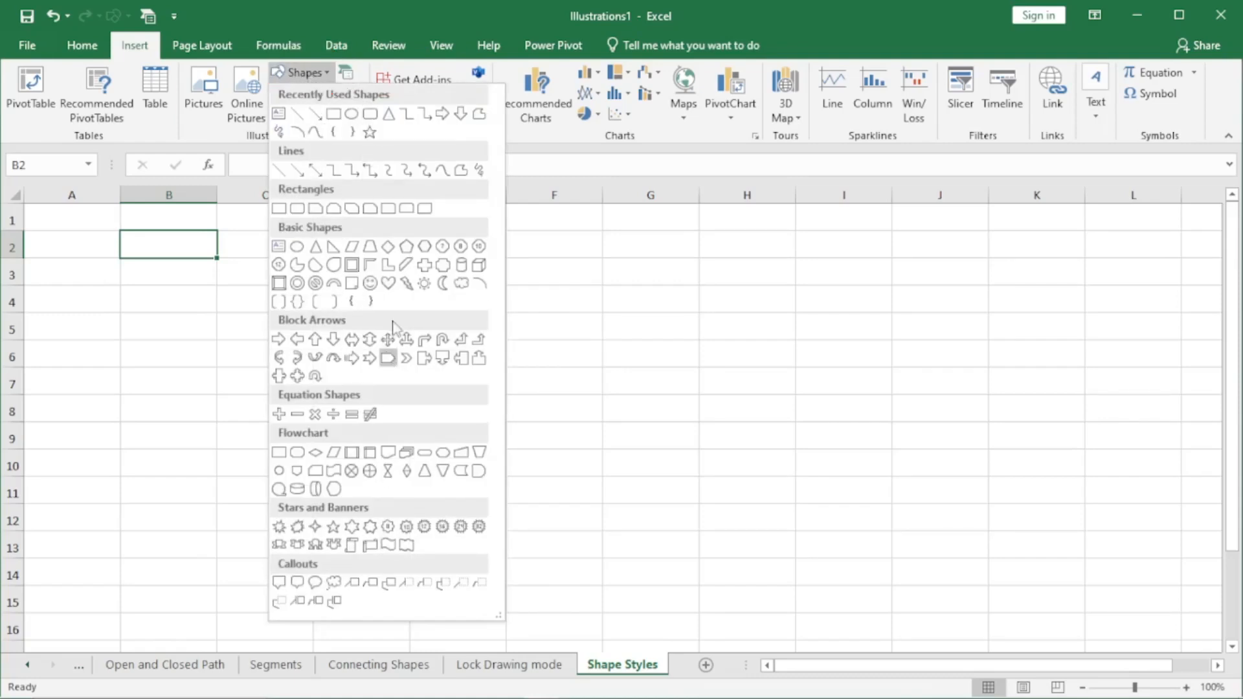
Step: Draw a rounded rectangle about 4.52 cm high and 8.04 cm wide over cells I3 to K8
click(371, 116)
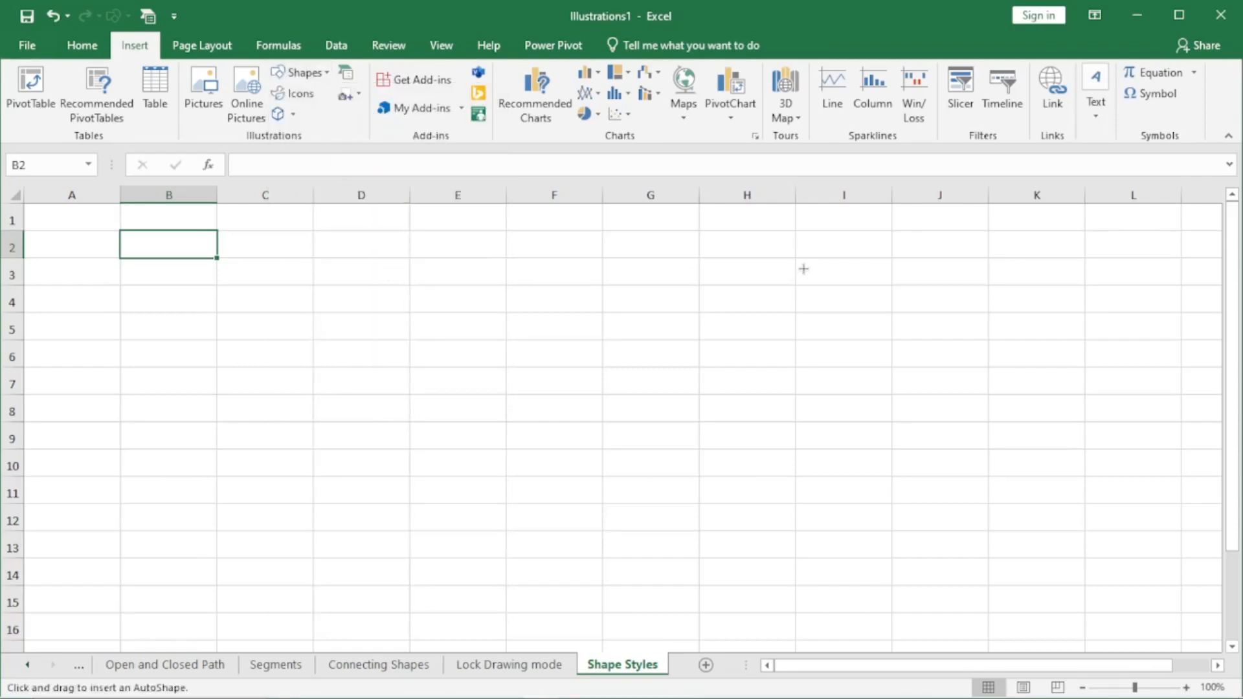
drag(793, 259, 1071, 416)
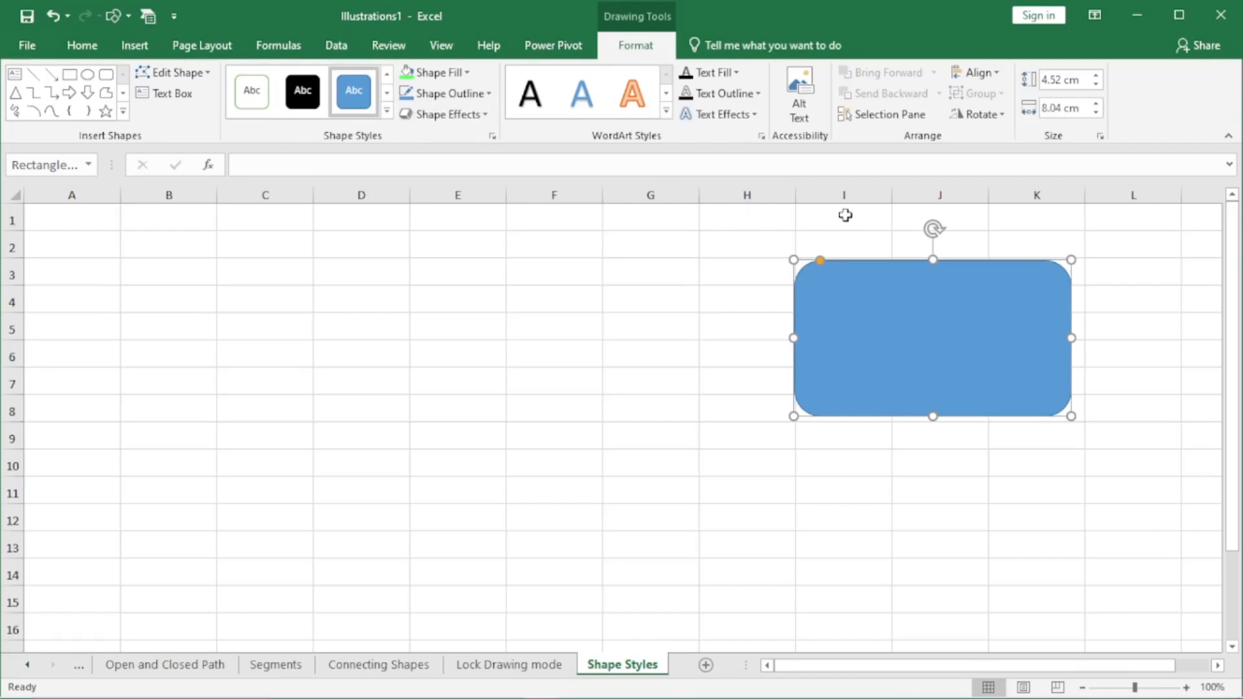
Step: Browse the rectangle's available shape styles, filtering them by Theme Styles, by Presets and back to All
click(387, 112)
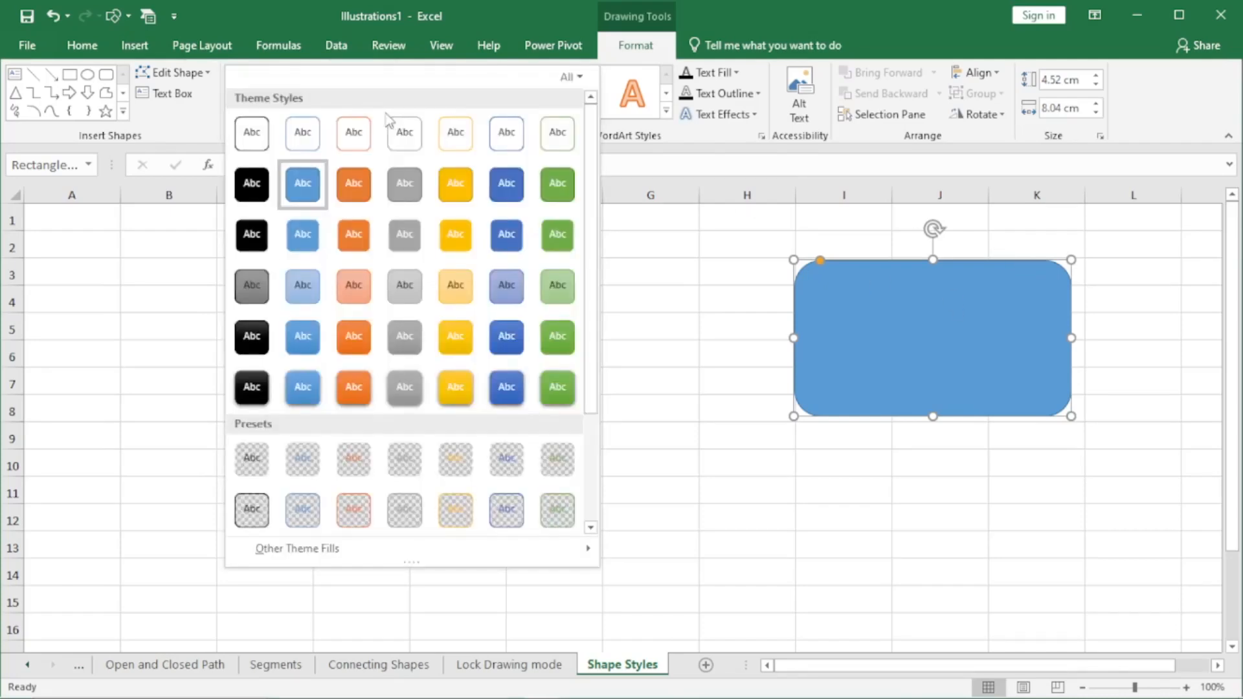
click(576, 77)
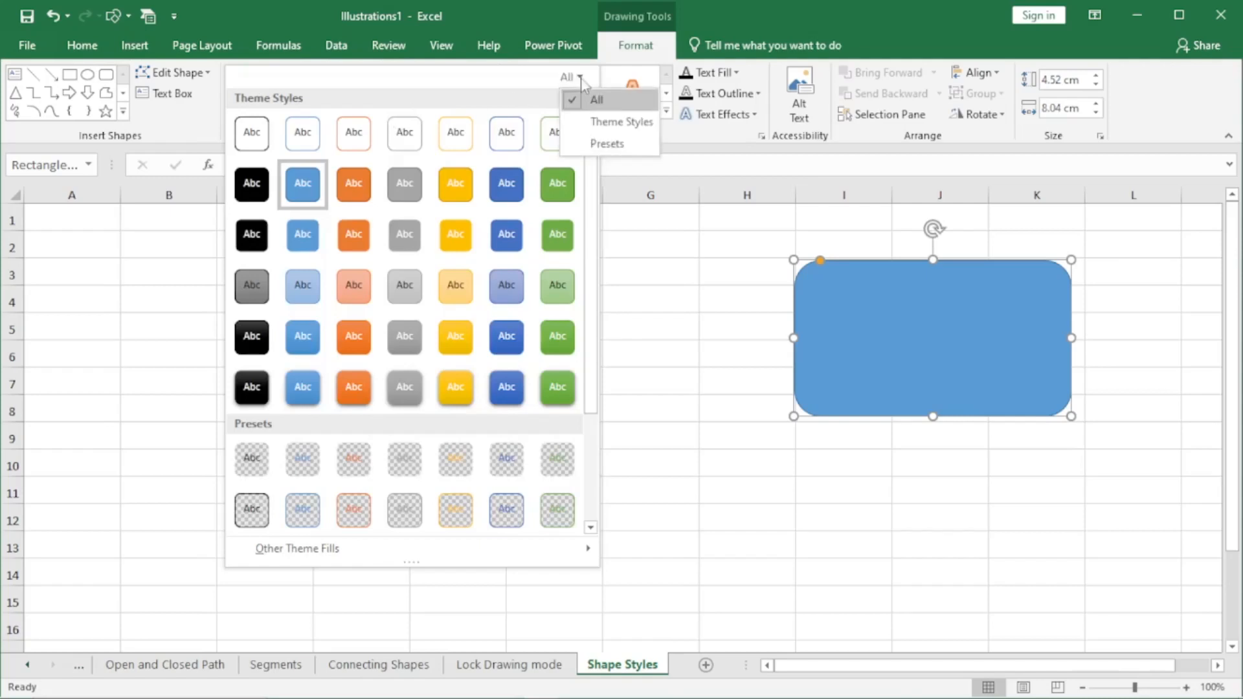
click(599, 121)
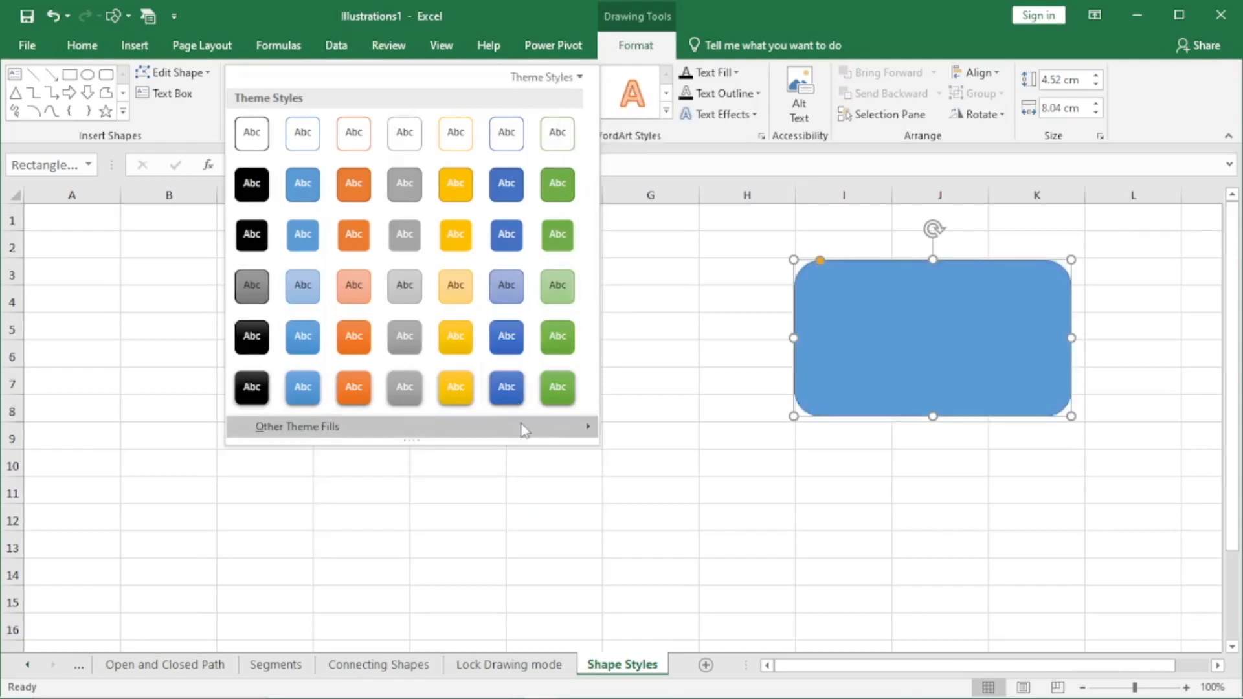
click(579, 78)
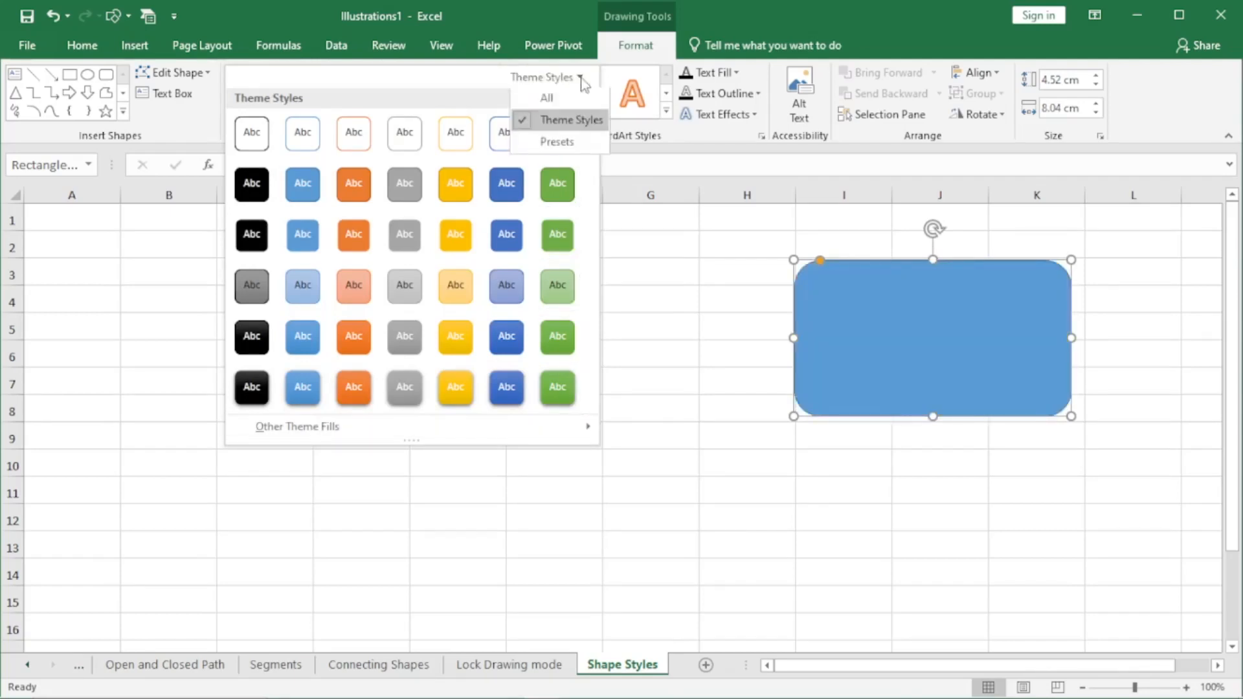
click(574, 145)
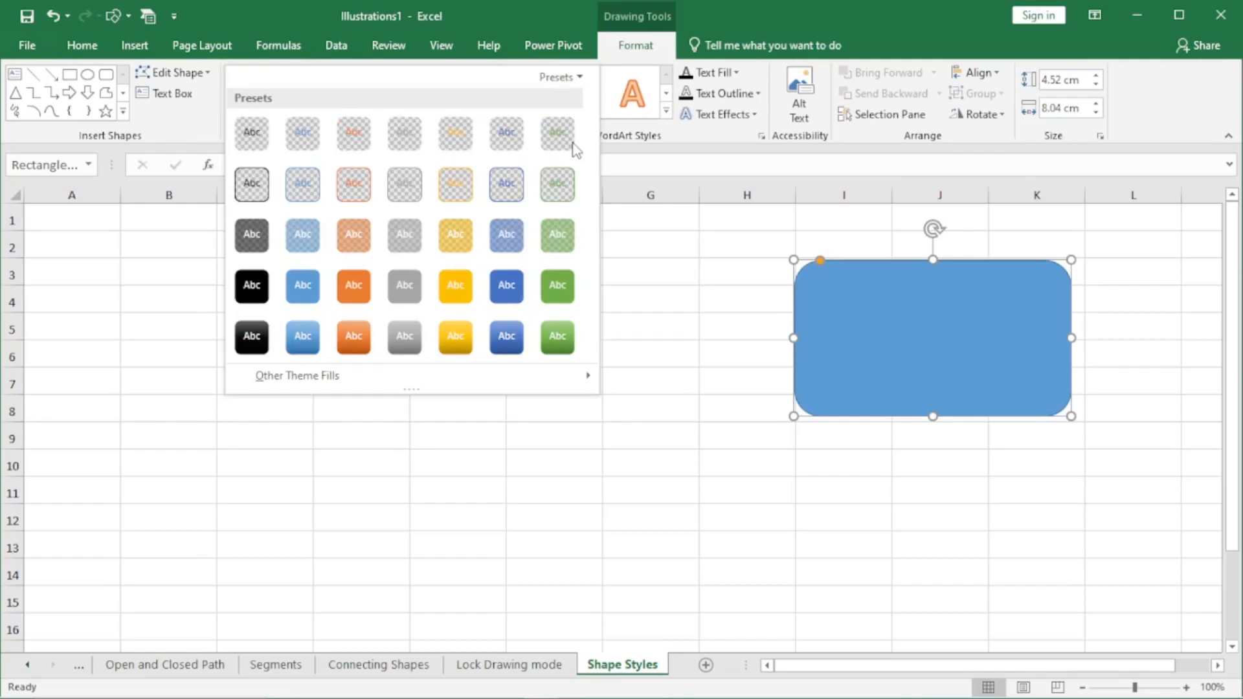
click(579, 77)
click(579, 100)
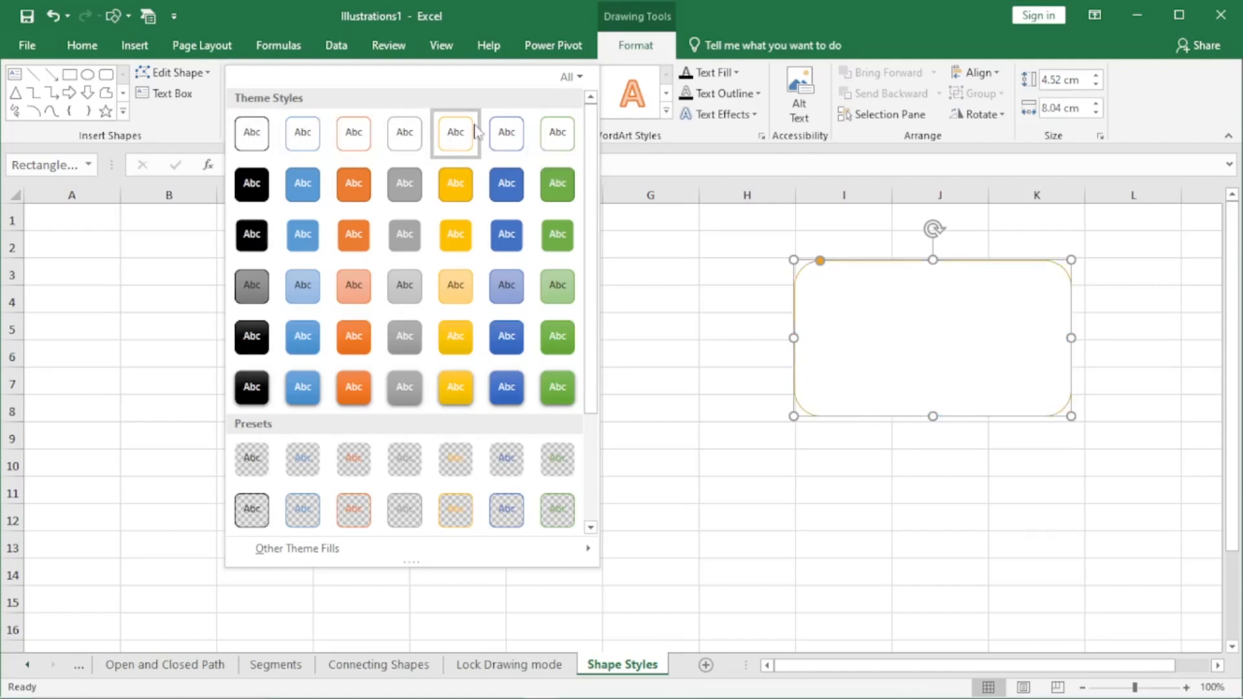
Step: Apply the white style with an orange outline to the rectangle, try the sample text "ggsgSGJGJAG" in it and undo the text
click(358, 141)
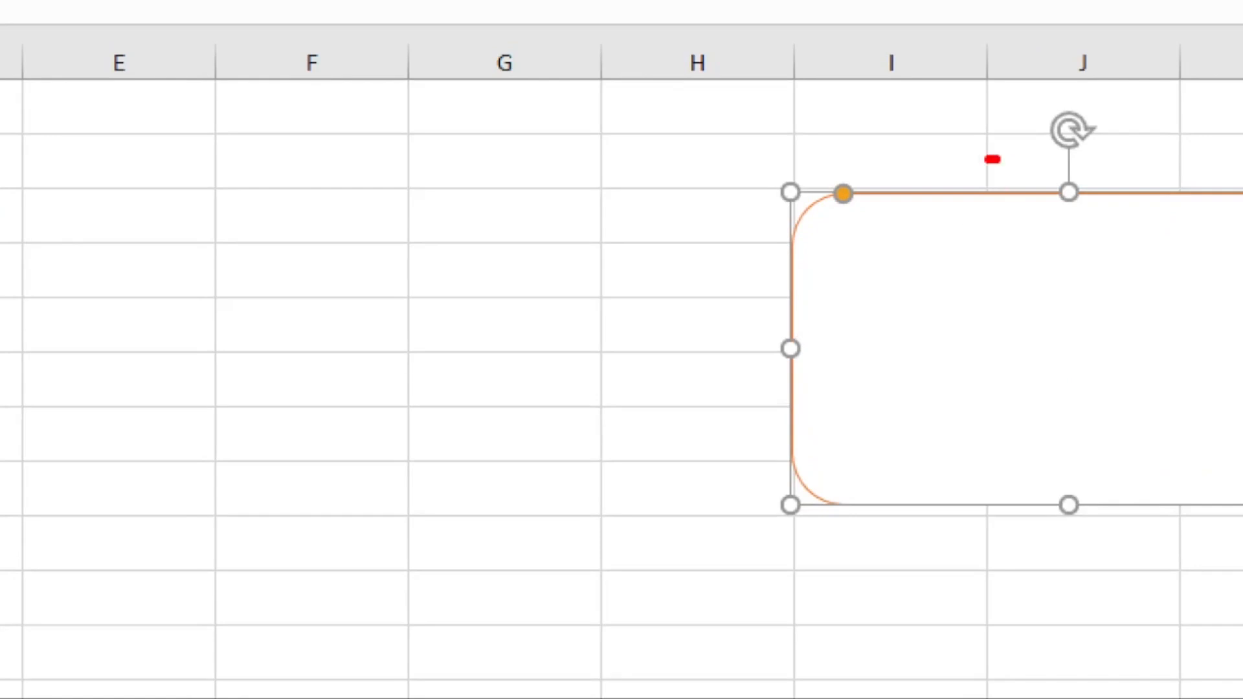
mouse_move(992, 159)
mouse_down()
mouse_move(868, 206)
mouse_move(986, 155)
mouse_up()
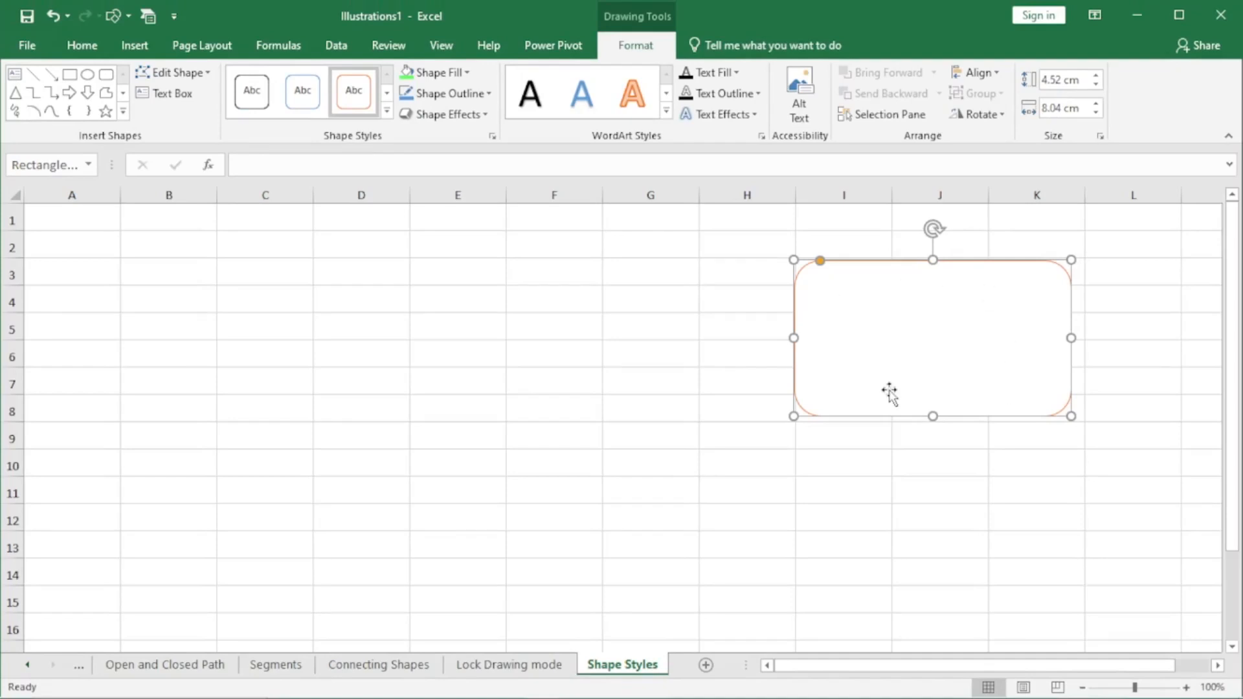
text(ggsg)
key(Caps_Lock)
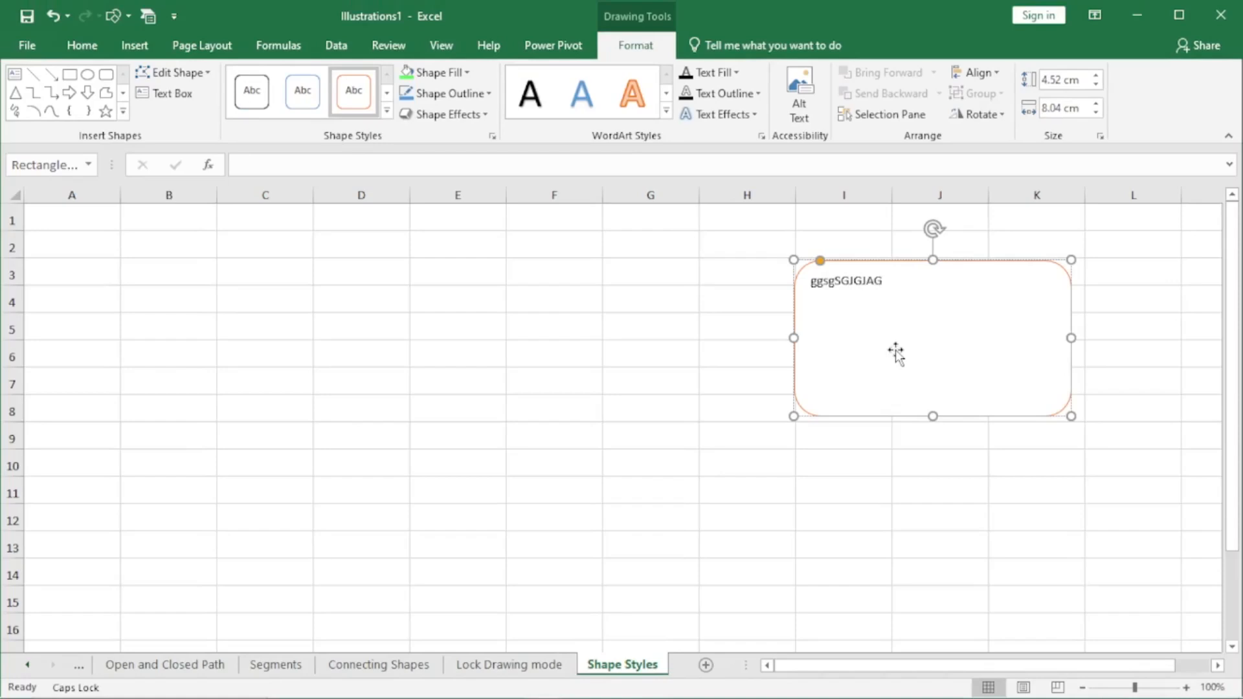
key(ctrl+z)
key(Caps_Lock)
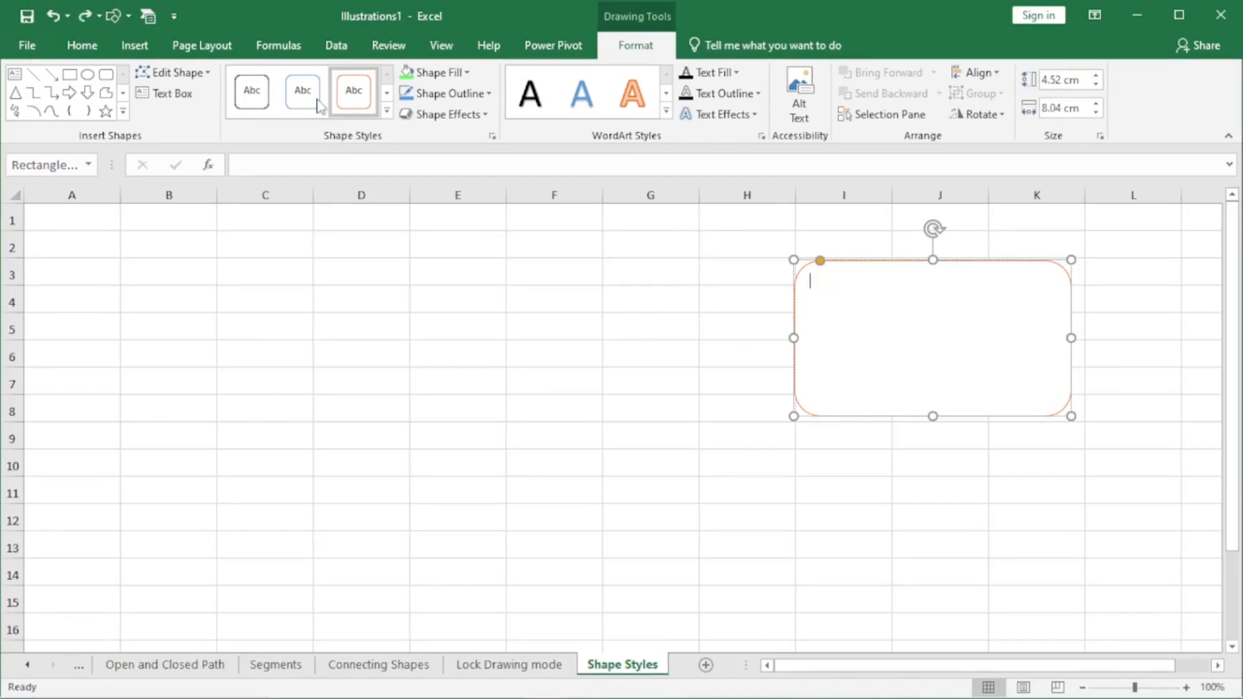
Step: Apply the solid orange theme style to the rectangle, try the sample text "hhkhkhkHSAHHAKHAHA" in it and undo the text
click(387, 111)
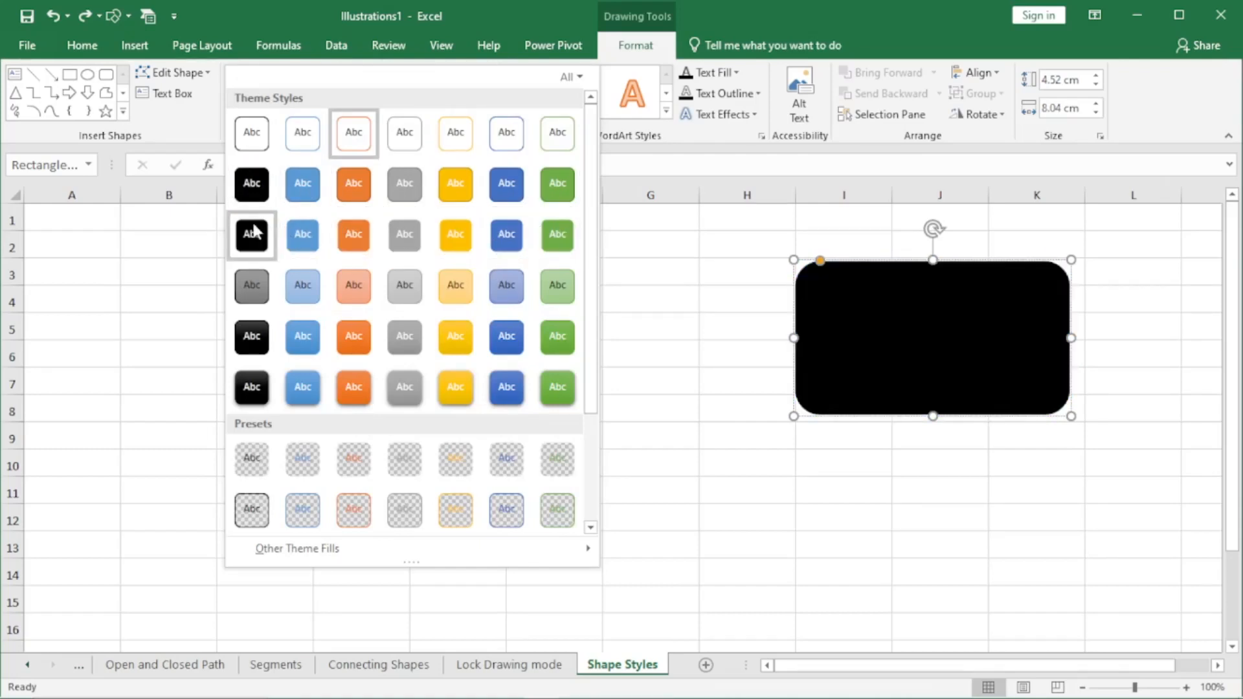
click(364, 194)
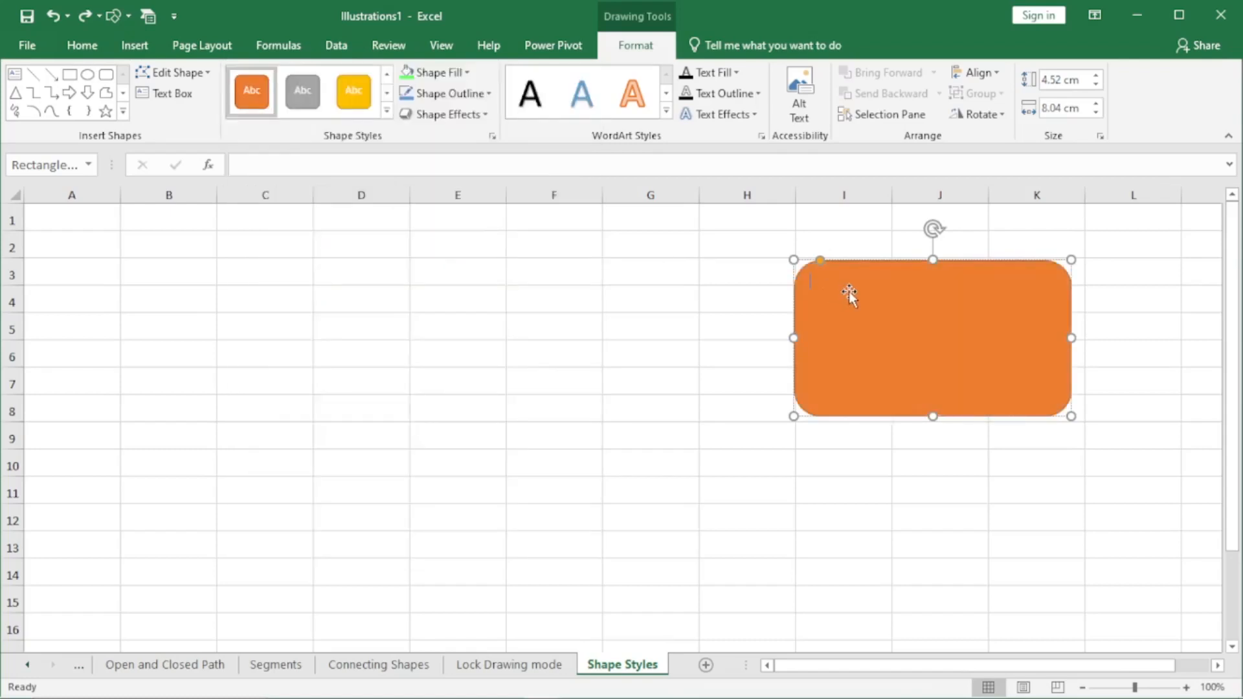
text(hkhk)
key(Caps_Lock)
text(HSAHHAKHAHA)
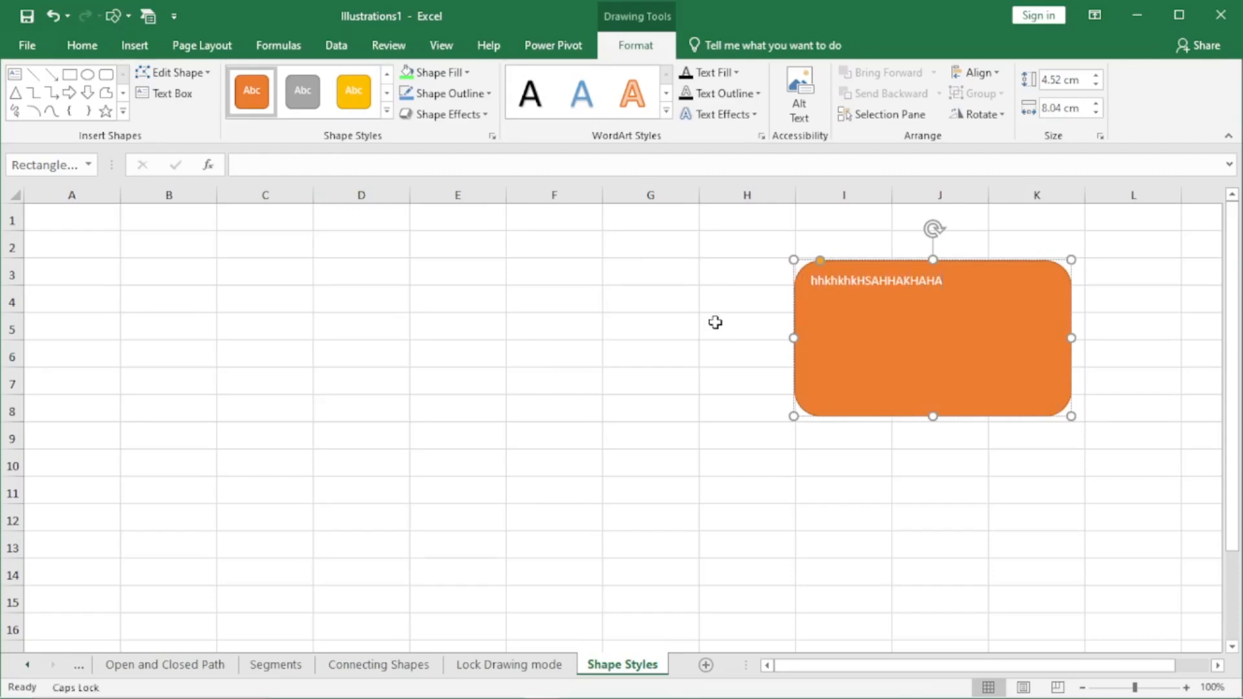
key(ctrl+z)
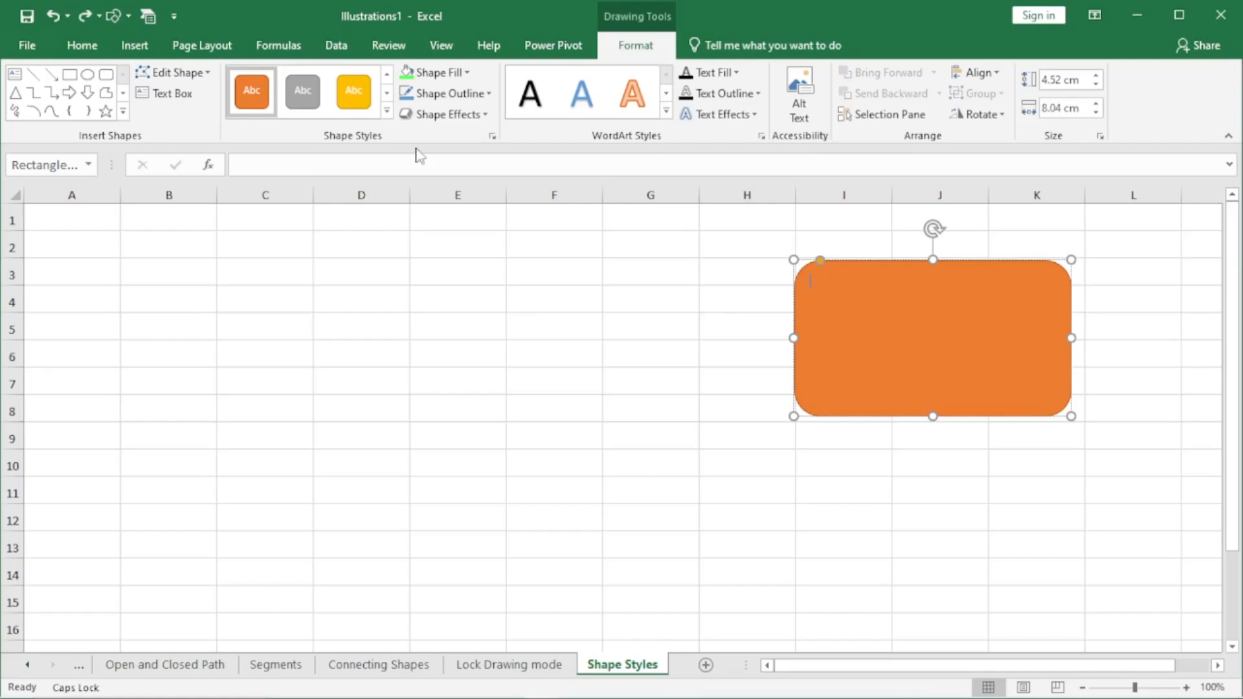
Step: Apply the fifth-row orange gradient theme style to the rectangle and enter the text "GAGASGAGSAGK" in it
click(387, 115)
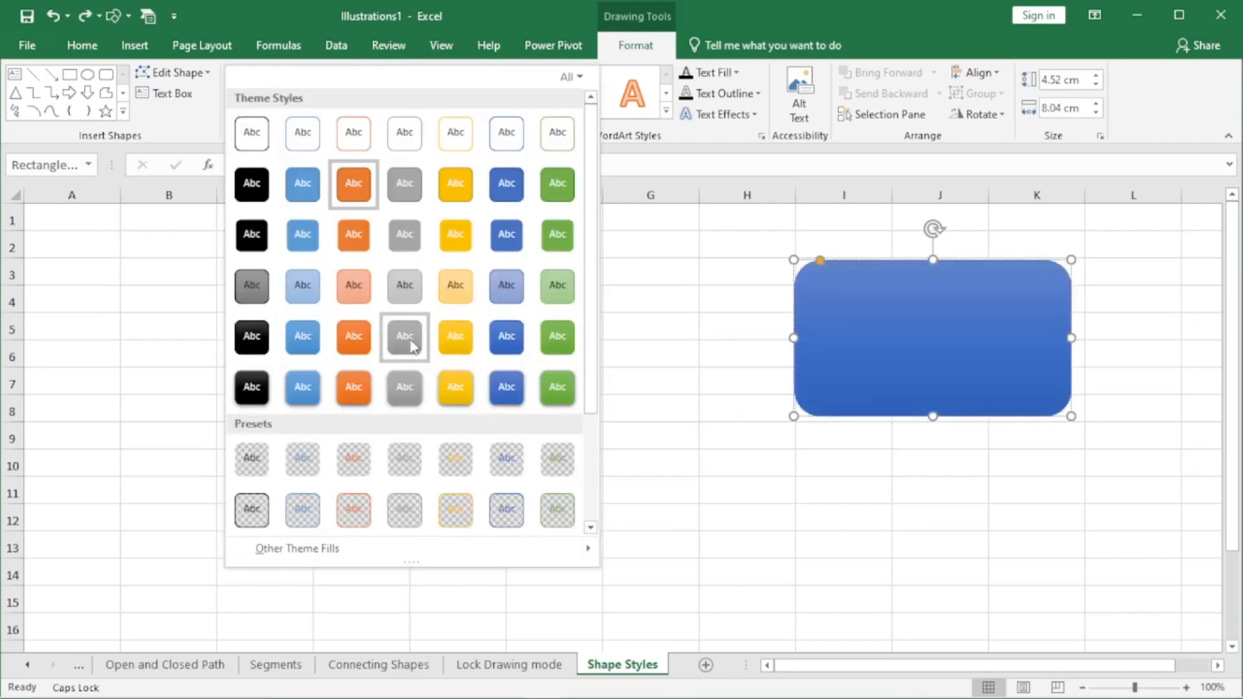
click(356, 337)
click(854, 325)
text(GAGASGAGSAGK)
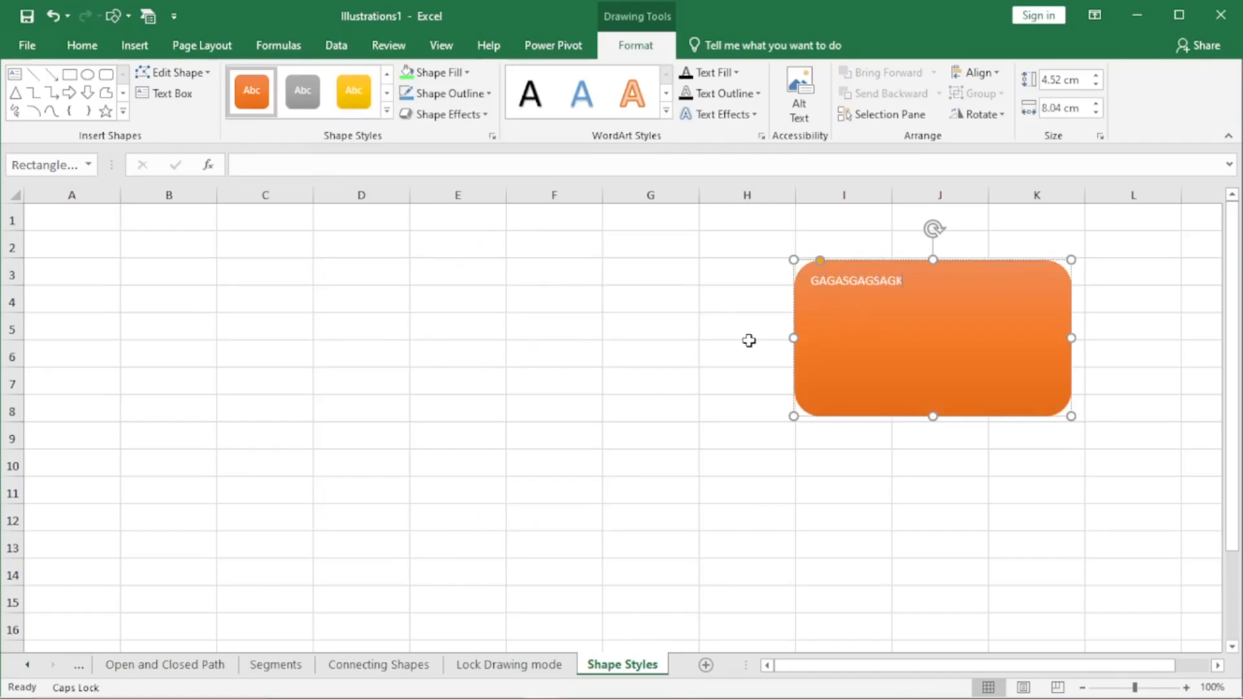
Step: Apply the light orange theme style from the fourth row to the rectangle
click(387, 110)
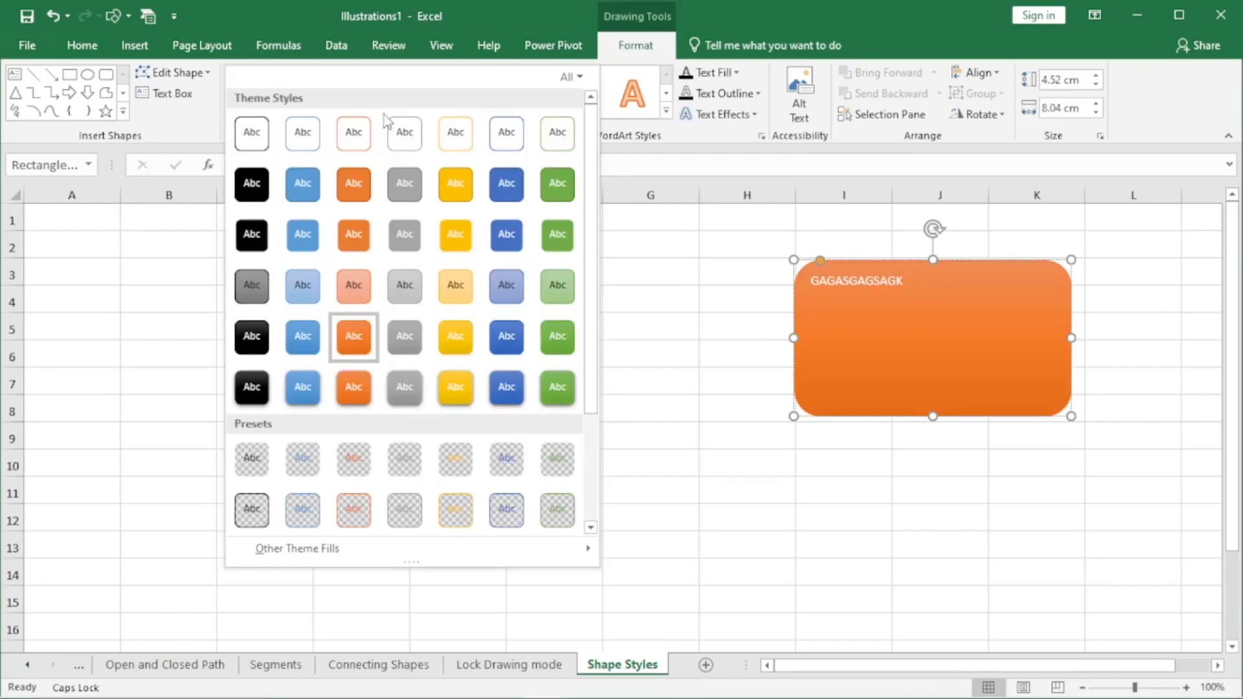
click(360, 294)
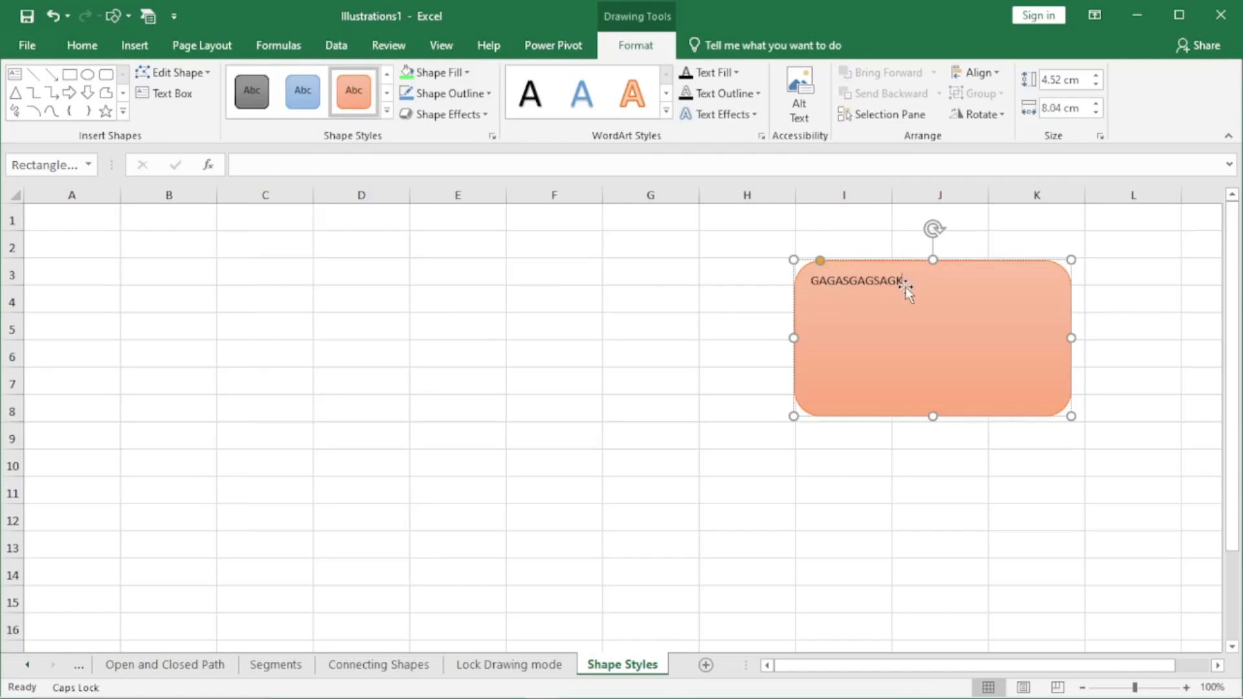
click(387, 111)
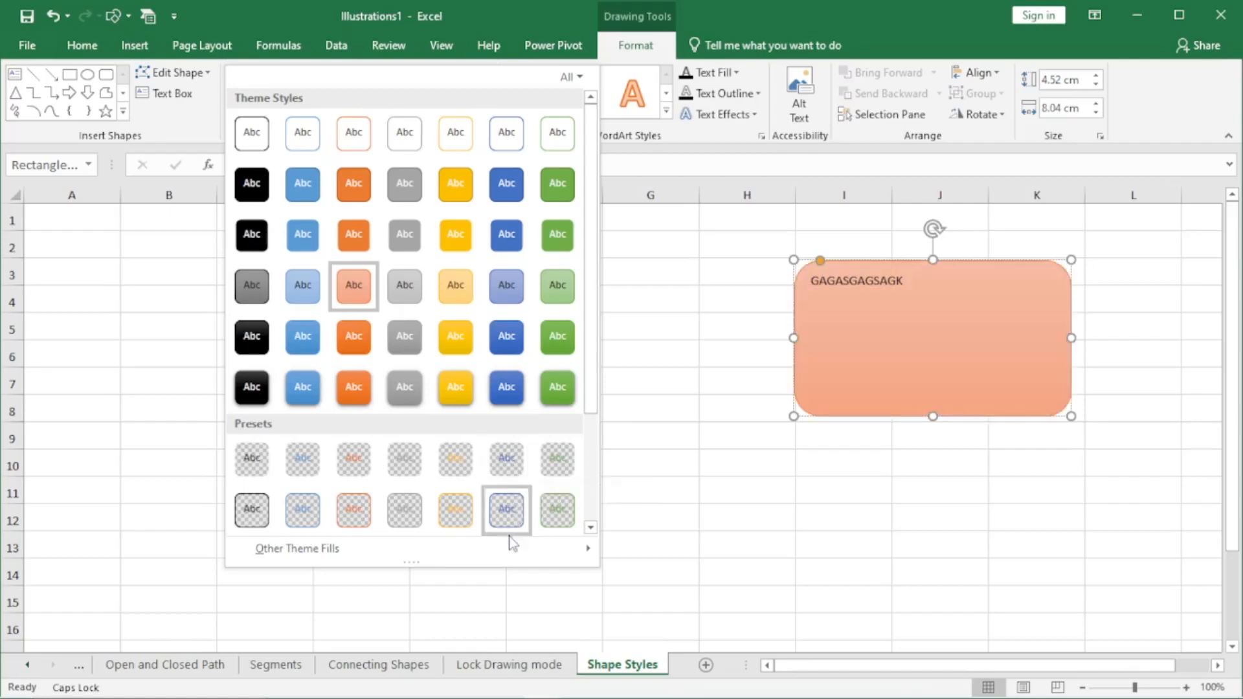
mouse_move(513, 549)
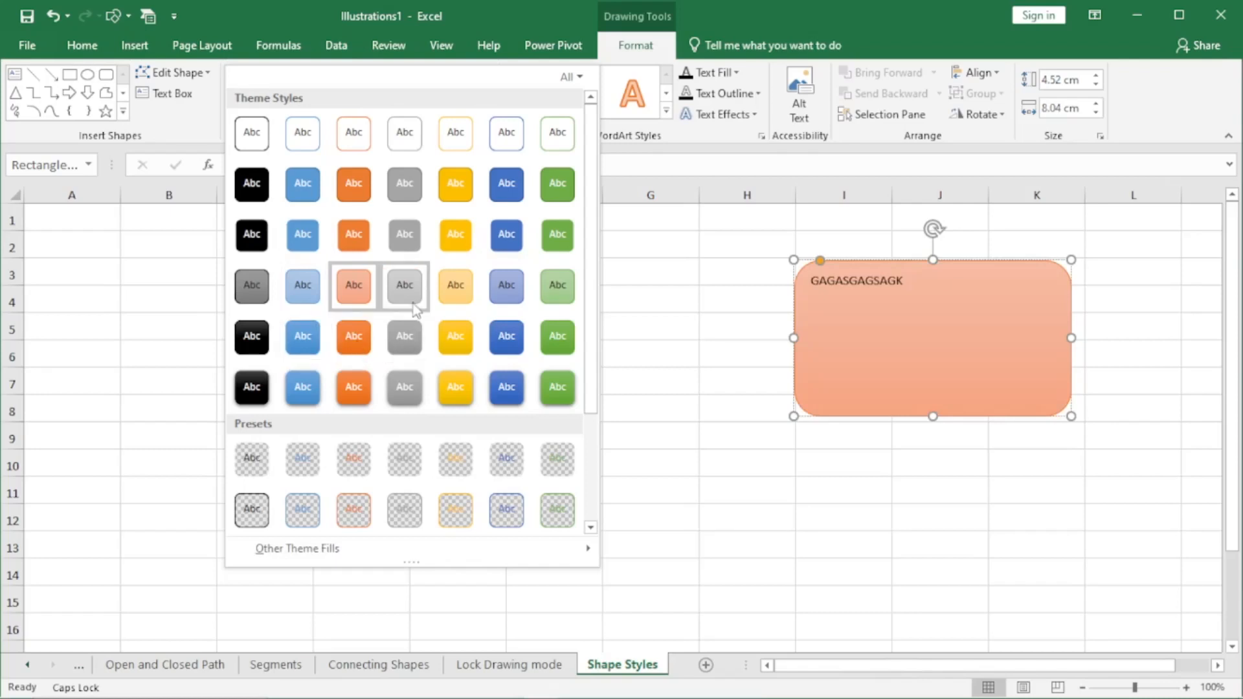
click(355, 302)
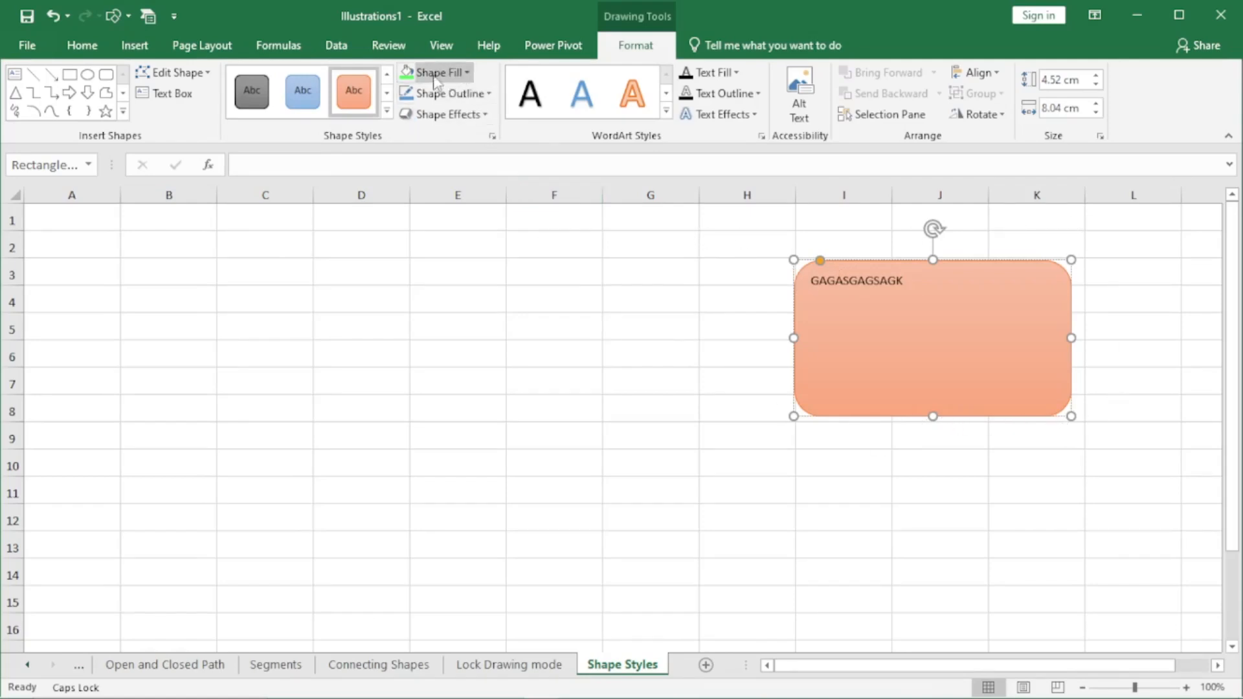
Step: Try several standard fill colours for the rectangle and apply a custom green fill of RGB 70, 236, 157
click(467, 72)
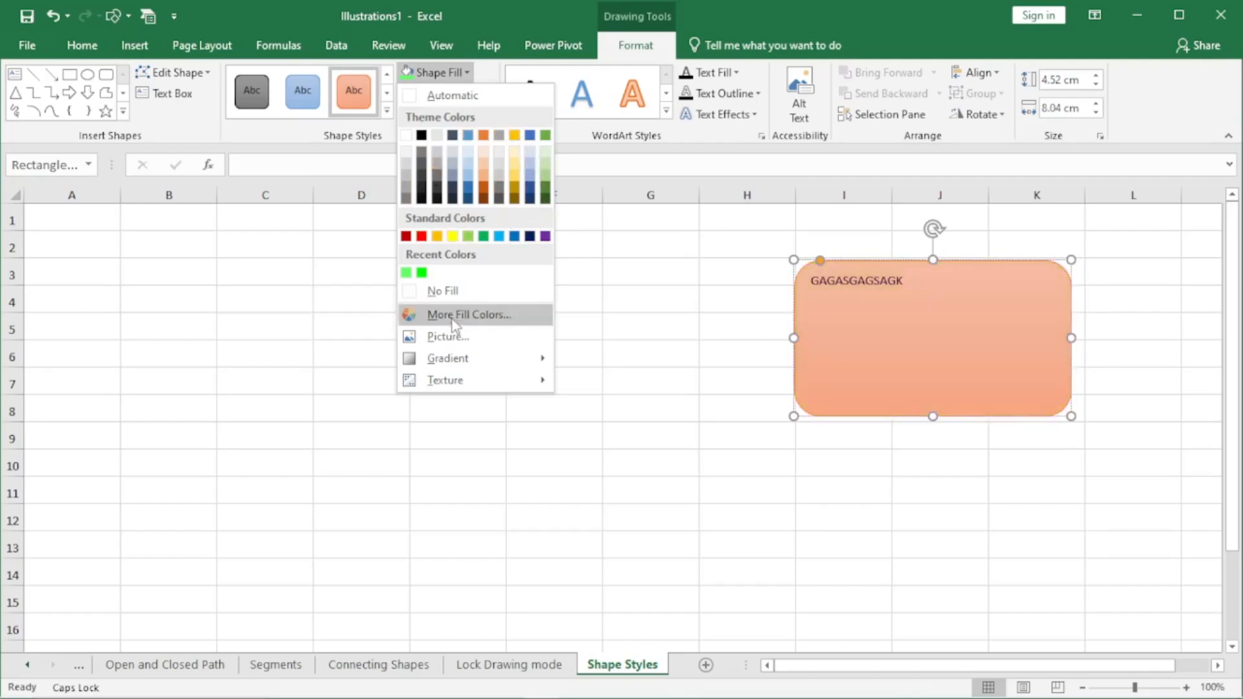
click(486, 320)
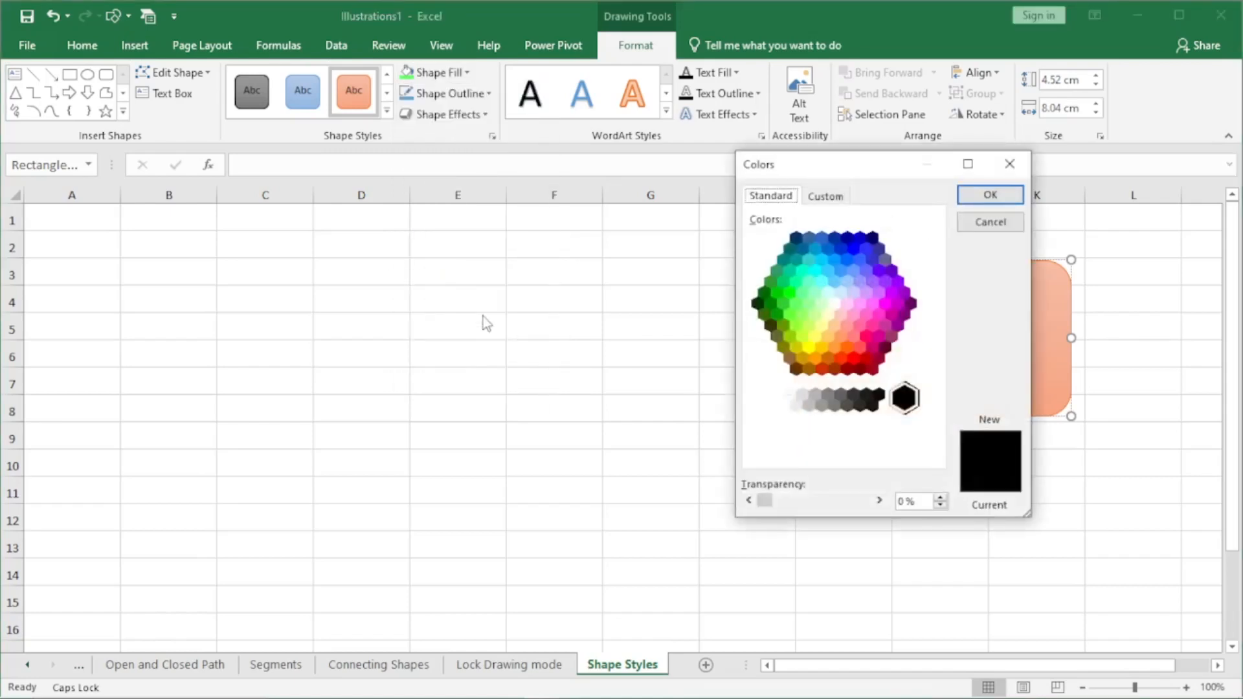
click(839, 301)
click(896, 276)
click(853, 314)
click(851, 330)
click(845, 313)
click(860, 254)
click(866, 248)
click(826, 196)
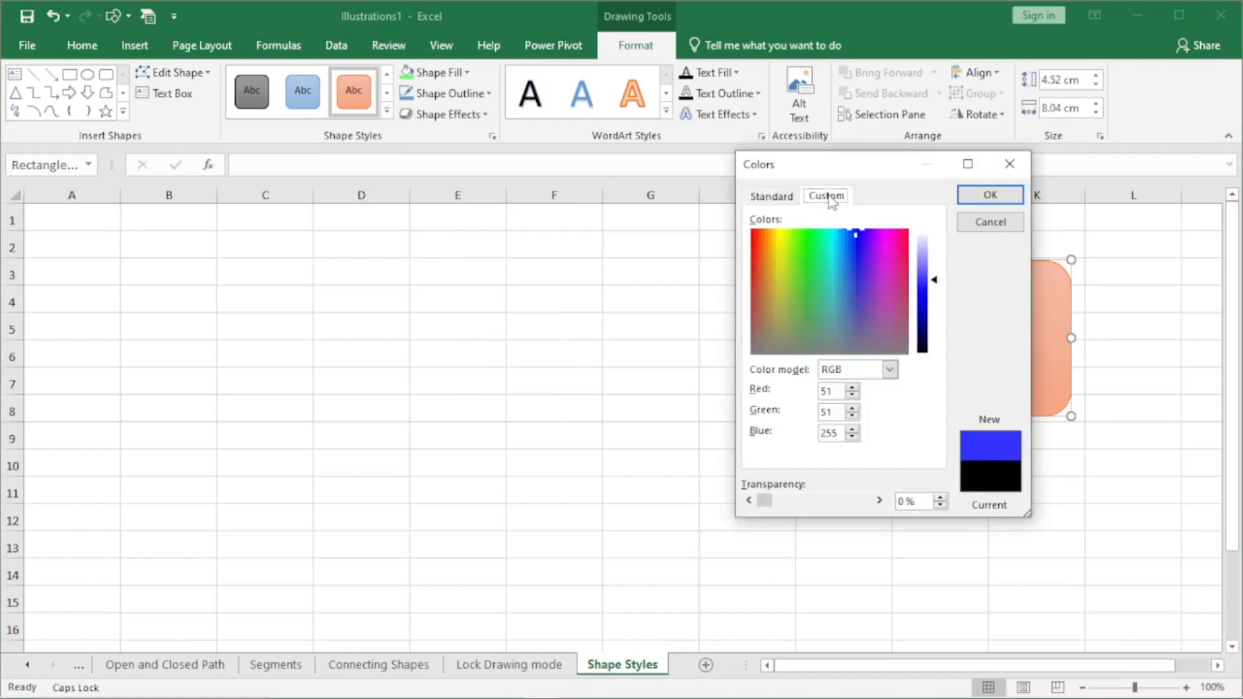
click(817, 252)
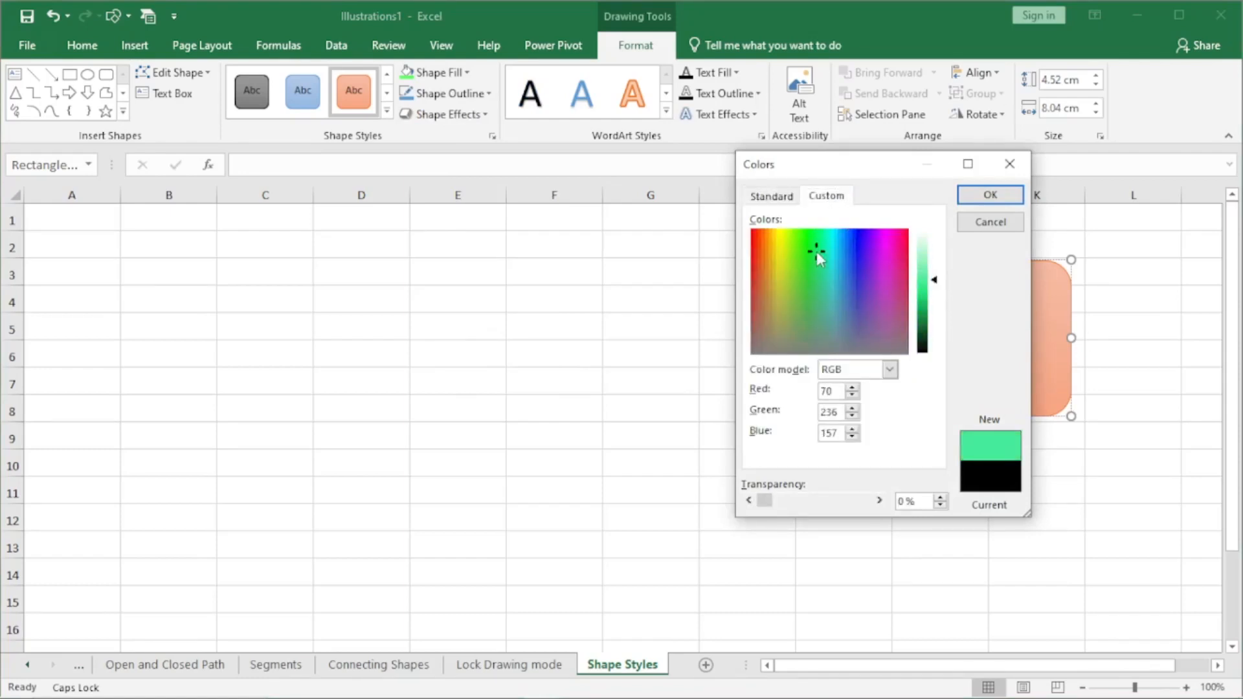
click(990, 196)
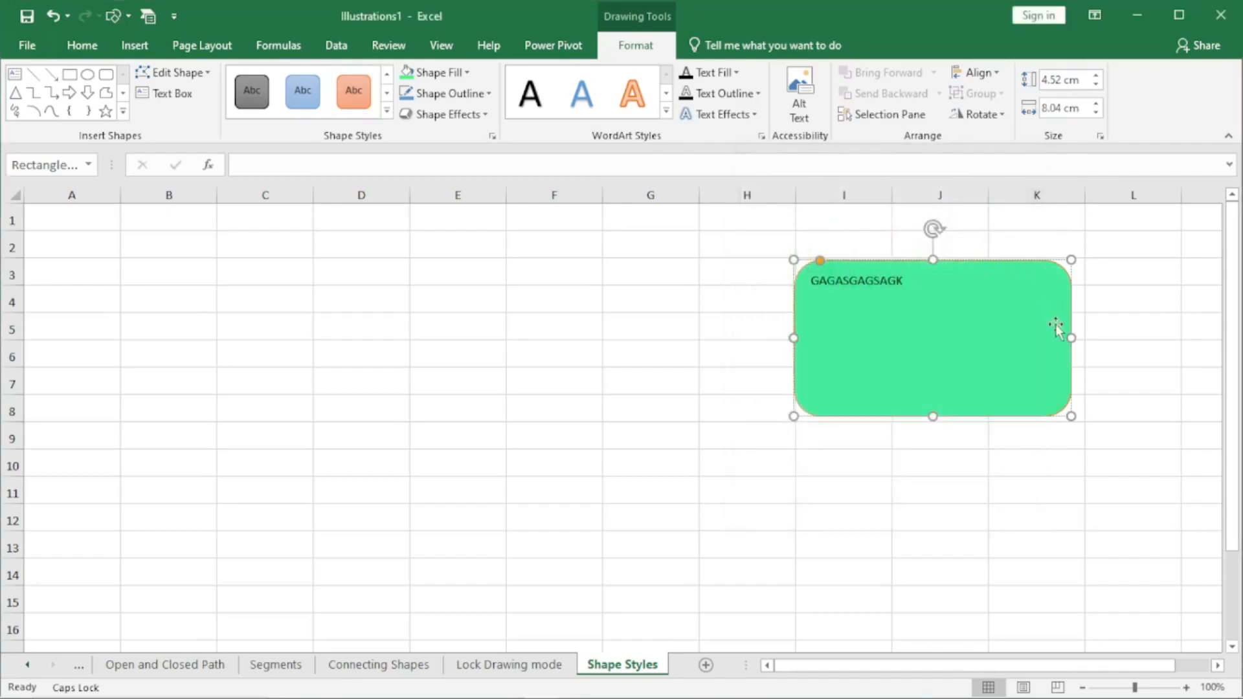
Step: Fill the rectangle with the picture file "apple" from the A P folder
click(465, 73)
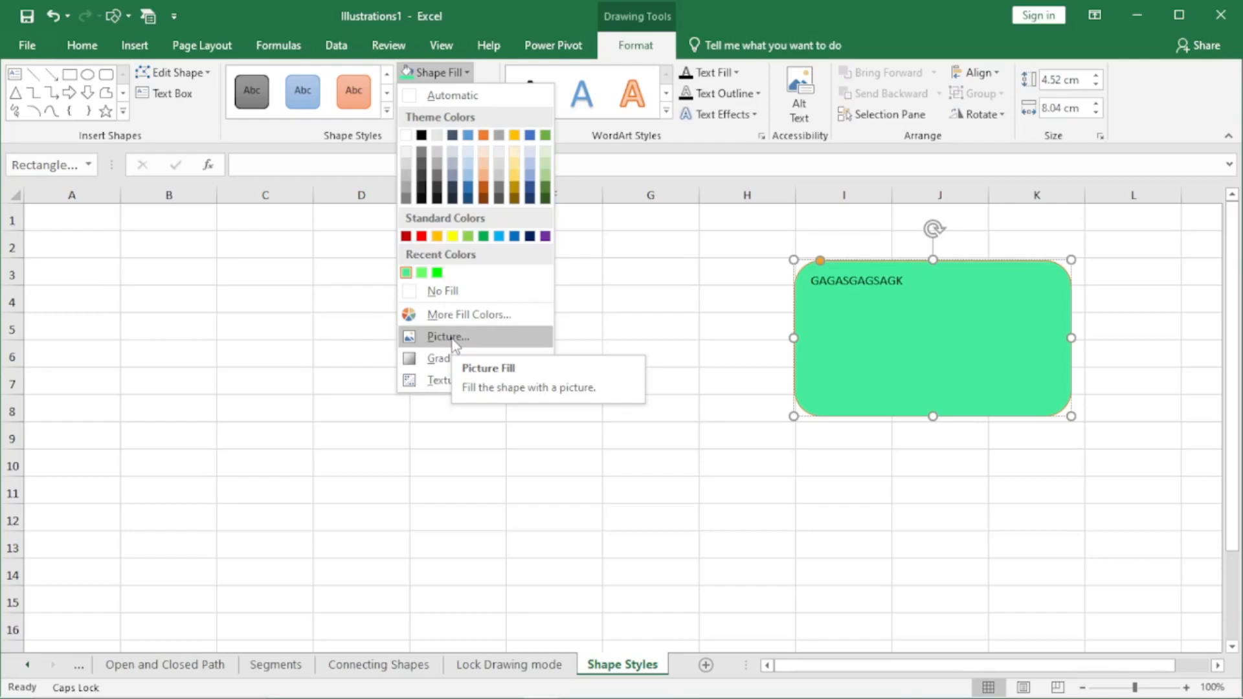
click(450, 338)
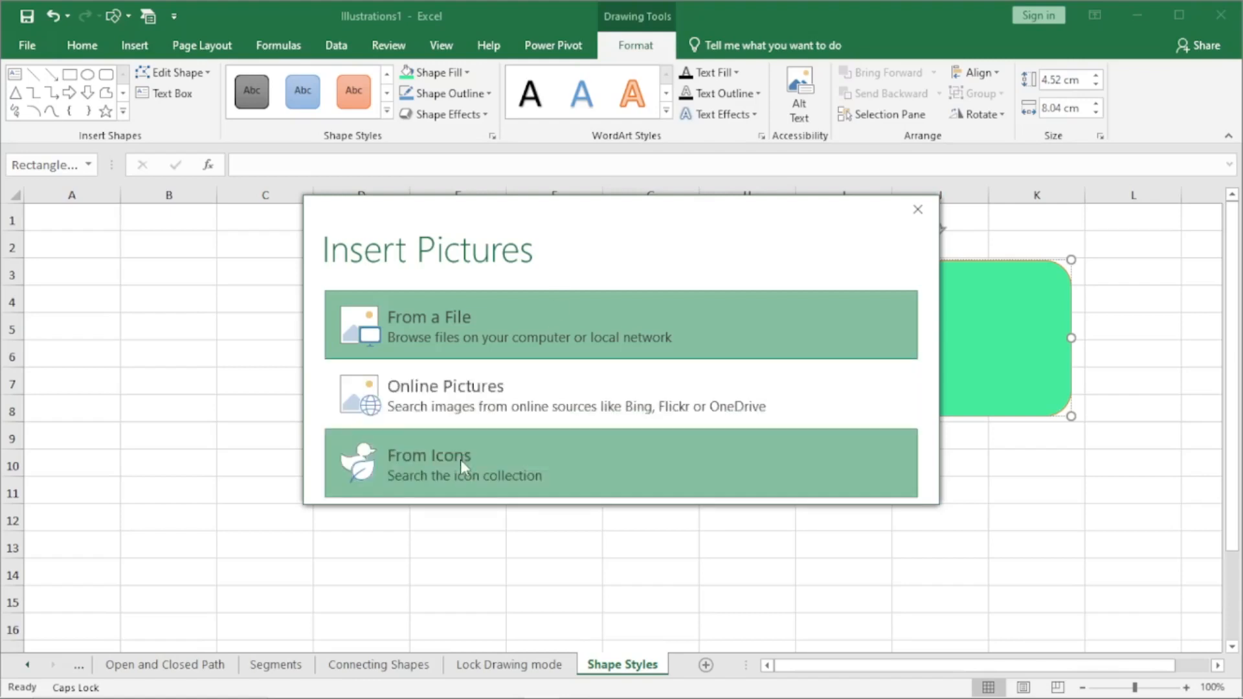
click(438, 330)
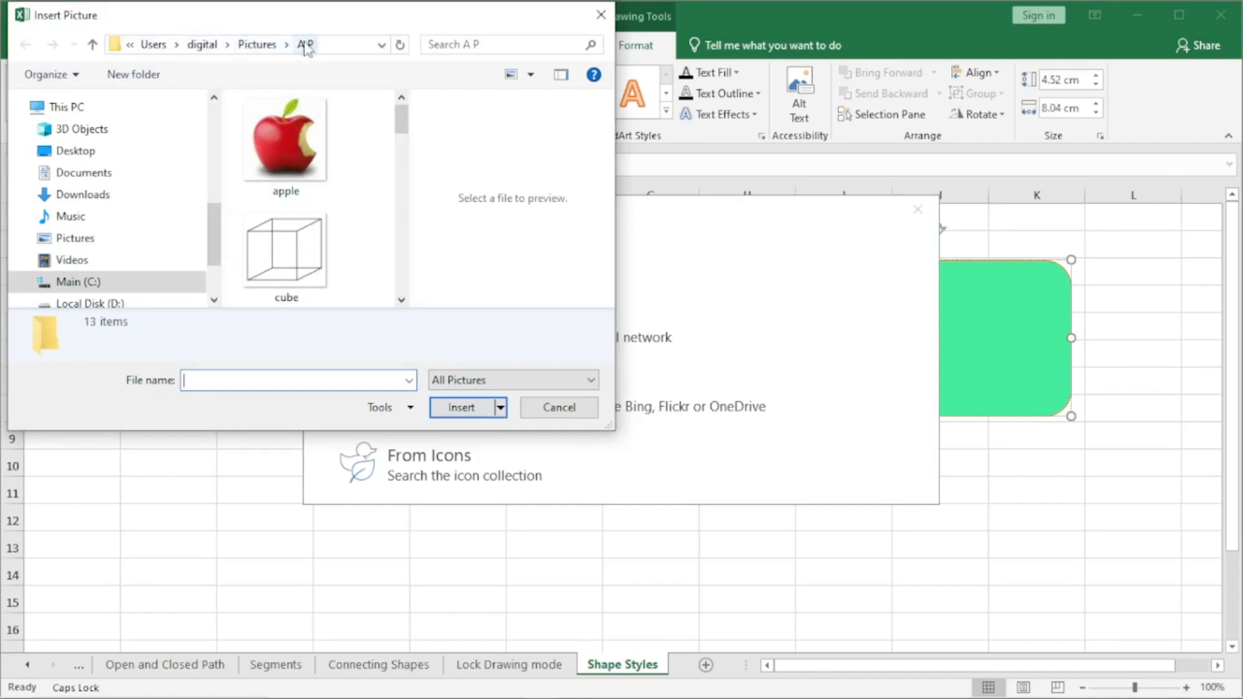
click(284, 157)
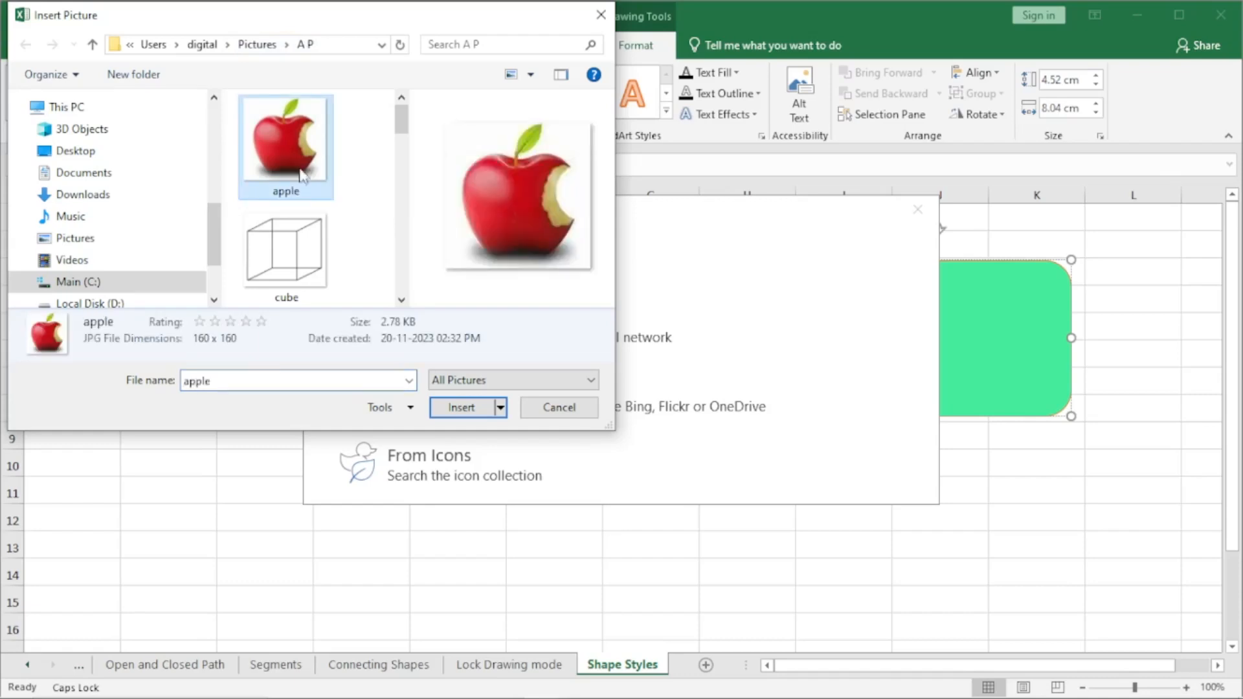
click(462, 408)
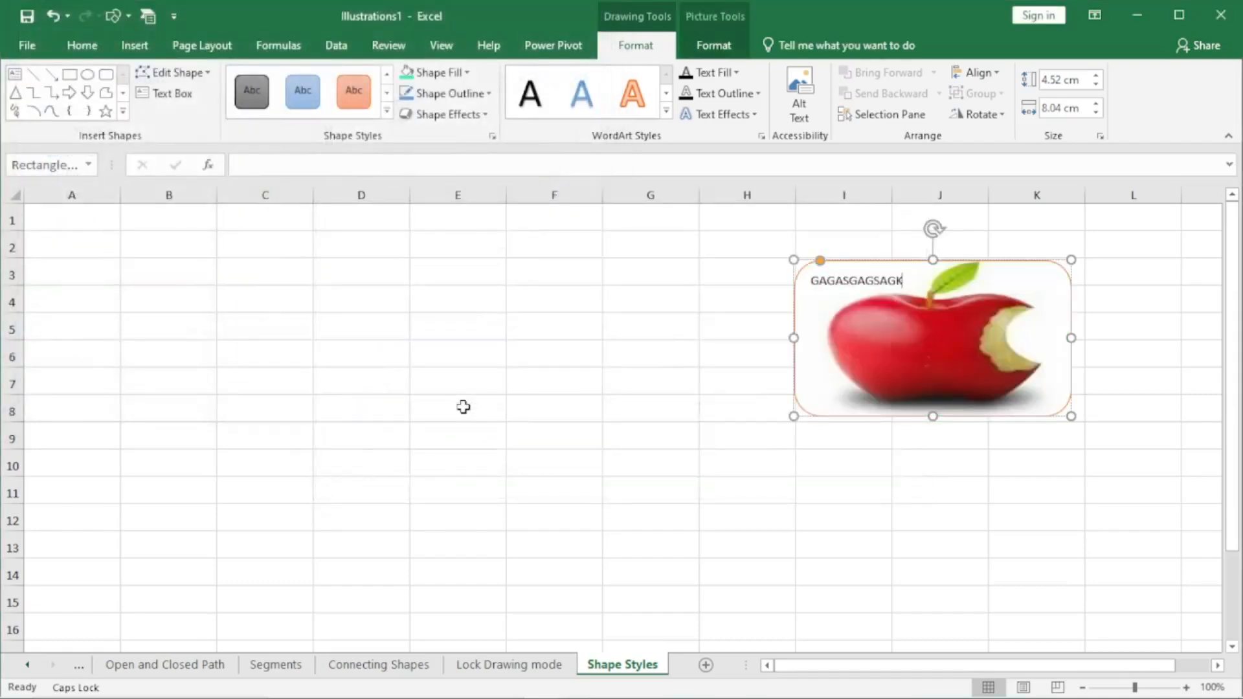
Step: Delete the sample text from the picture-filled rectangle and deselect the shape by selecting cell G6
key(BackSpace)
key(BackSpace)
key(BackSpace)
key(BackSpace)
key(BackSpace)
key(BackSpace)
key(BackSpace)
key(BackSpace)
key(BackSpace)
key(BackSpace)
key(BackSpace)
key(BackSpace)
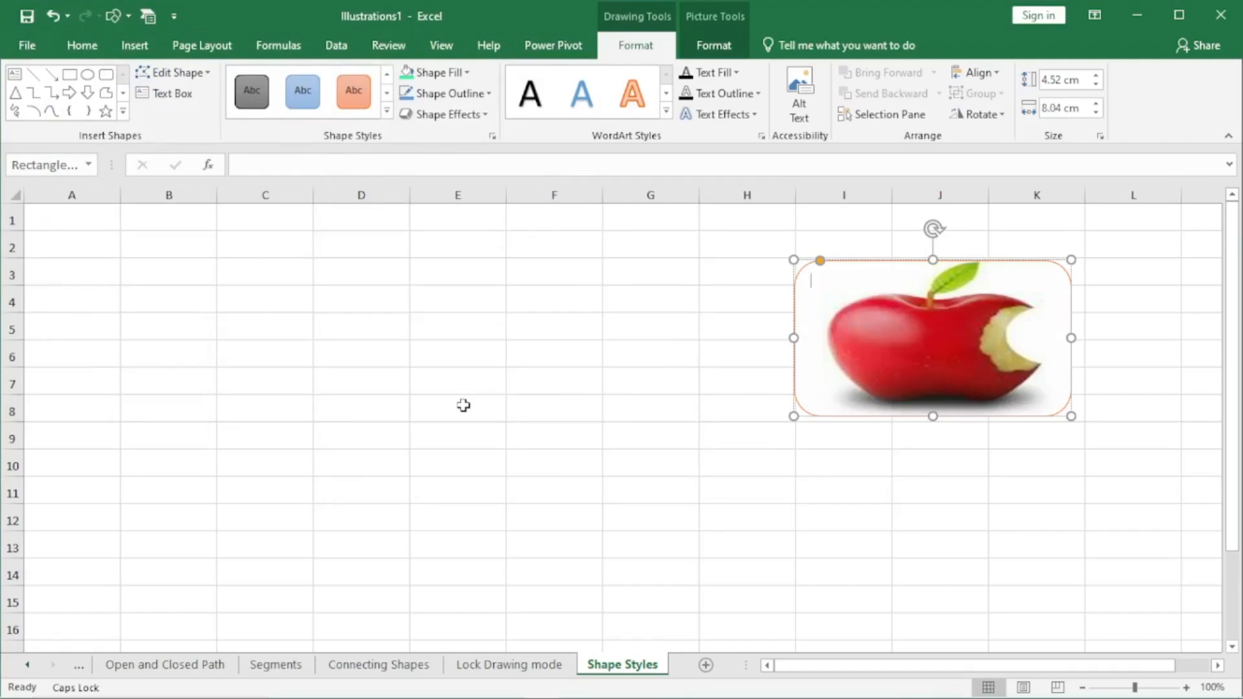
click(652, 366)
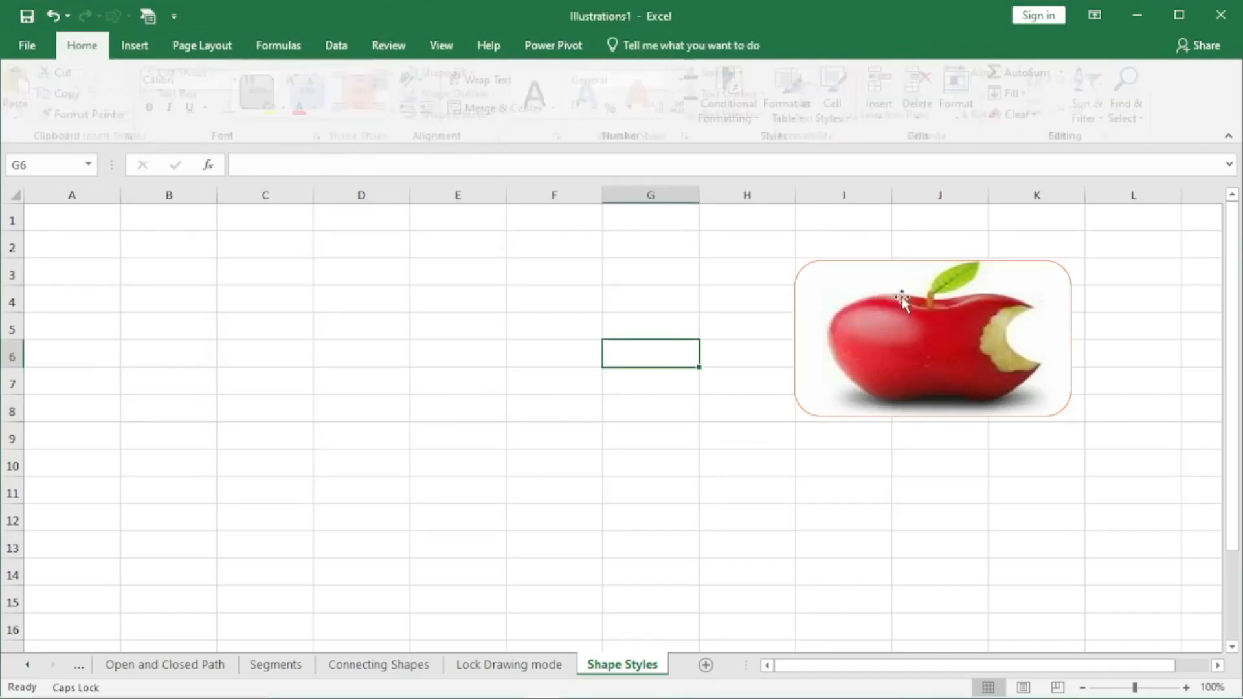
Step: Enlarge the apple-filled rectangle to about 5.19 cm high and 9.05 cm wide and view the picture formatting tools
click(1019, 267)
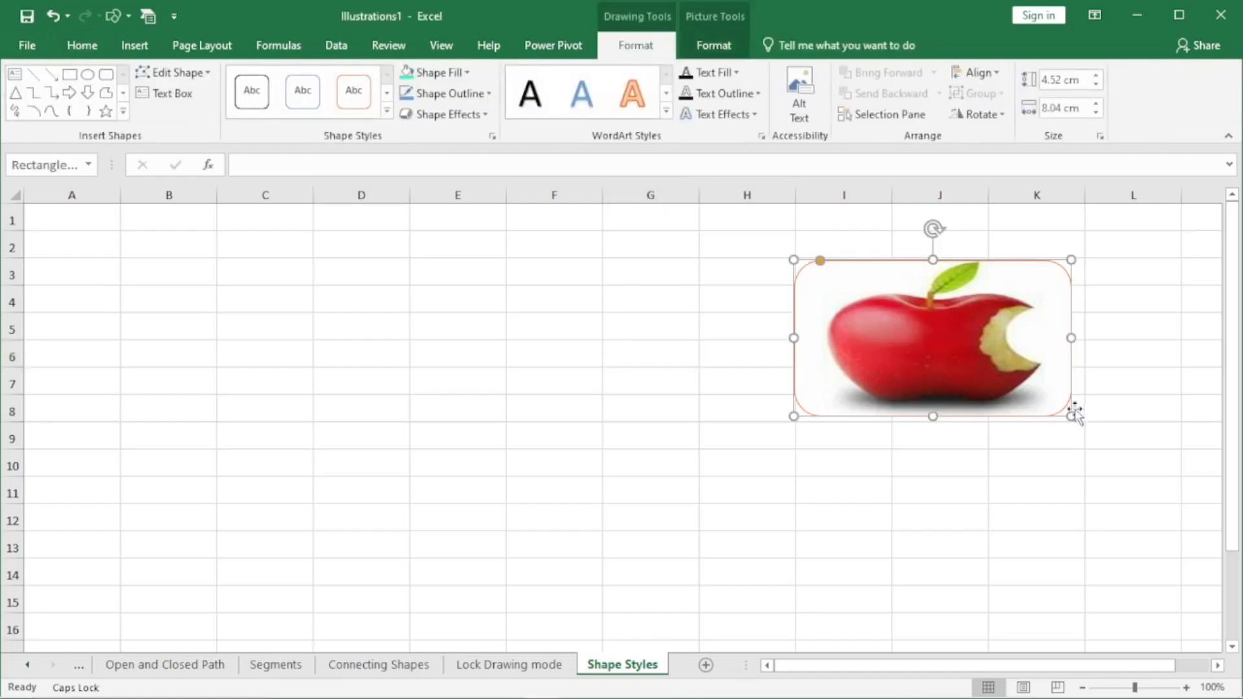
drag(1072, 416, 1106, 439)
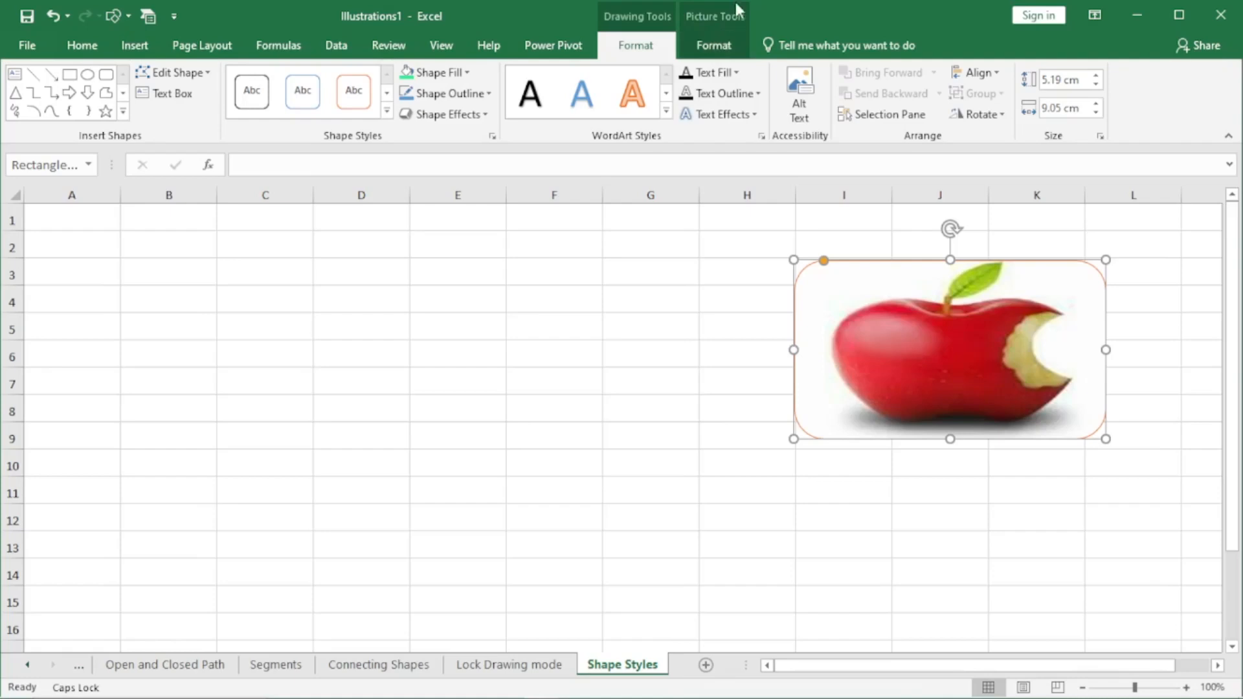
click(727, 50)
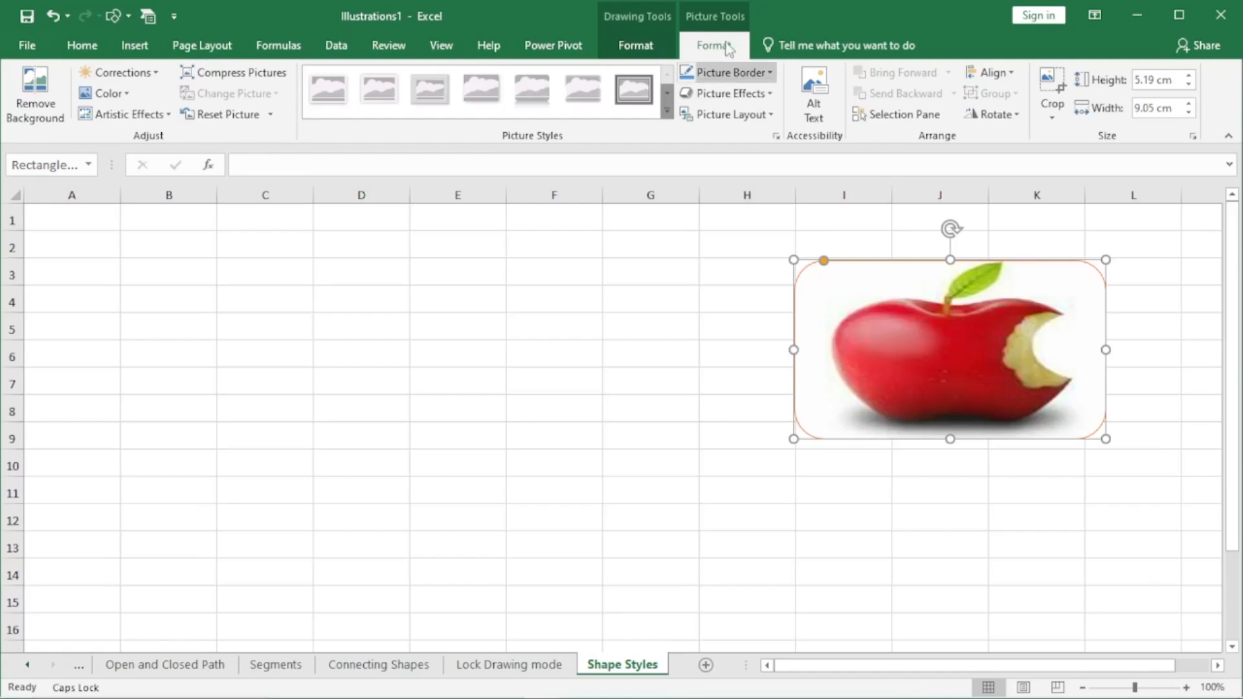
click(635, 46)
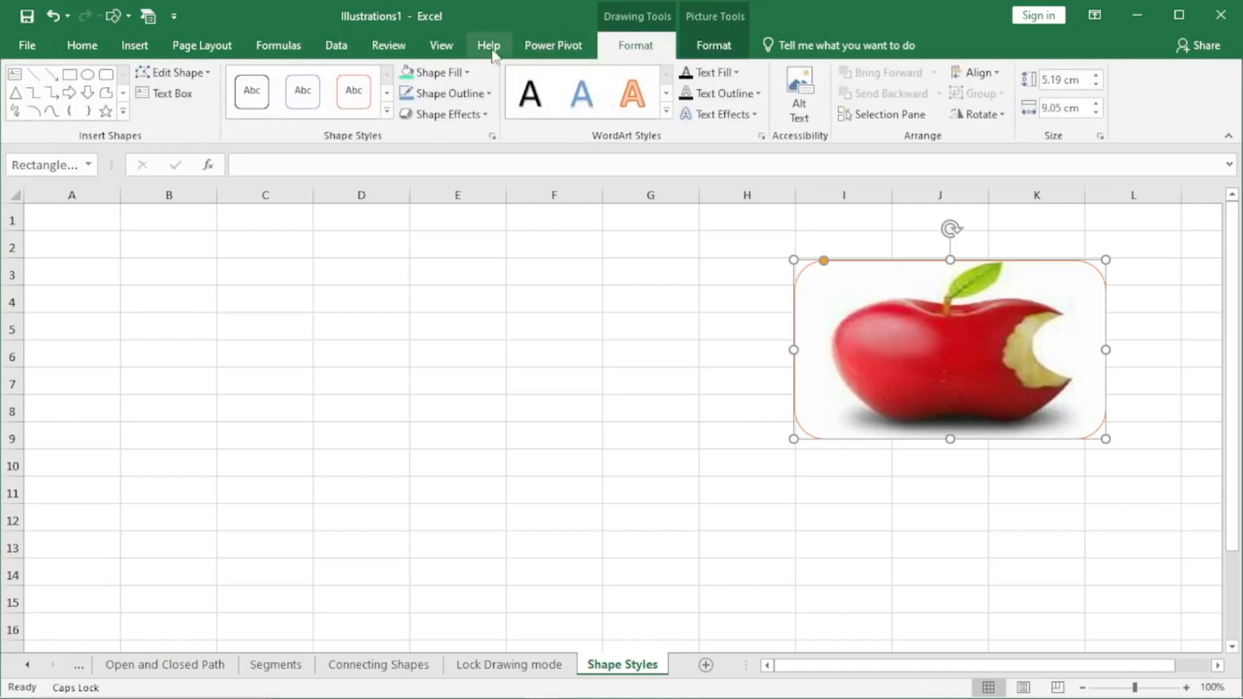
Step: Fill the rectangle with the third gradient in the first row of the light variations
click(469, 73)
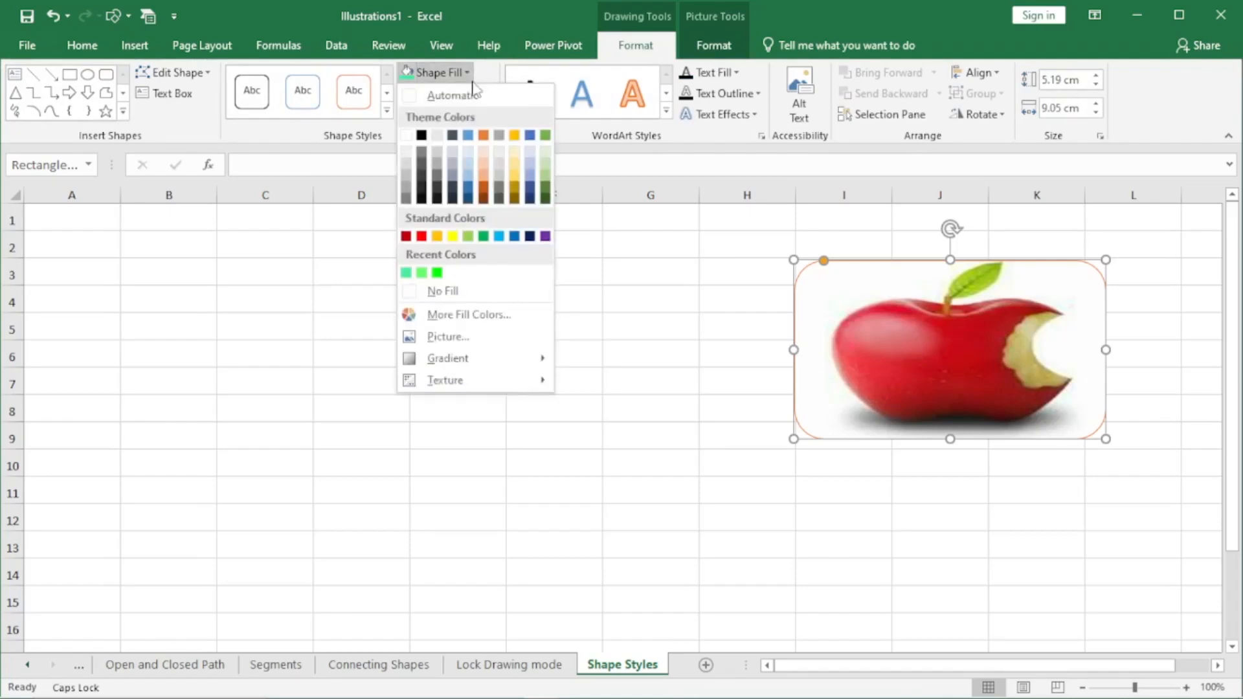
mouse_move(447, 360)
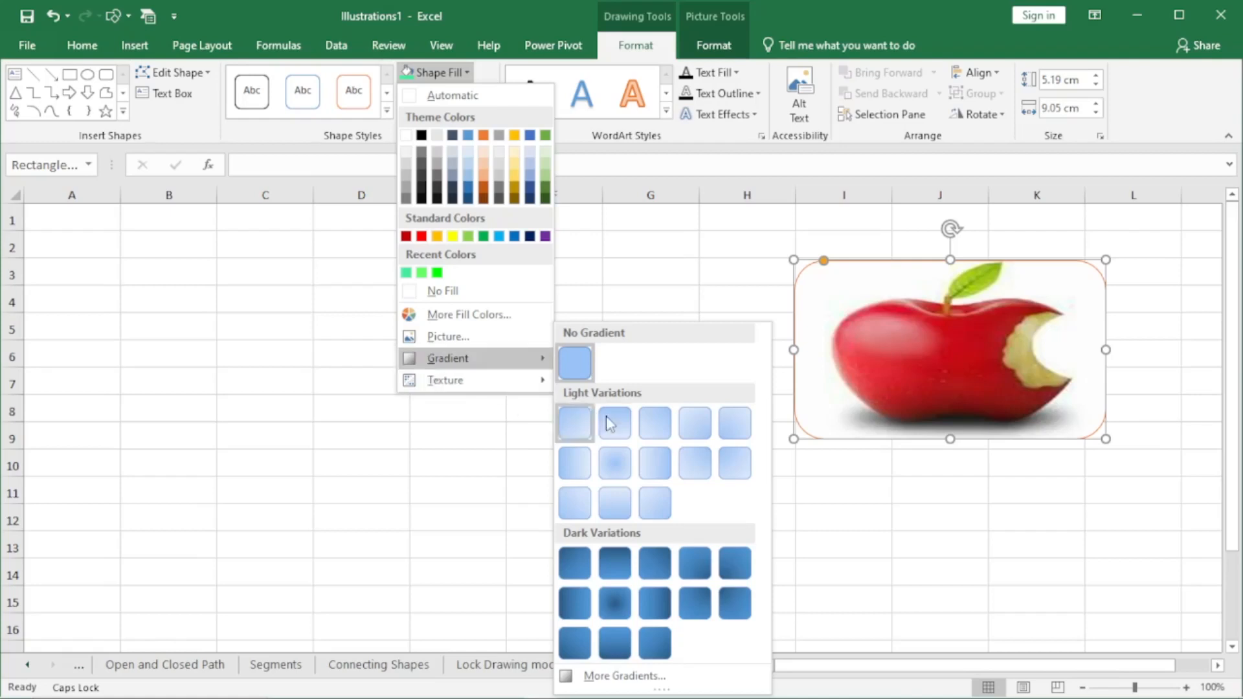
click(673, 426)
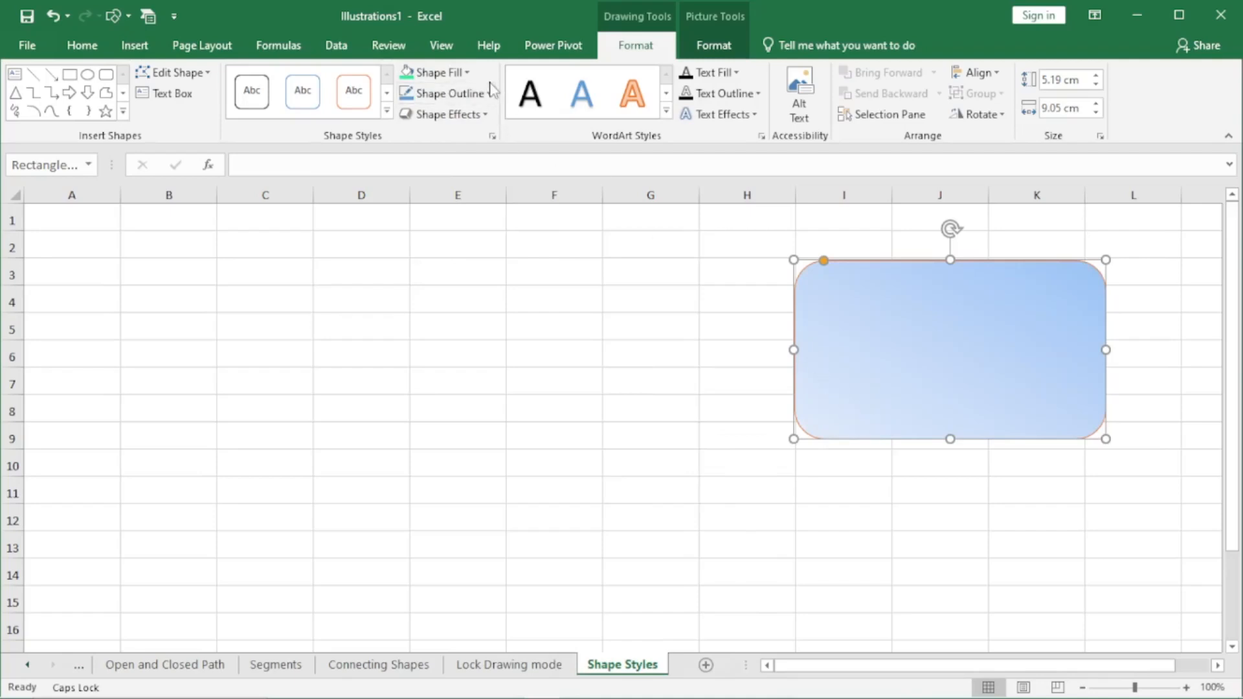
Step: Open the detailed shape fill settings and move the rectangle over to columns G to I, clear of the settings pane
click(465, 73)
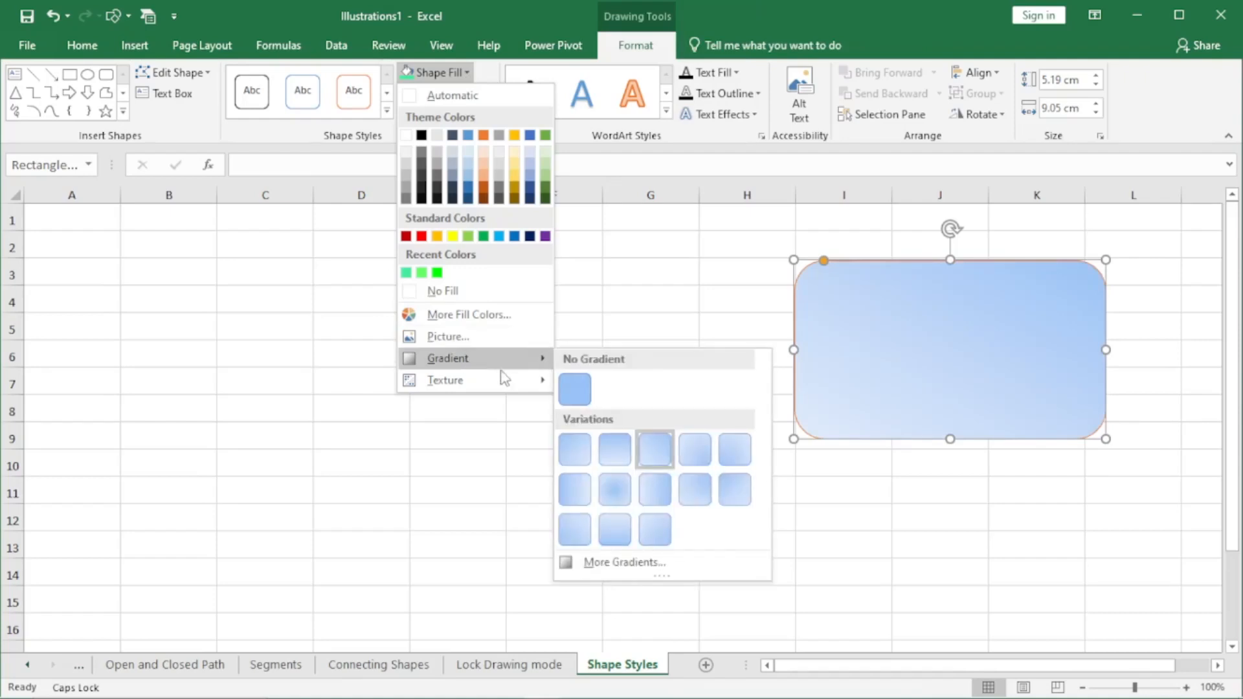
click(642, 562)
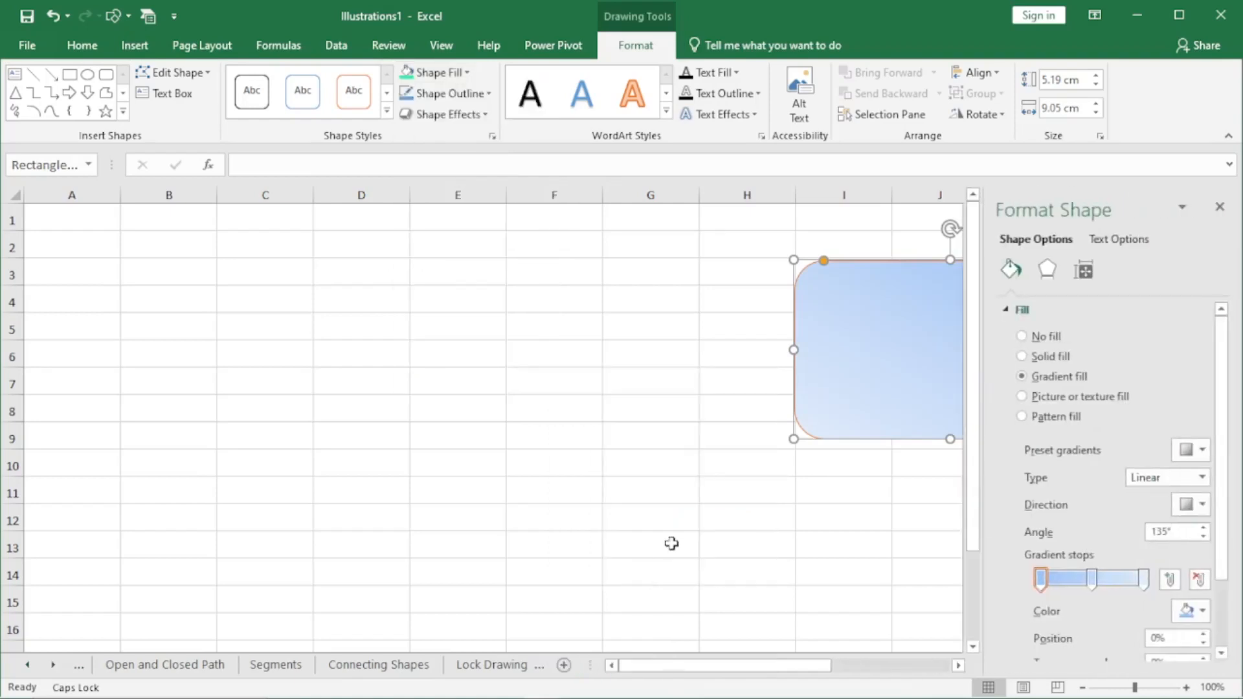
drag(863, 261, 657, 249)
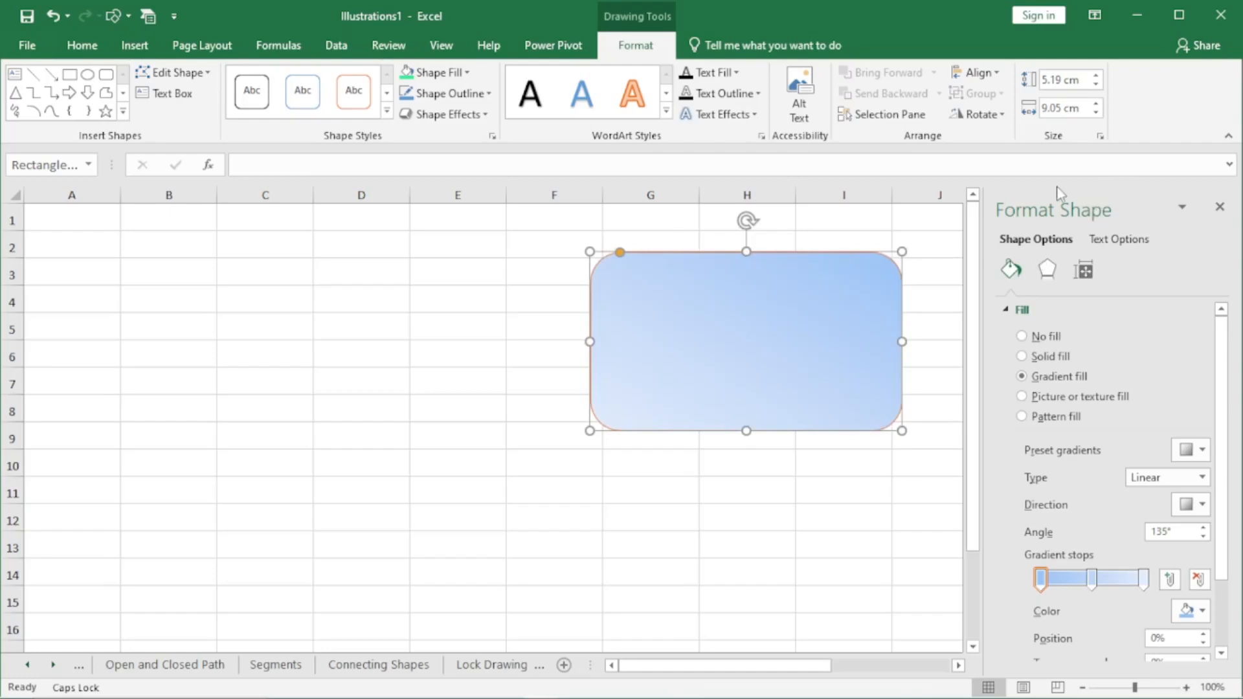
click(1221, 209)
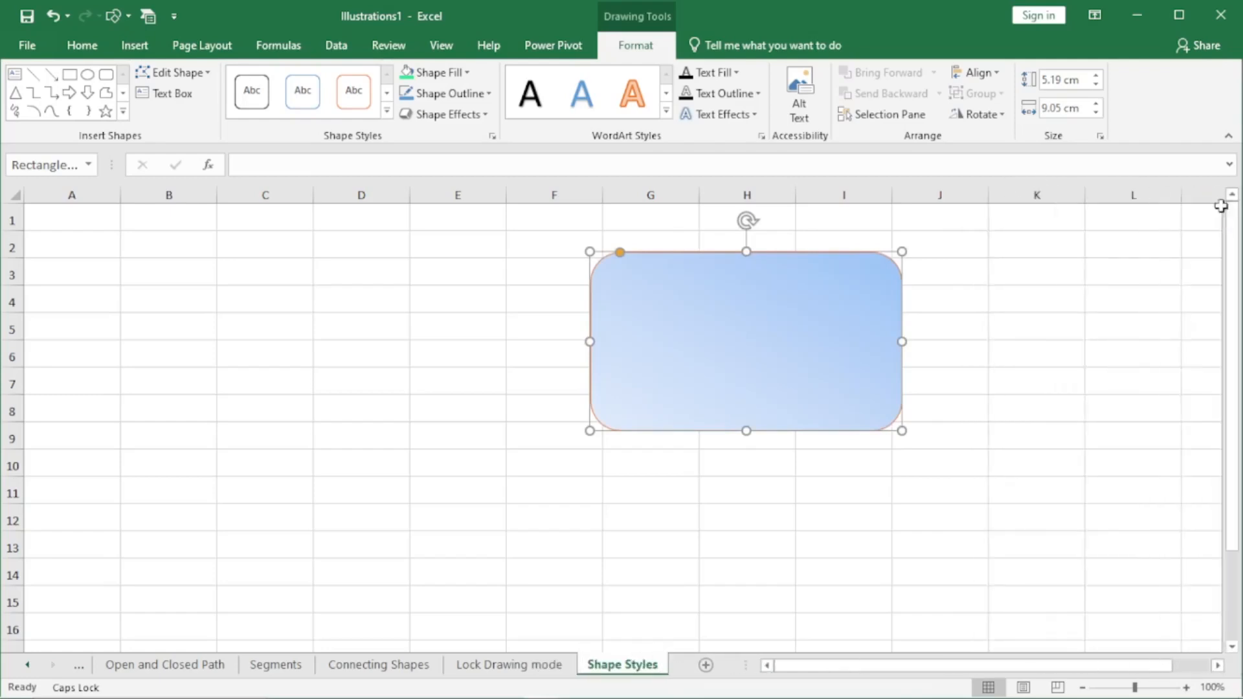
click(493, 138)
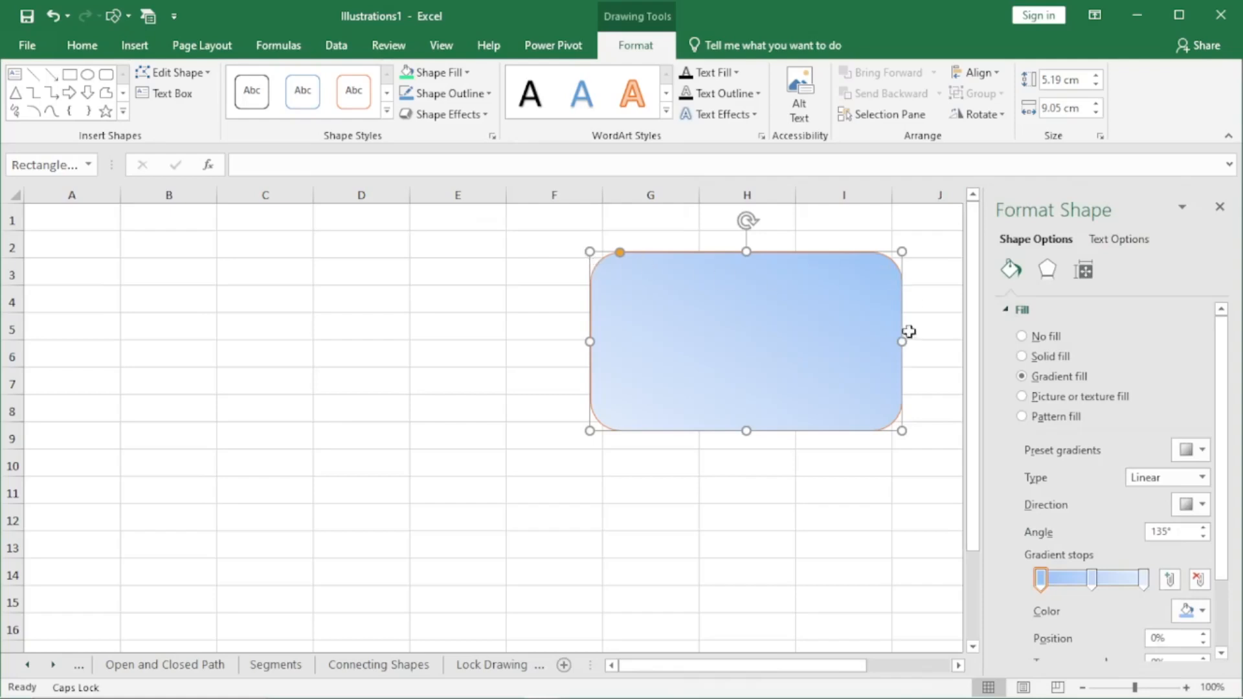
Step: Try no fill, a solid fill and a gradient fill on the rectangle in turn
click(1022, 336)
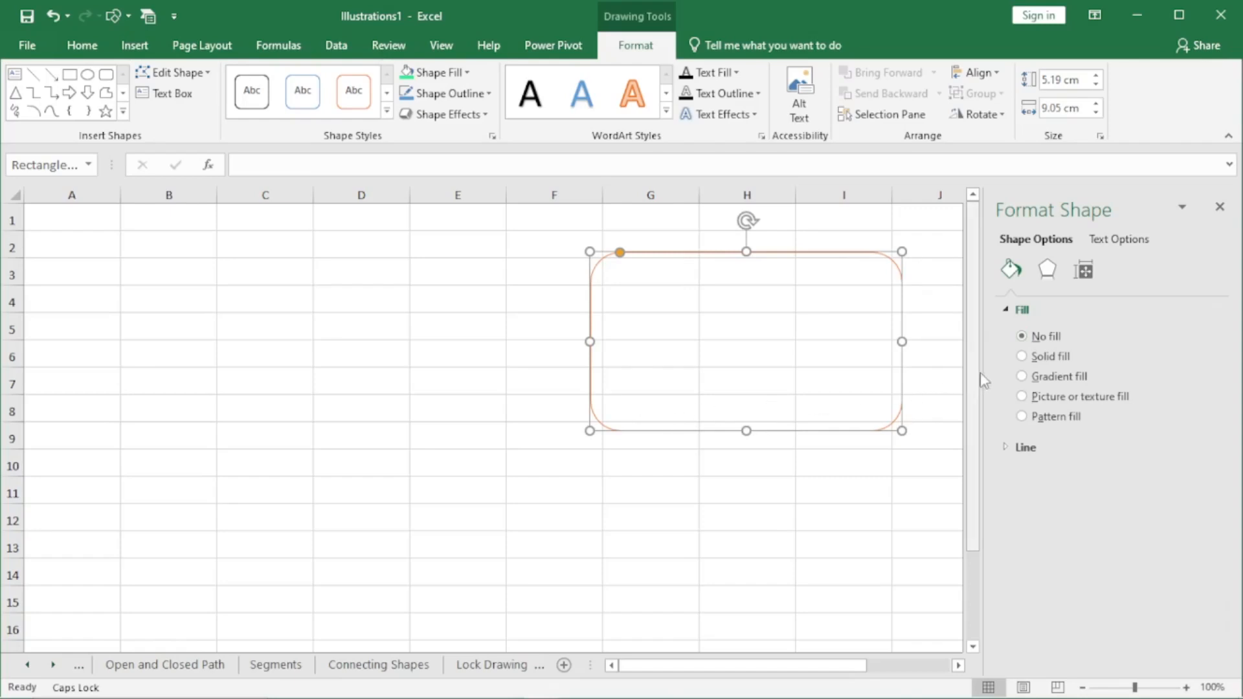
click(1022, 357)
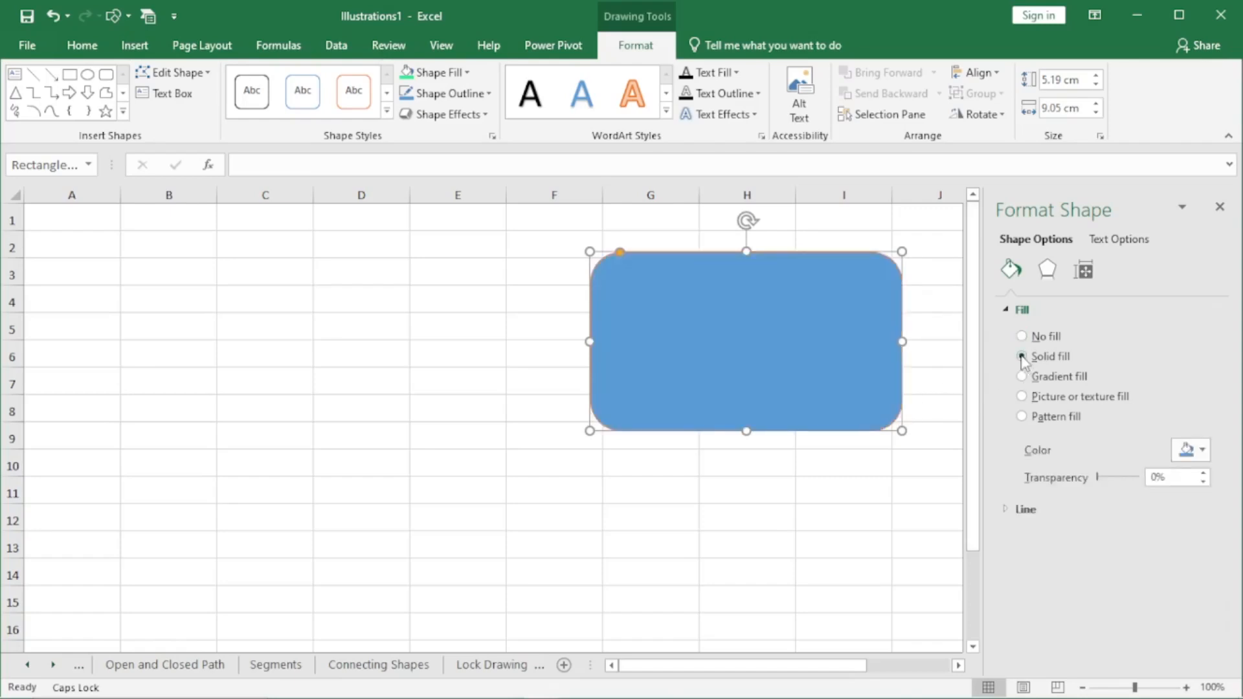
click(1022, 376)
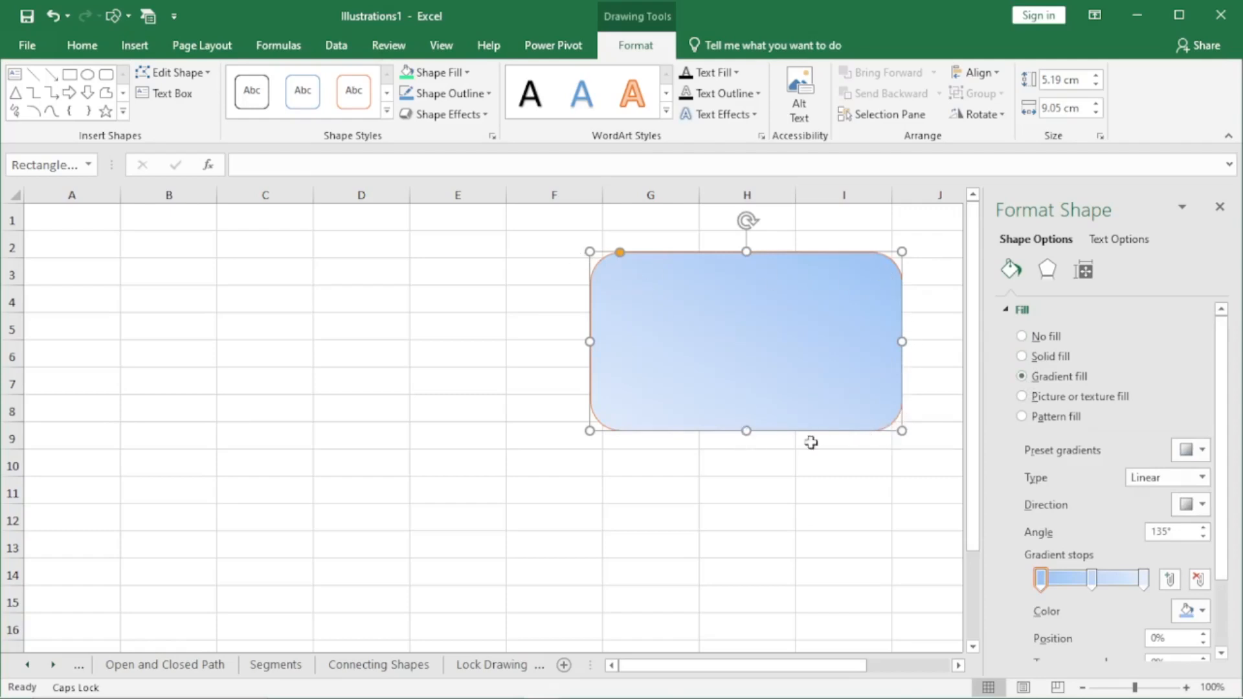
Step: Switch the rectangle to a picture or texture fill using the picture file "apple" from the A P folder
click(1021, 397)
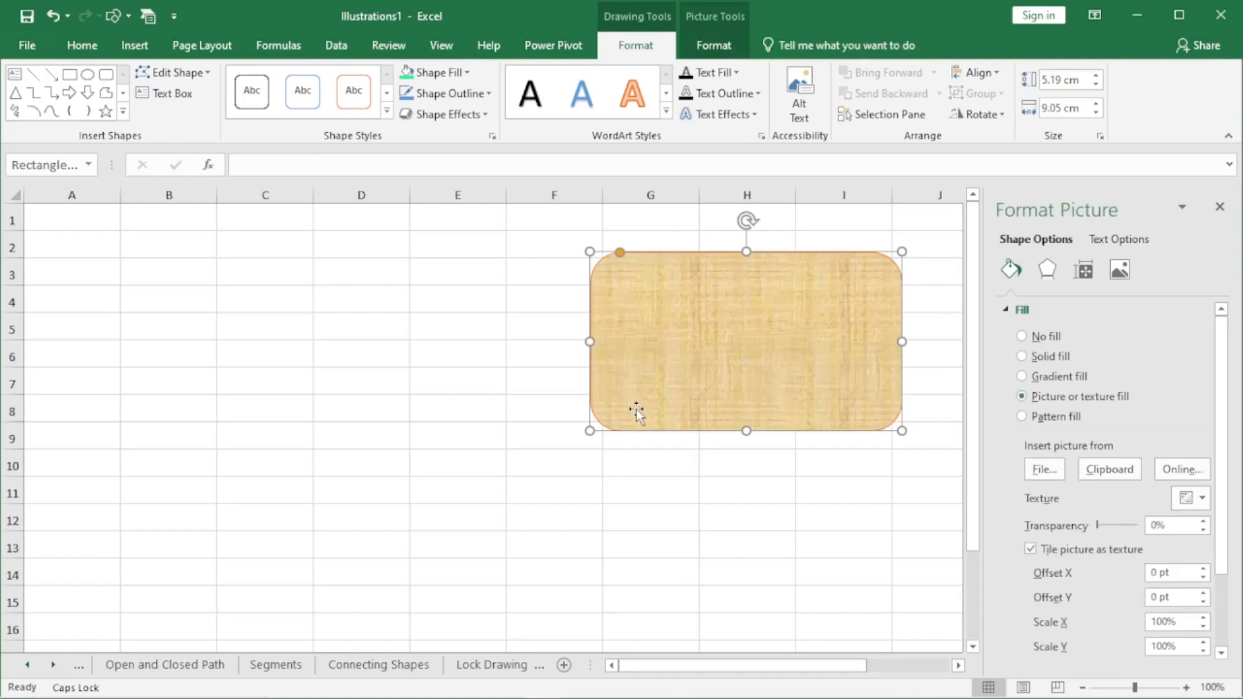
click(1054, 474)
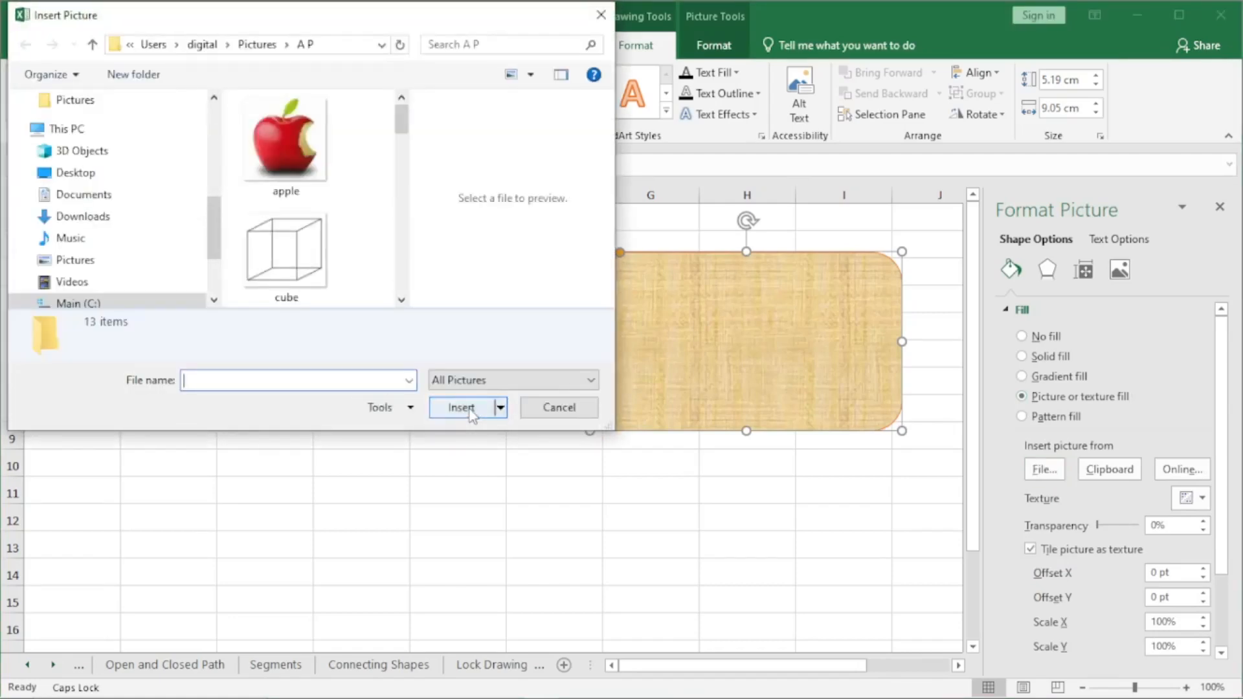
click(305, 149)
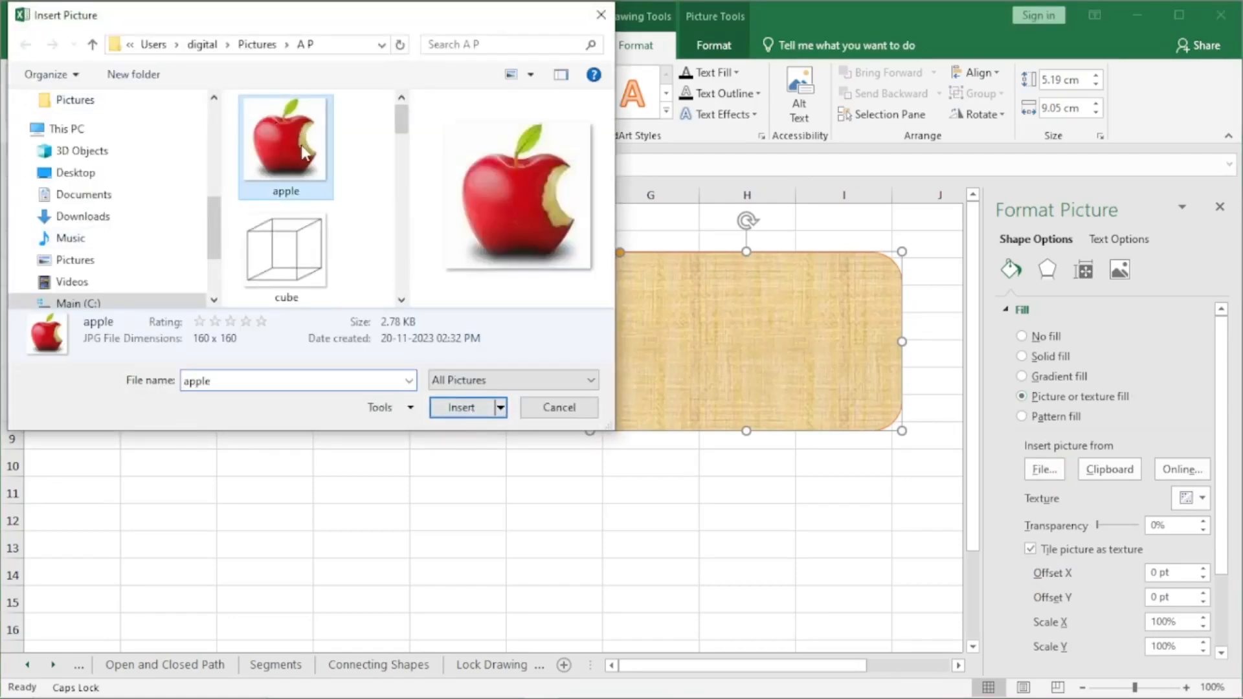
click(458, 406)
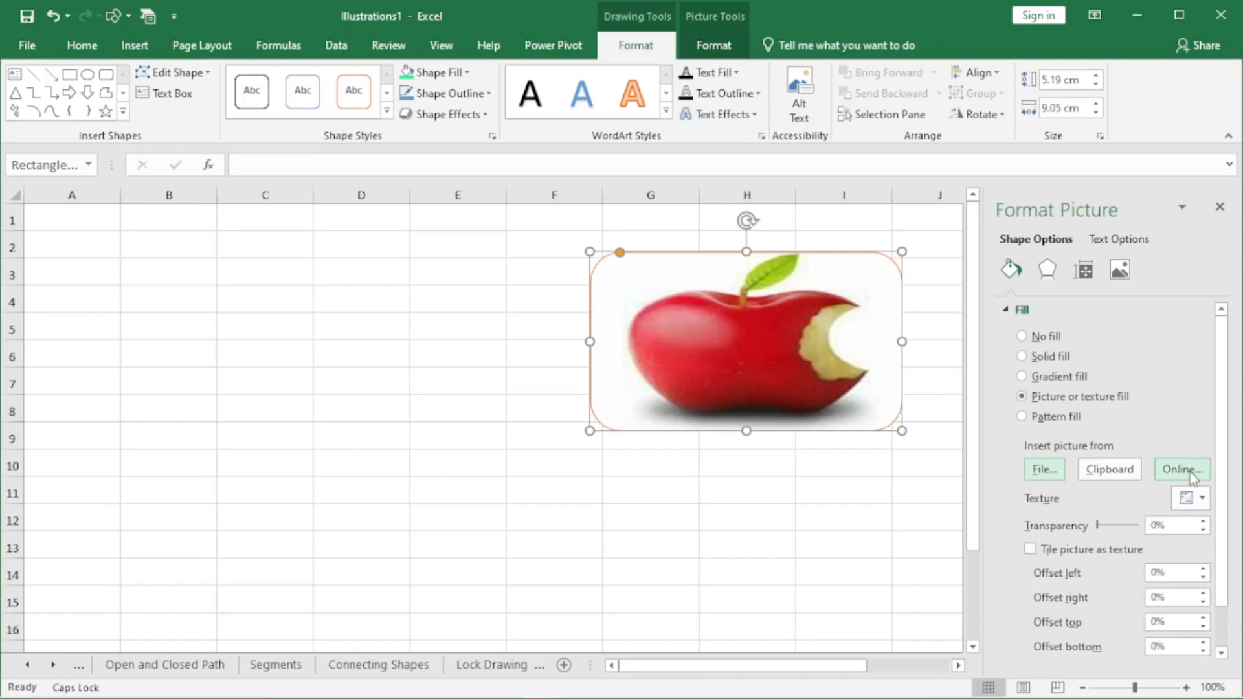
Step: Try several pattern fills, settling on the last pattern in the seventh row with a yellow foreground
click(1022, 416)
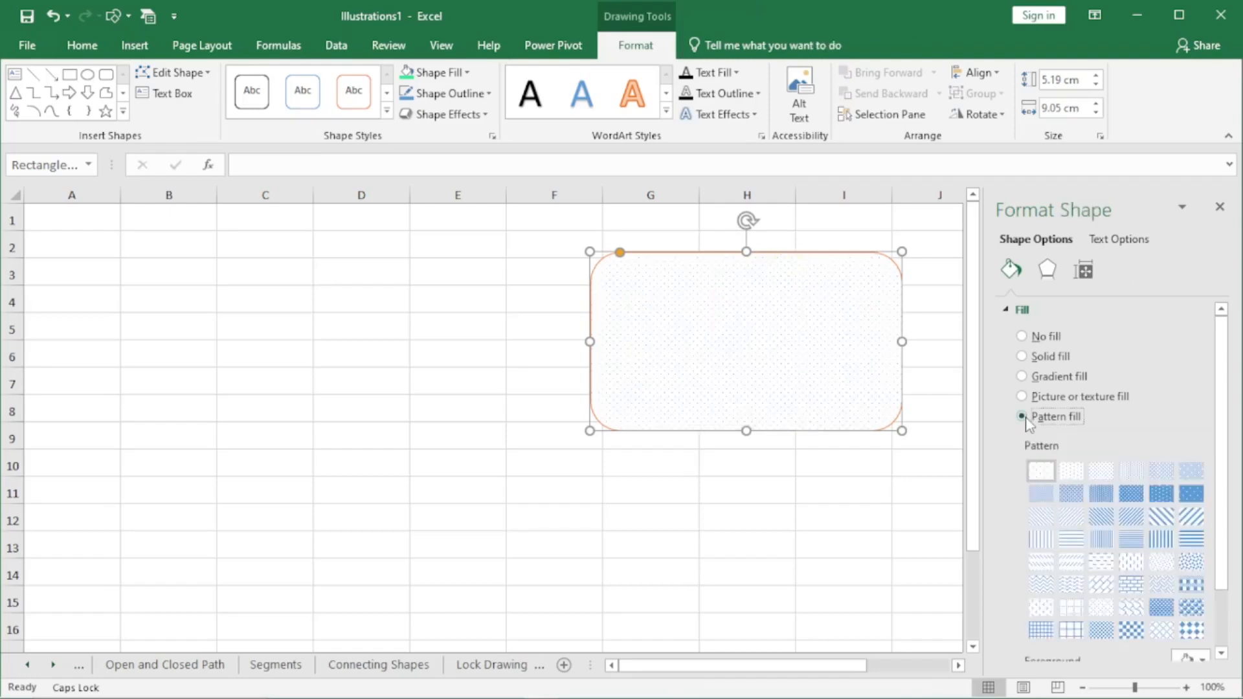
click(1102, 608)
click(1131, 607)
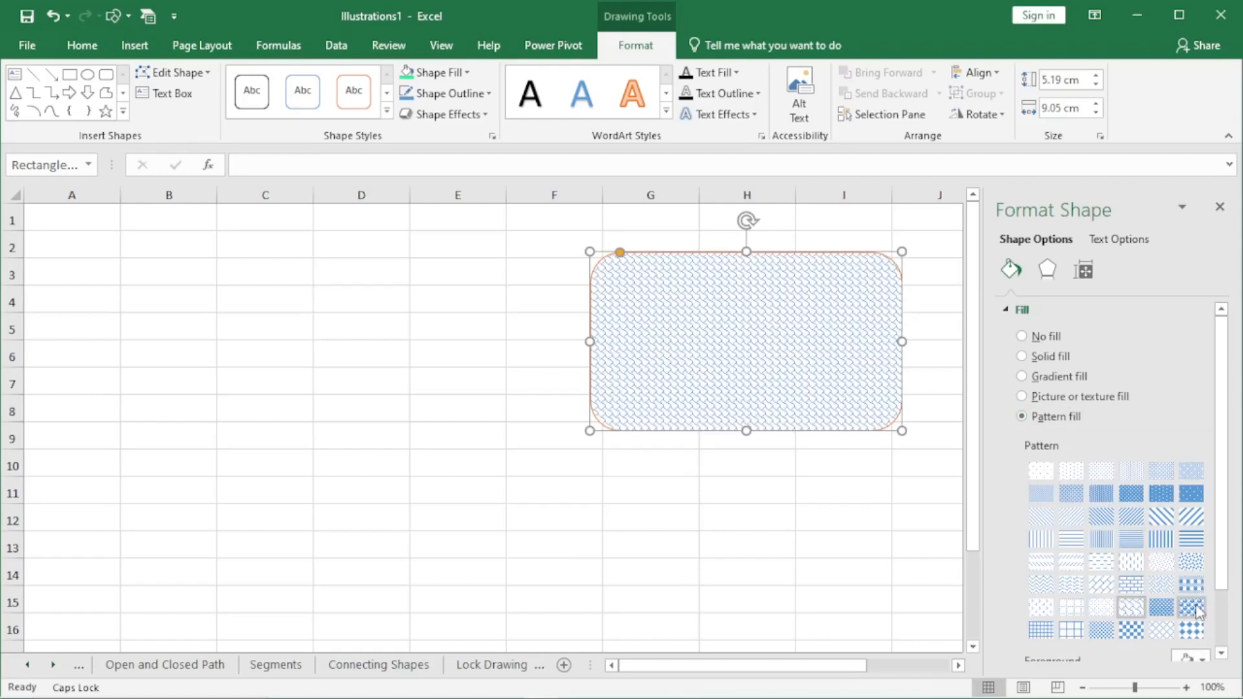
click(1191, 607)
scroll(1230, 618, down, 2)
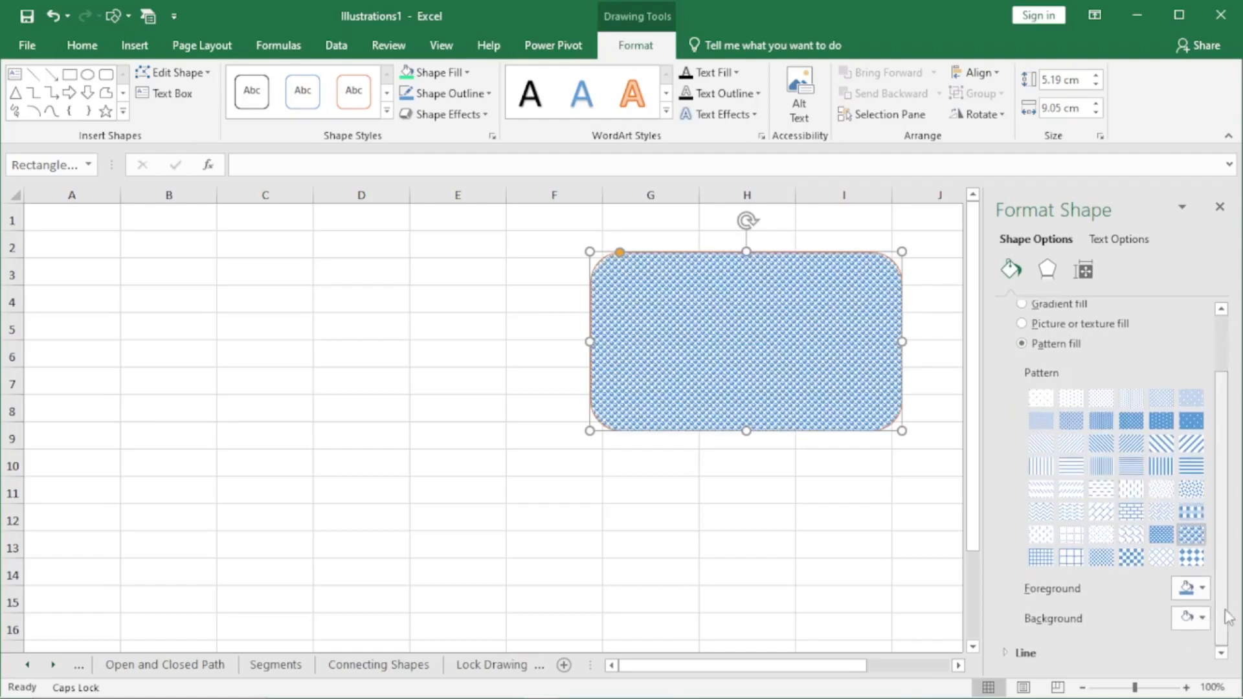
click(1191, 587)
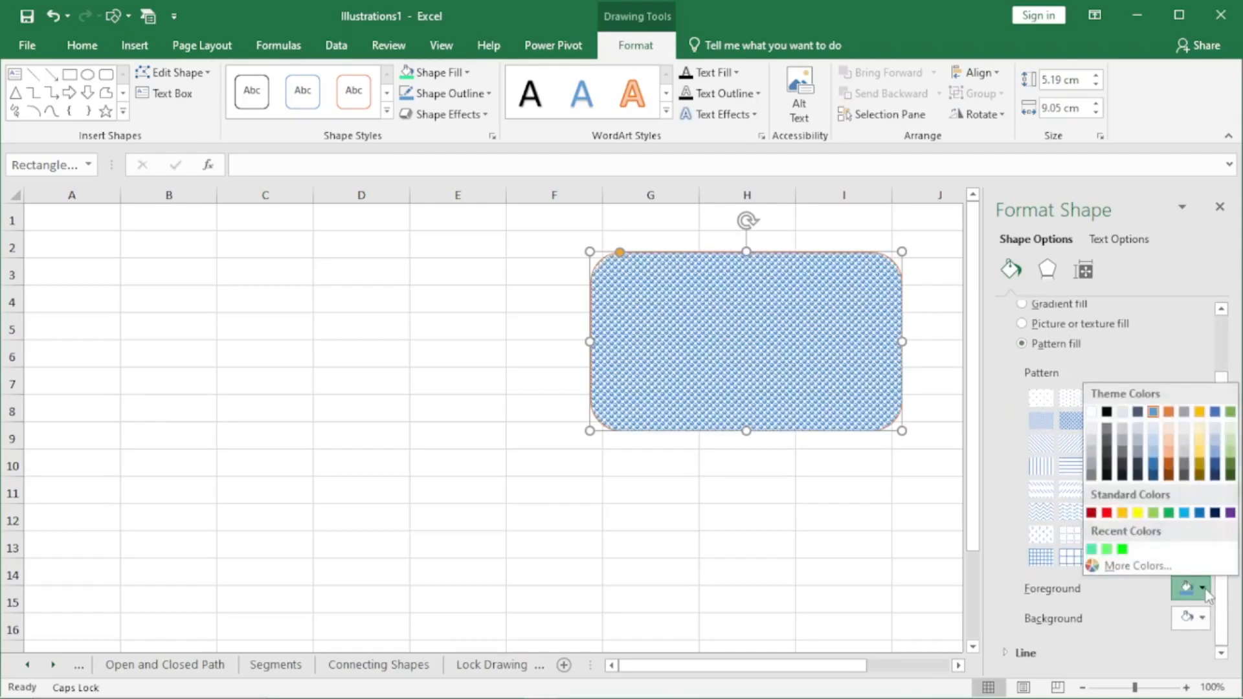
click(1138, 512)
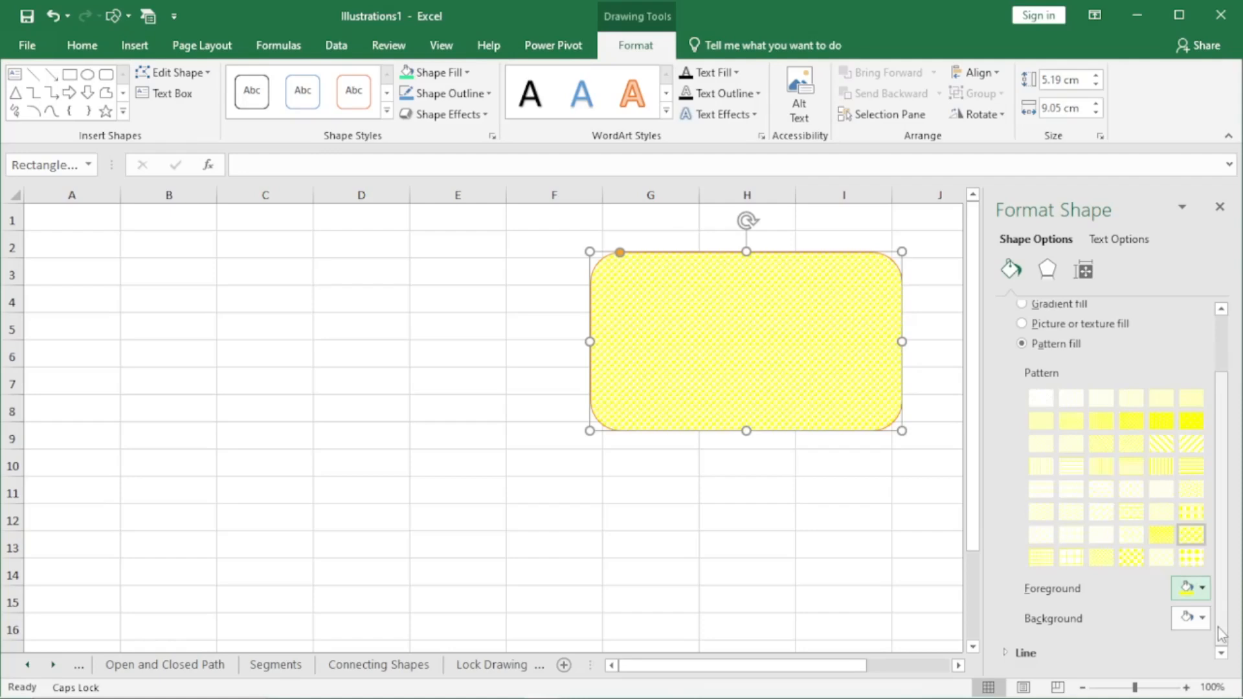
Step: Switch back to a picture or texture fill, apply the first texture in the gallery and select cell H14
click(1036, 326)
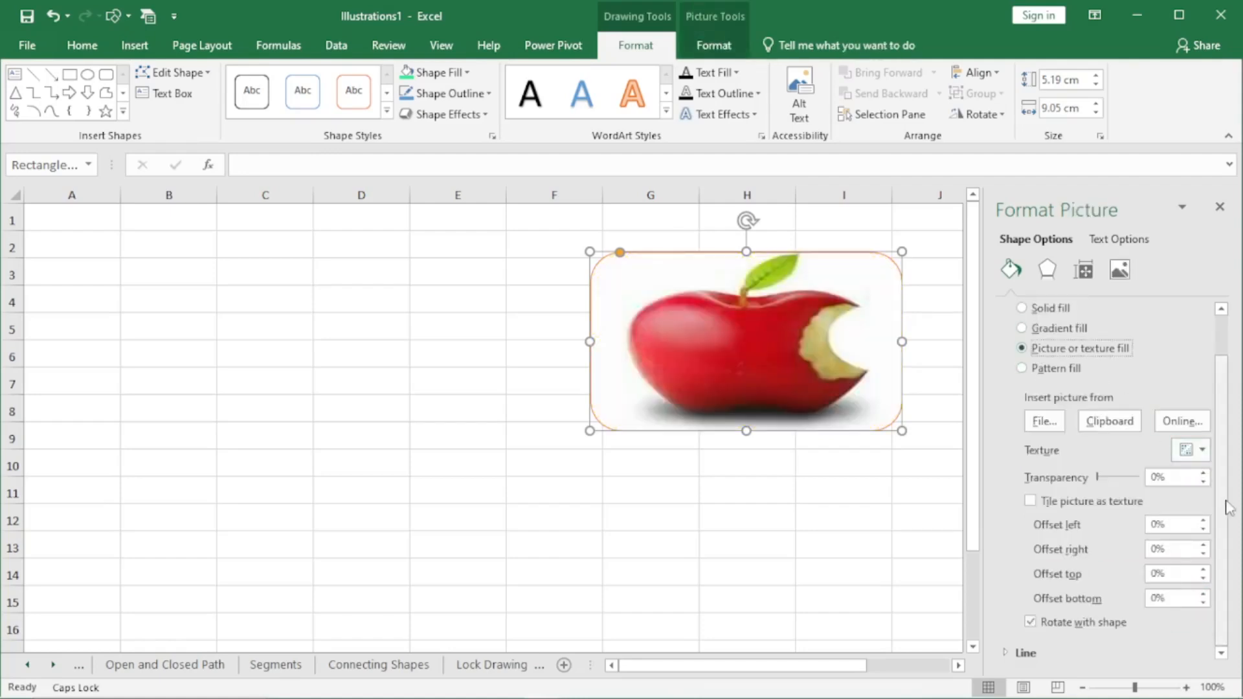
scroll(1223, 492, up, 1)
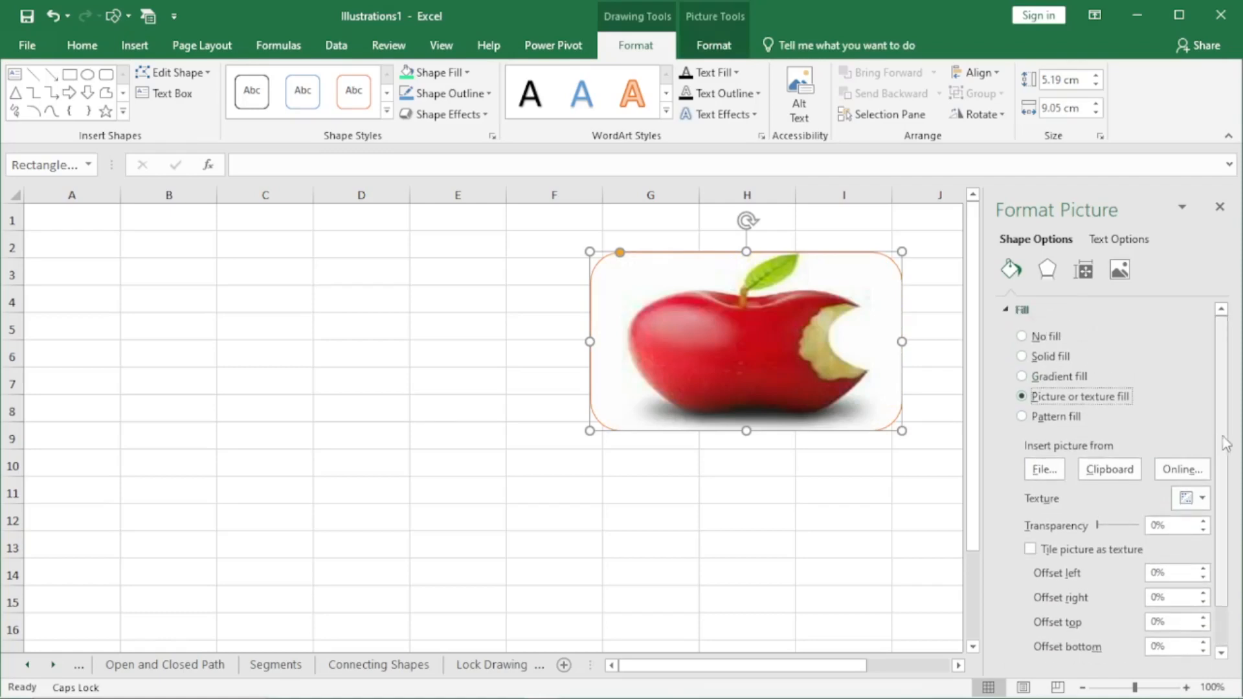
click(1199, 497)
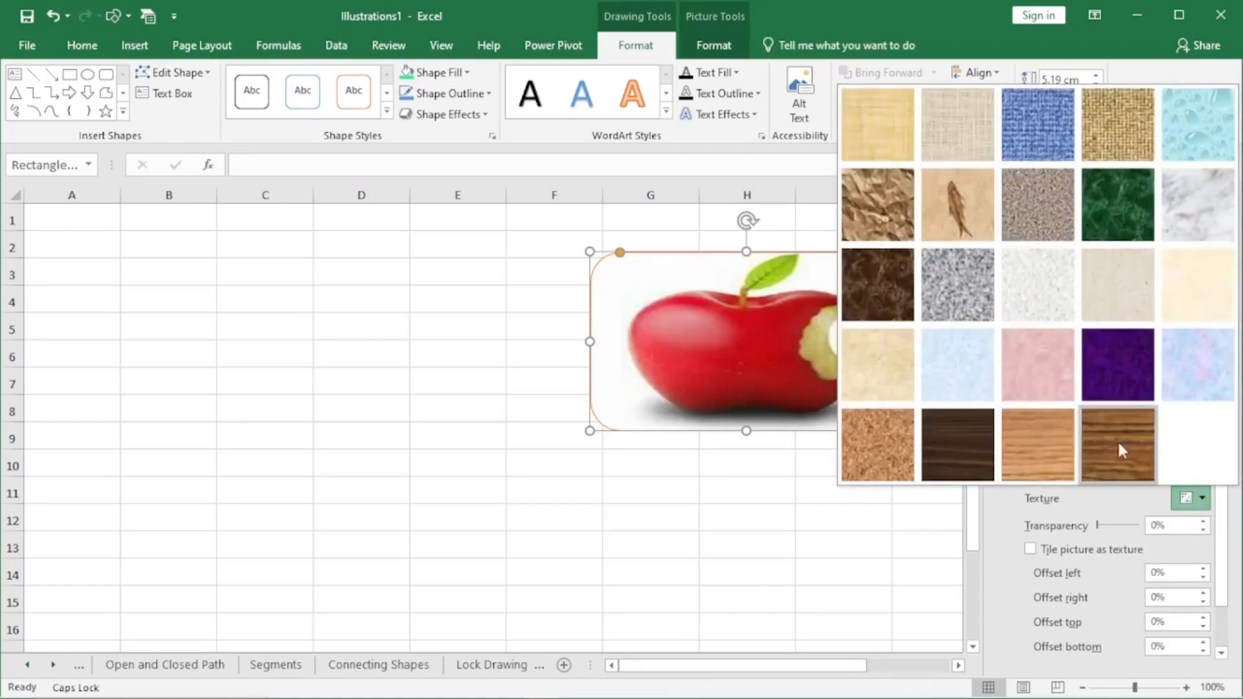
click(884, 139)
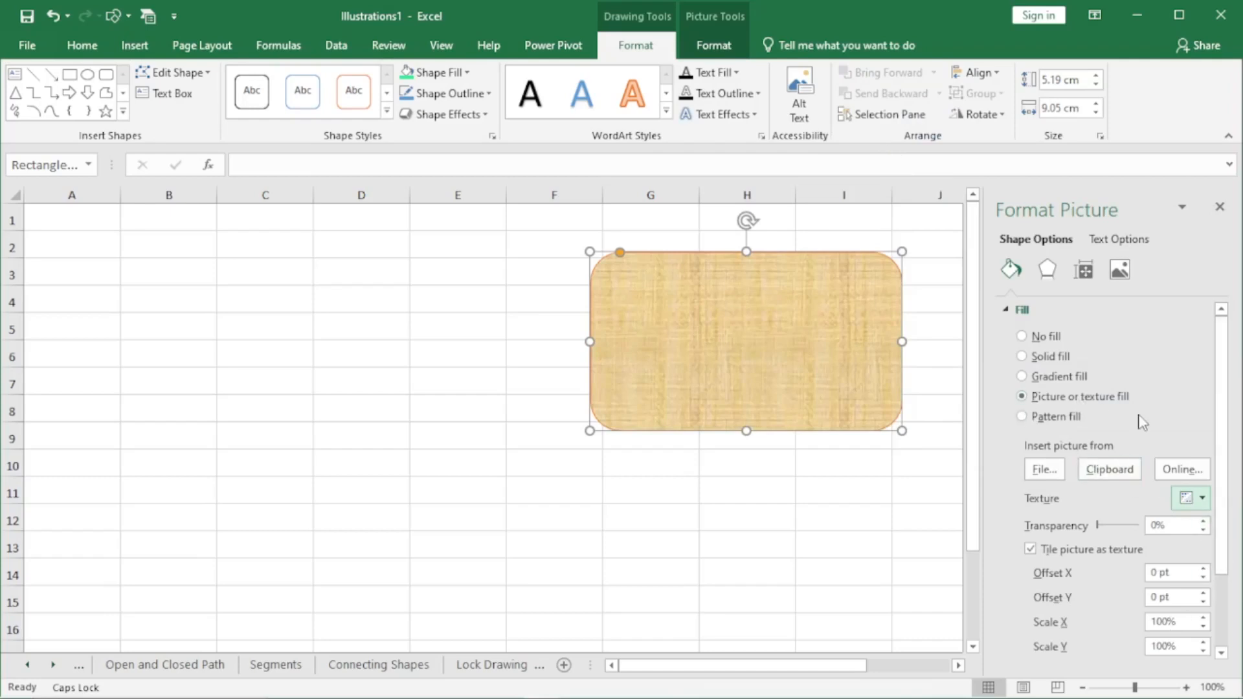
click(797, 565)
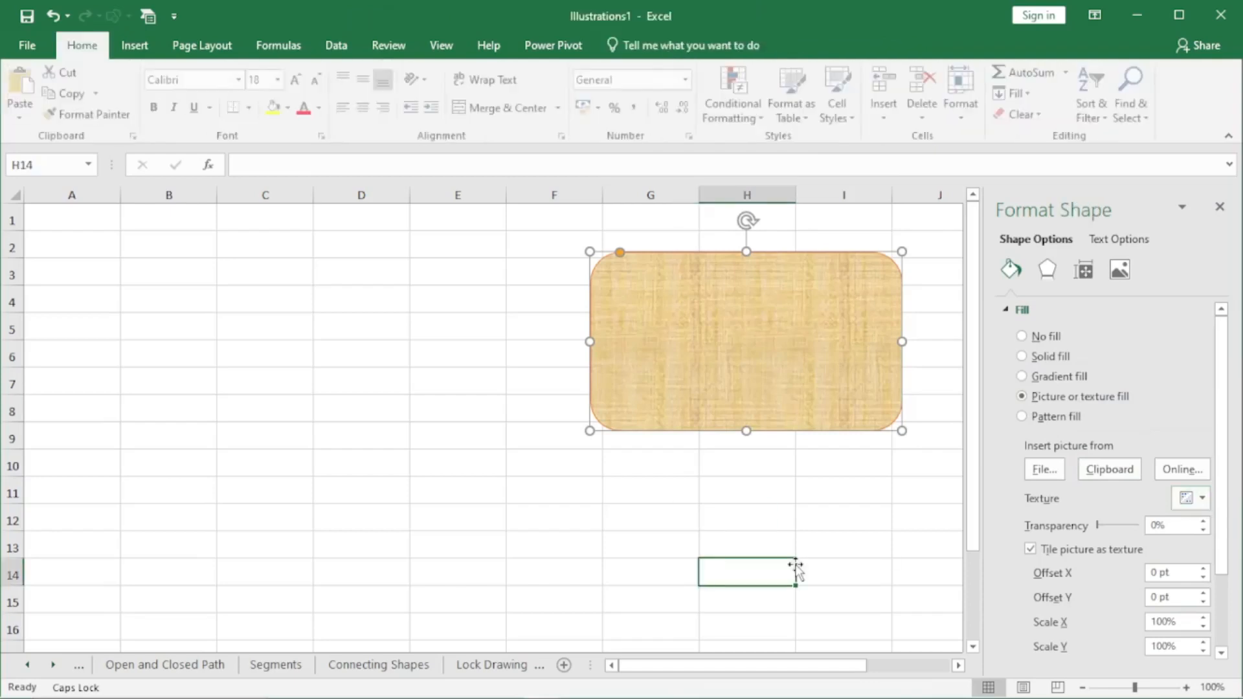
Step: Undo the texture and pattern fill changes back to the apple picture fill
key(ctrl+z)
key(ctrl+z)
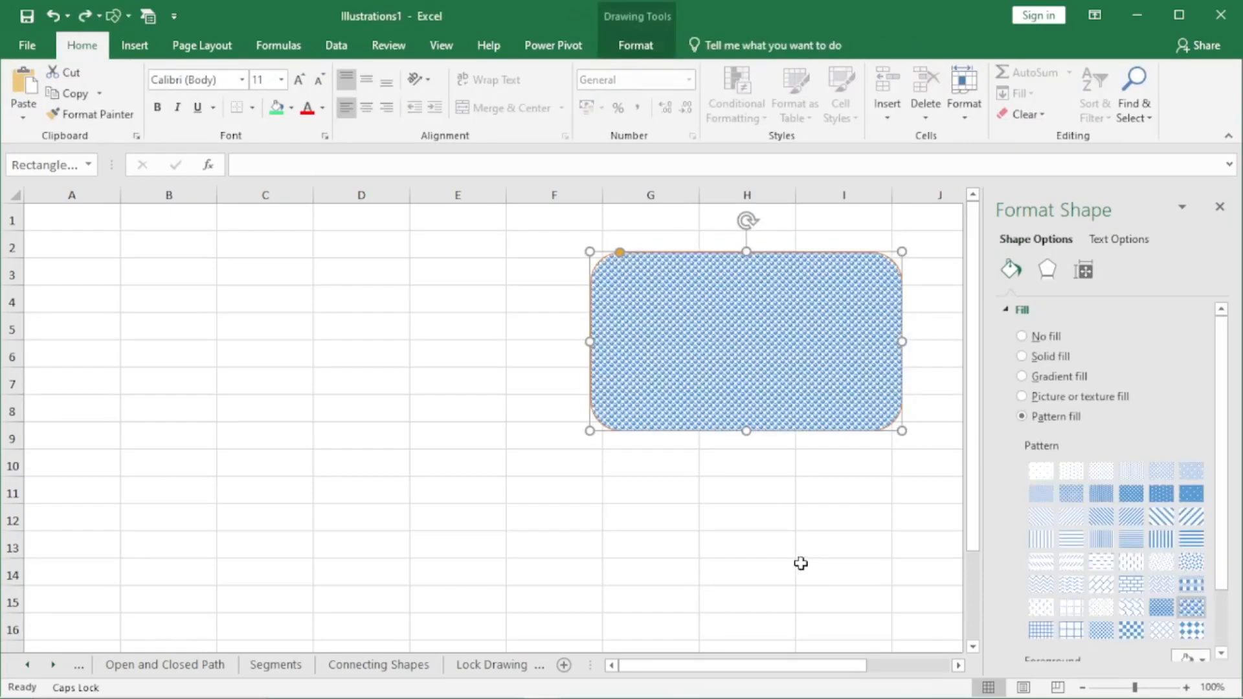
key(ctrl+z)
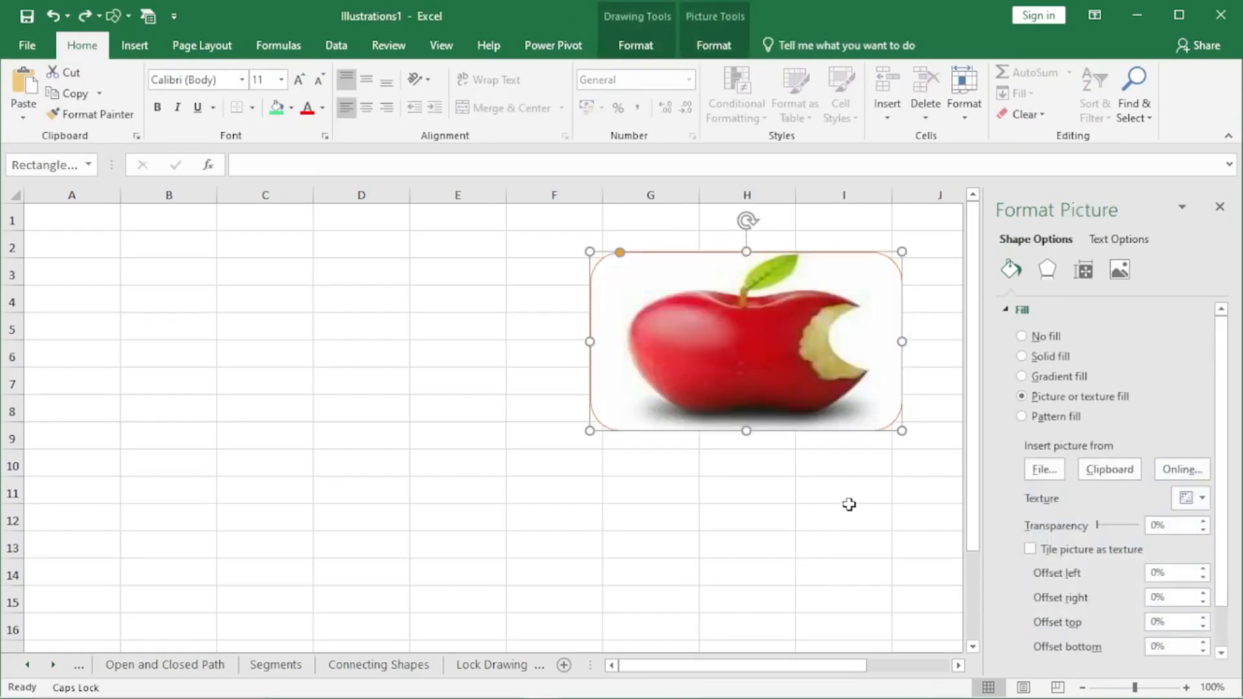
Step: Move the apple-filled rectangle towards the sheet's upper-left area and enlarge it to span about B1 to H13
mouse_move(1098, 526)
mouse_down()
mouse_move(1139, 528)
mouse_move(1098, 528)
mouse_up()
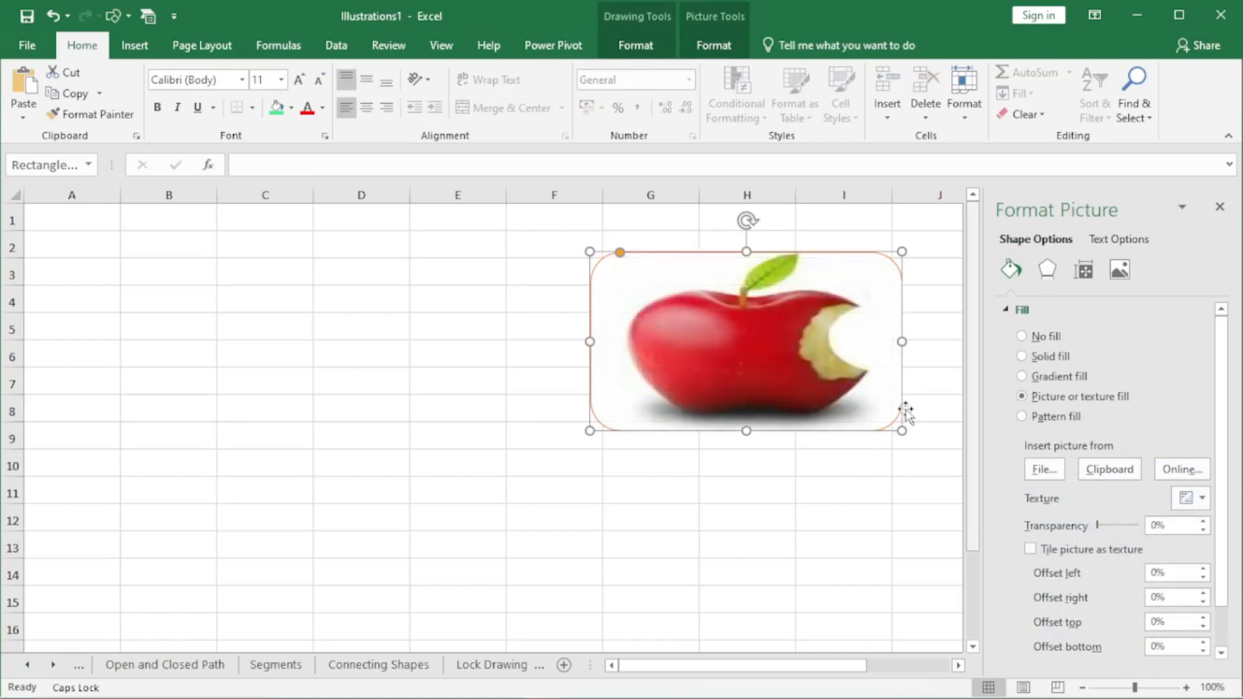
drag(811, 268, 500, 253)
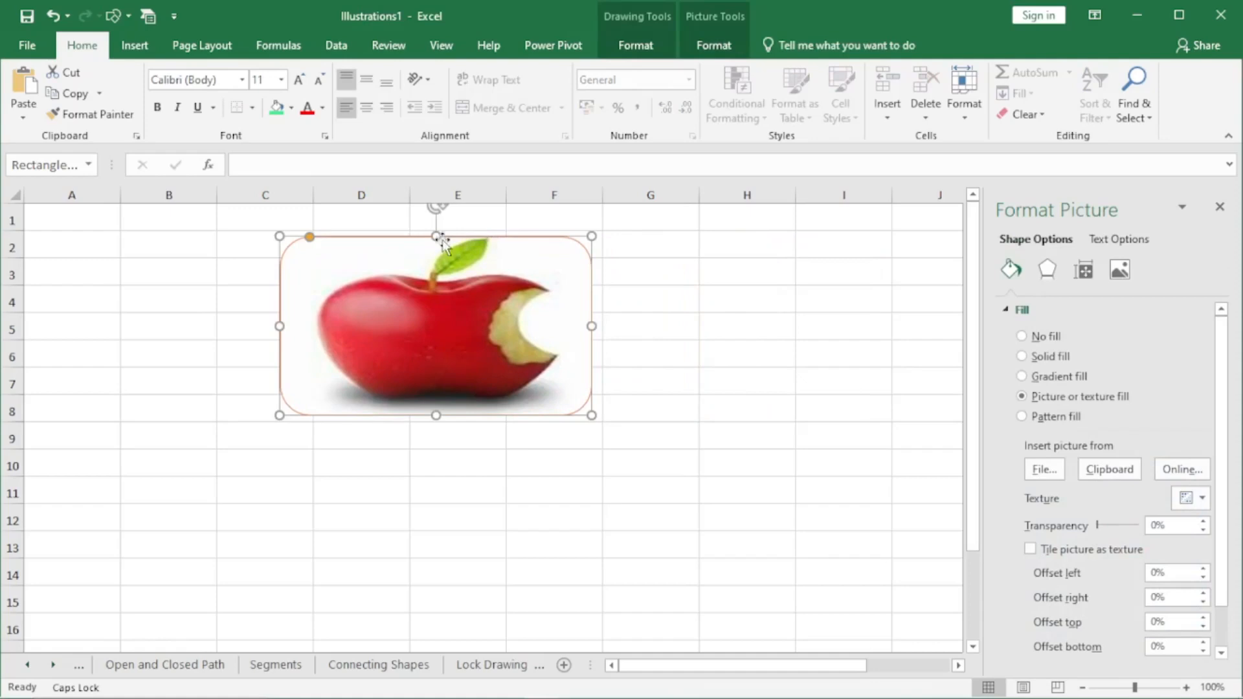
drag(592, 415, 892, 557)
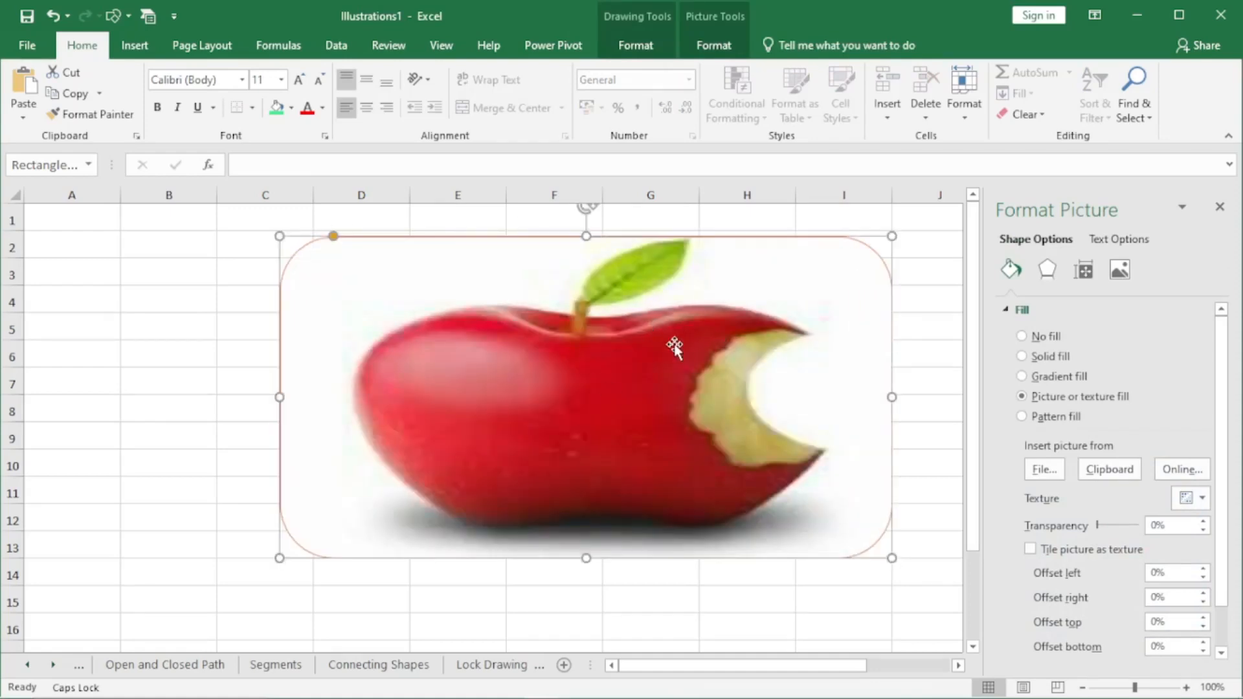
drag(494, 237, 382, 223)
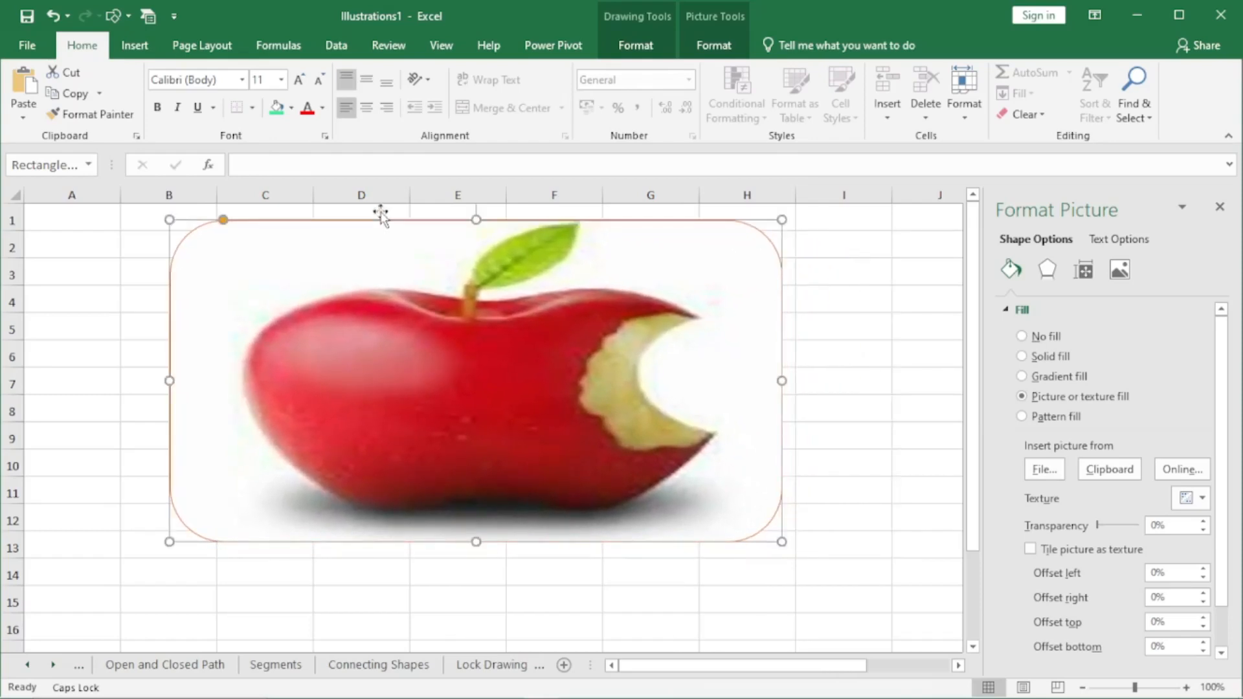
Step: Try tiling the apple picture as a texture while resizing the rectangle smaller and larger, ending with tiling turned off
click(1030, 549)
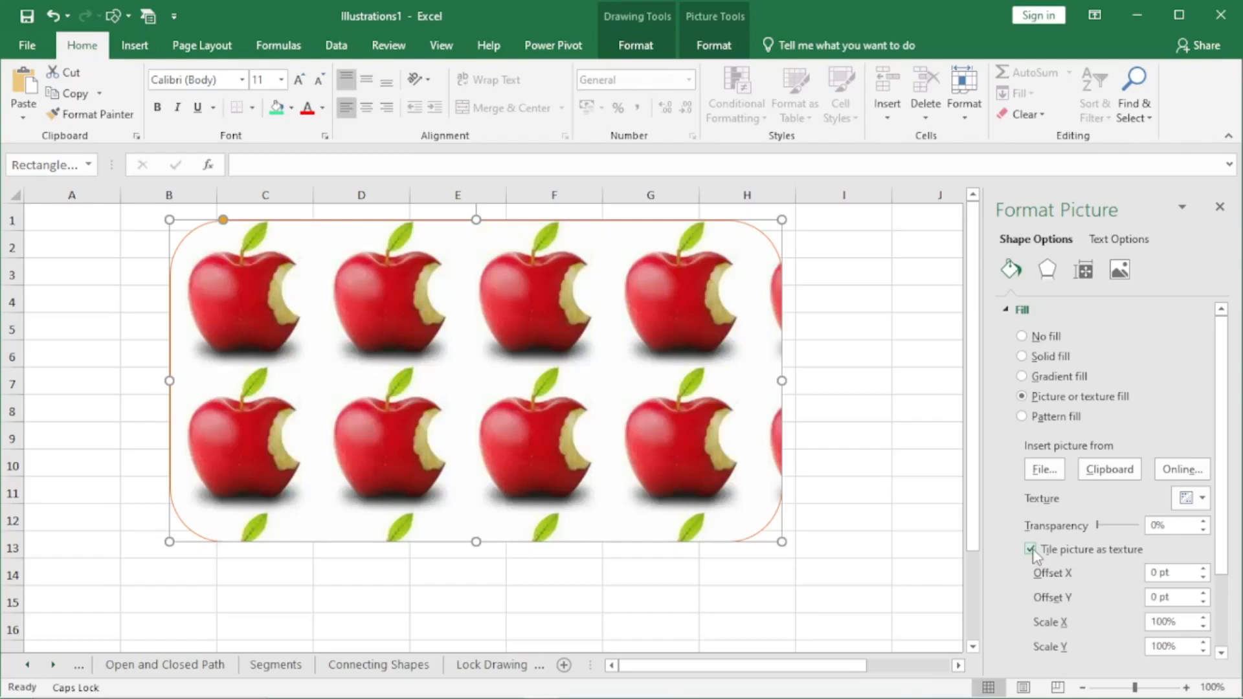
drag(782, 542, 490, 412)
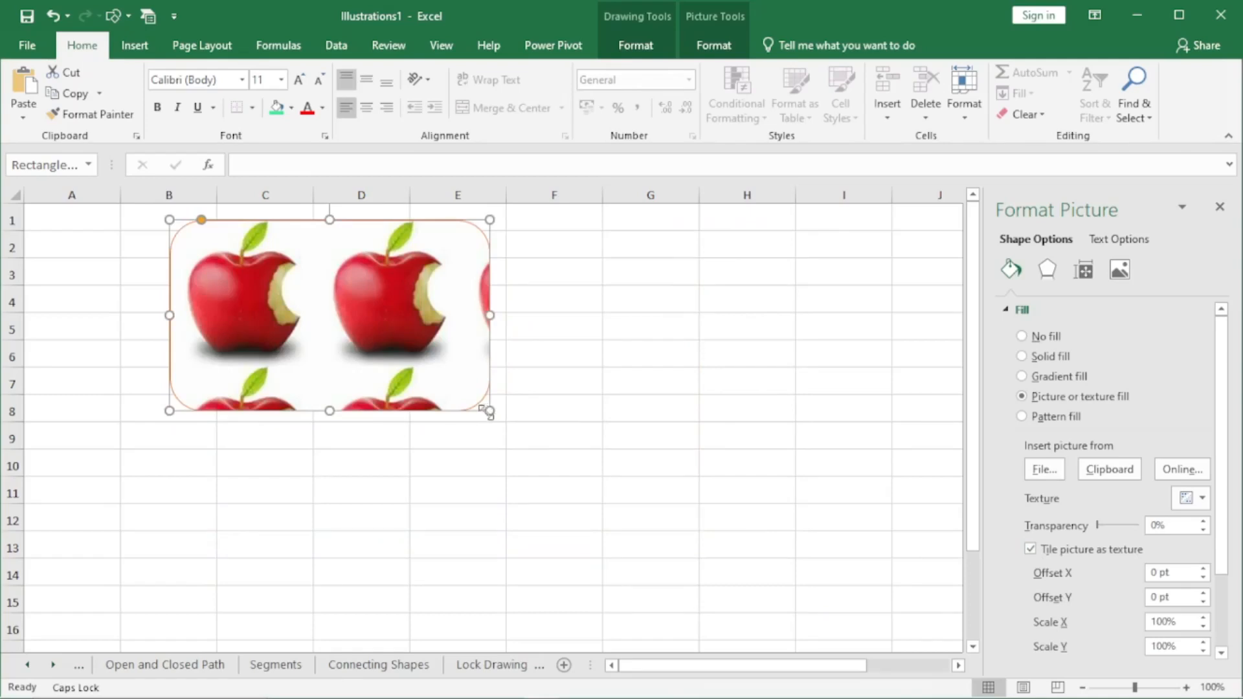
drag(490, 412, 928, 613)
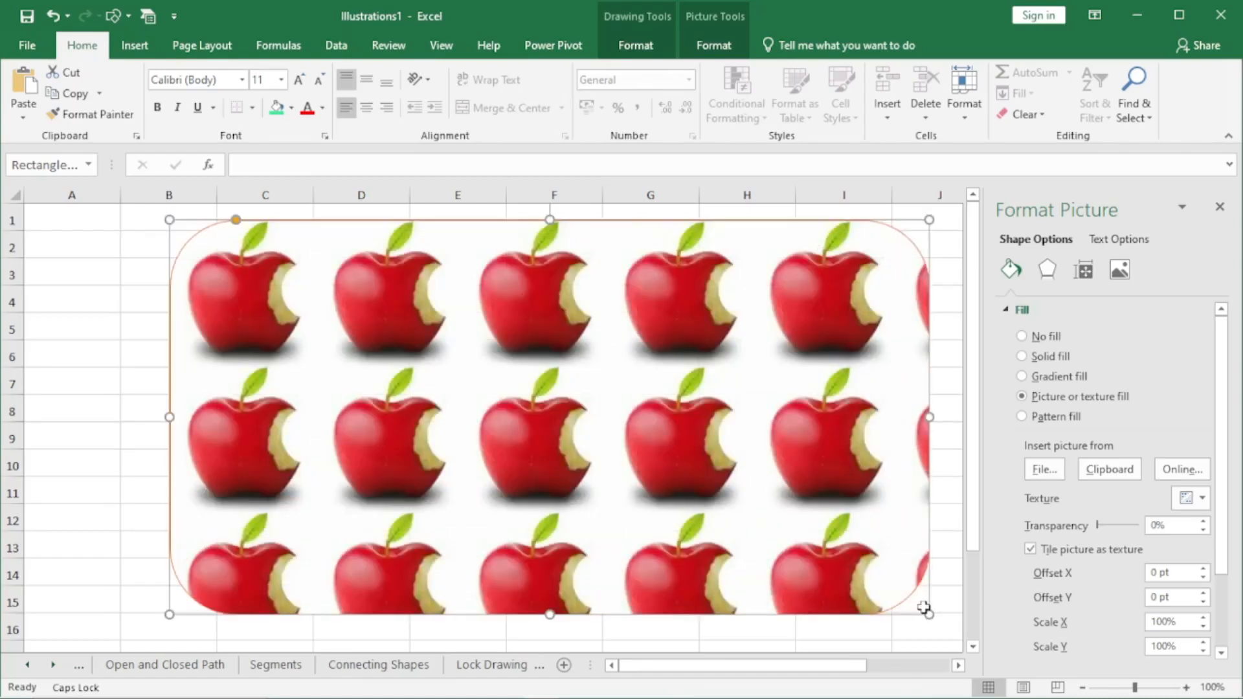
click(1031, 549)
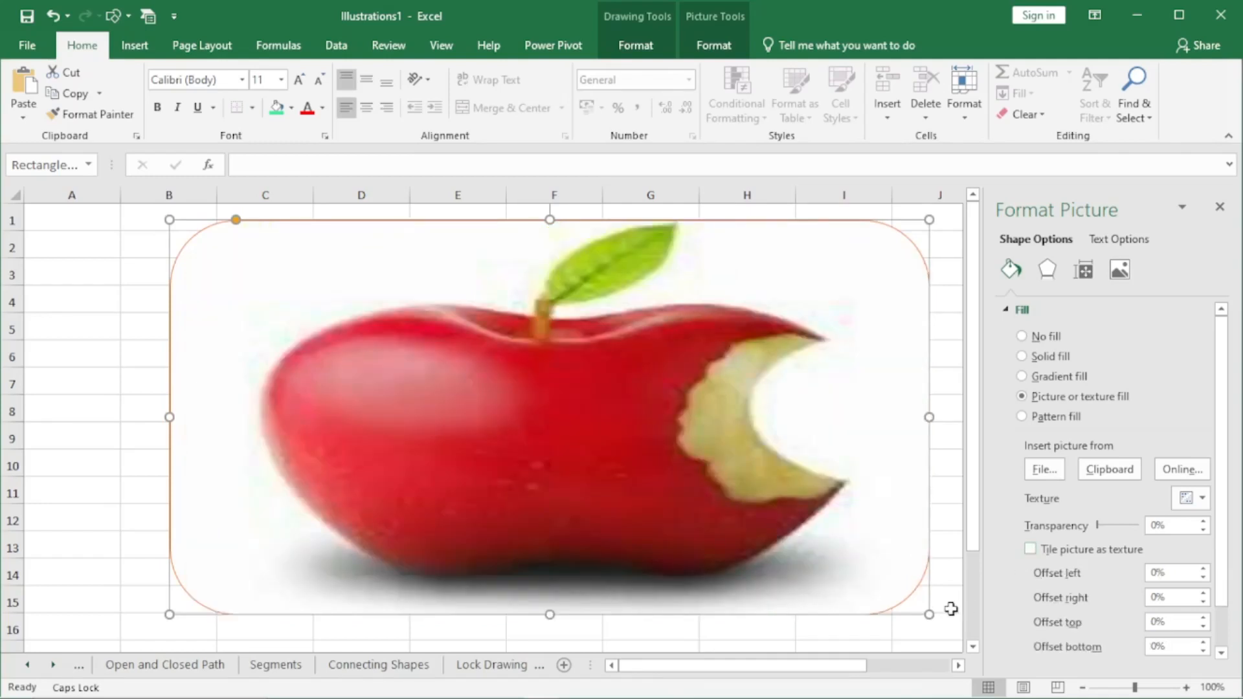
Step: Shrink the apple-filled rectangle to about five columns by nine rows and move it to span about C3 to G12
drag(929, 614, 581, 459)
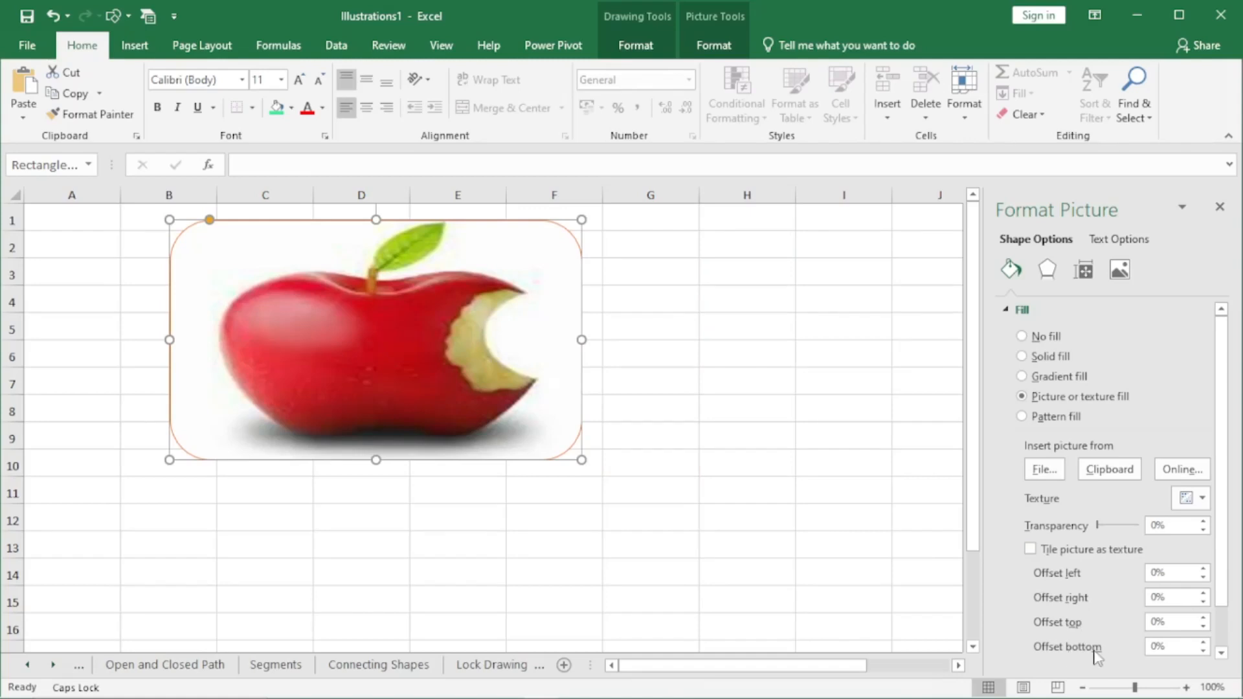
drag(522, 223, 635, 285)
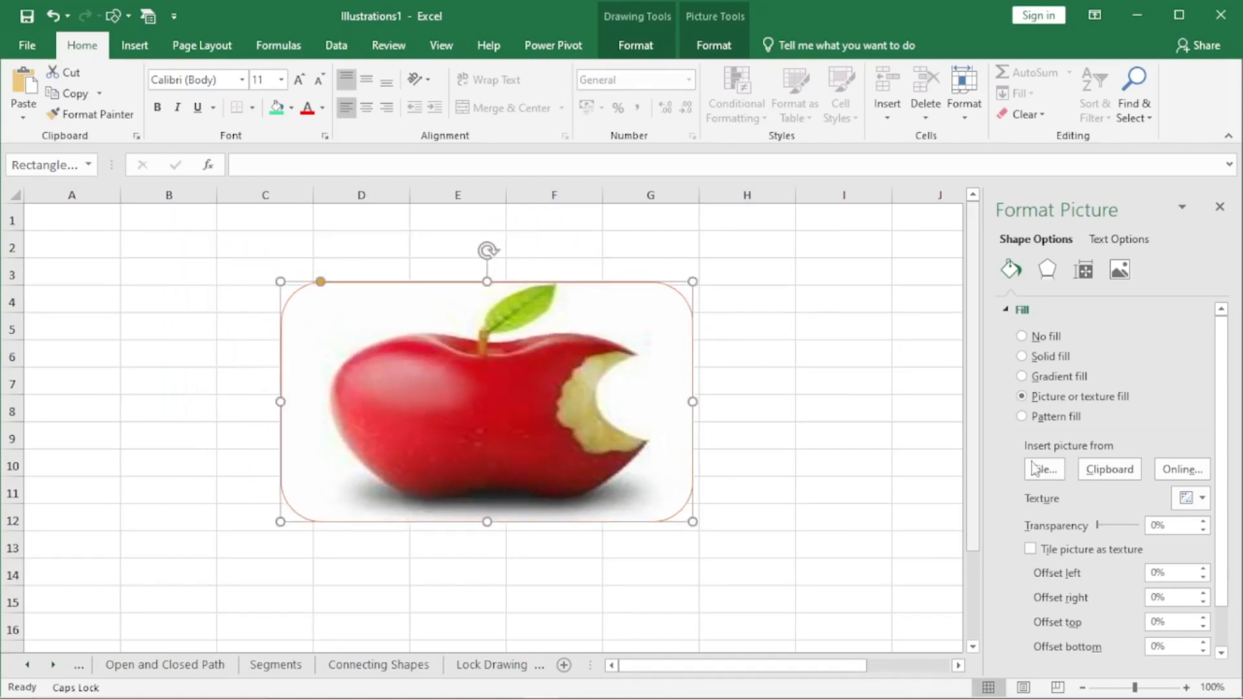
Step: Try a left offset of 20% on the picture fill and reset it to 0
drag(1203, 570, 1203, 570)
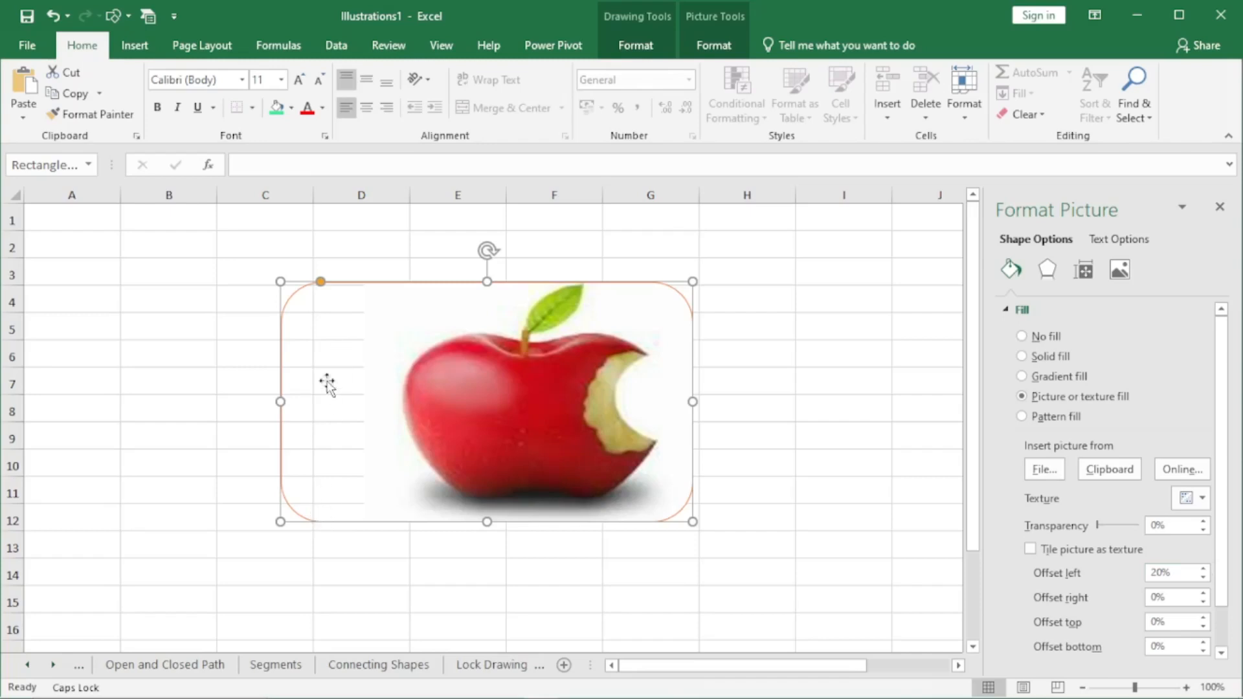
click(1176, 574)
key(BackSpace)
key(BackSpace)
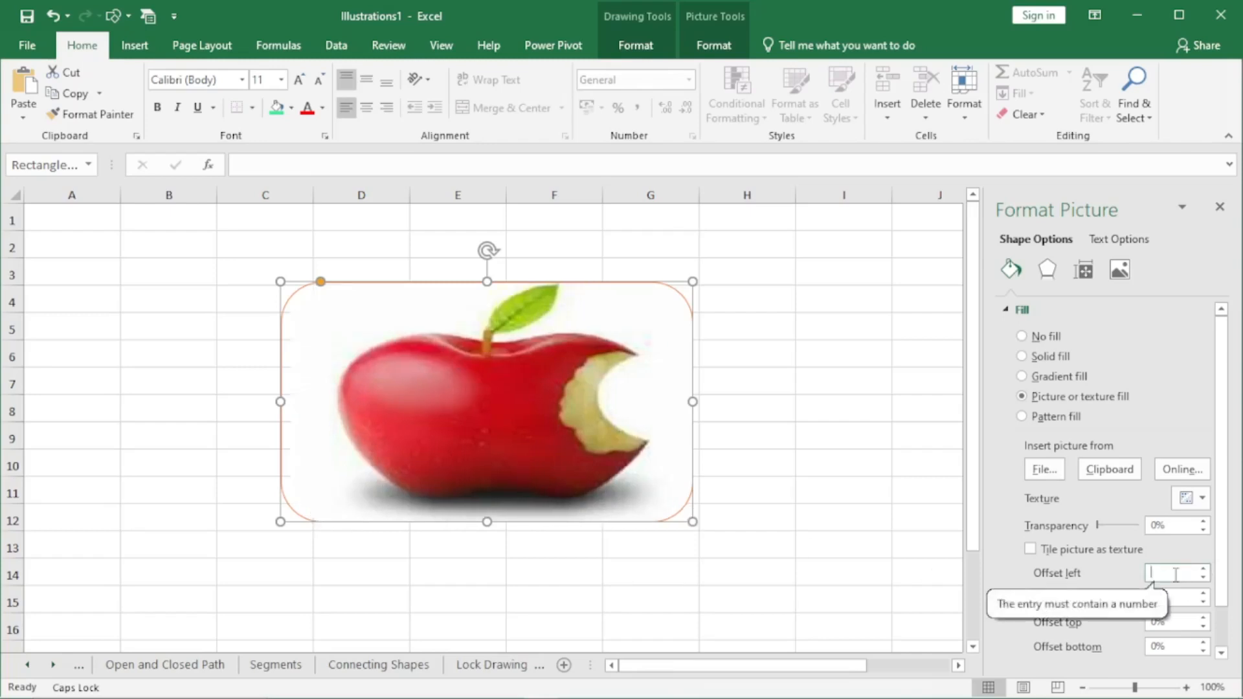
text(0)
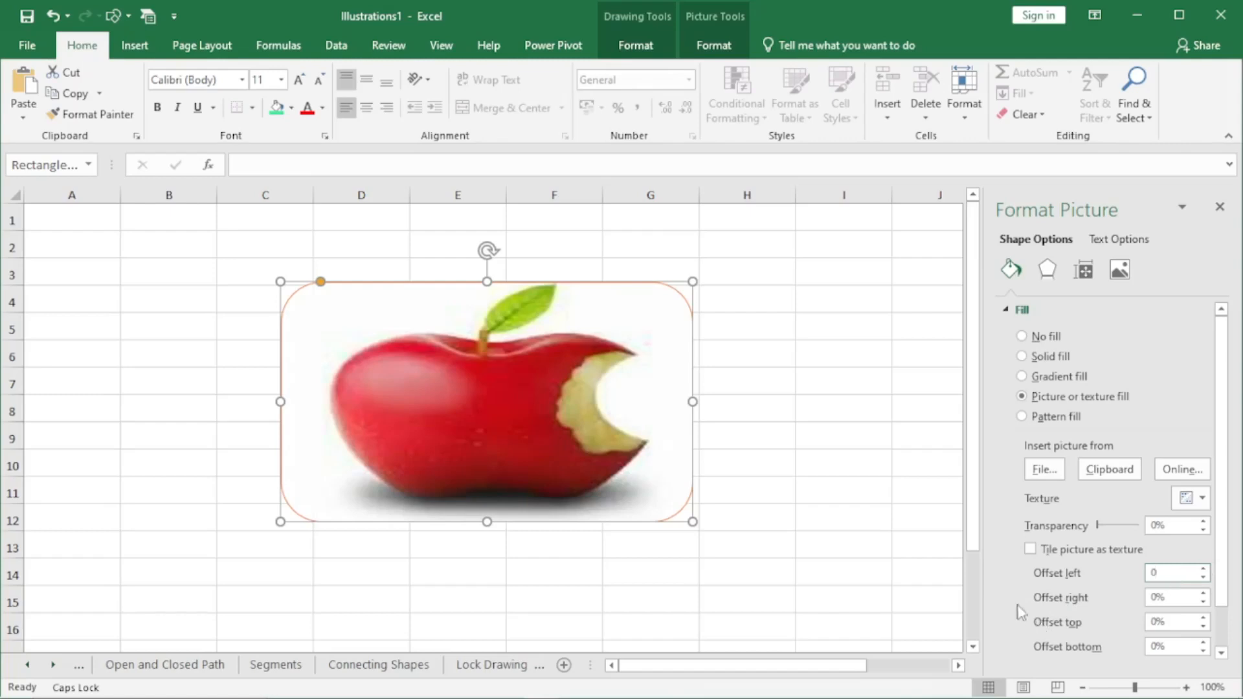
Step: Try raising the picture fill's right offset to 15% and reset it to 0
click(1202, 592)
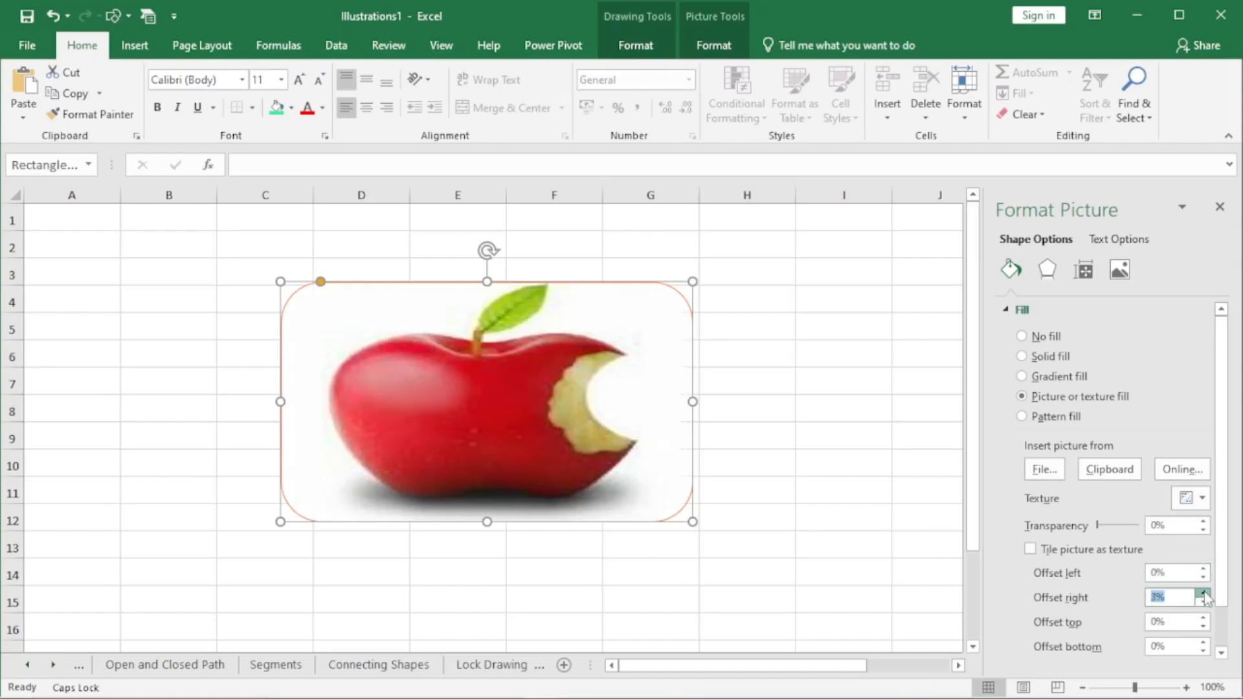
click(1204, 593)
click(1205, 592)
click(1205, 592)
click(1204, 593)
click(1204, 593)
click(1204, 592)
click(1204, 592)
click(1204, 592)
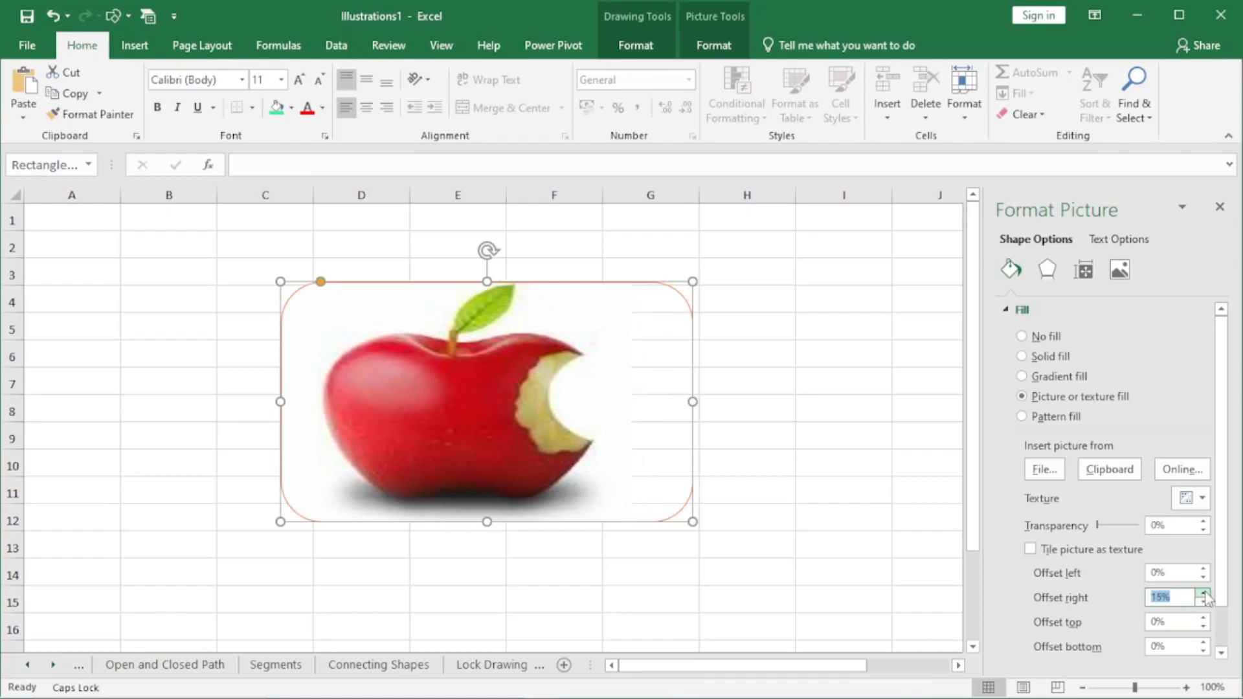
text(0)
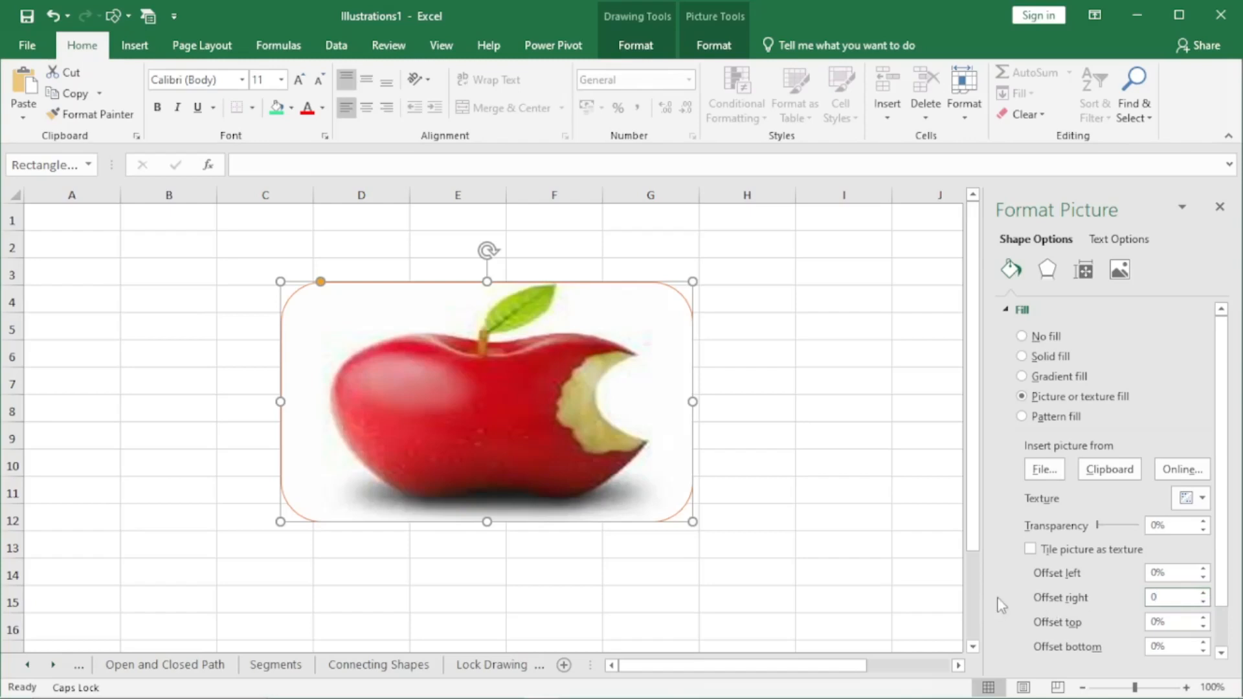
Step: Try raising the picture fill's top offset in small increments and reset it to 0
click(1205, 619)
click(1205, 619)
click(1205, 619)
click(1205, 619)
click(1205, 619)
click(1205, 619)
click(1205, 619)
click(1204, 618)
click(1204, 618)
click(1204, 618)
click(1204, 619)
click(1205, 618)
click(1204, 618)
click(1204, 618)
click(1204, 618)
click(1204, 619)
click(1204, 618)
click(1204, 618)
click(1204, 618)
click(1204, 619)
text(0)
Step: Try raising the picture fill's bottom offset to 18% and reset it to 0
click(1203, 644)
click(1203, 644)
click(1203, 644)
click(1203, 644)
click(1203, 644)
click(1203, 644)
click(1203, 644)
click(1202, 644)
click(1203, 644)
click(1202, 644)
click(1203, 644)
click(1203, 644)
click(1203, 644)
click(1203, 643)
click(1203, 643)
click(1203, 643)
click(1202, 643)
click(1203, 643)
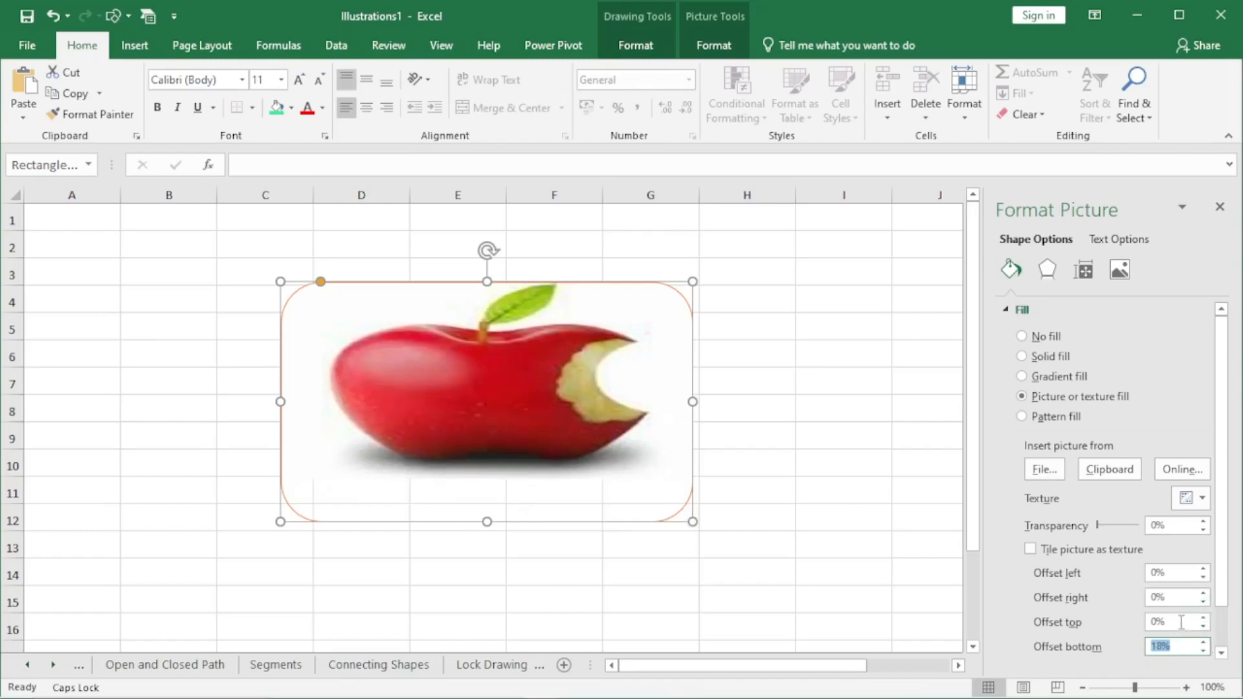
text(0)
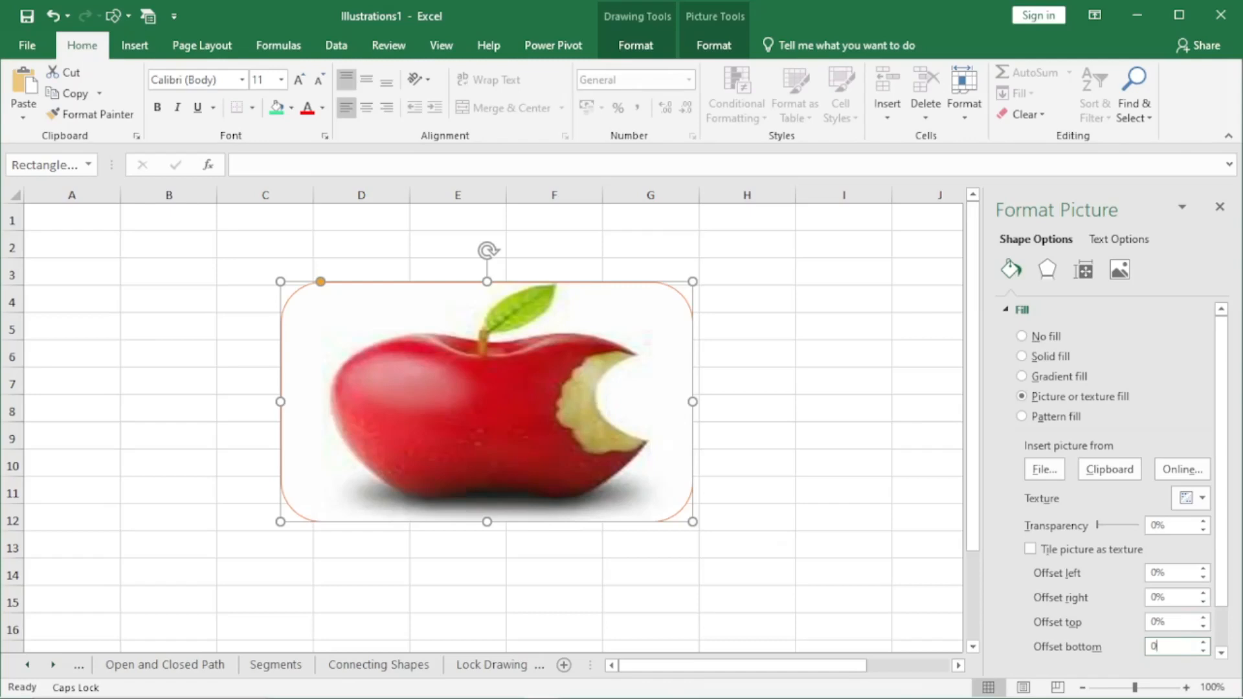
Step: With Rotate with shape enabled, rotate the rectangle a quarter turn clockwise, on to nearly upside down, and back upright
scroll(1232, 657, down, 1)
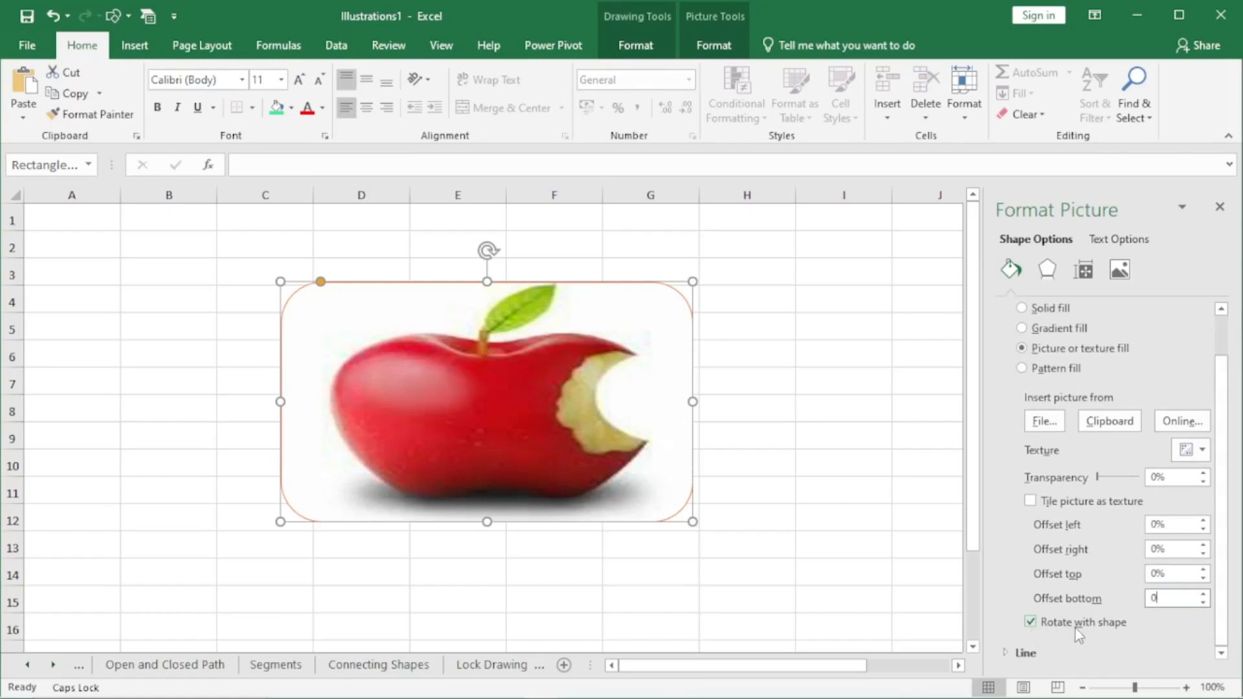
drag(486, 251, 661, 406)
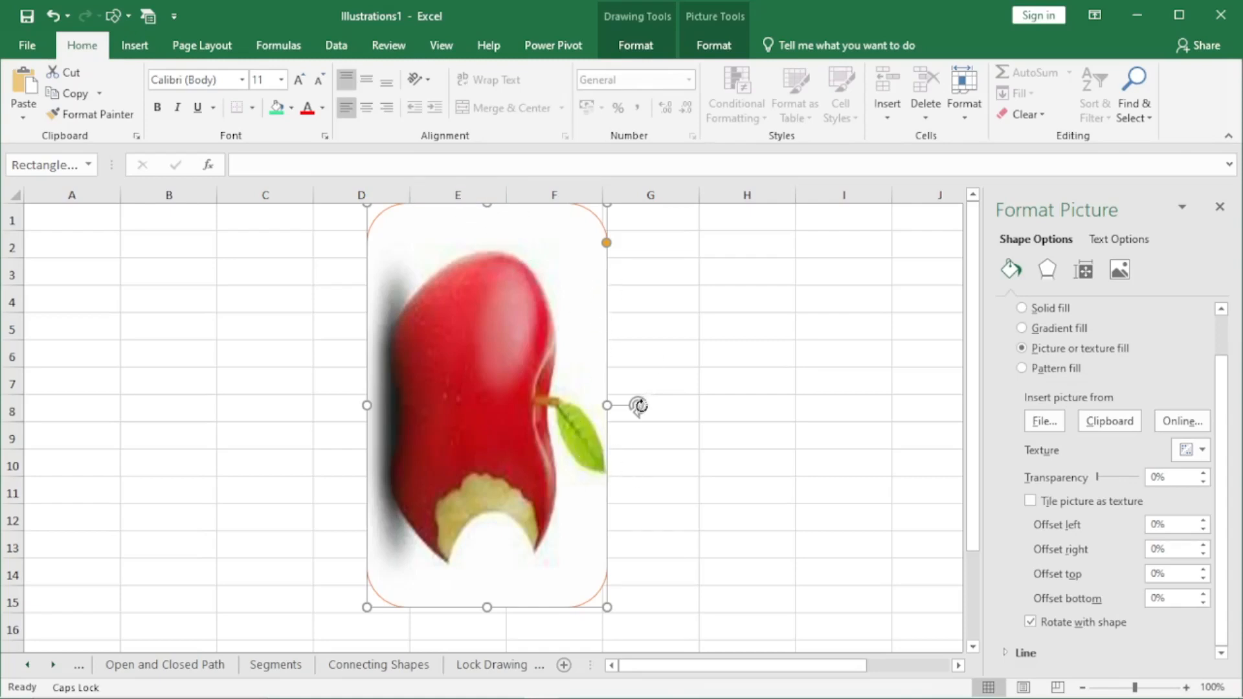
drag(639, 406, 498, 606)
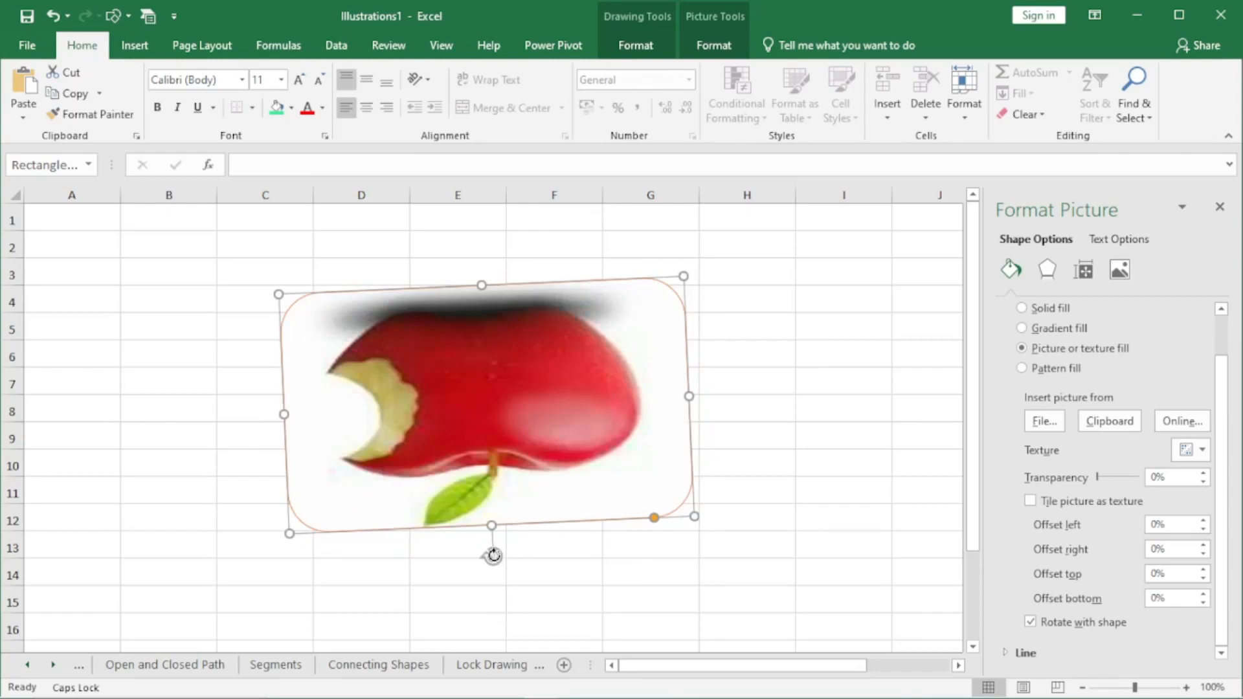
drag(493, 555, 491, 279)
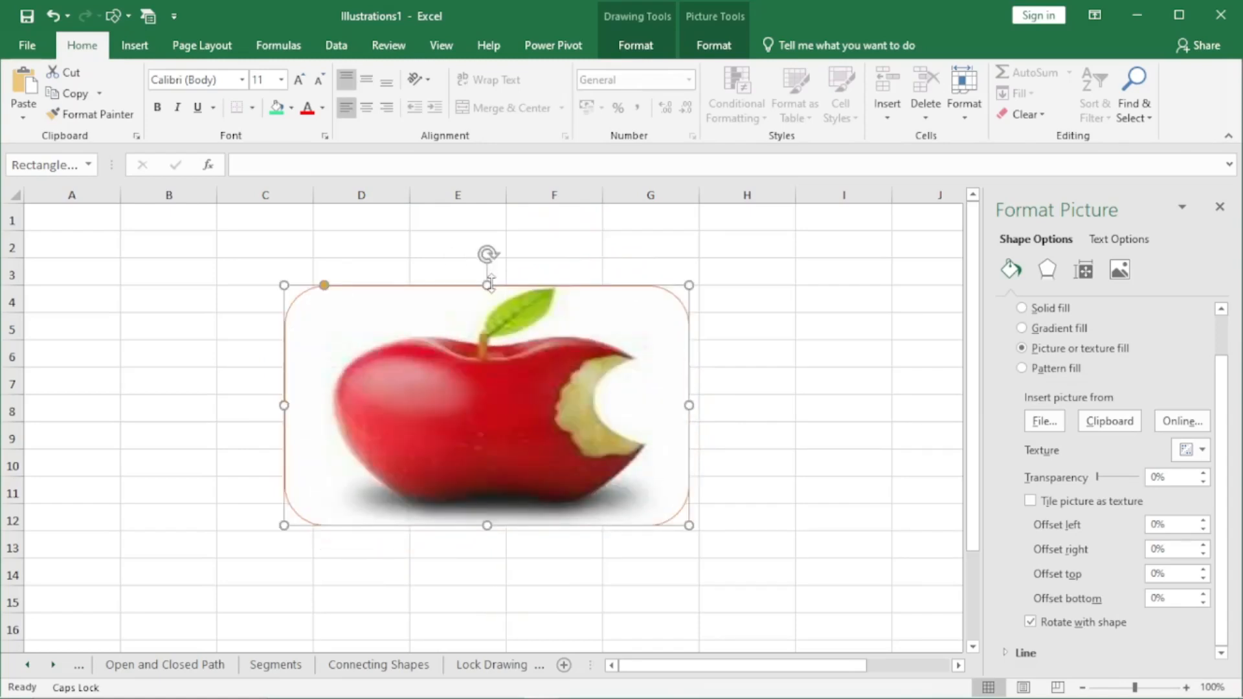
Step: Disable Rotate with shape, rotate the rectangle a quarter turn and on to upside down, and enable the option again
click(1029, 622)
drag(488, 255, 641, 406)
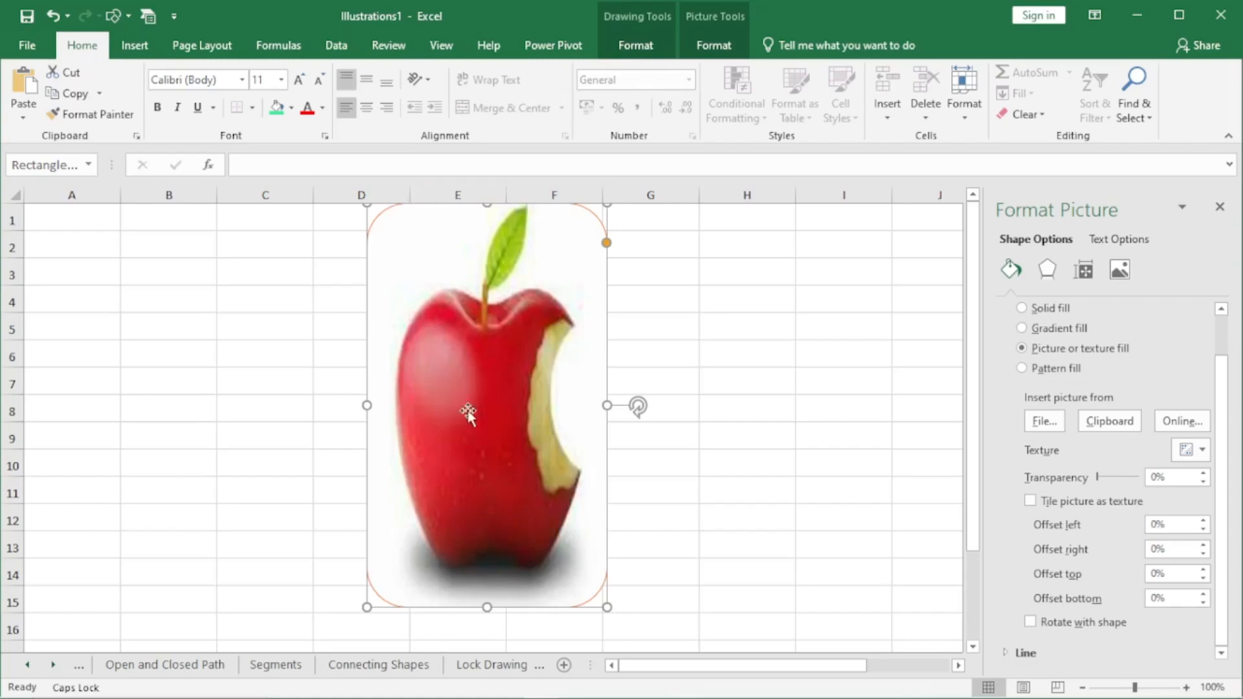
drag(637, 405, 493, 582)
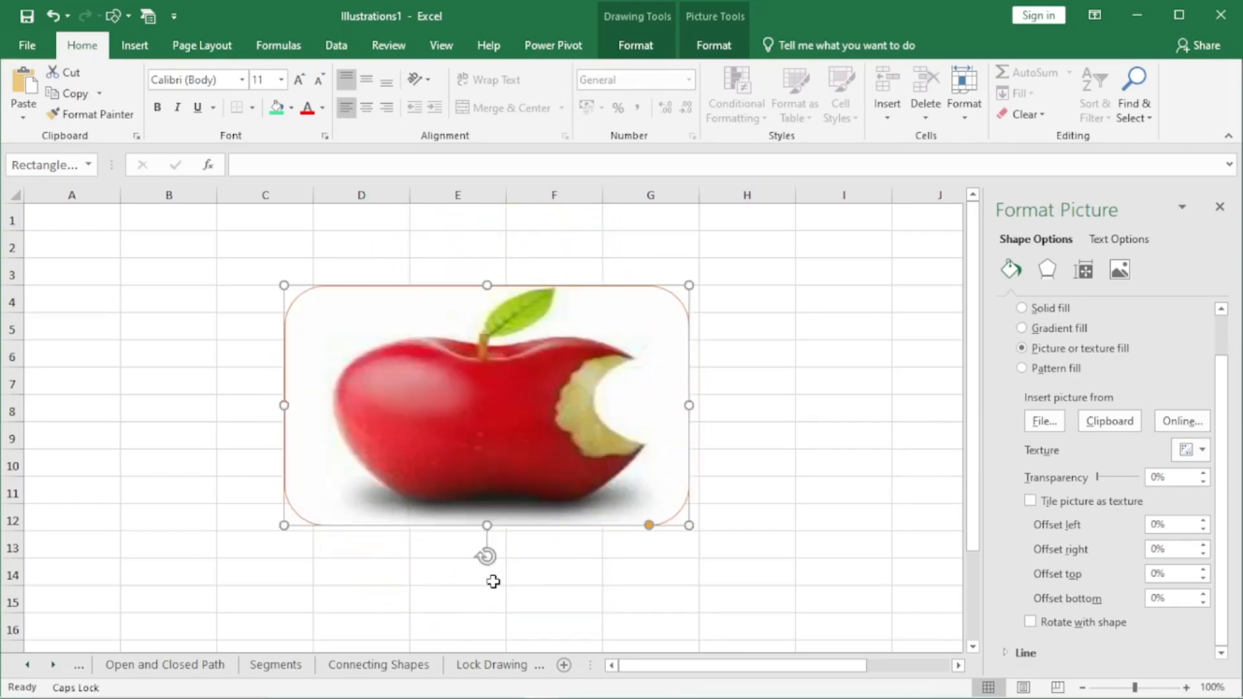
click(1031, 622)
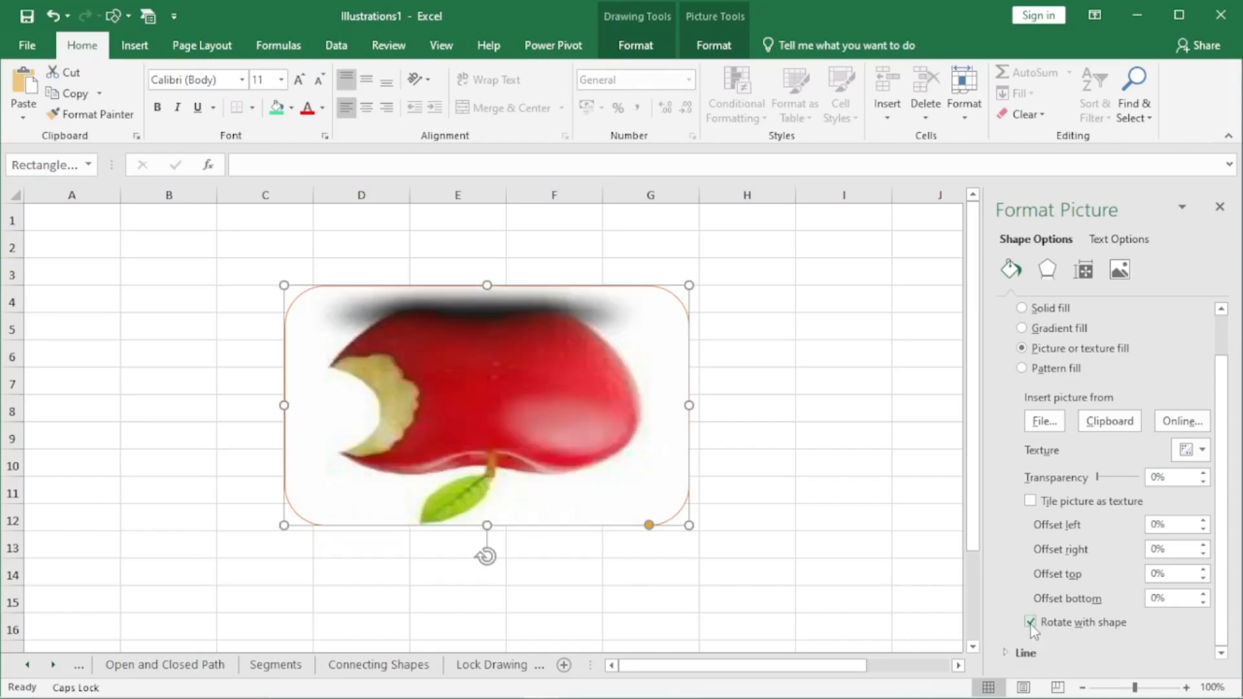
Step: Move the rectangle up to span about C2 to G10 and fill it with the gold preset gradient from the second row
click(1031, 331)
drag(546, 294, 543, 249)
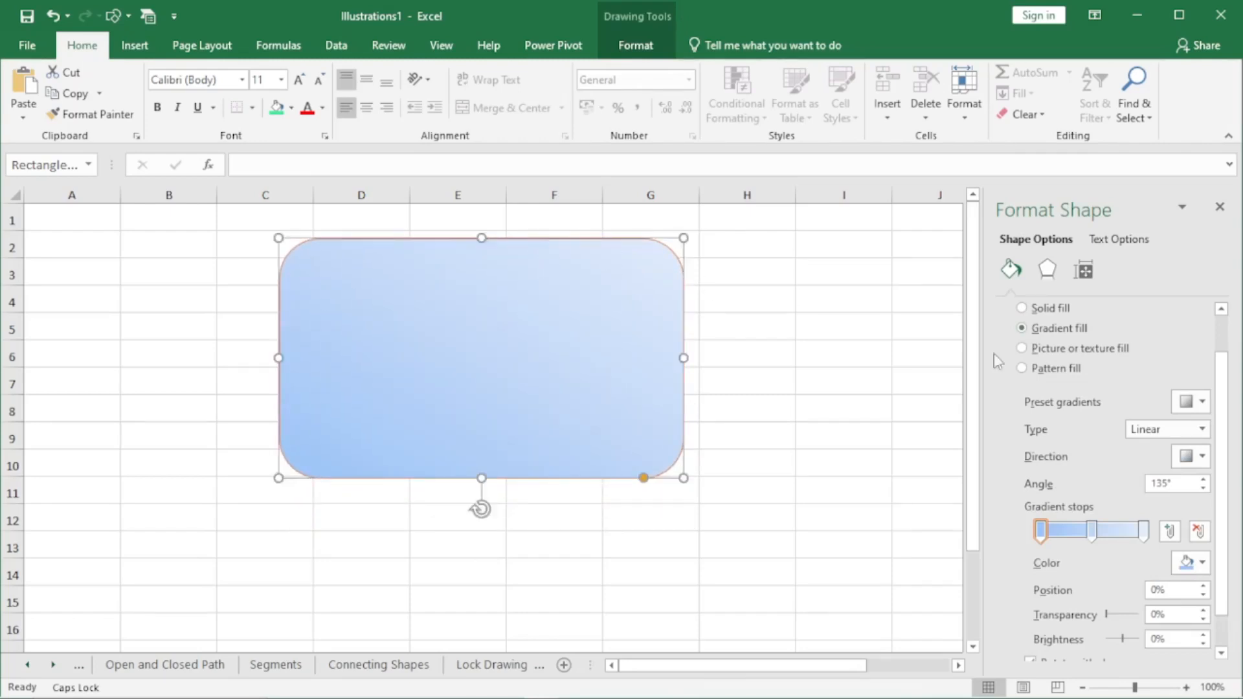
click(1202, 402)
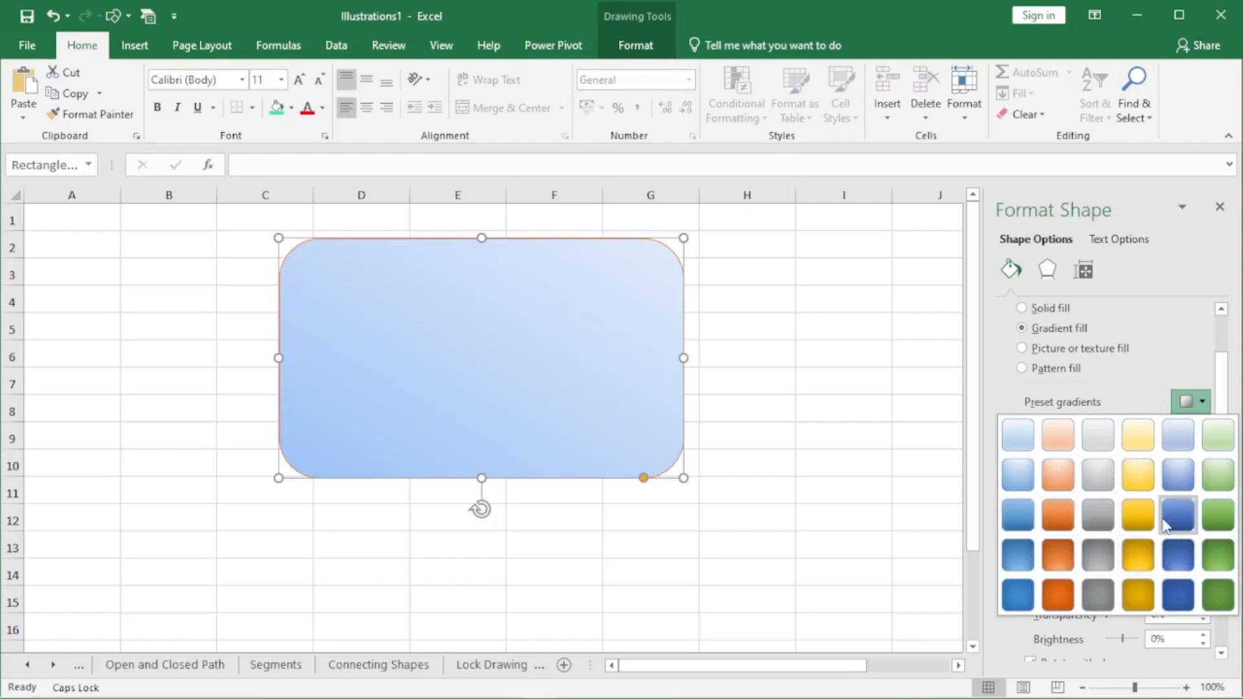
click(1137, 476)
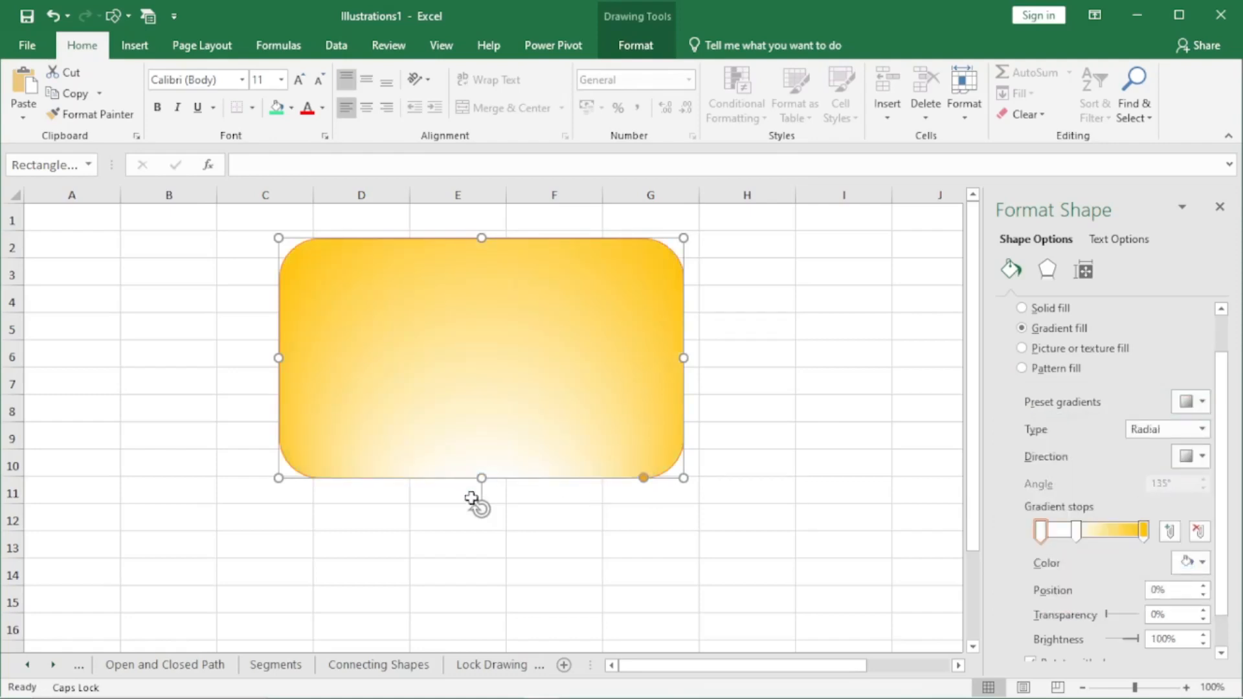
Step: Rotate the gradient-filled rectangle back upright, deselect it to view the fill and reselect it
drag(481, 509, 483, 239)
click(816, 343)
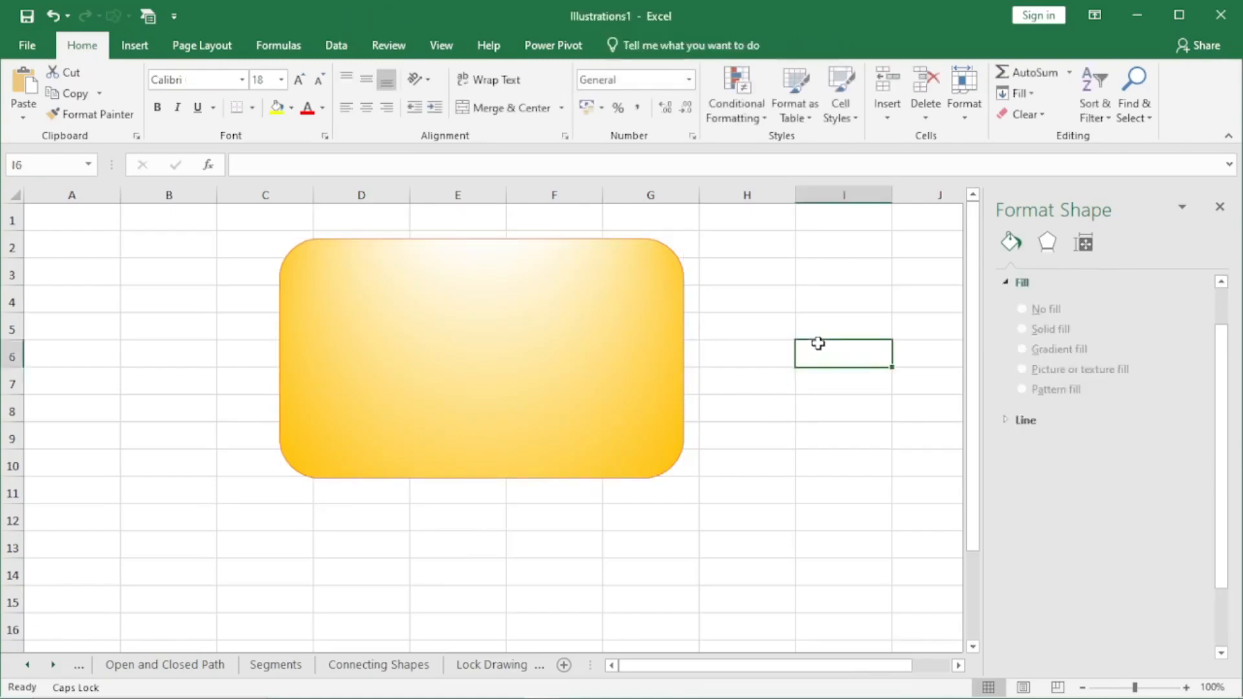
click(620, 338)
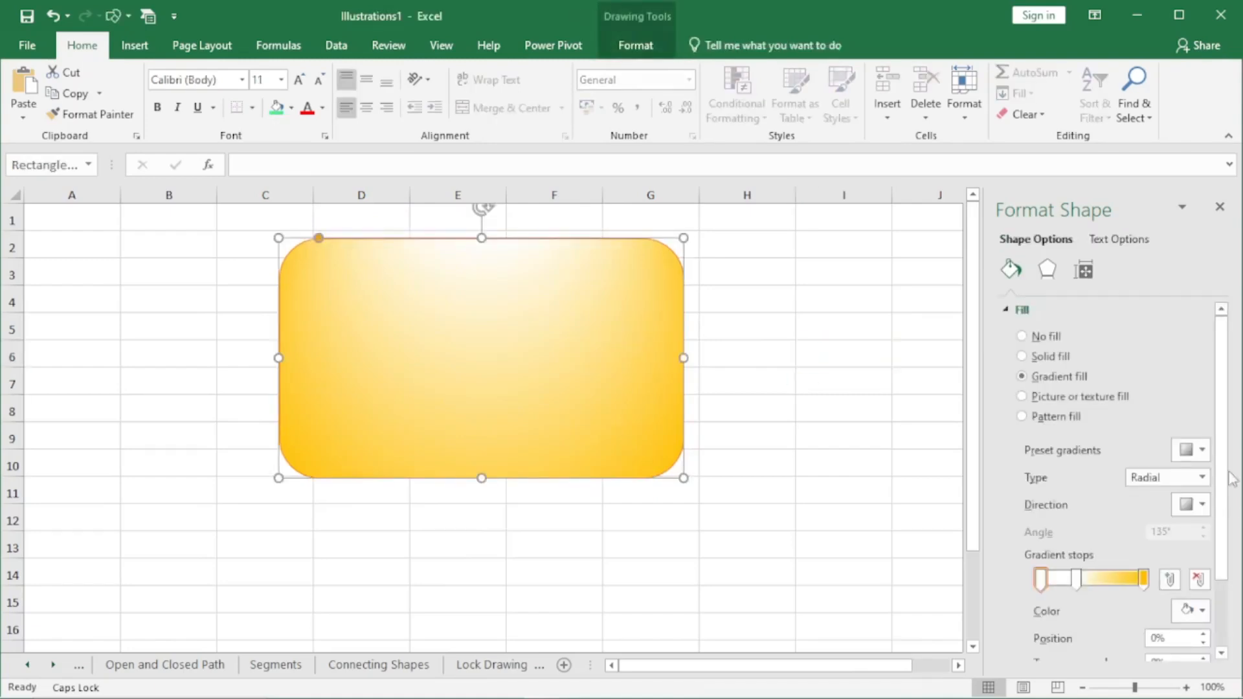
Step: Try the Linear, Radial, Rectangular and Path gradient types in turn on the rectangle
click(1203, 479)
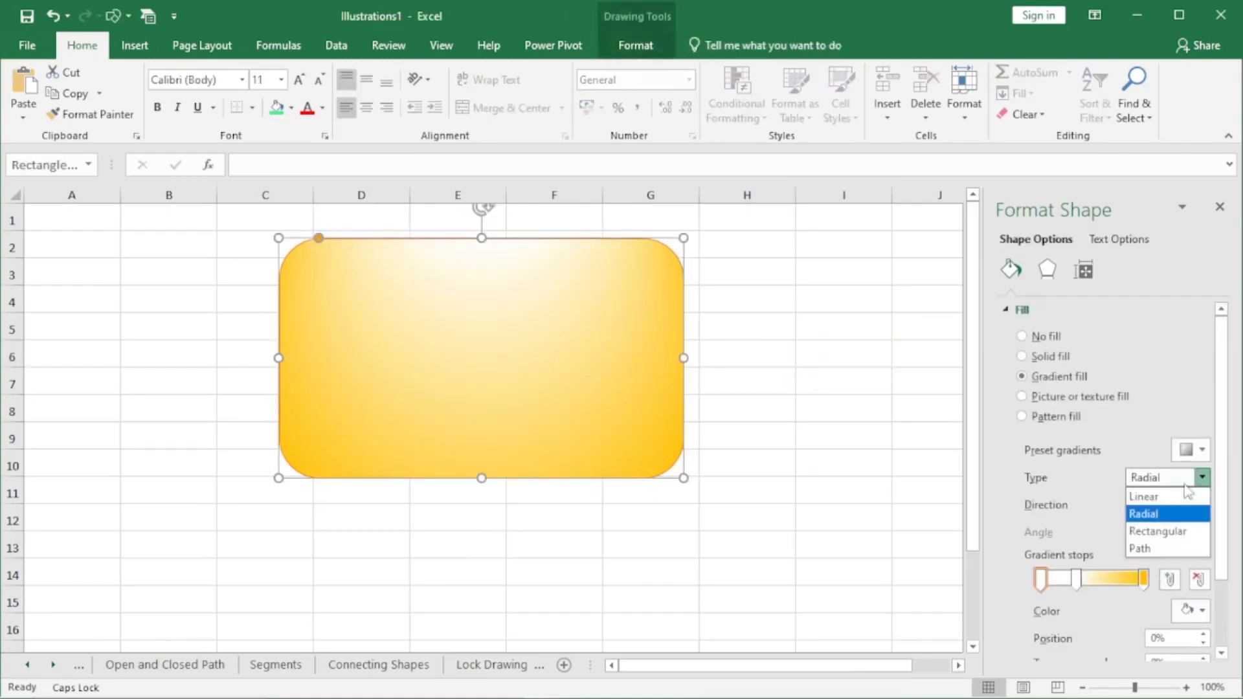
click(1166, 494)
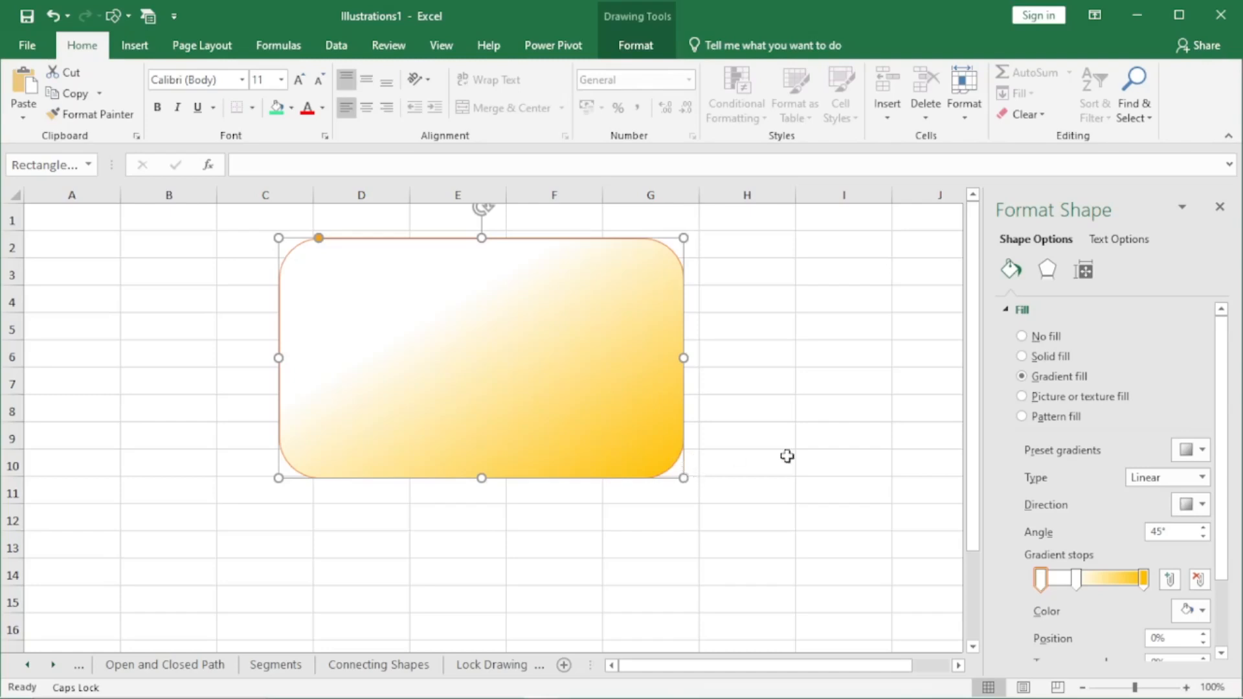
click(1202, 479)
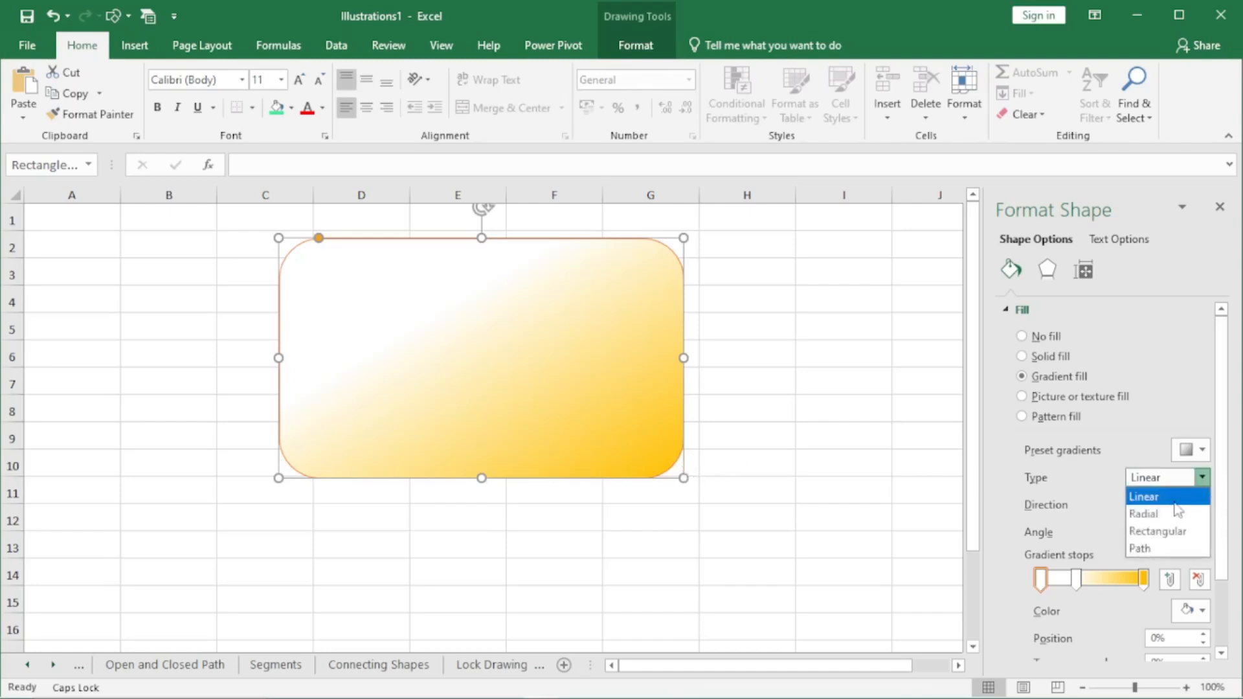
click(1175, 507)
click(1202, 477)
click(1175, 531)
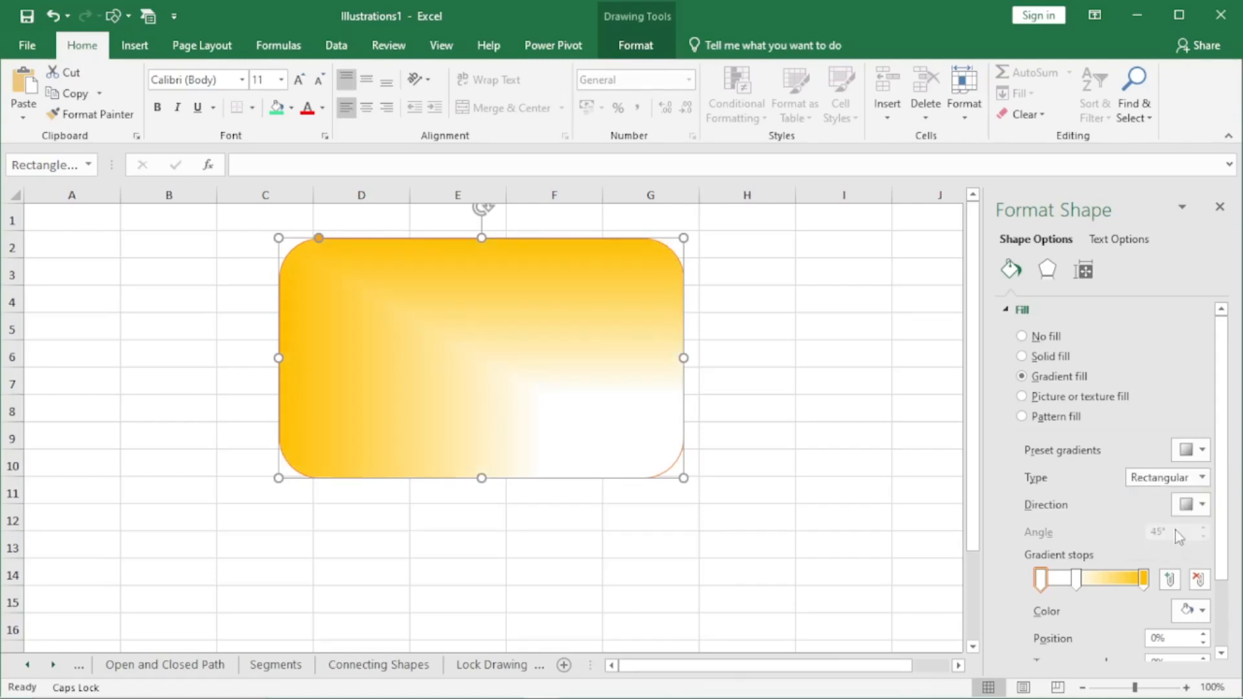
click(1201, 477)
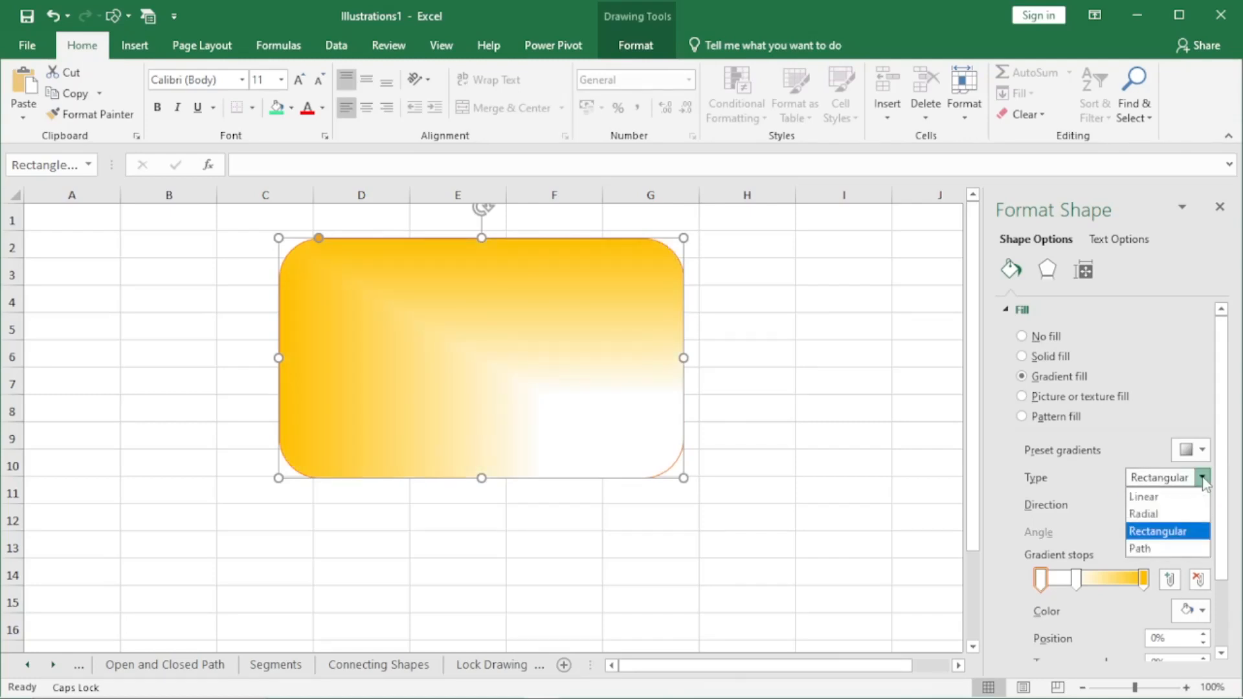
click(1159, 547)
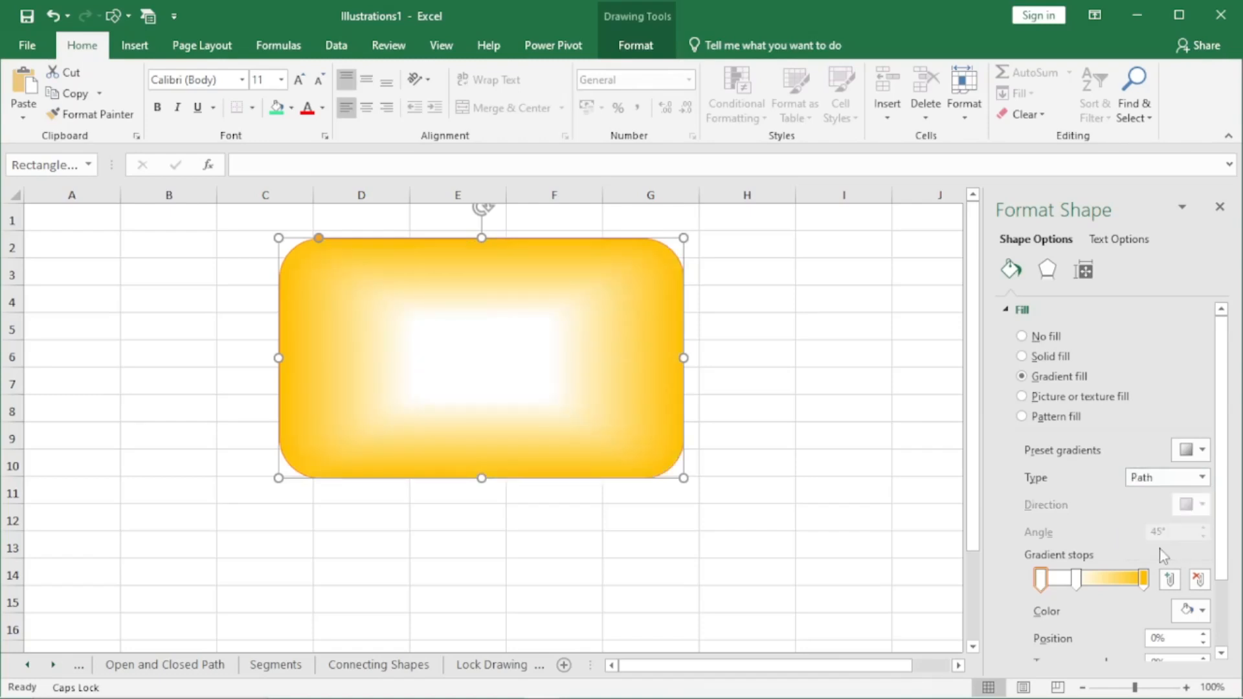
Step: Switch the rectangle's gradient type back to Linear and finally to Radial
click(1202, 477)
click(1196, 497)
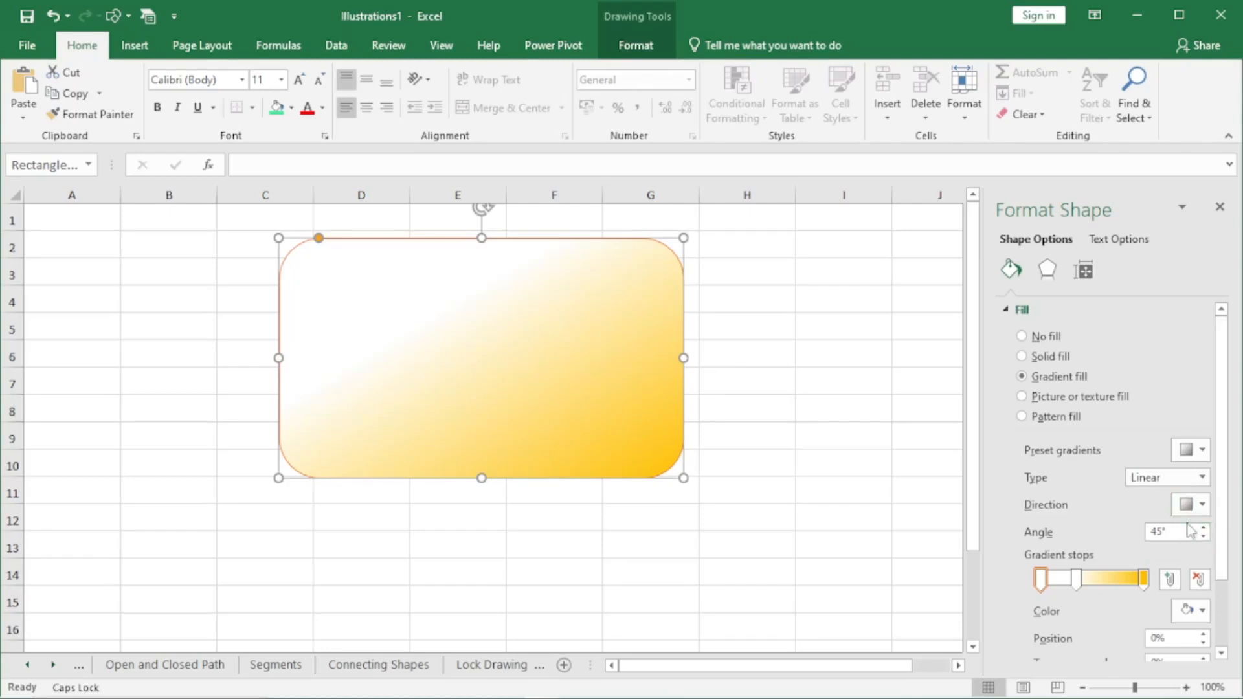
click(1201, 478)
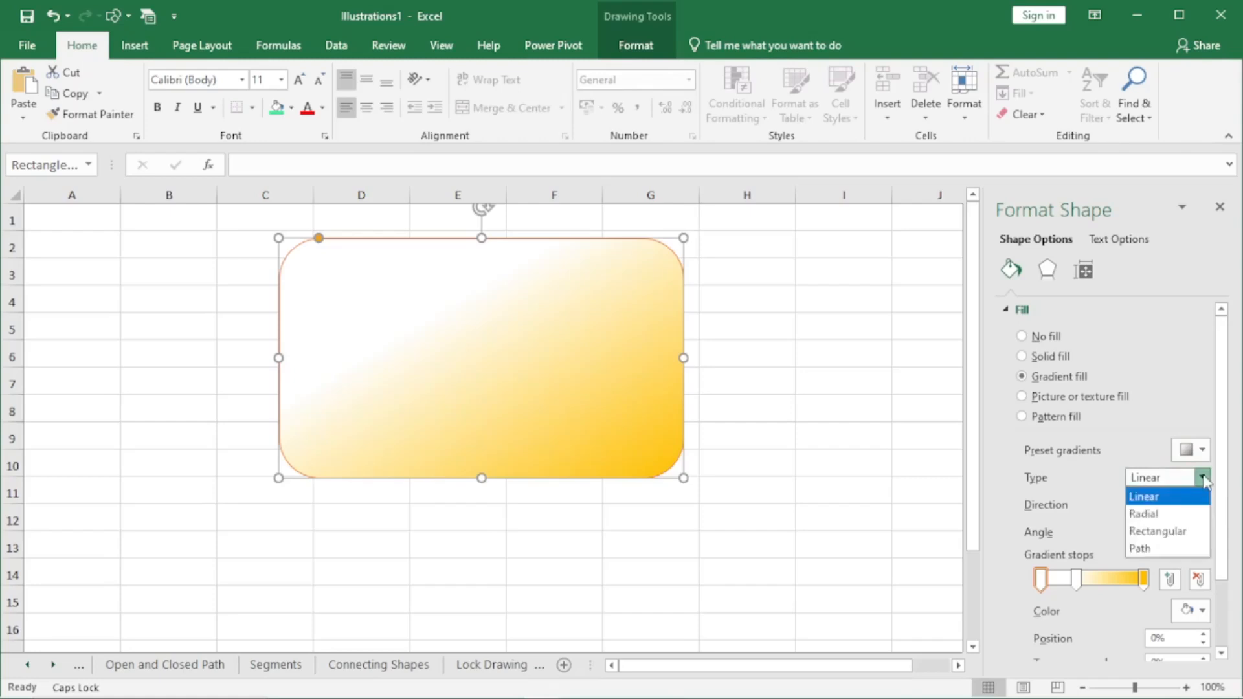
click(1162, 515)
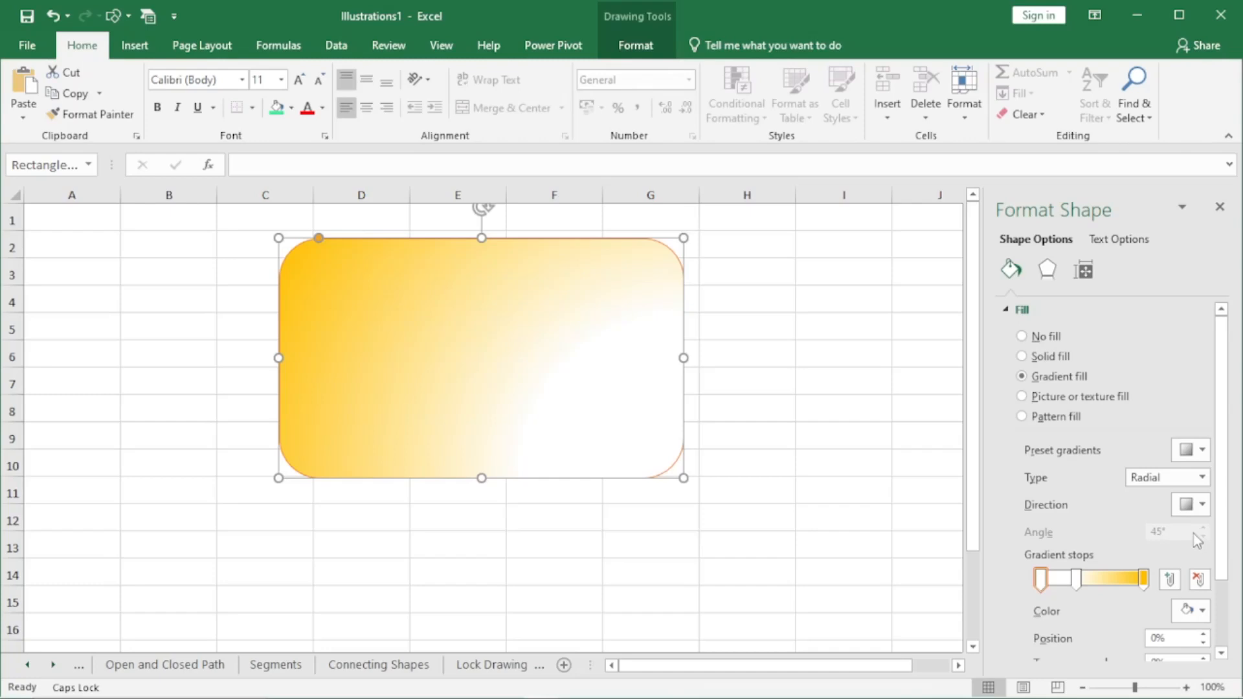
Step: Try the Rectangular and Path gradient types on the rectangle, ending on the Linear type
click(1202, 478)
click(1175, 530)
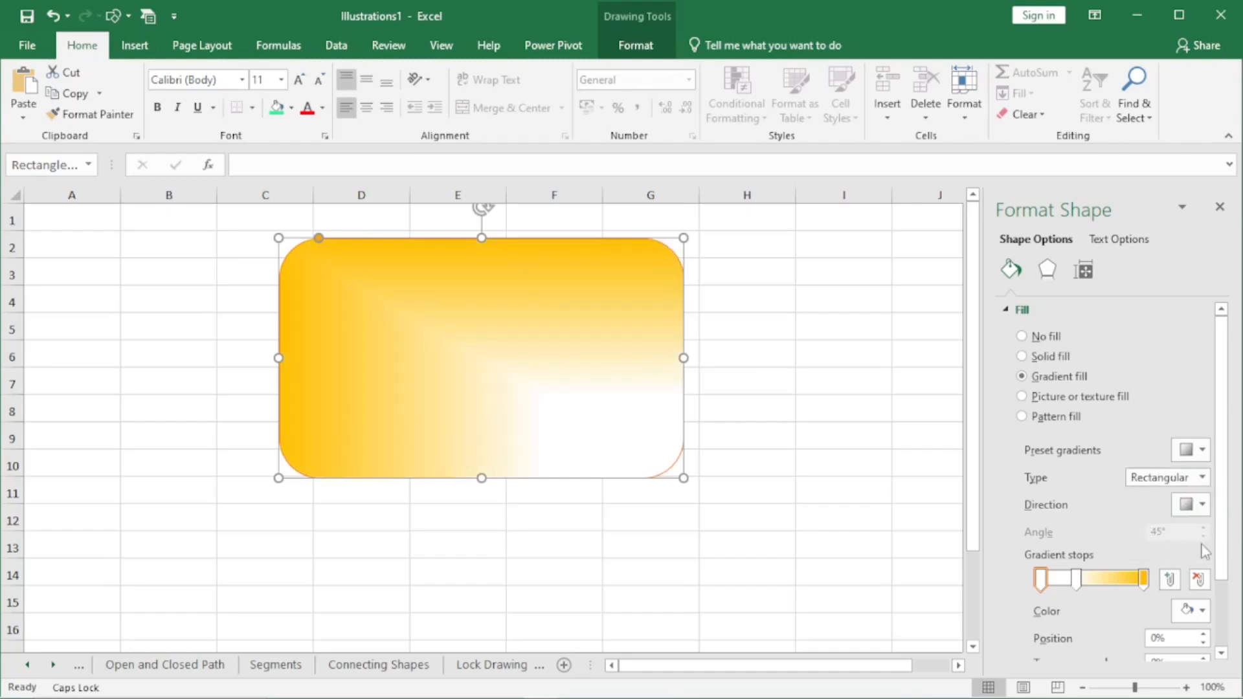
click(1202, 477)
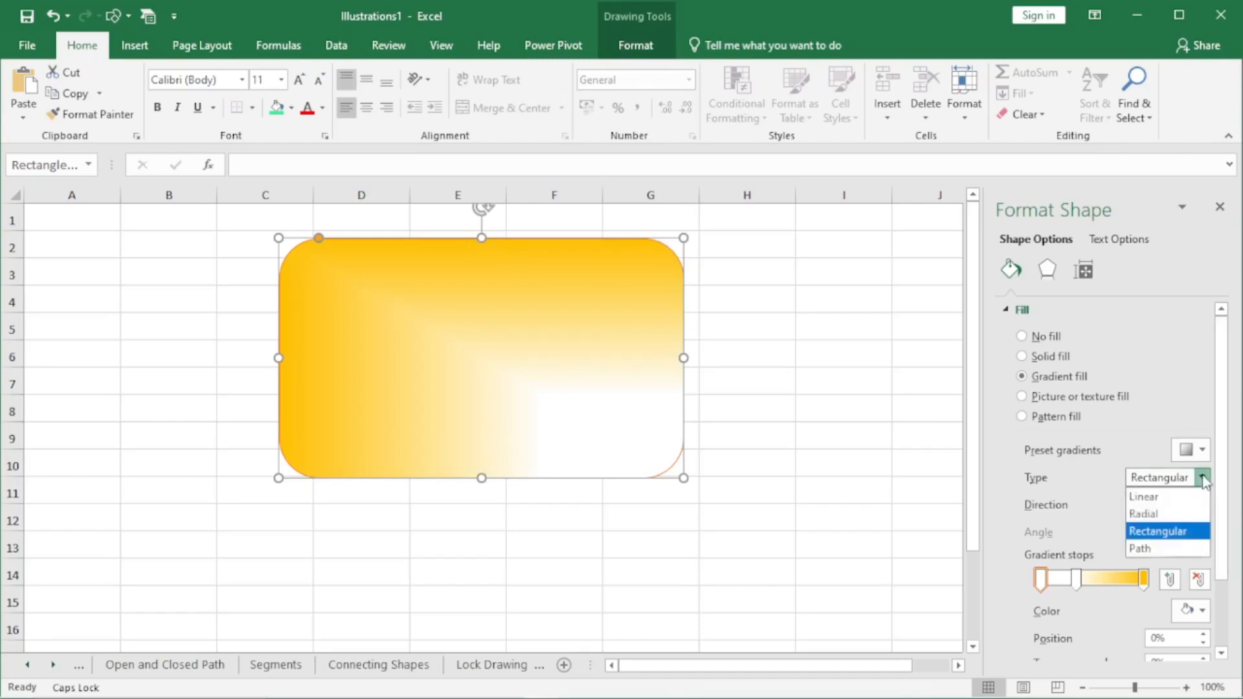
click(1173, 547)
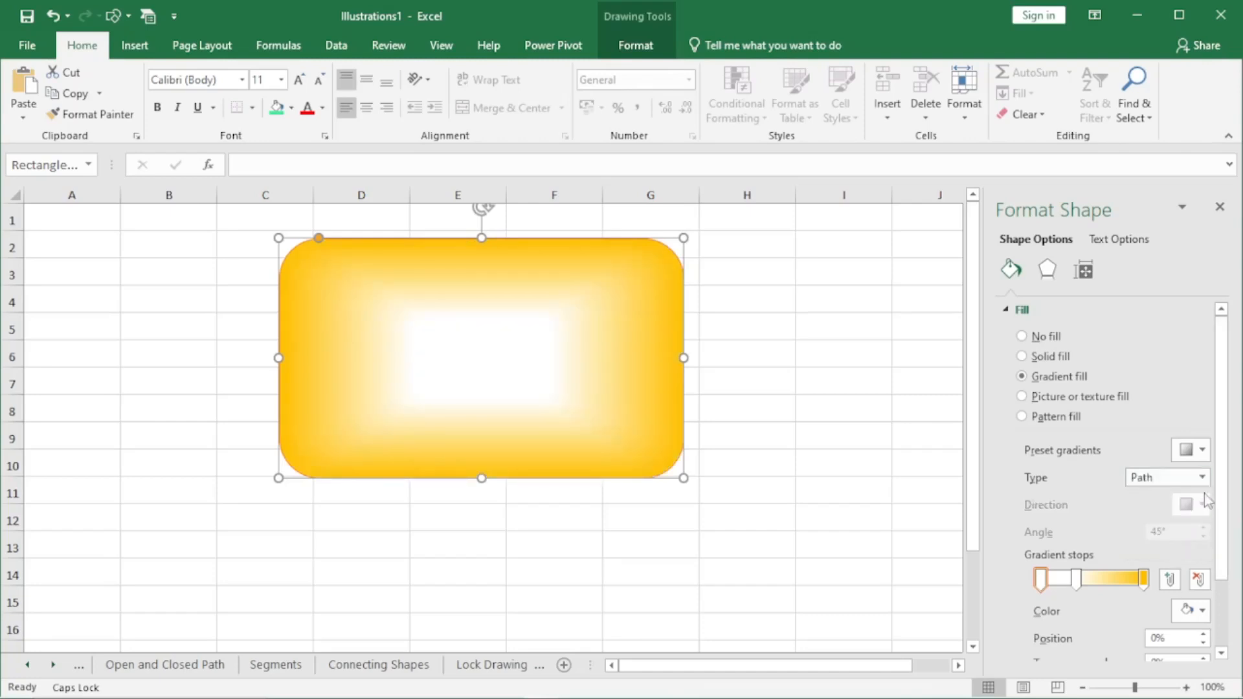
click(1202, 477)
click(1184, 493)
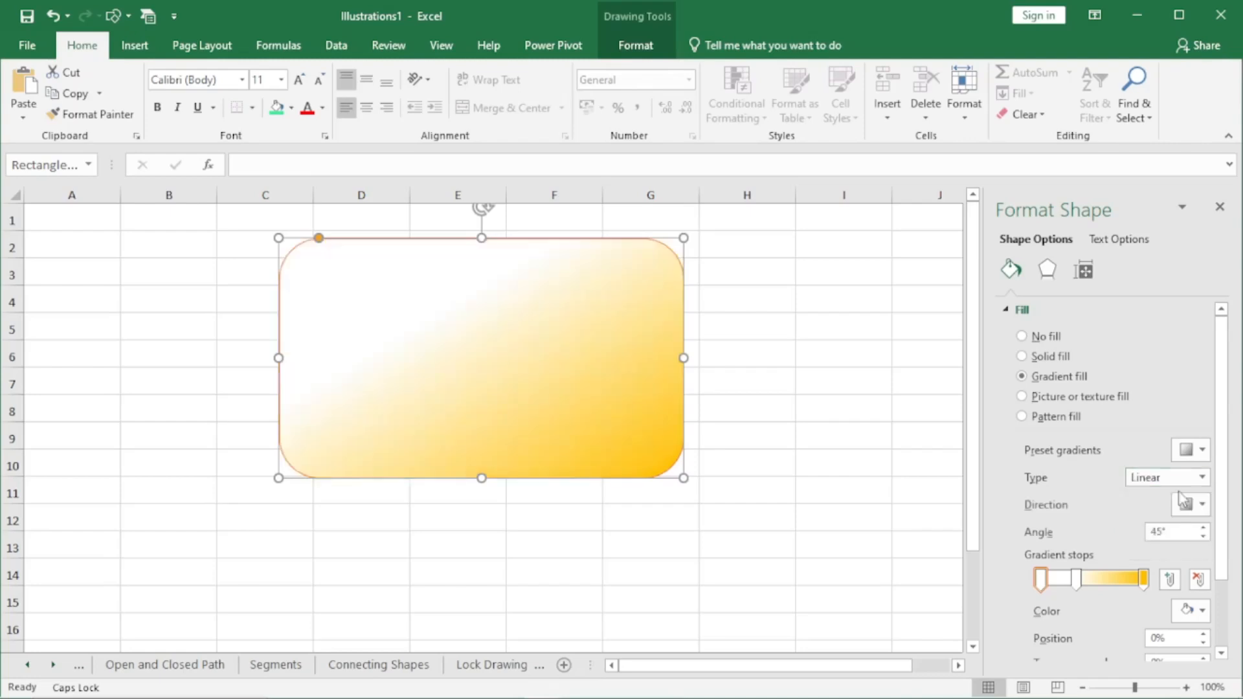
Step: Try linear gradient directions at 45°, 90°, 135° and 0° in turn on the rectangle
click(1202, 505)
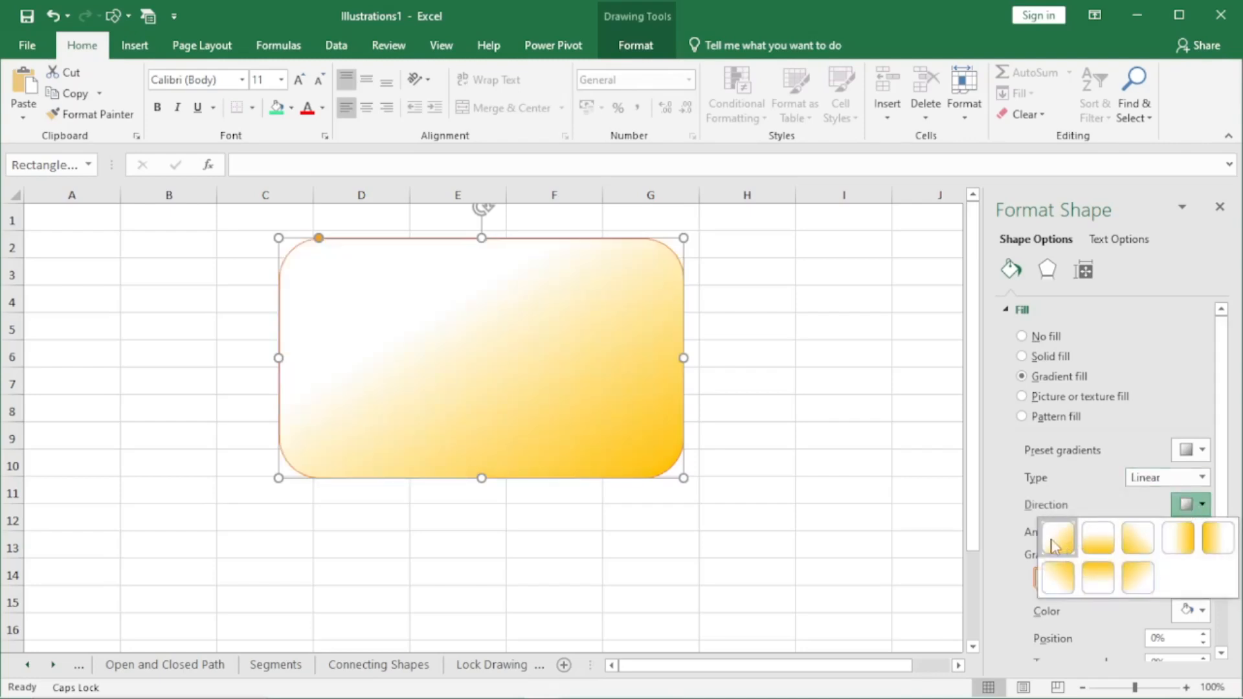
click(1051, 543)
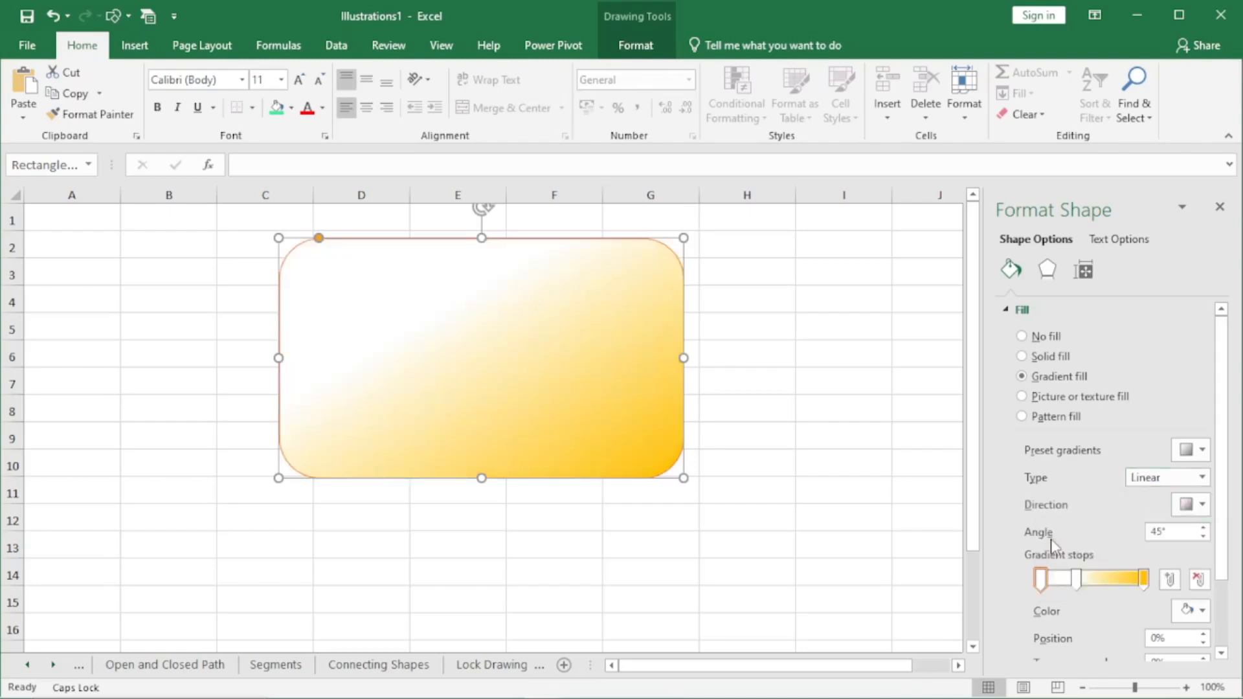
click(1202, 505)
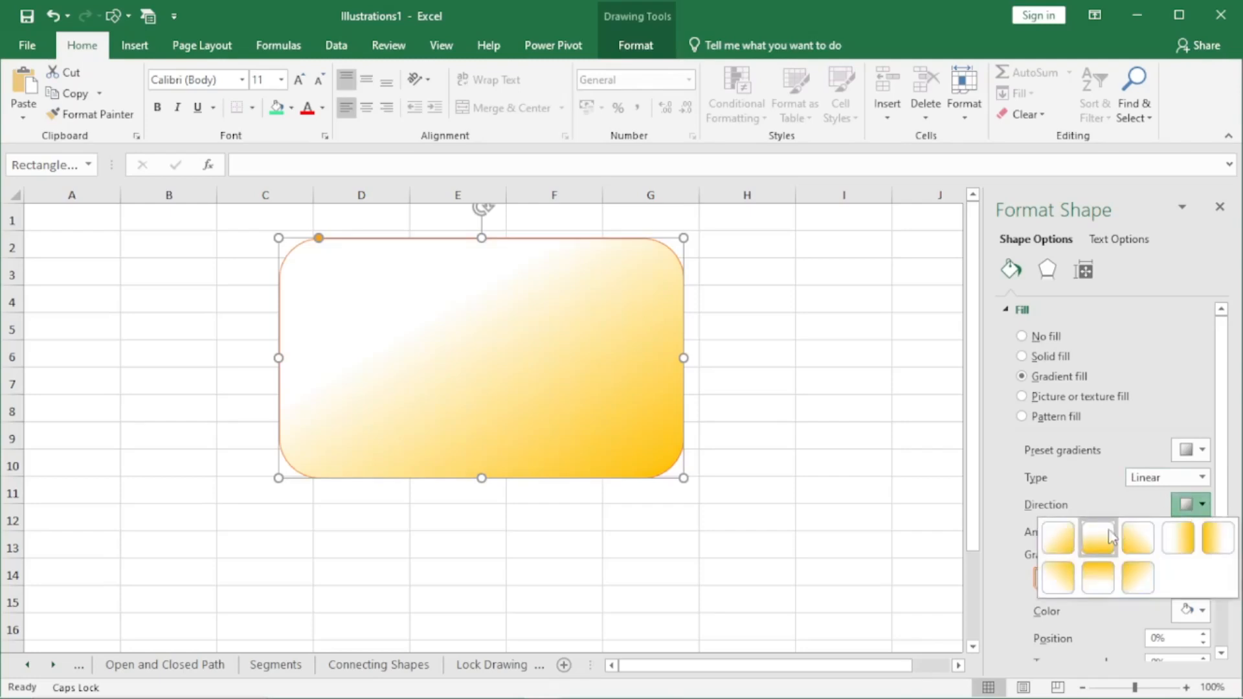
click(1104, 542)
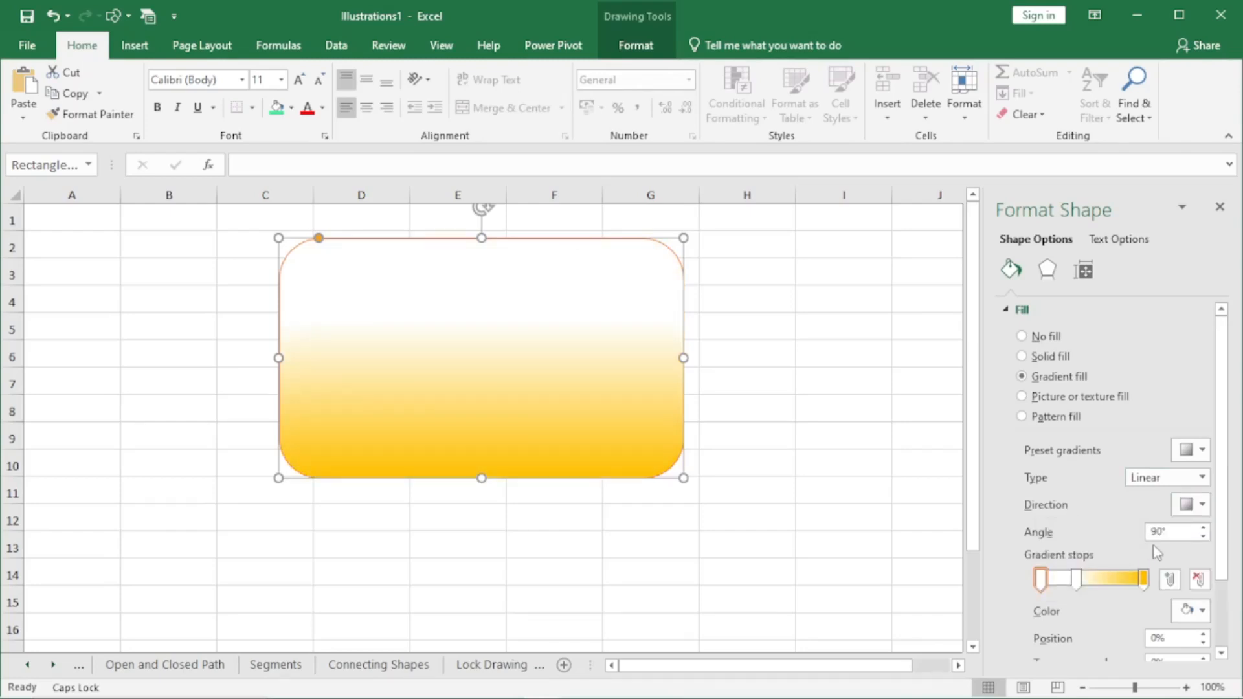
click(1202, 505)
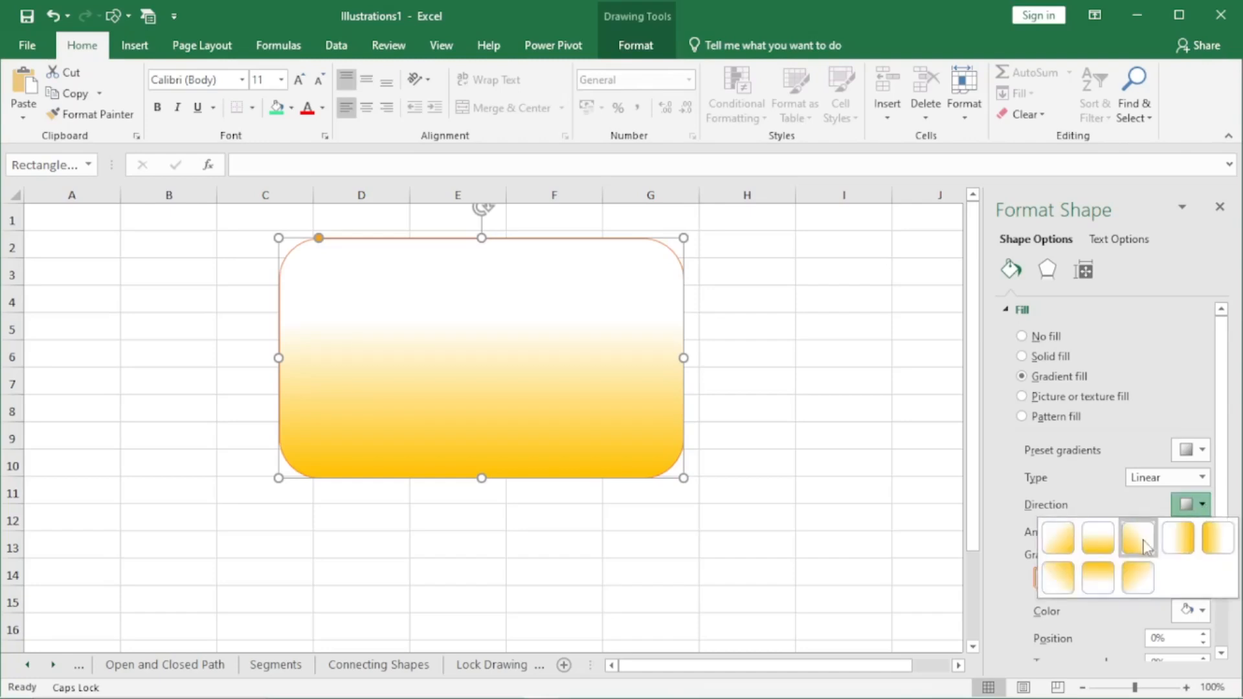
click(1146, 543)
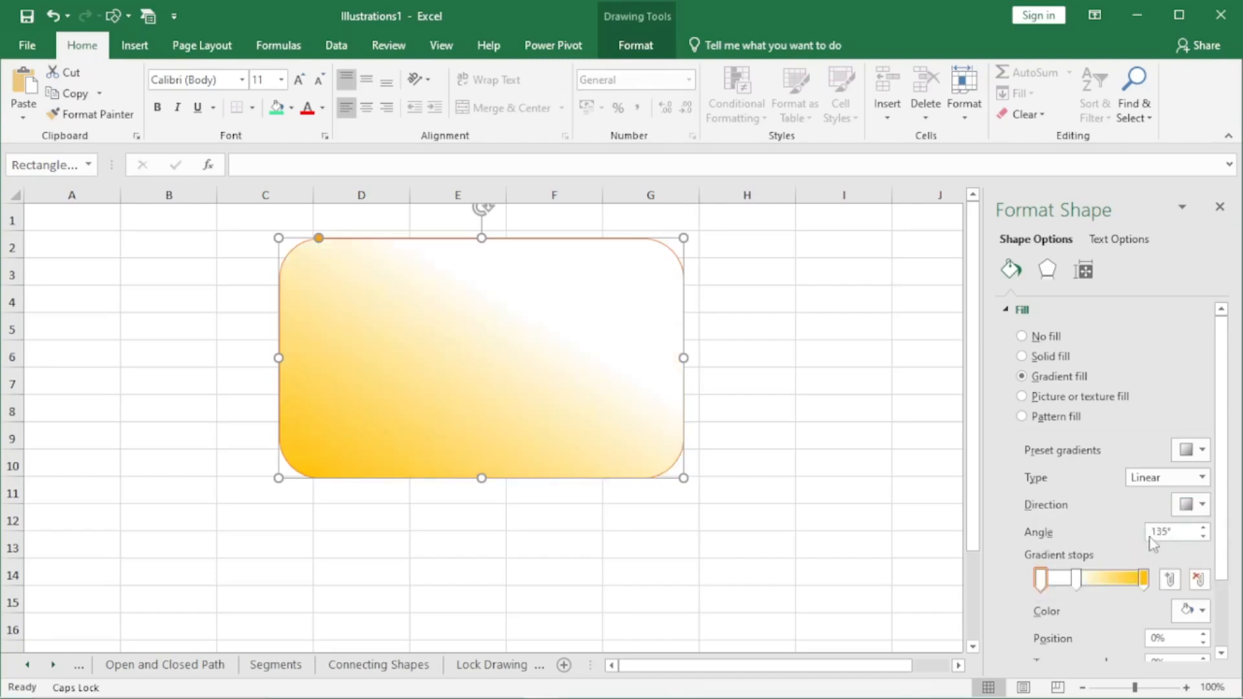
click(1202, 505)
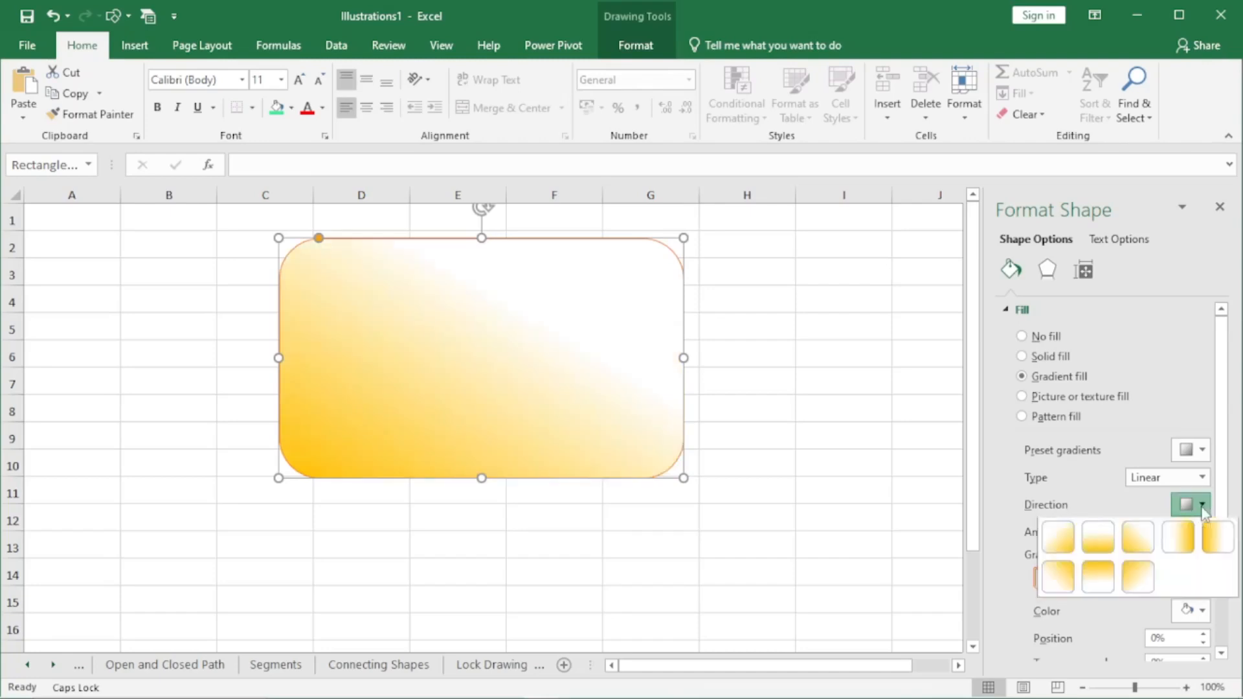
click(1188, 549)
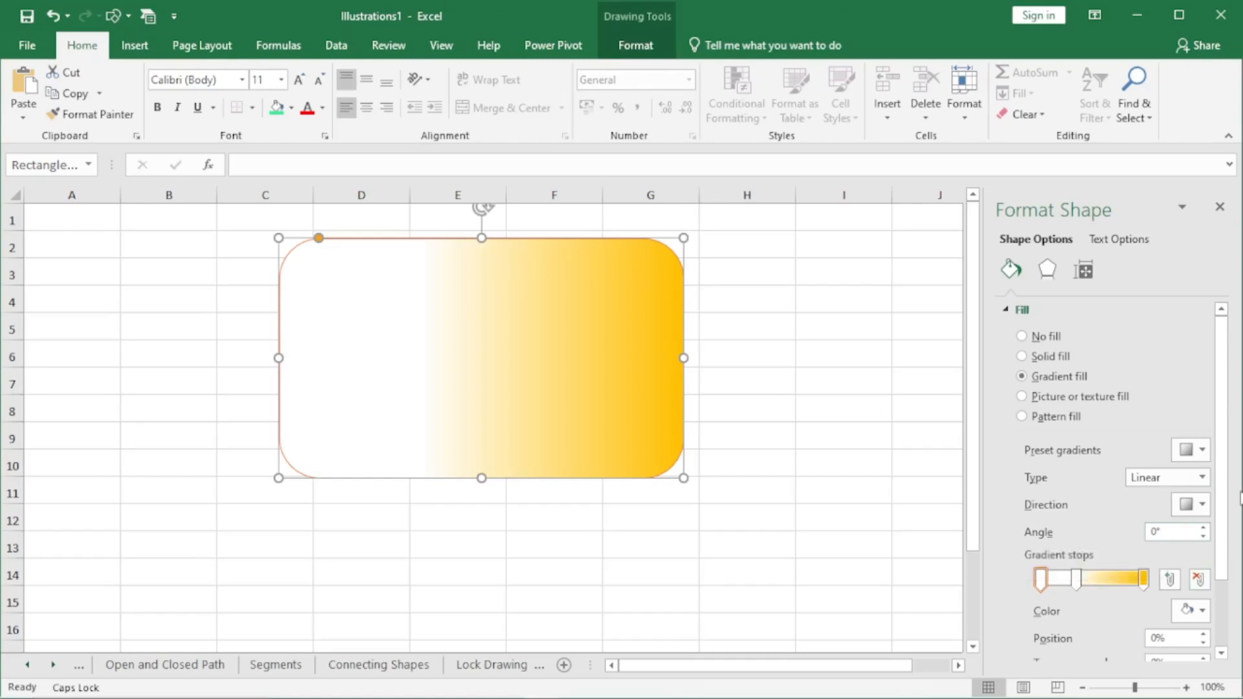
Step: Try the Rectangular gradient from the top right corner, the center and the bottom left corner, and return the type to Linear
click(1202, 477)
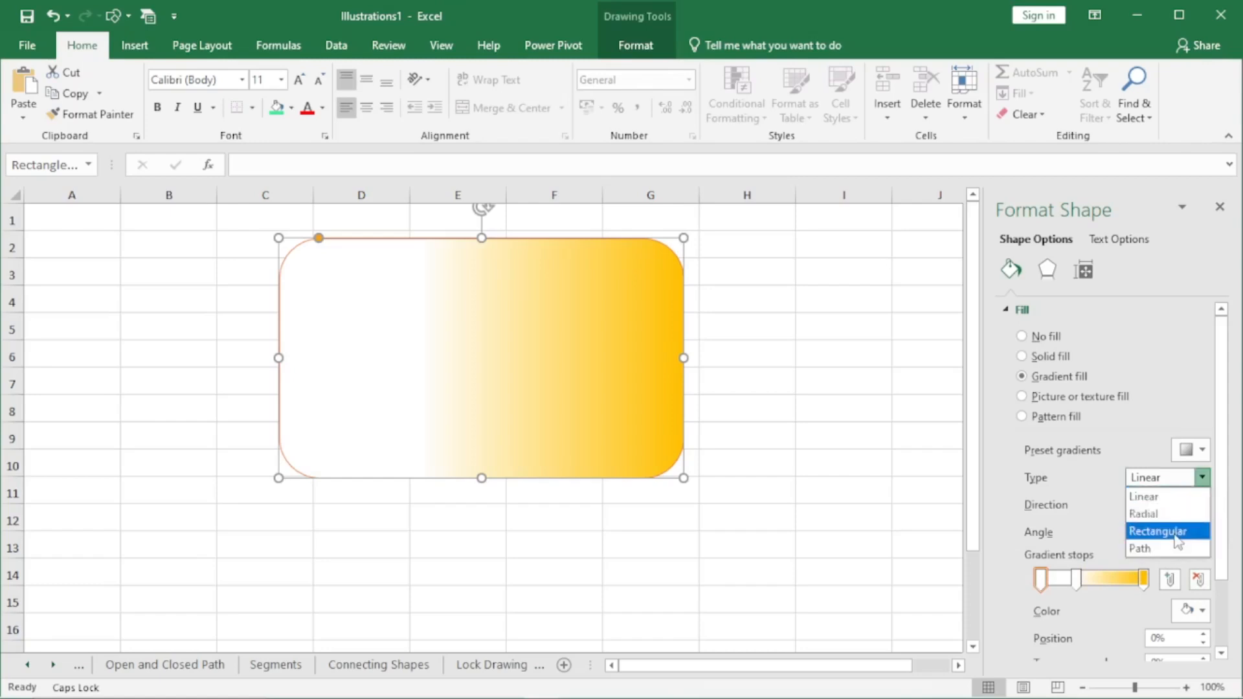
key(Escape)
click(1194, 504)
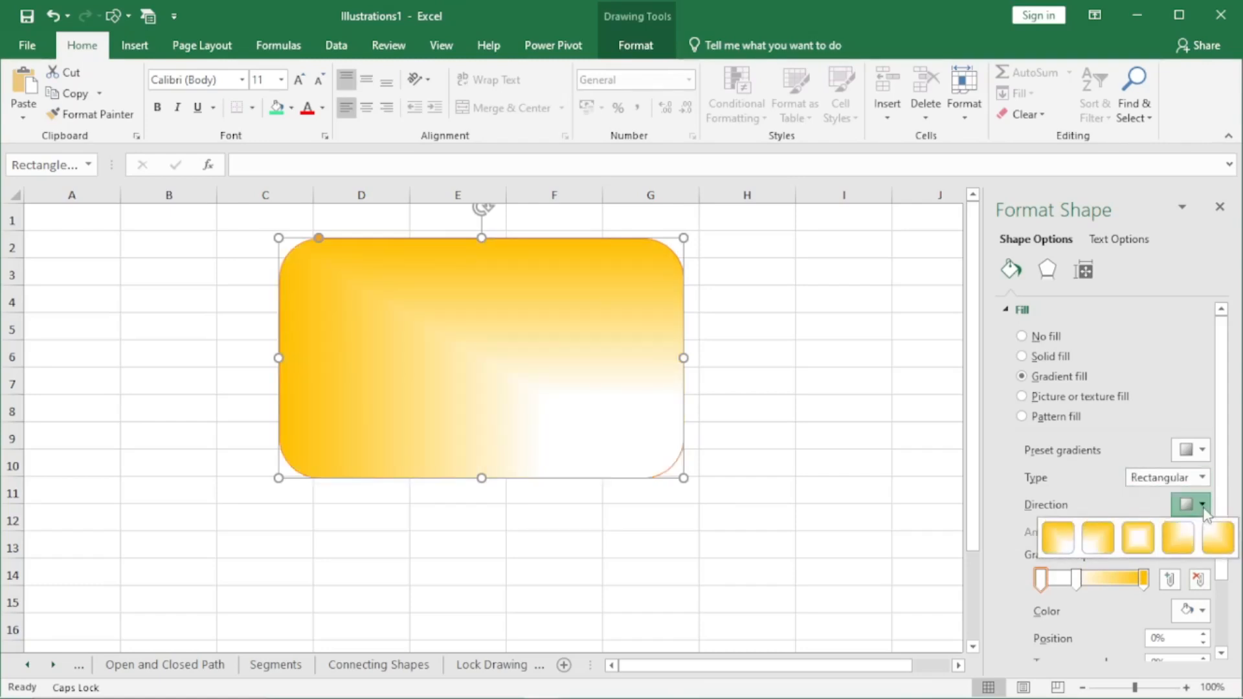
click(1179, 542)
click(1207, 512)
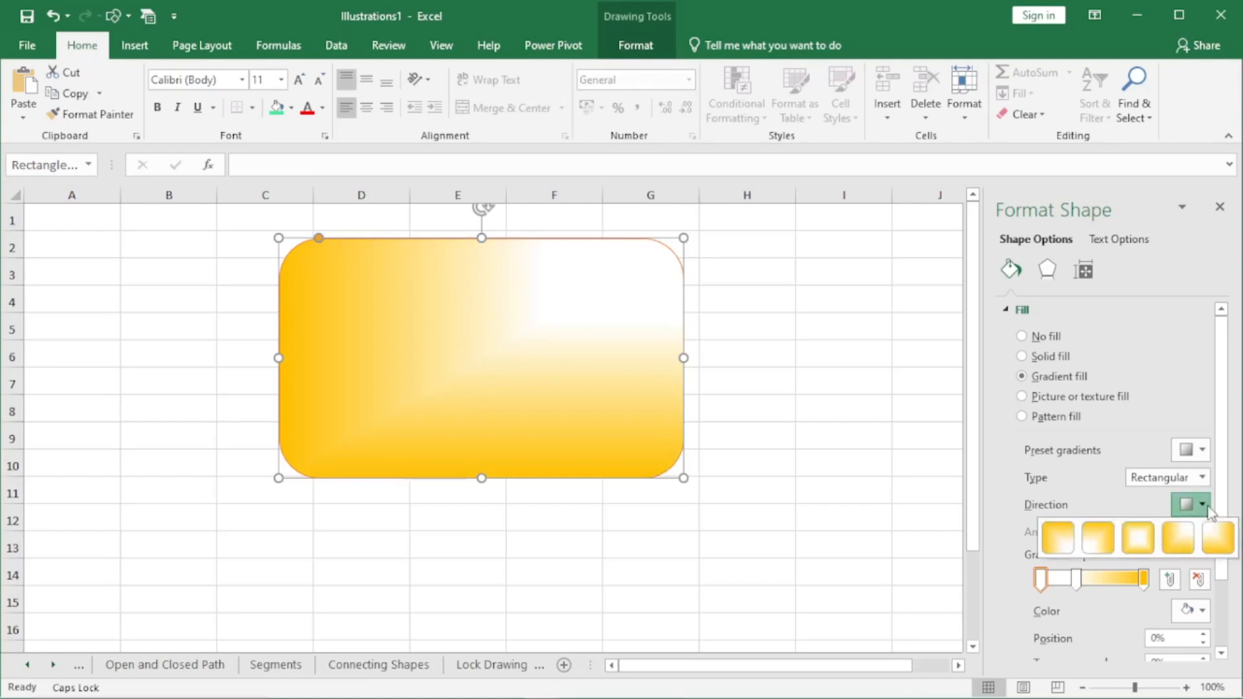
click(1137, 543)
click(1203, 512)
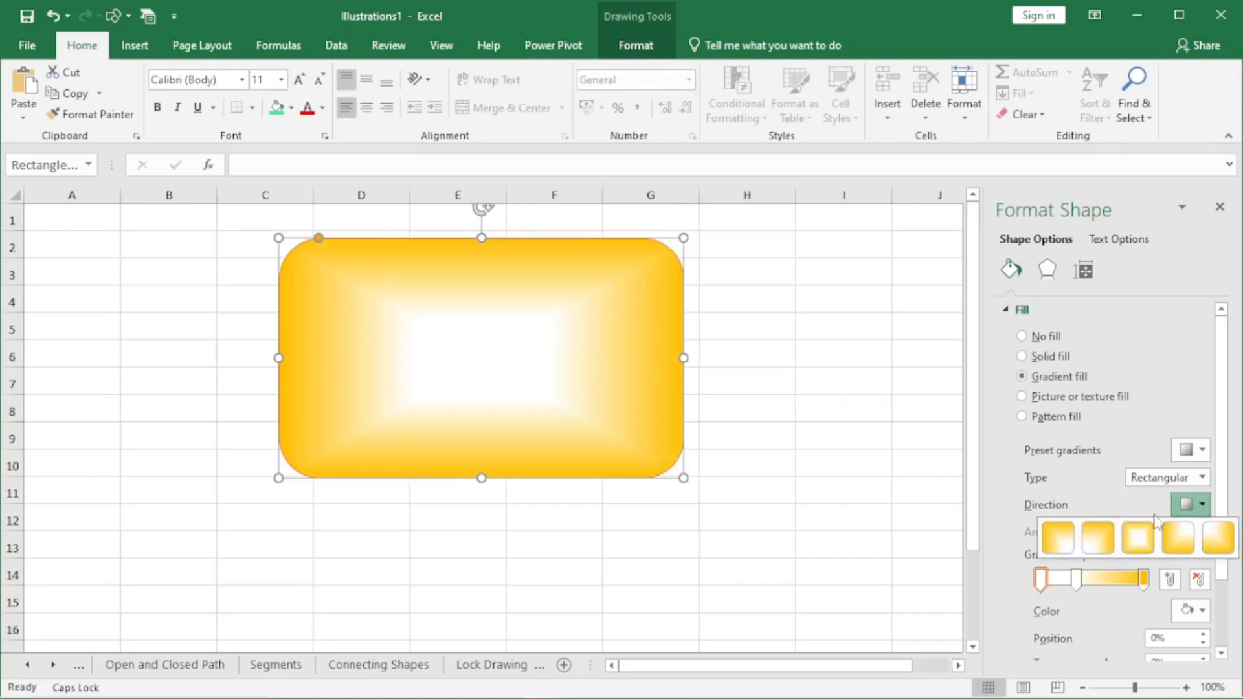
click(1104, 542)
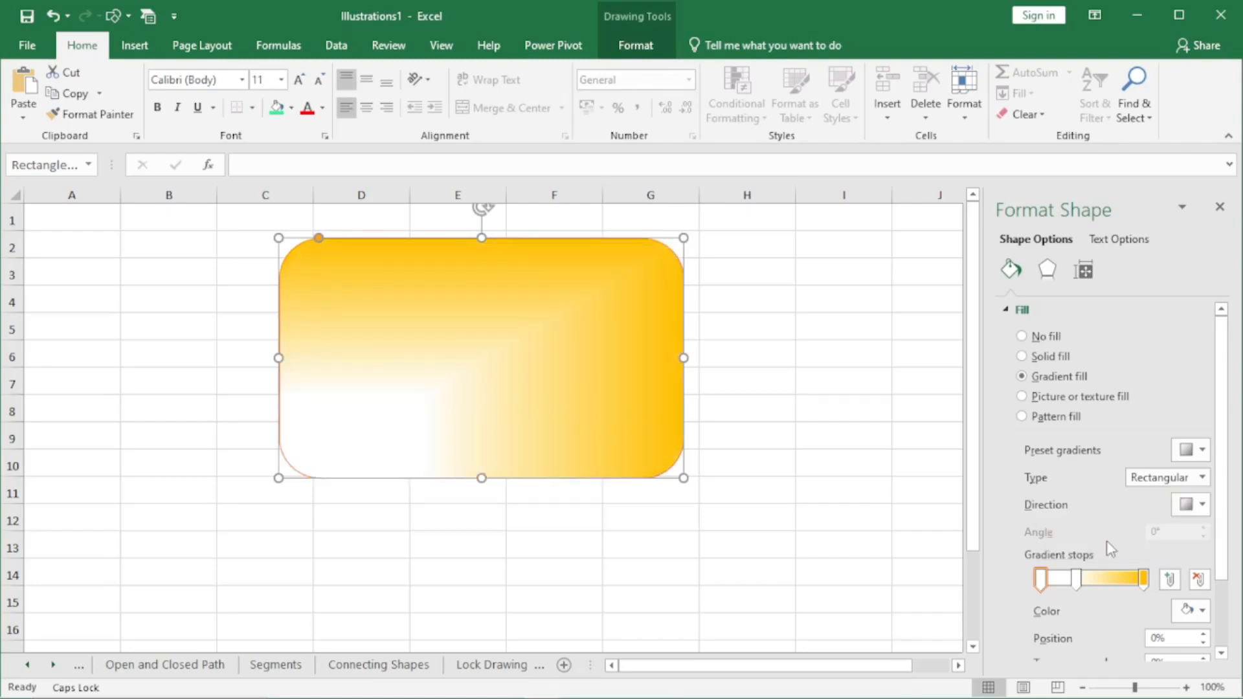
click(1201, 478)
click(1157, 499)
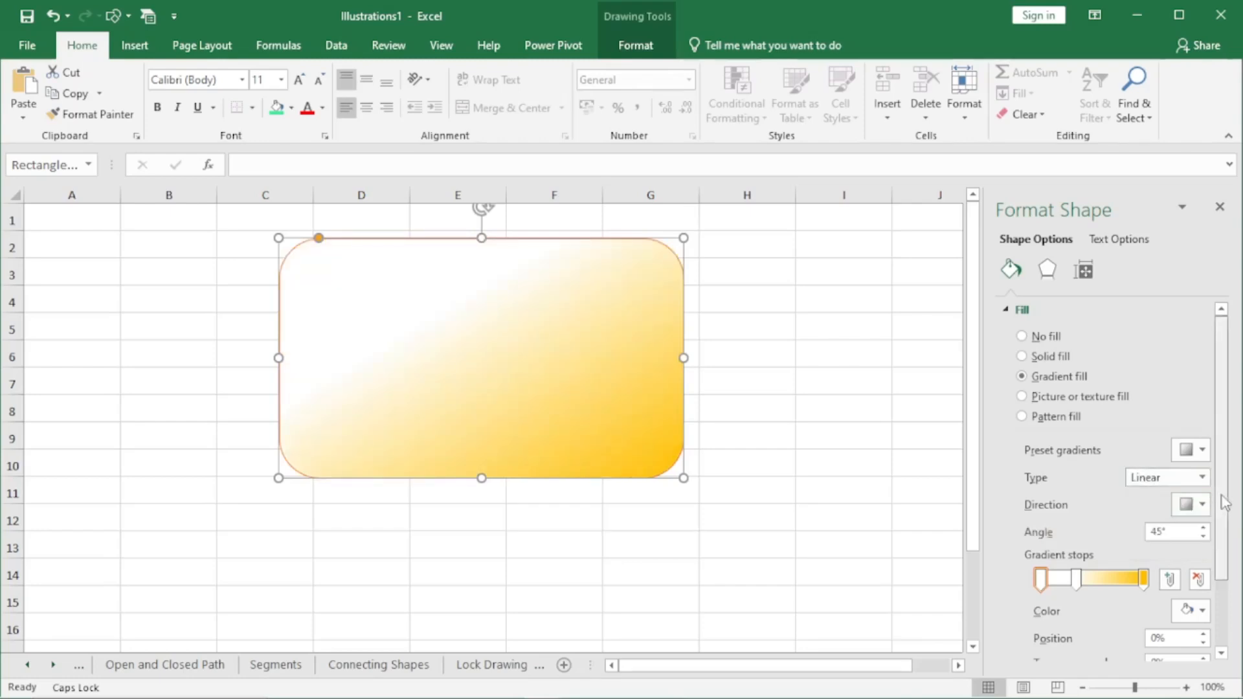
Step: Remove the middle gradient stop at the 35% position
scroll(1101, 508, down, 1)
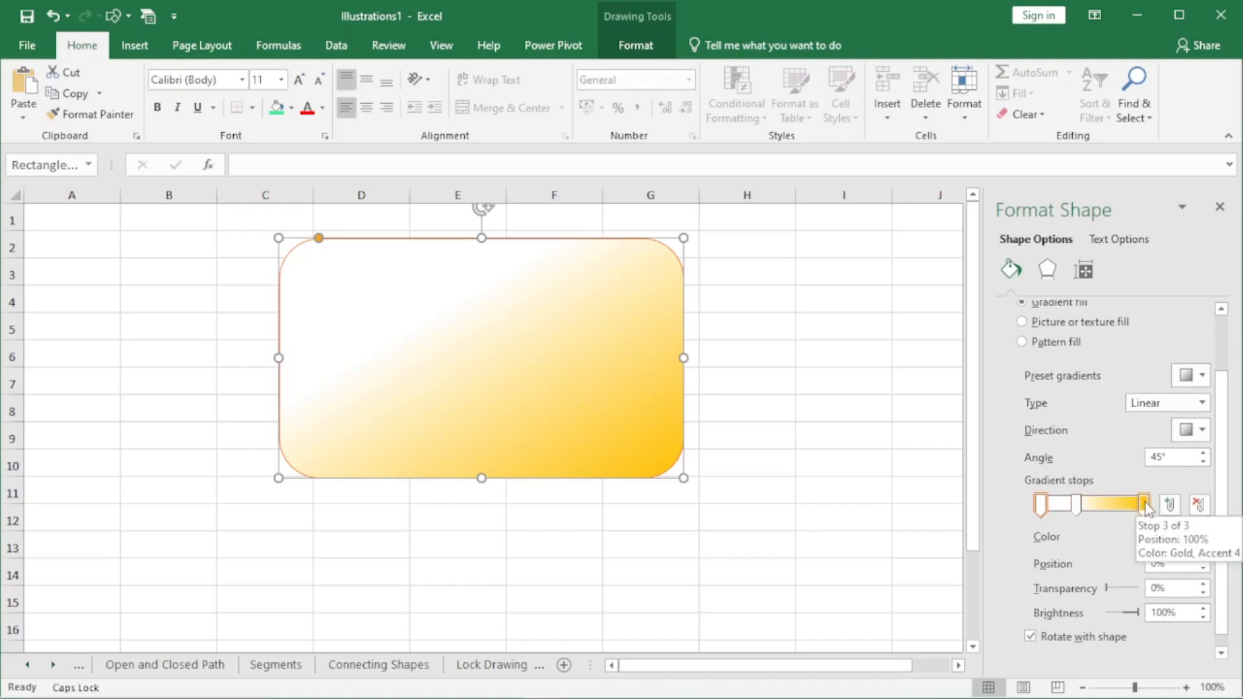
click(1077, 506)
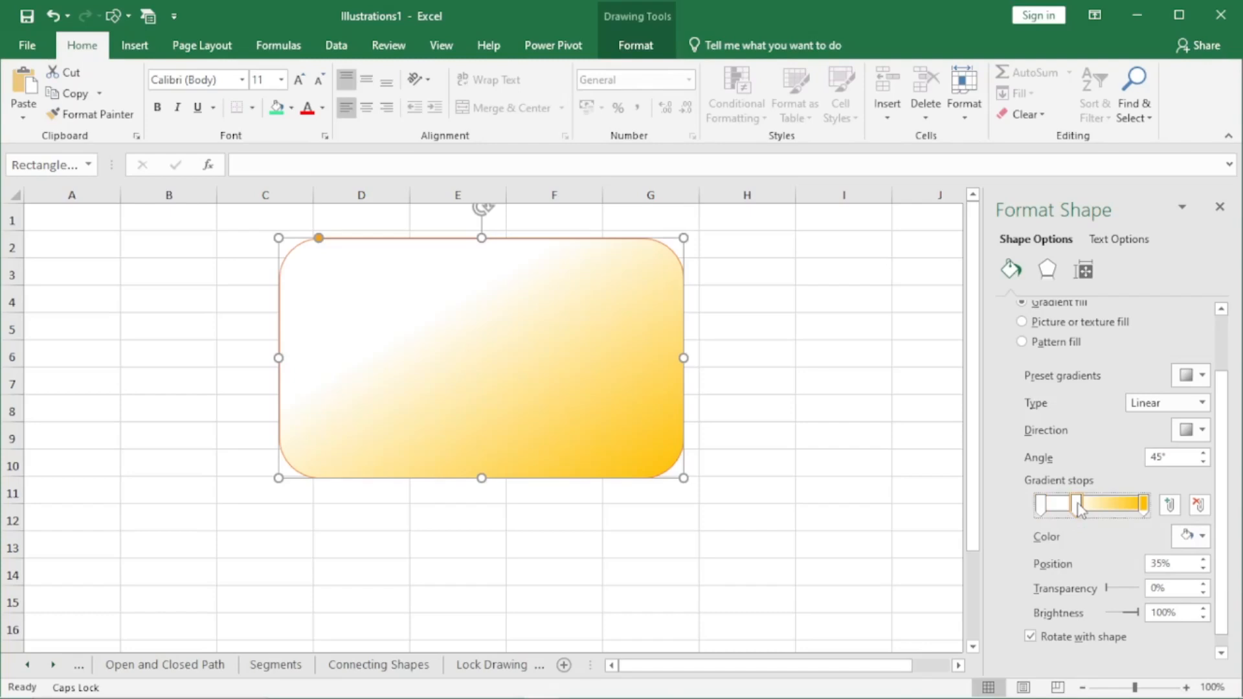
click(1199, 506)
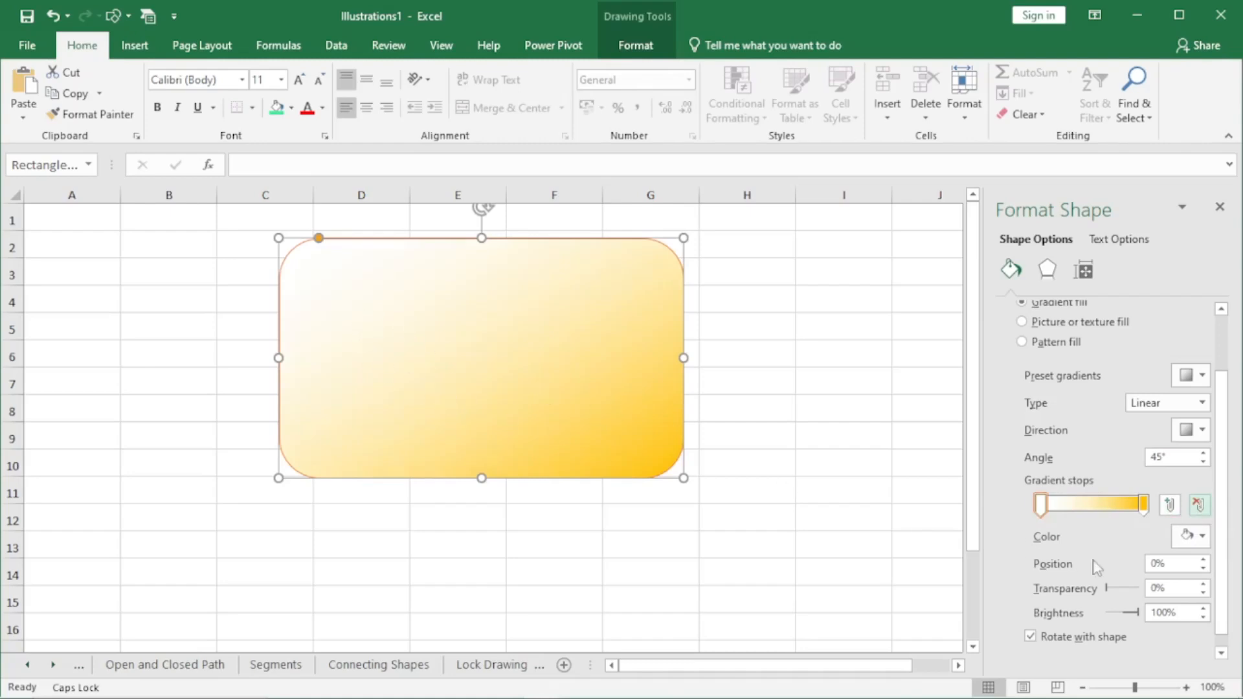
Step: Add two gradient stops between the end stops, placing them at about 36% and 65%
click(1169, 506)
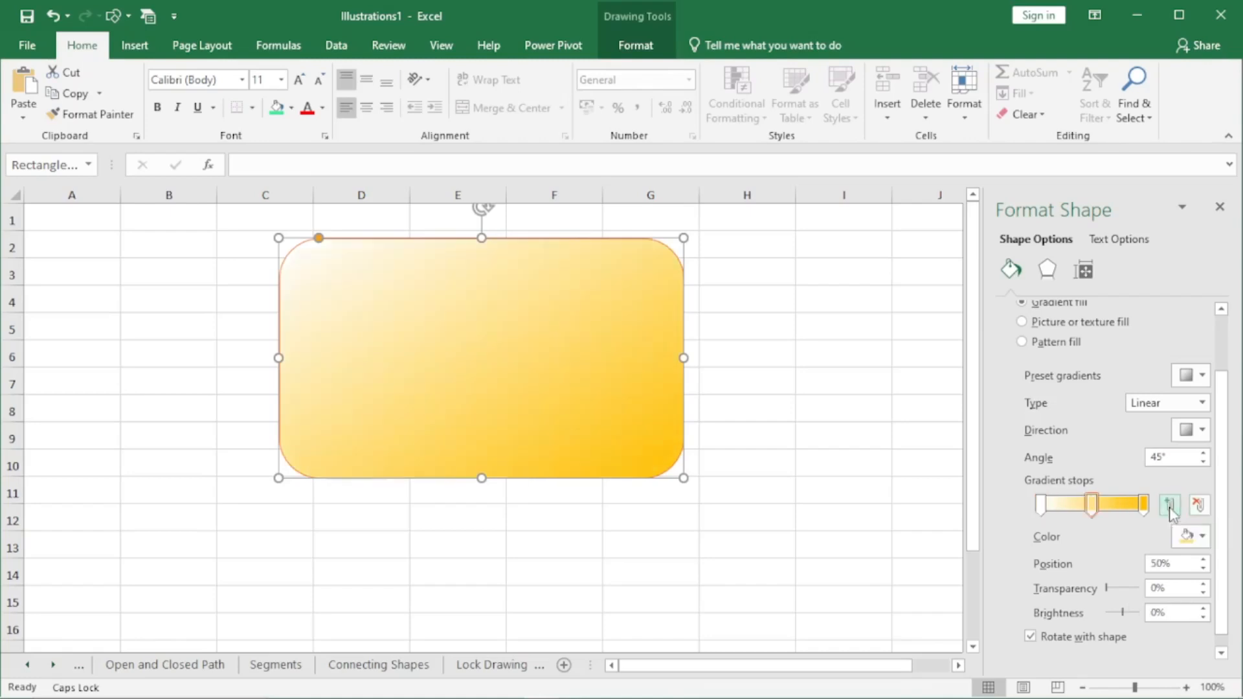
click(1169, 505)
mouse_move(1091, 505)
mouse_down()
mouse_move(1077, 506)
mouse_move(1108, 505)
mouse_up()
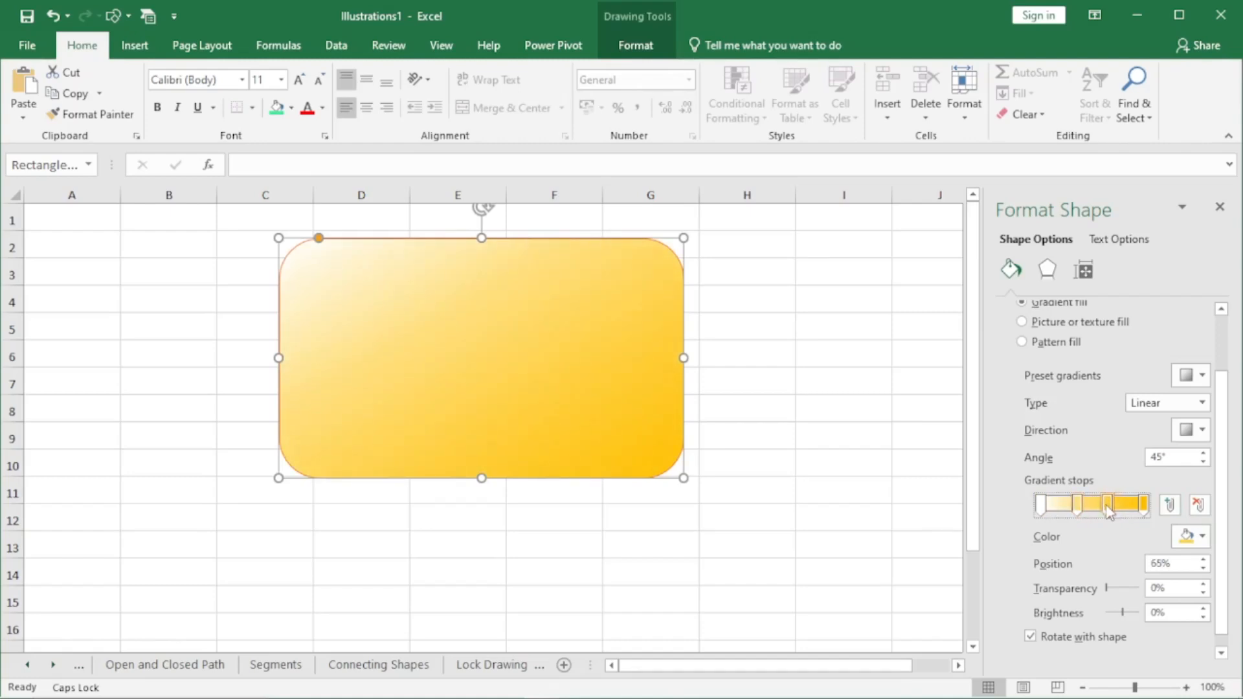
Step: Color the end stop at 100% standard red and the stop at 65% the recent bright green
click(1145, 505)
click(1203, 537)
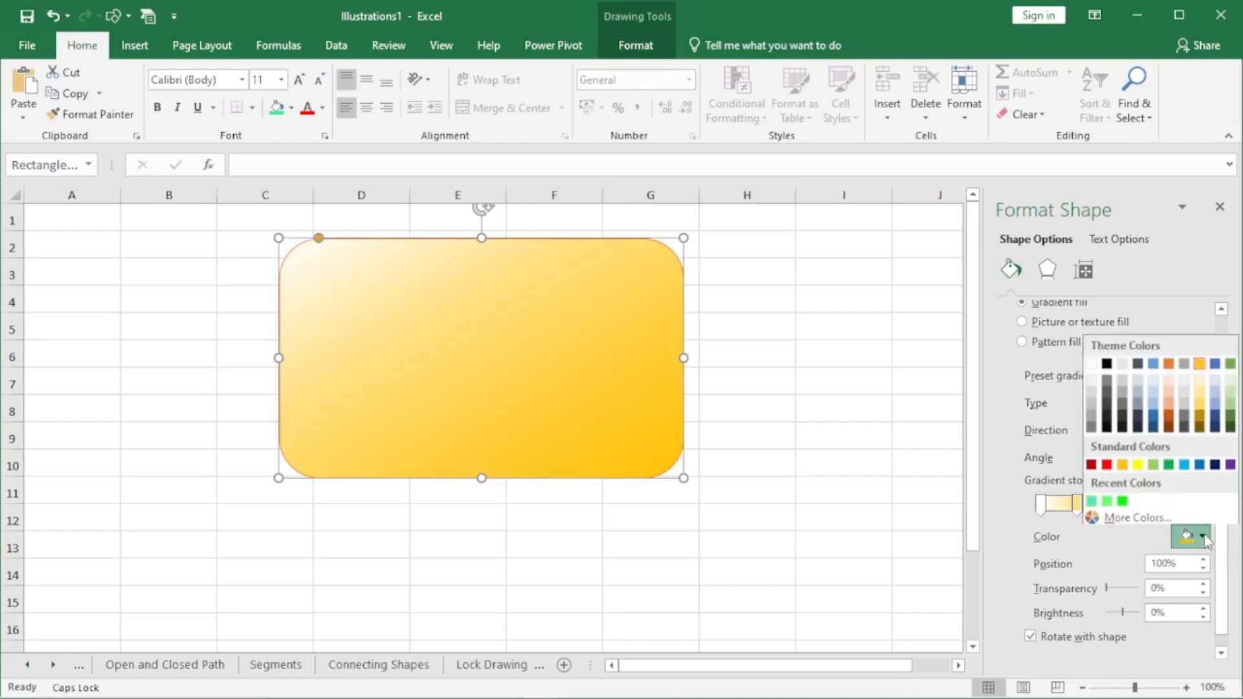
click(1106, 464)
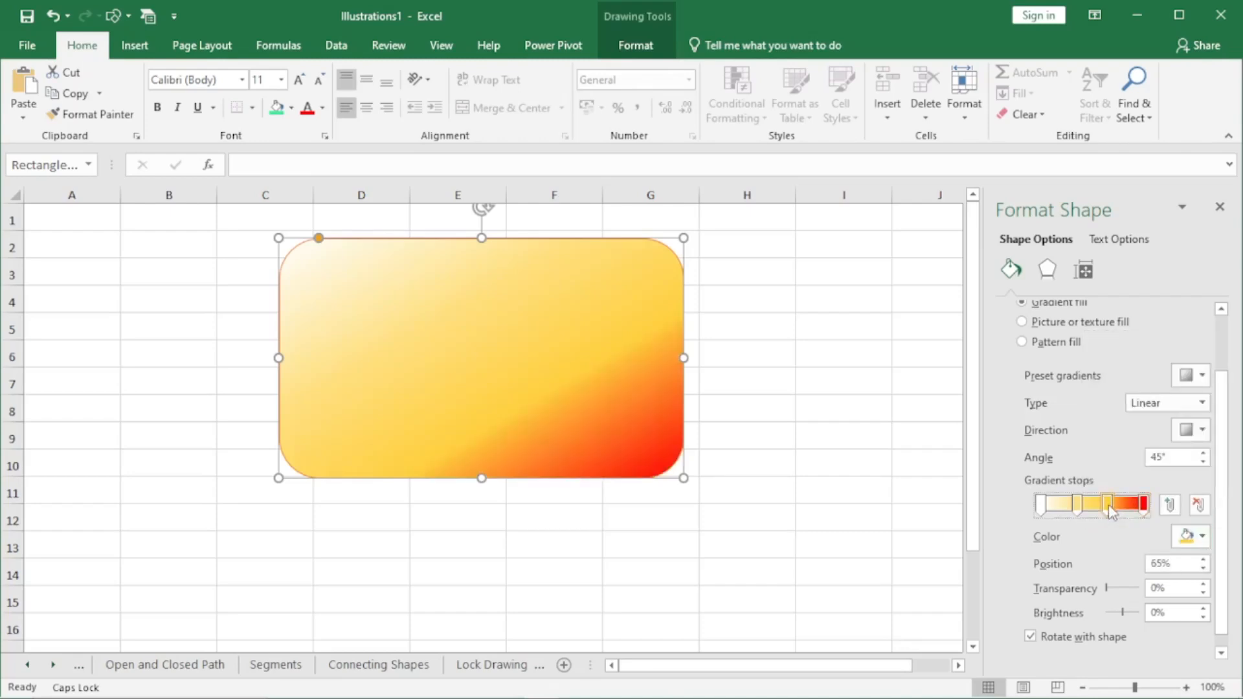
click(1202, 536)
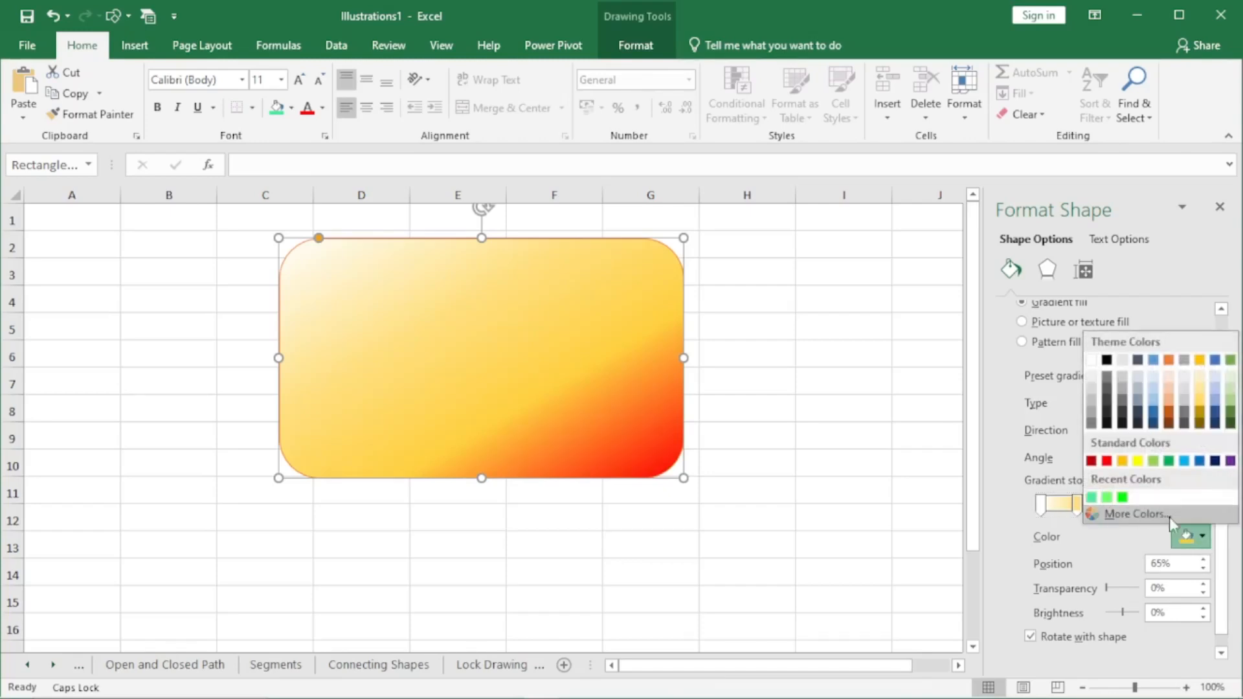
click(1123, 499)
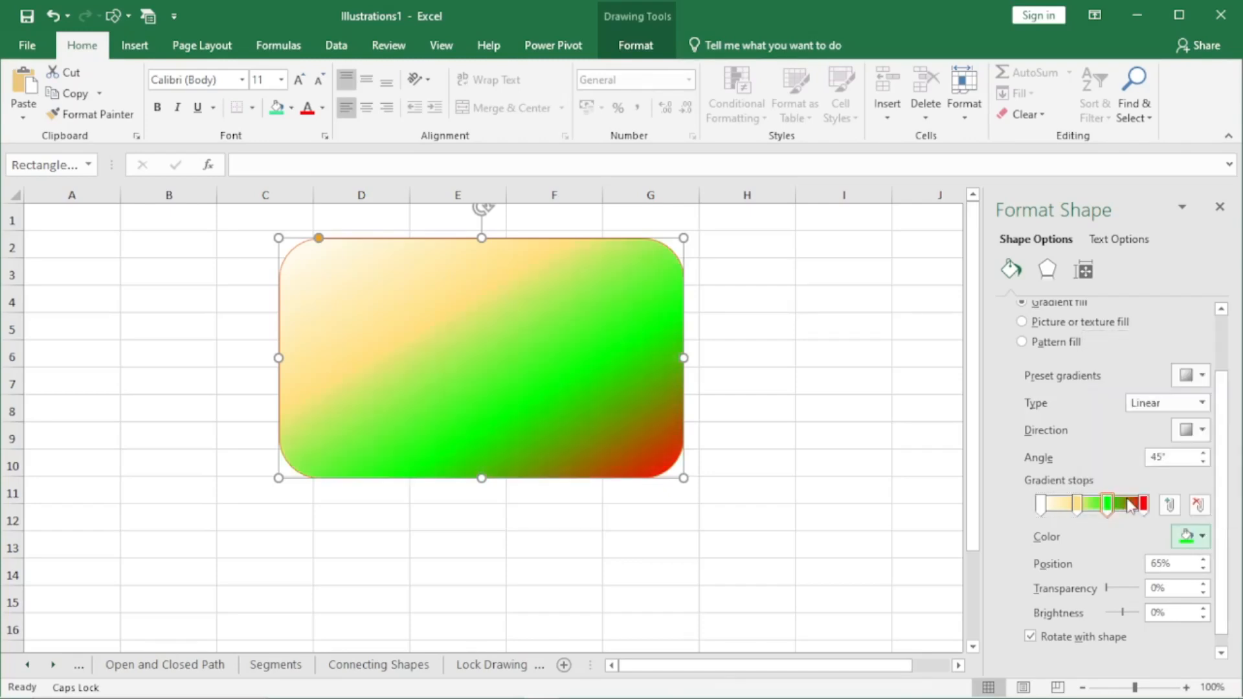
Step: Recolor the gradient stop at 36% with the 40% lighter shade of the gold theme color
click(1203, 537)
click(1076, 503)
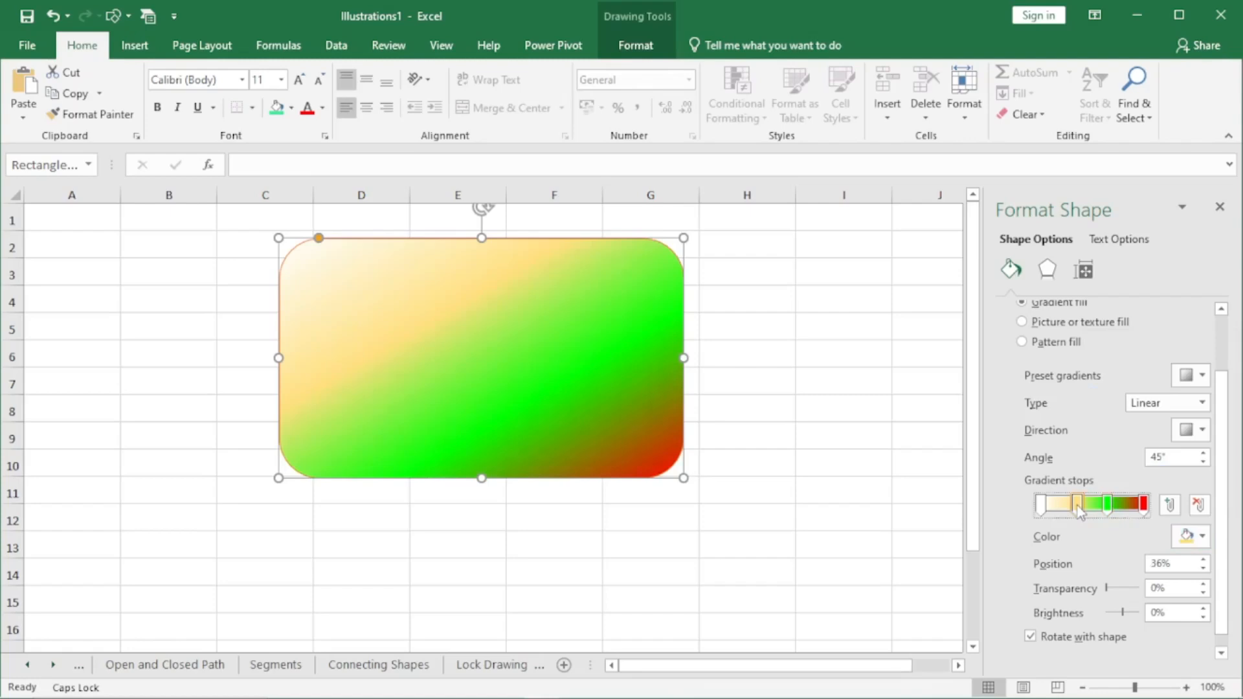
click(1202, 537)
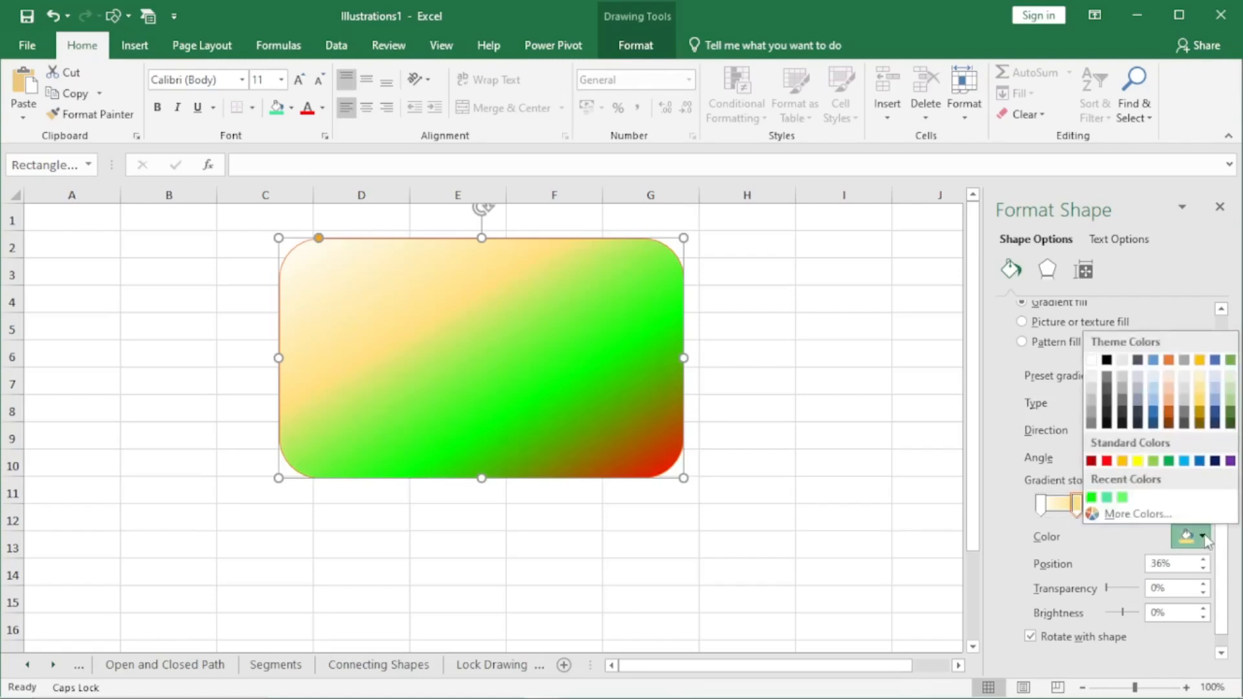
click(1201, 401)
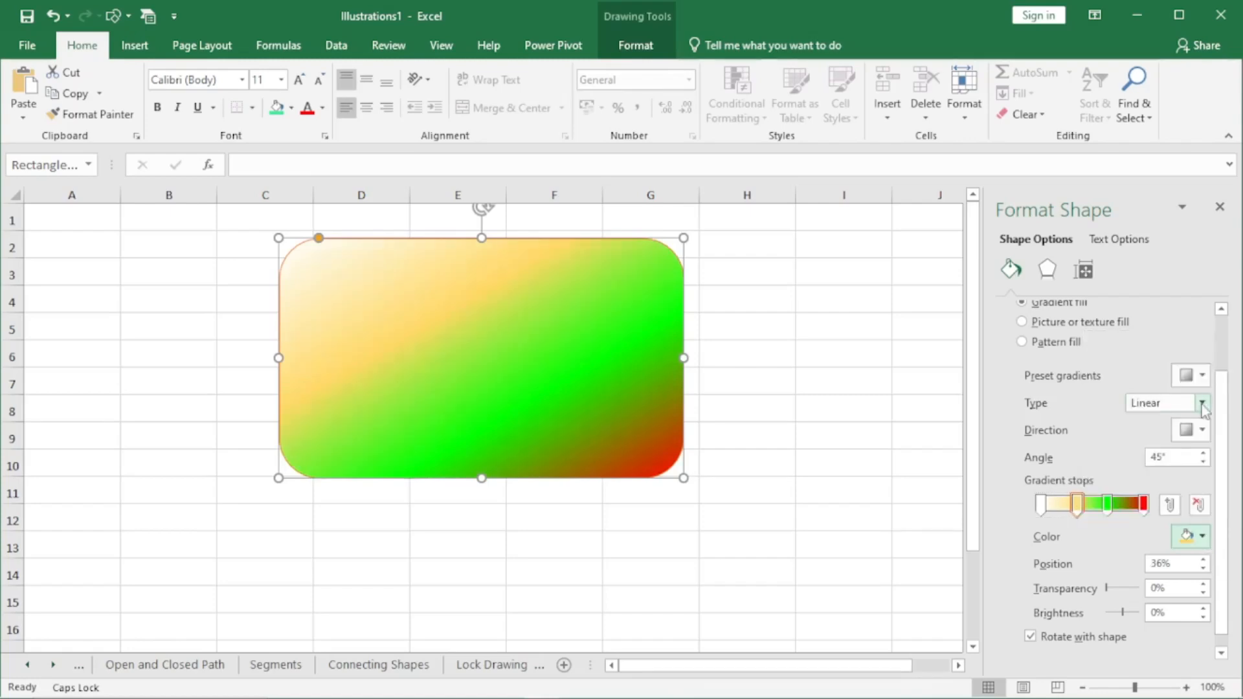
Step: Slide the gradient stops along the bar into white, red, gold, green order and set the green stop's position to 95%
click(1040, 504)
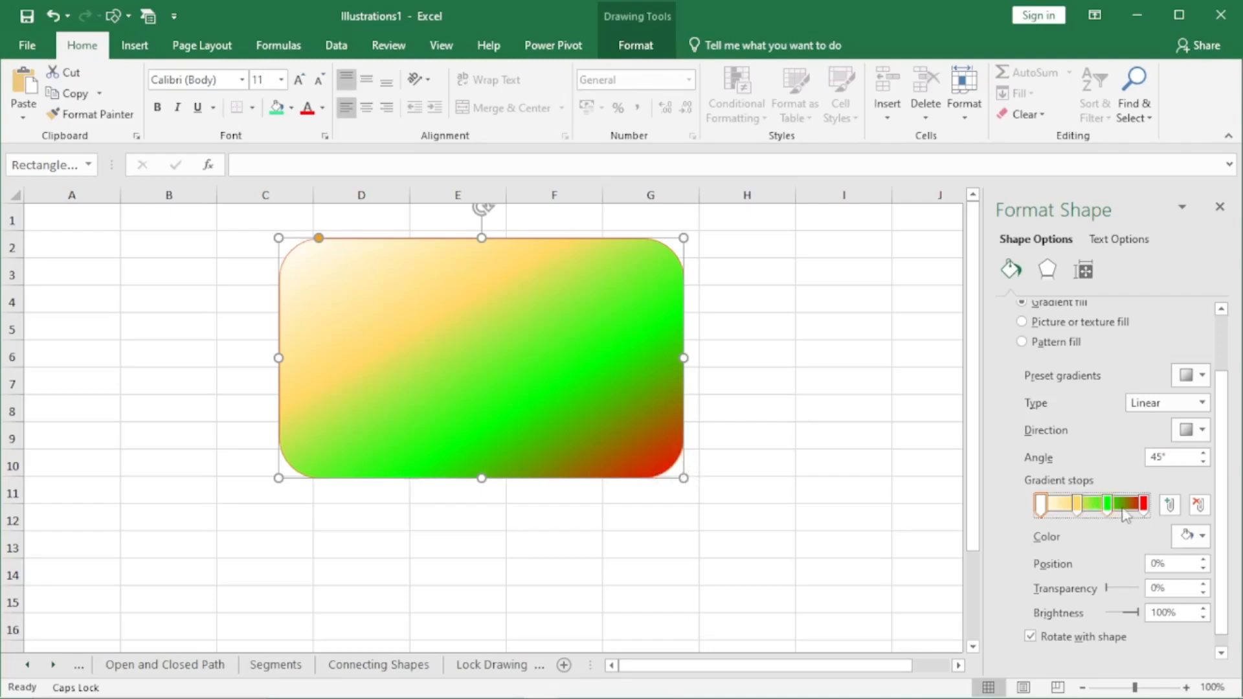
drag(1144, 504, 1082, 511)
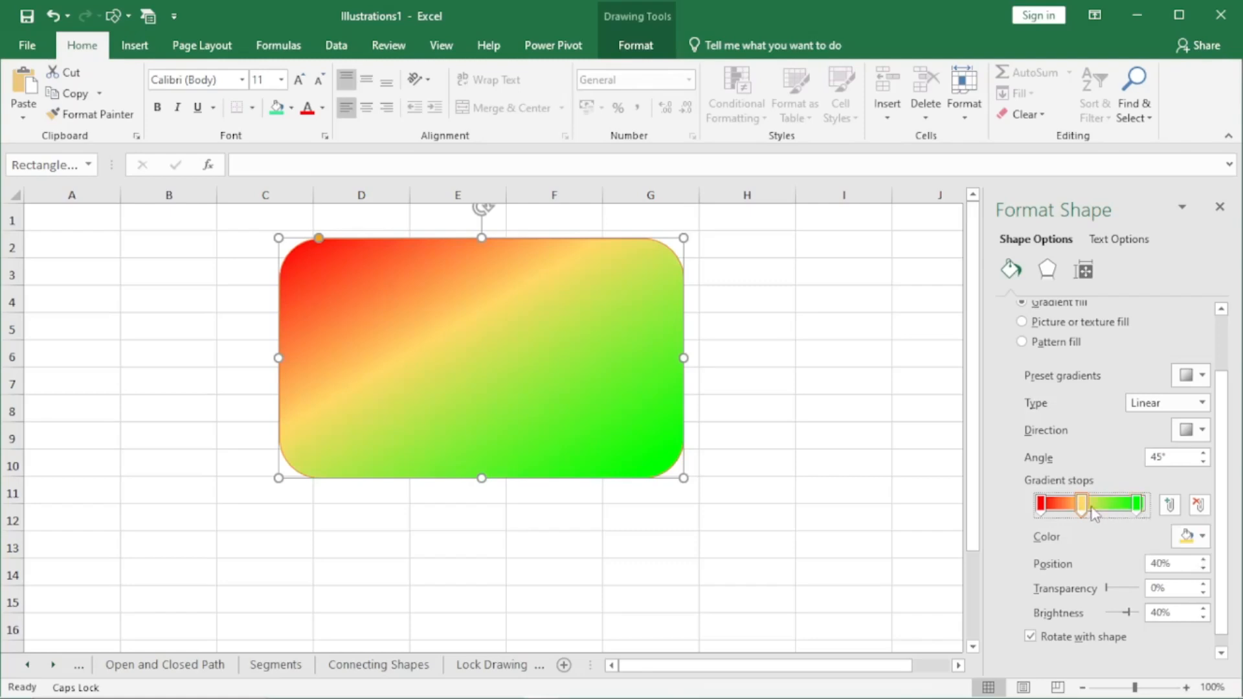
drag(1086, 508, 1123, 508)
mouse_move(1041, 508)
mouse_down()
mouse_move(1139, 512)
mouse_move(1050, 511)
mouse_move(1065, 514)
mouse_up()
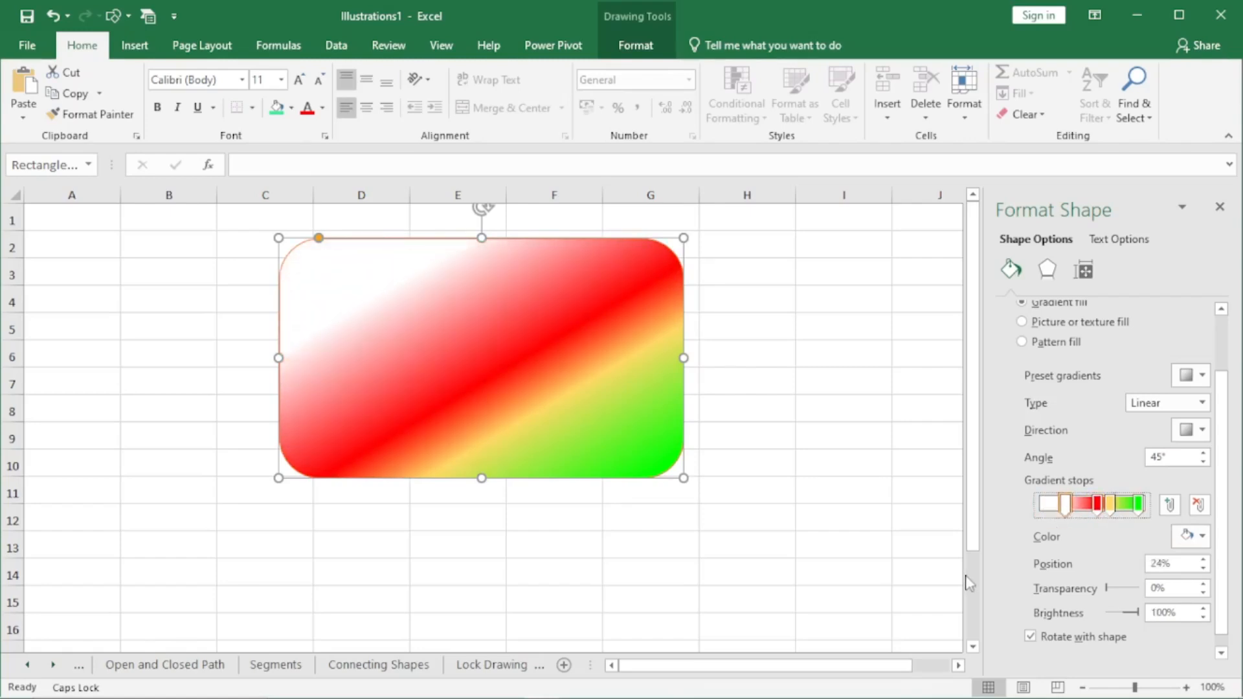
drag(1062, 509, 1102, 511)
click(1109, 508)
click(1138, 508)
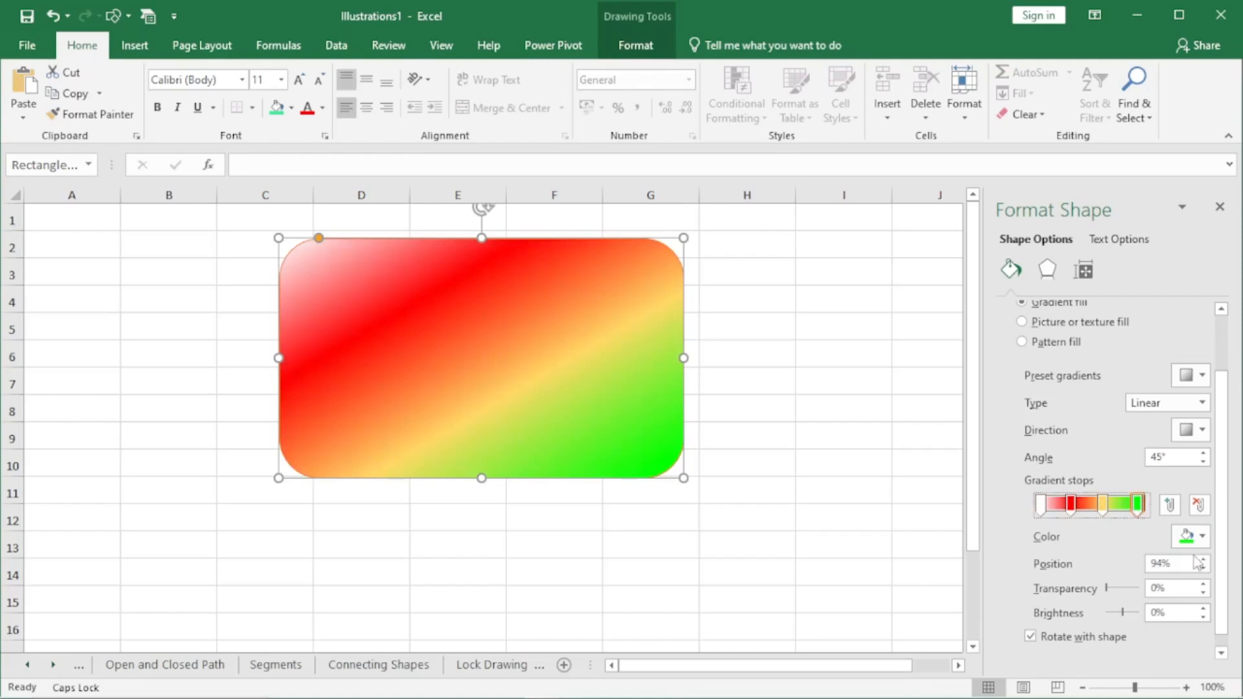
click(1202, 560)
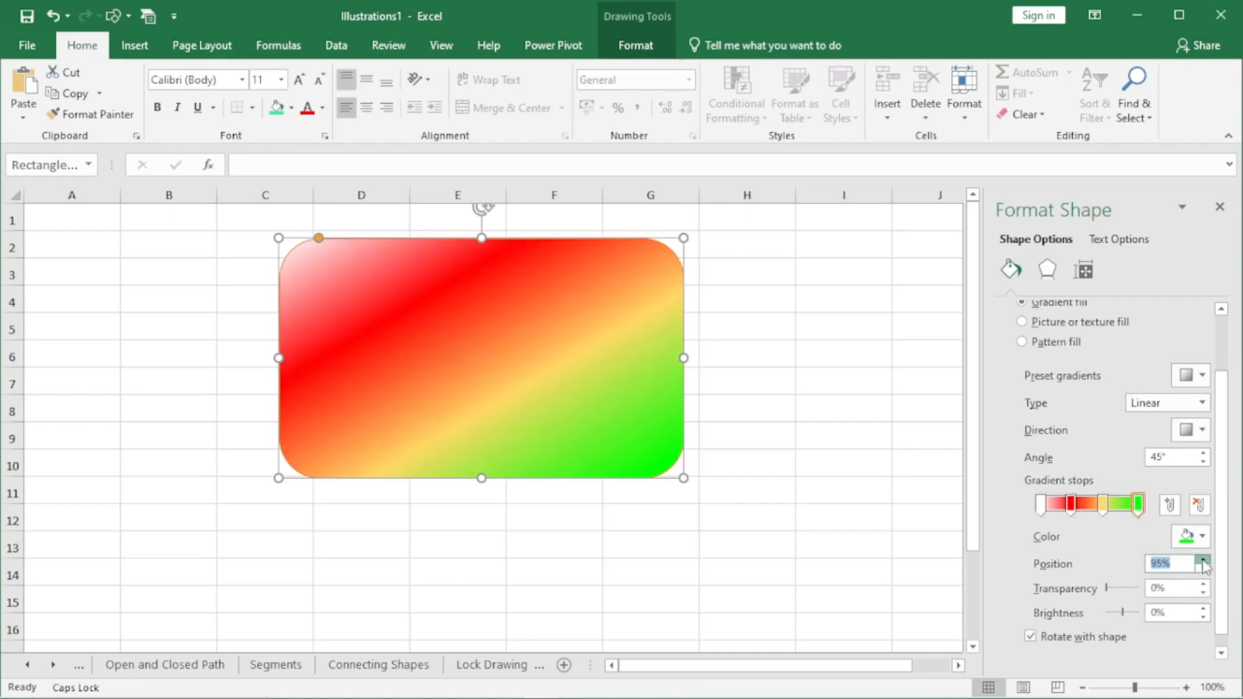
Step: Raise the green gradient stop's position to 100%
click(1202, 561)
click(1202, 561)
click(1202, 561)
click(1202, 561)
click(1202, 561)
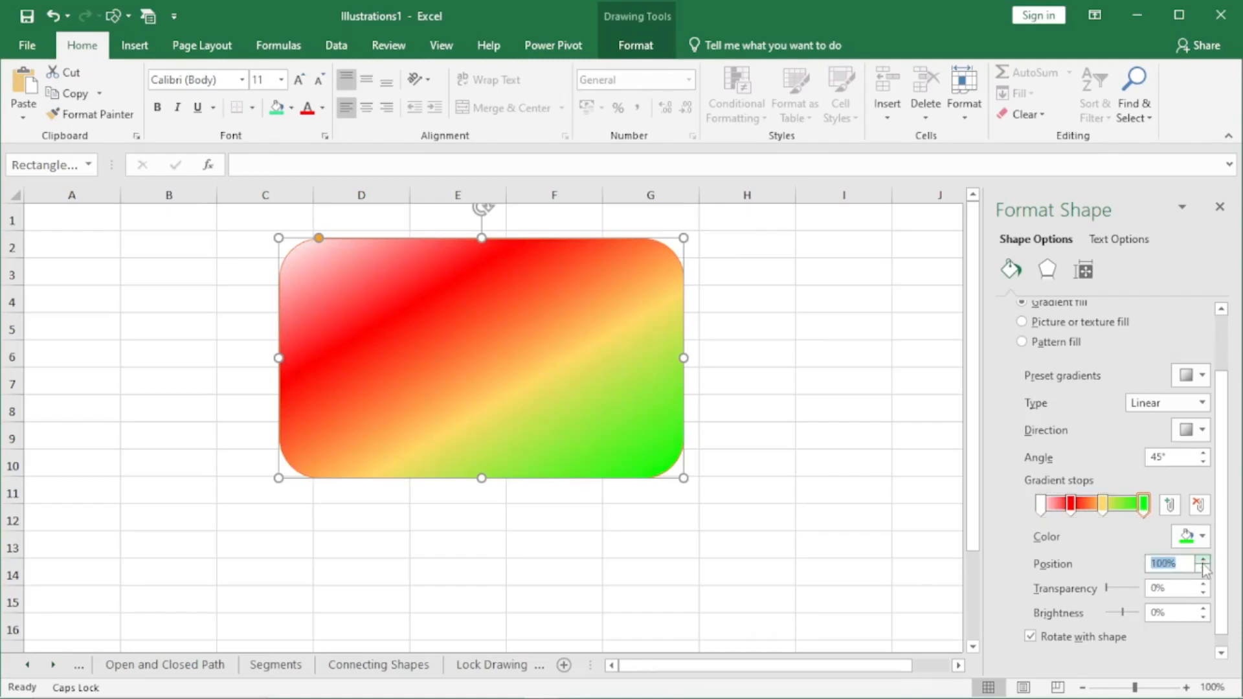
Step: Try the green gradient stop at progressively lower positions down to about 72% and return it to 100%
click(1203, 568)
click(1203, 567)
click(1203, 567)
click(1202, 568)
click(1203, 568)
click(1203, 567)
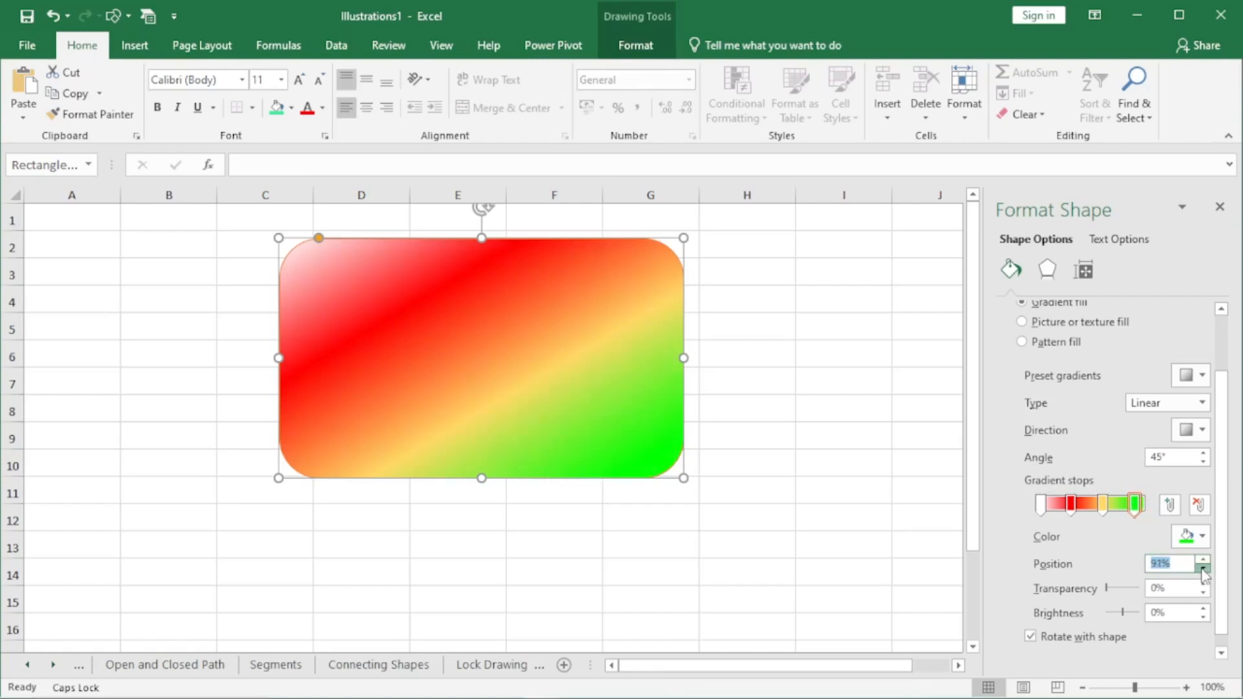
click(1203, 568)
click(1203, 567)
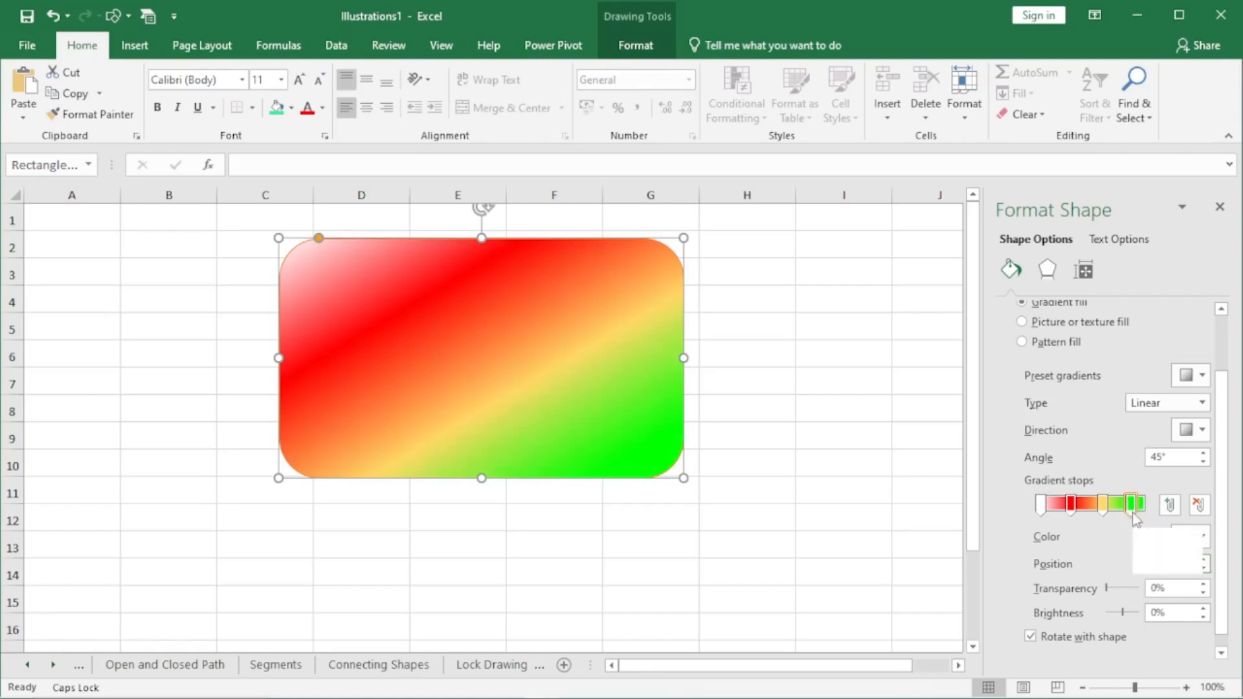
click(1203, 568)
click(1203, 568)
click(1203, 568)
click(1203, 568)
click(1203, 568)
click(1203, 568)
click(1203, 567)
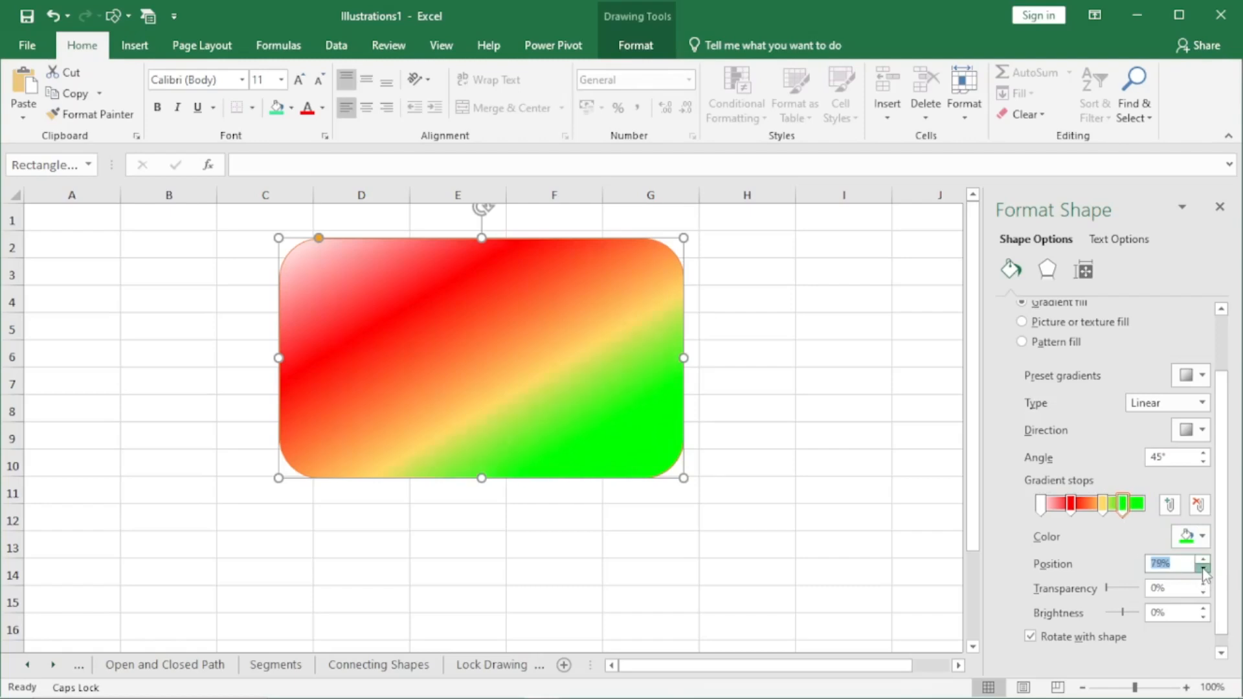
click(1203, 568)
click(1203, 568)
click(1203, 569)
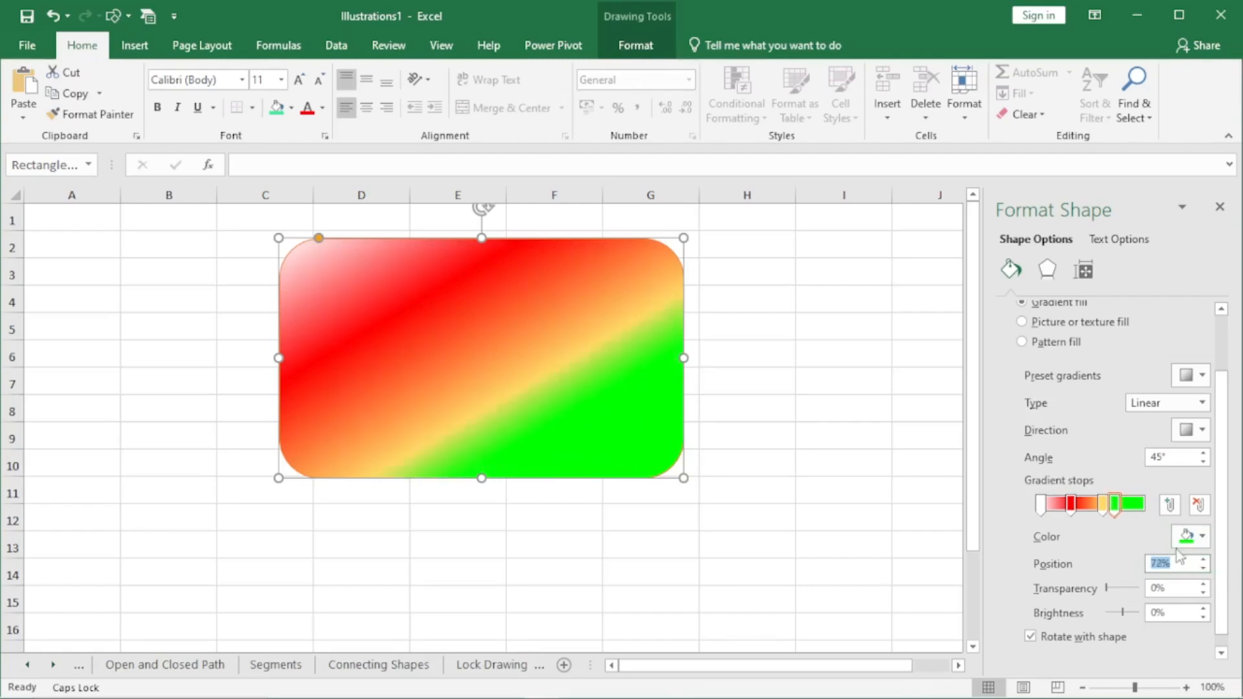
drag(1119, 509, 1151, 513)
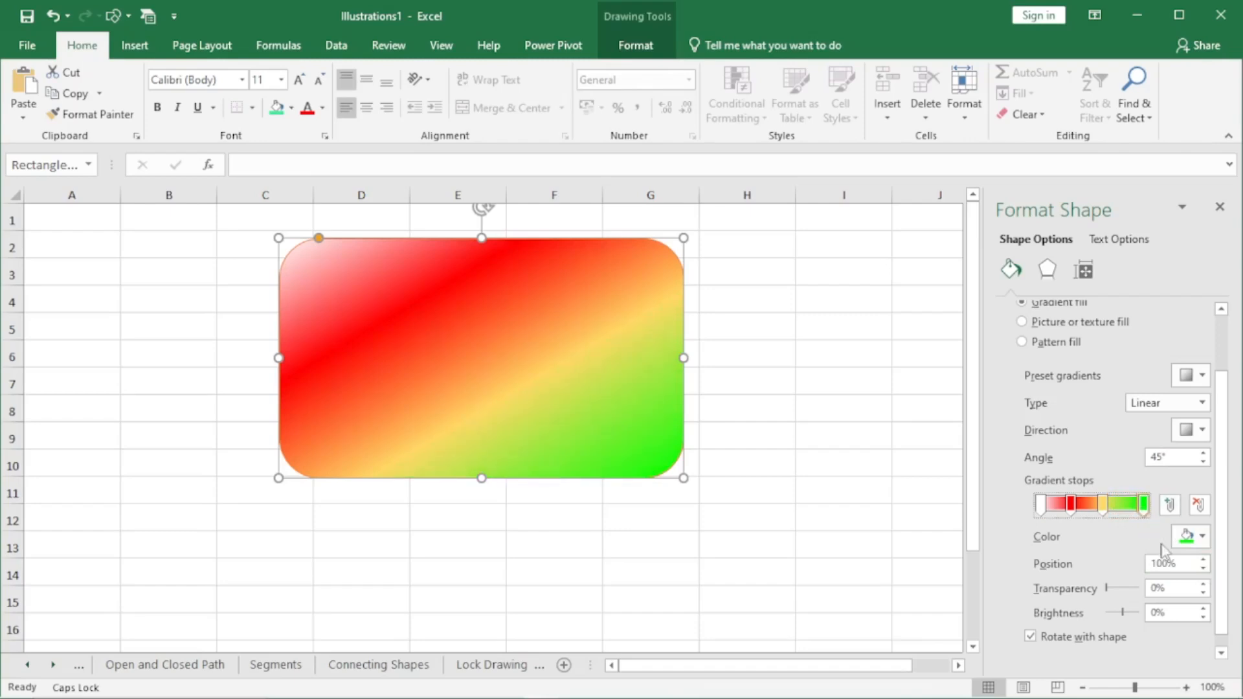
Step: Select the gold gradient stop, lower its position step by step, and raise it again to 61%
click(1103, 508)
click(1203, 568)
click(1203, 569)
click(1204, 568)
click(1204, 569)
click(1203, 569)
click(1204, 569)
click(1204, 561)
click(1203, 560)
click(1203, 561)
click(1203, 561)
click(1204, 561)
click(1204, 561)
click(1203, 561)
click(1203, 561)
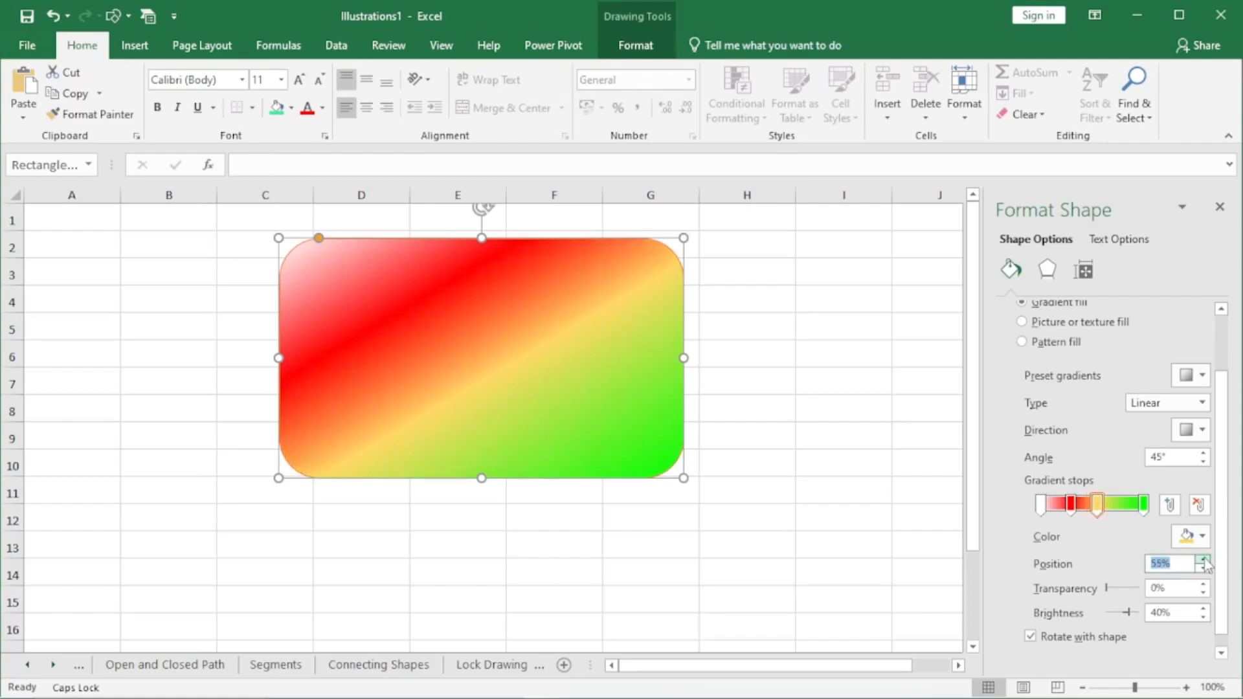
click(1203, 561)
click(1203, 561)
click(1204, 561)
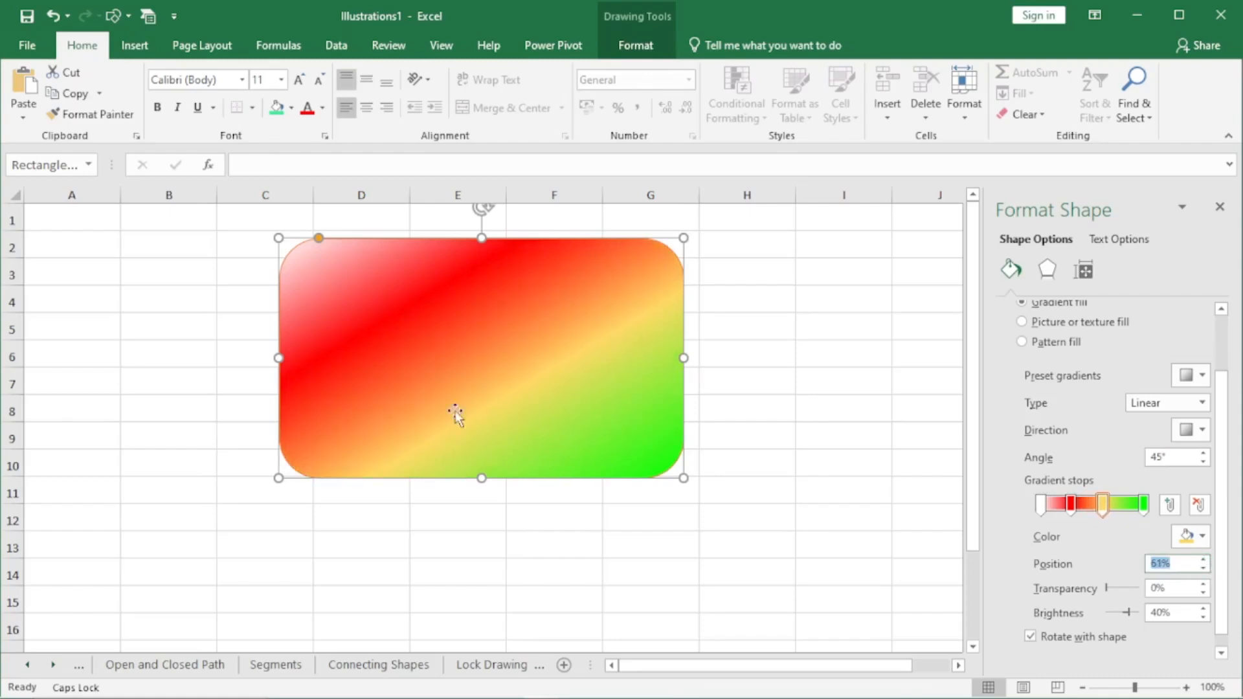
Step: Set the gold gradient stop's transparency to 16% and its brightness to 38%
click(1203, 585)
click(1203, 585)
click(1203, 585)
click(1202, 585)
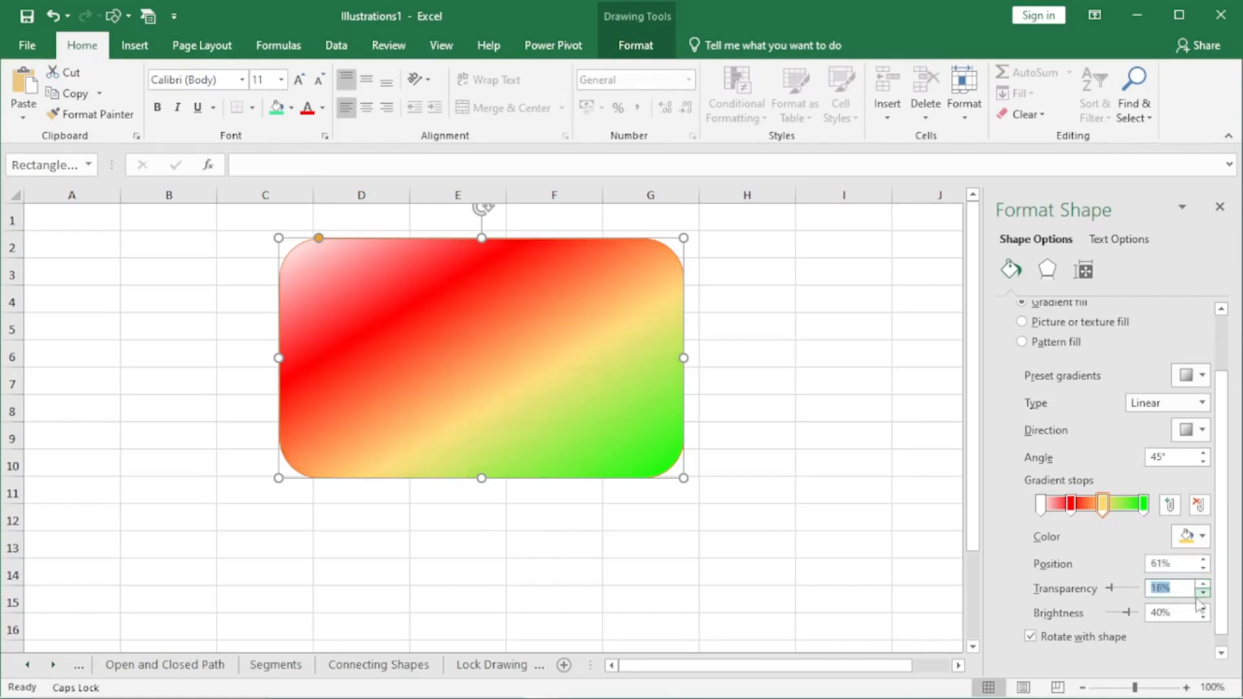
mouse_move(1127, 612)
mouse_down()
mouse_move(1099, 616)
mouse_move(1131, 618)
mouse_up()
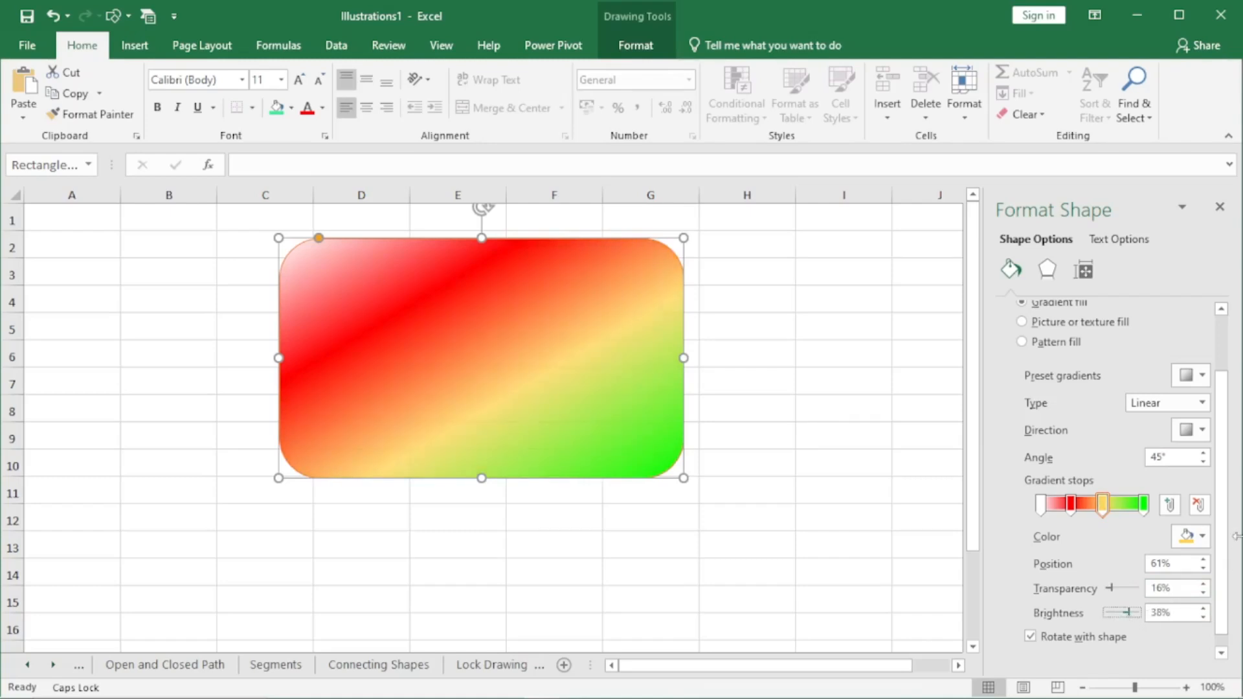
Step: Turn off Rotate with shape for the gradient fill and move the rounded rectangle down by more than one row
scroll(1226, 602, down, 1)
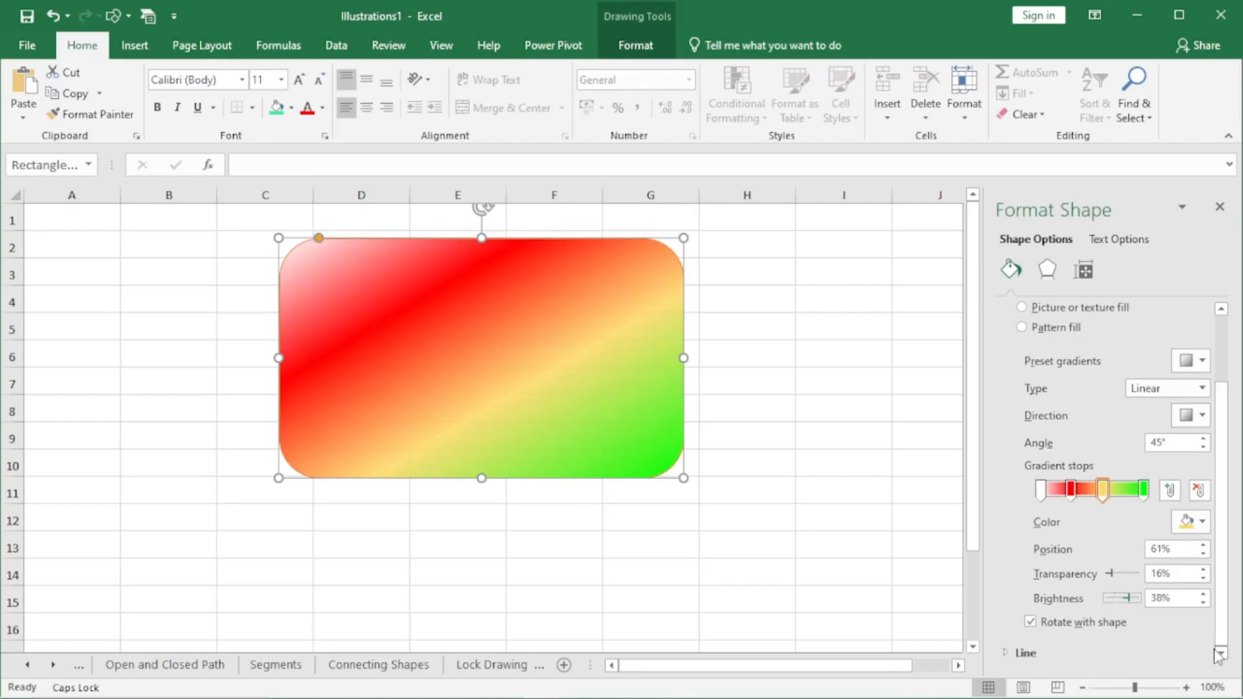
click(1031, 623)
drag(610, 236, 609, 272)
Step: Rotate the rounded rectangle a quarter turn clockwise, on to upside down, and back upright to test the fixed gradient
drag(484, 241, 678, 397)
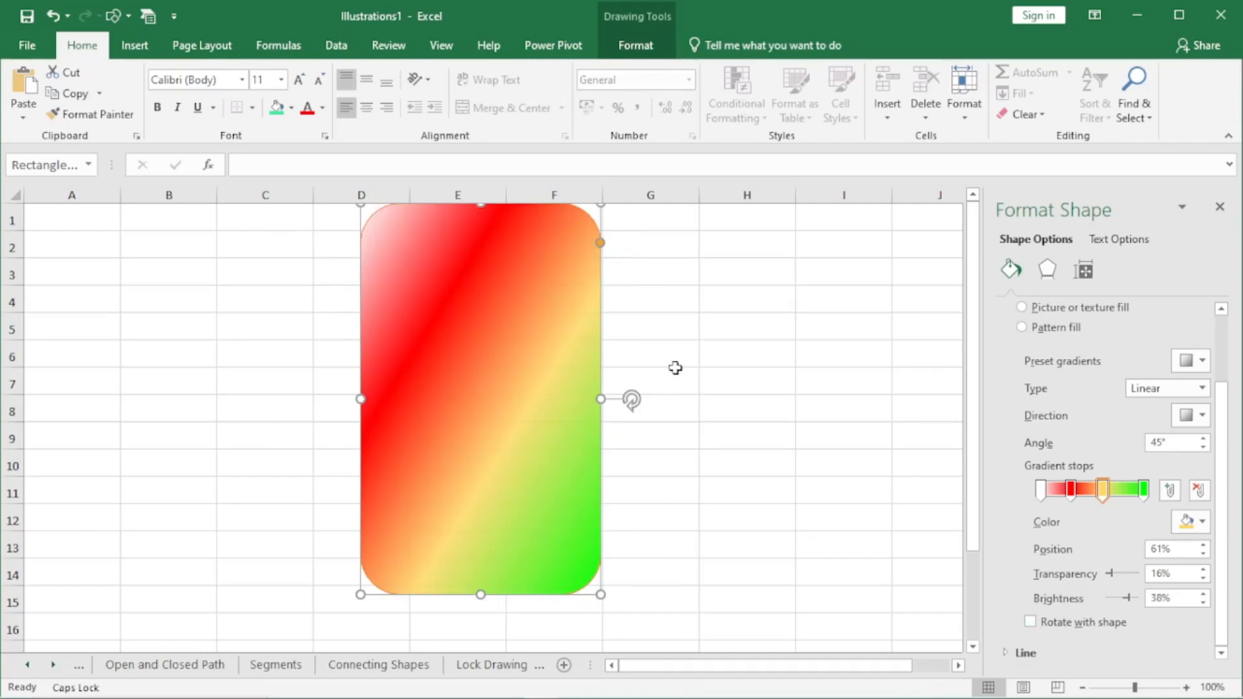
drag(633, 399, 488, 614)
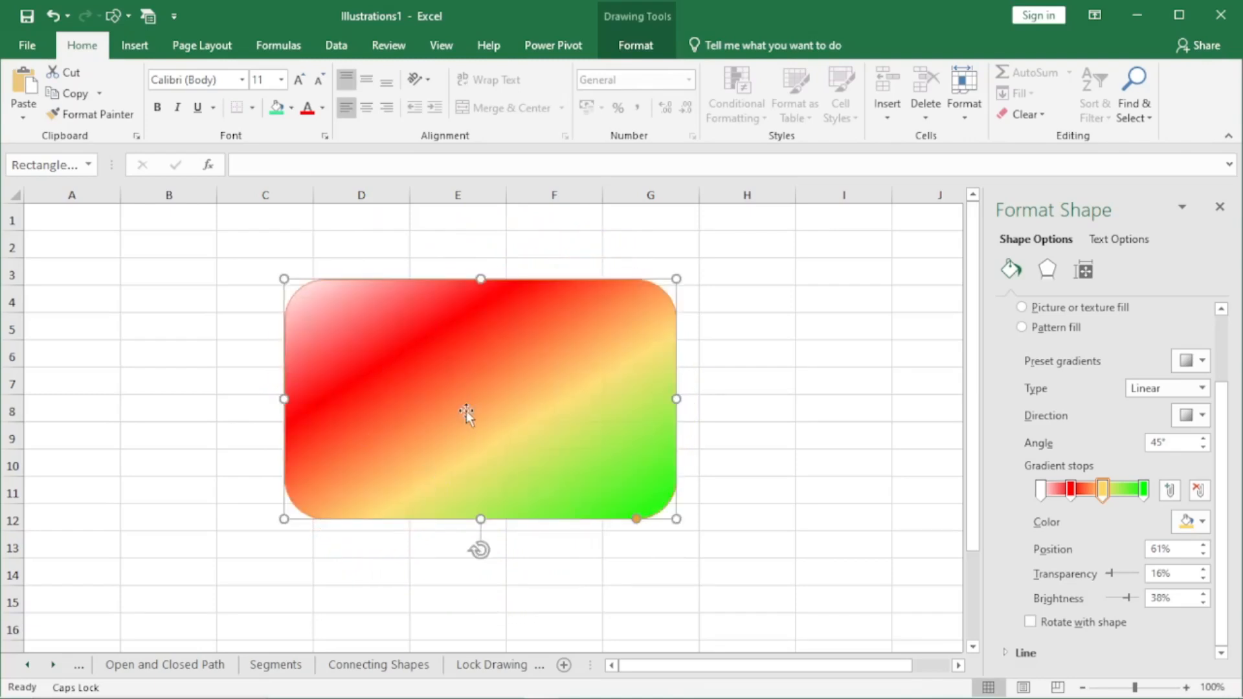
drag(477, 547, 481, 278)
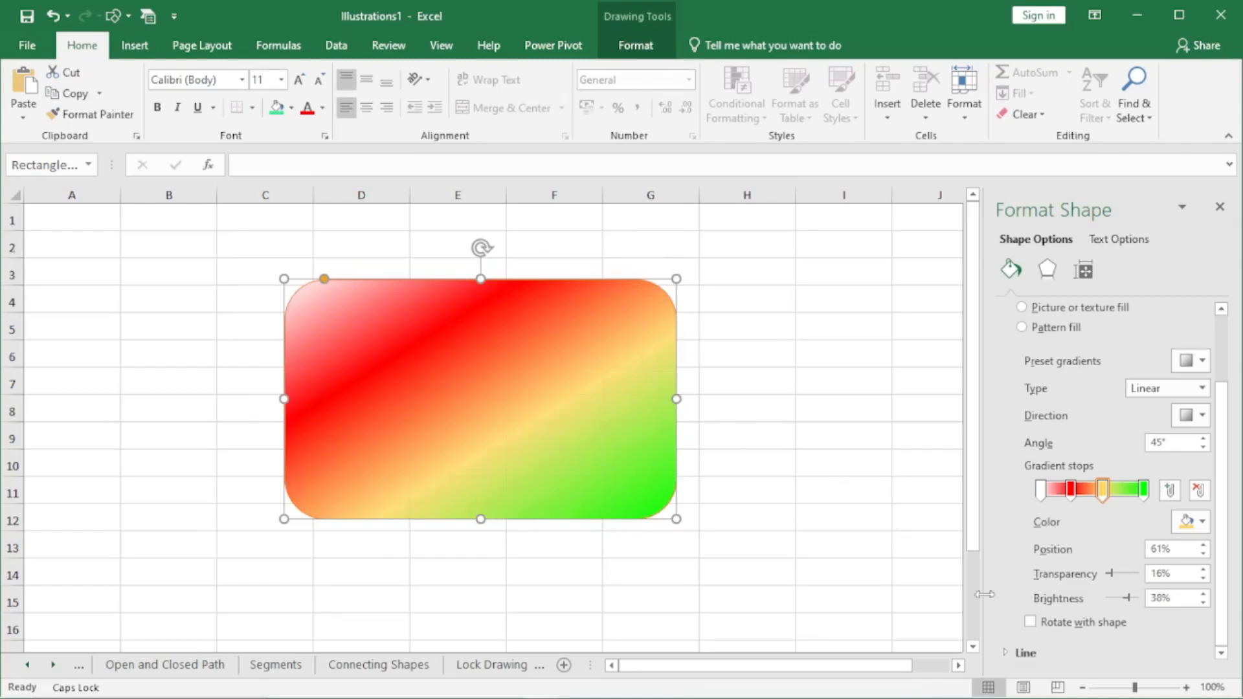
Step: Turn on Rotate with shape and rotate the rounded rectangle clockwise in two quarter turns until it is upside down
click(1031, 623)
drag(482, 247, 693, 398)
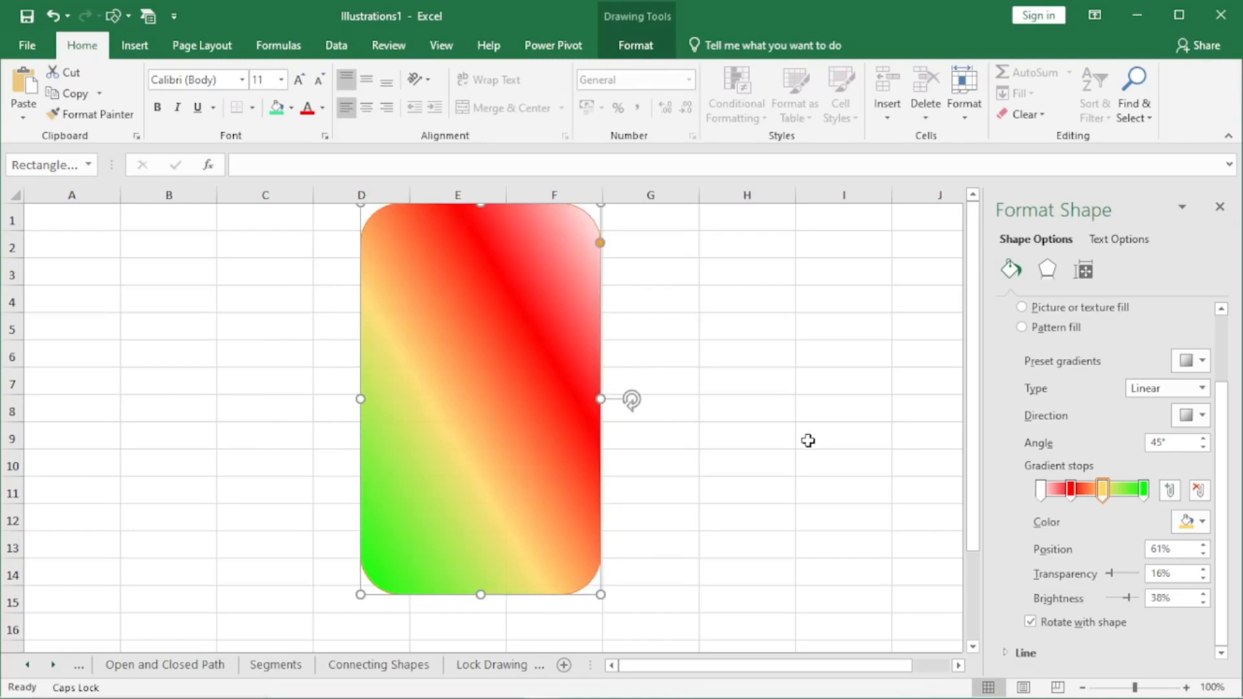
drag(631, 400, 484, 595)
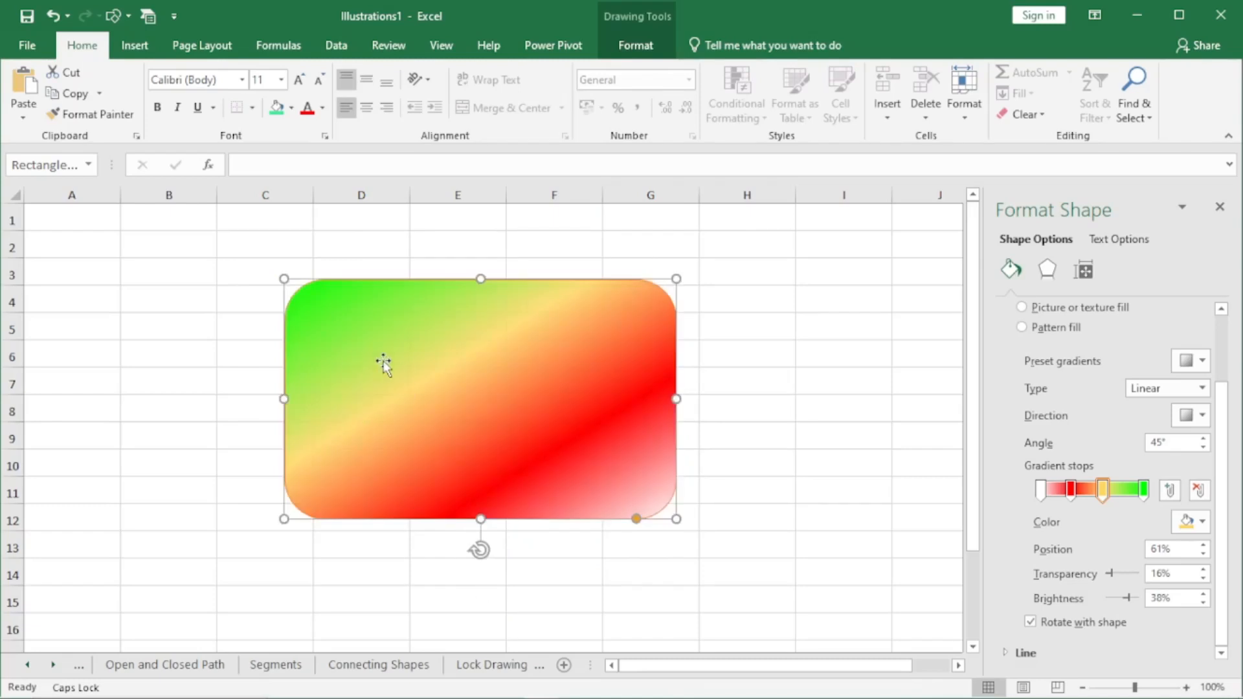
Step: Switch Rotate with shape off and on again to compare the gradient's orientation on the upside-down rectangle
click(1030, 623)
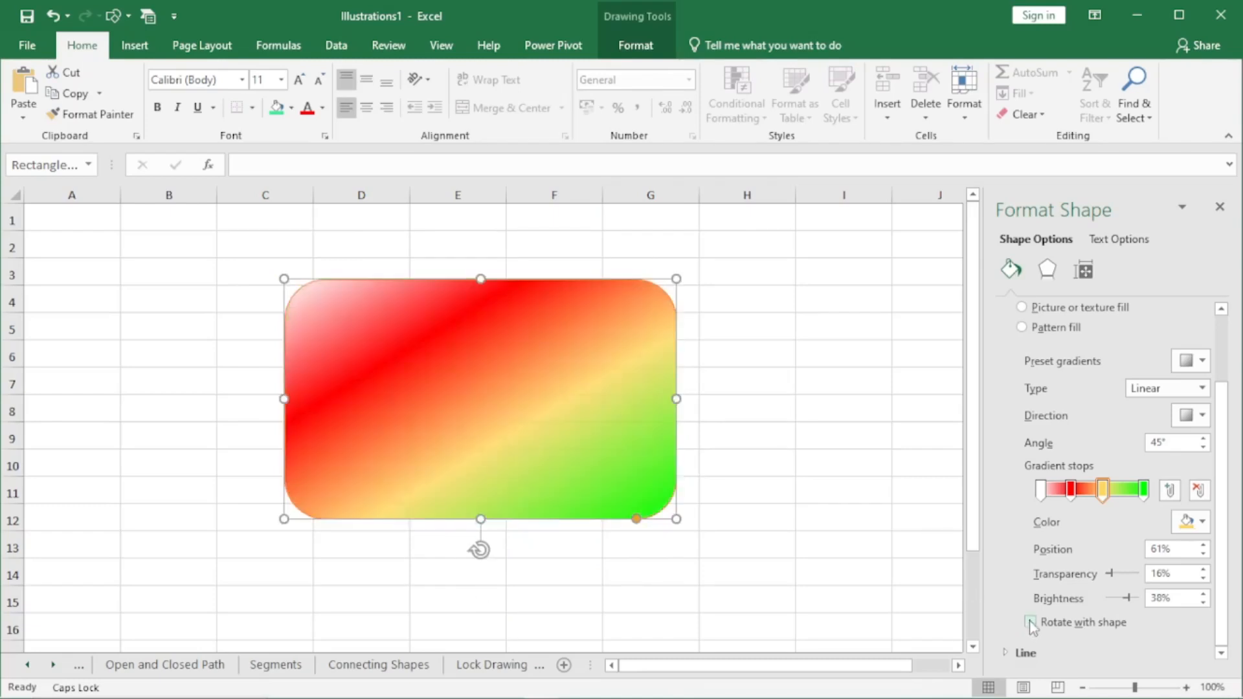
click(1030, 623)
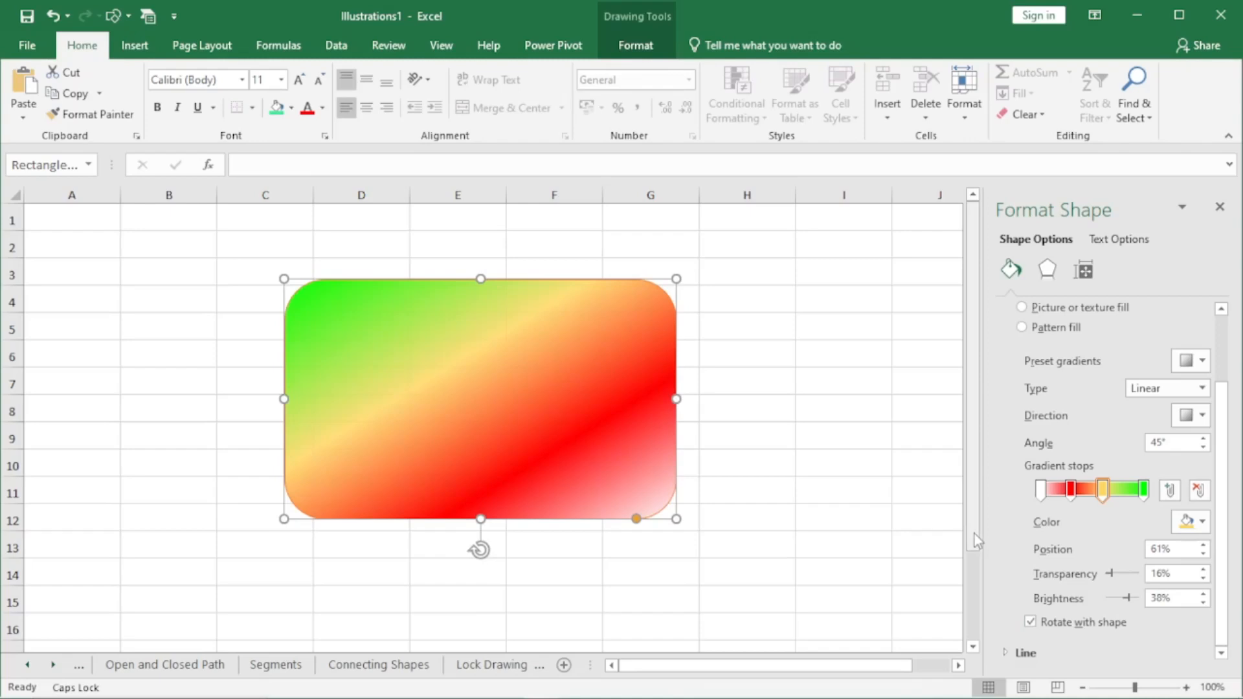
mouse_move(973, 533)
mouse_down()
mouse_move(973, 548)
mouse_move(974, 533)
mouse_up()
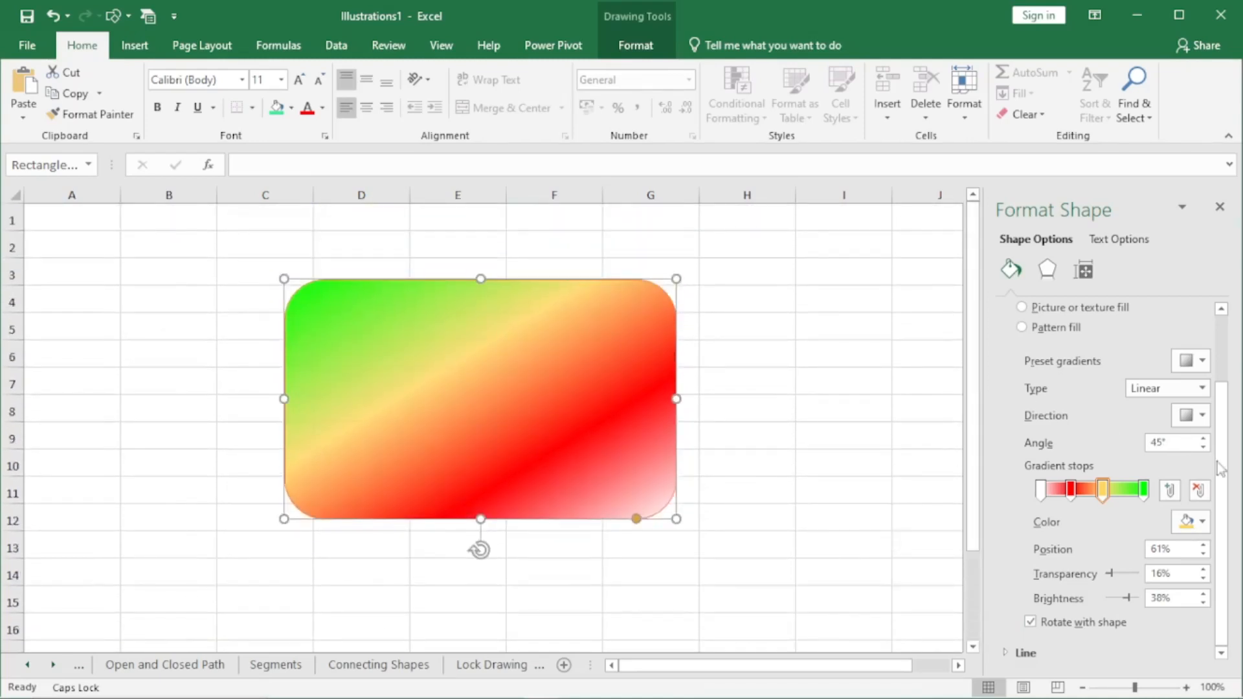
Step: Try the picture or texture fill and the pattern fill on the rectangle, and undo back to the gradient fill
drag(1221, 461, 1224, 382)
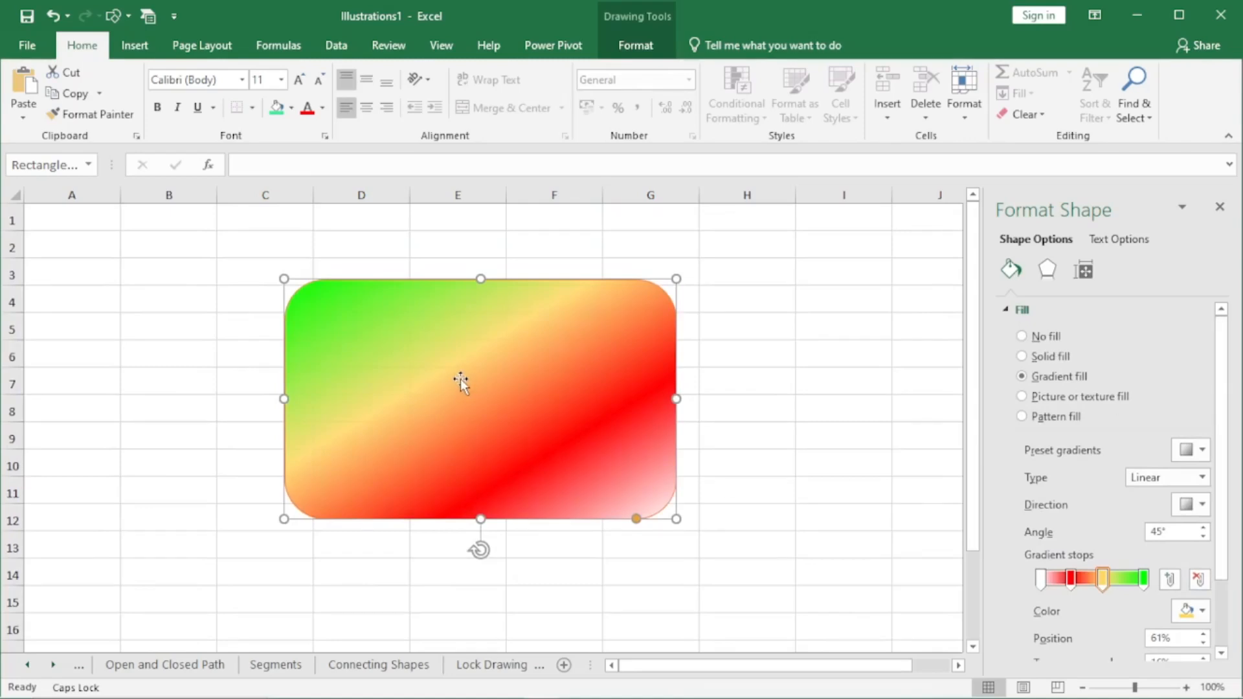
click(1023, 396)
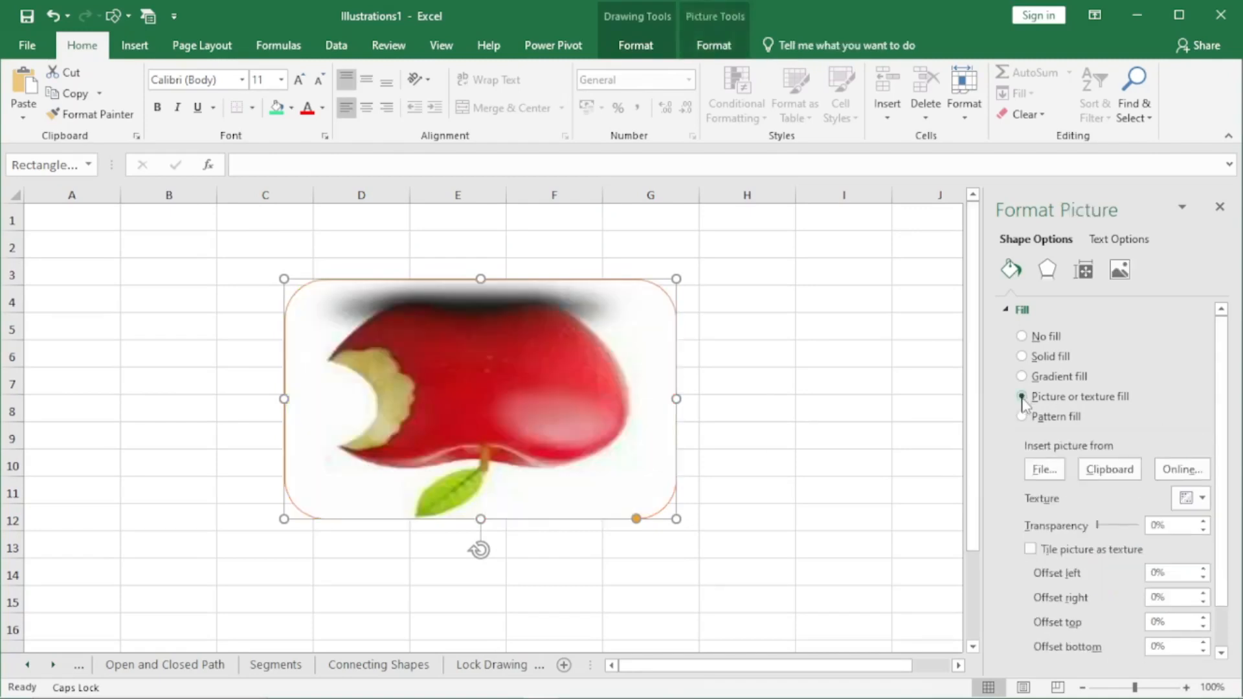
click(1022, 416)
drag(1224, 471, 1221, 428)
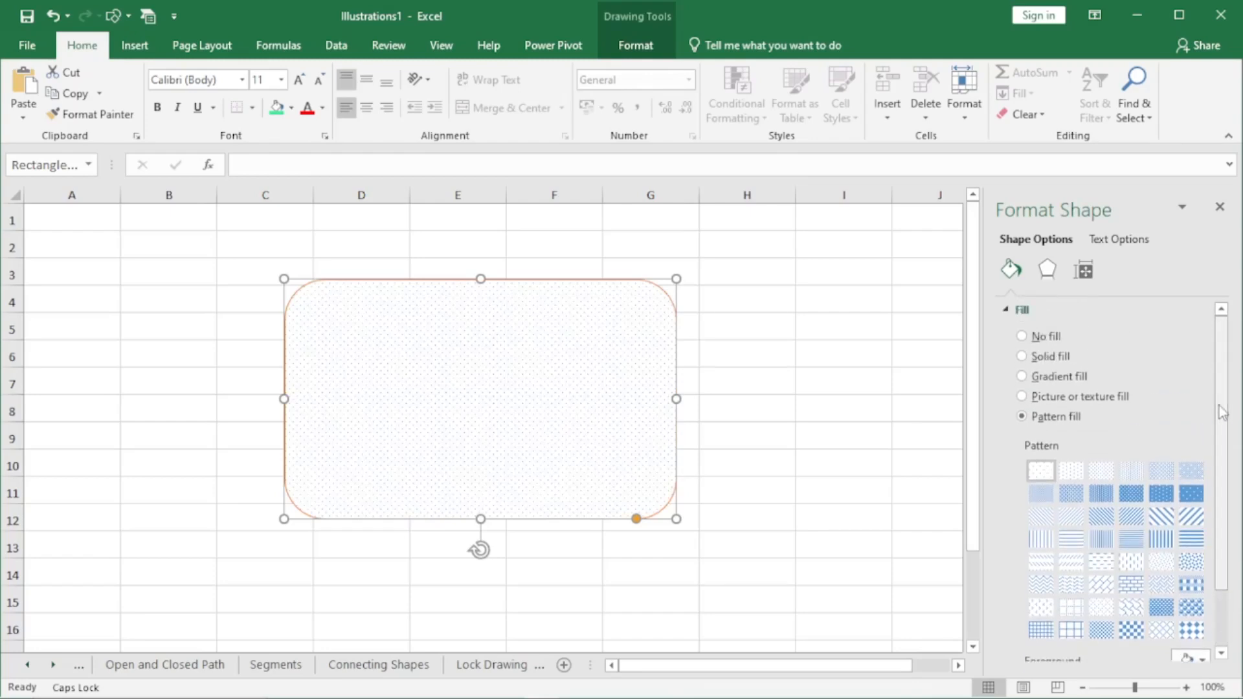
key(ctrl+z)
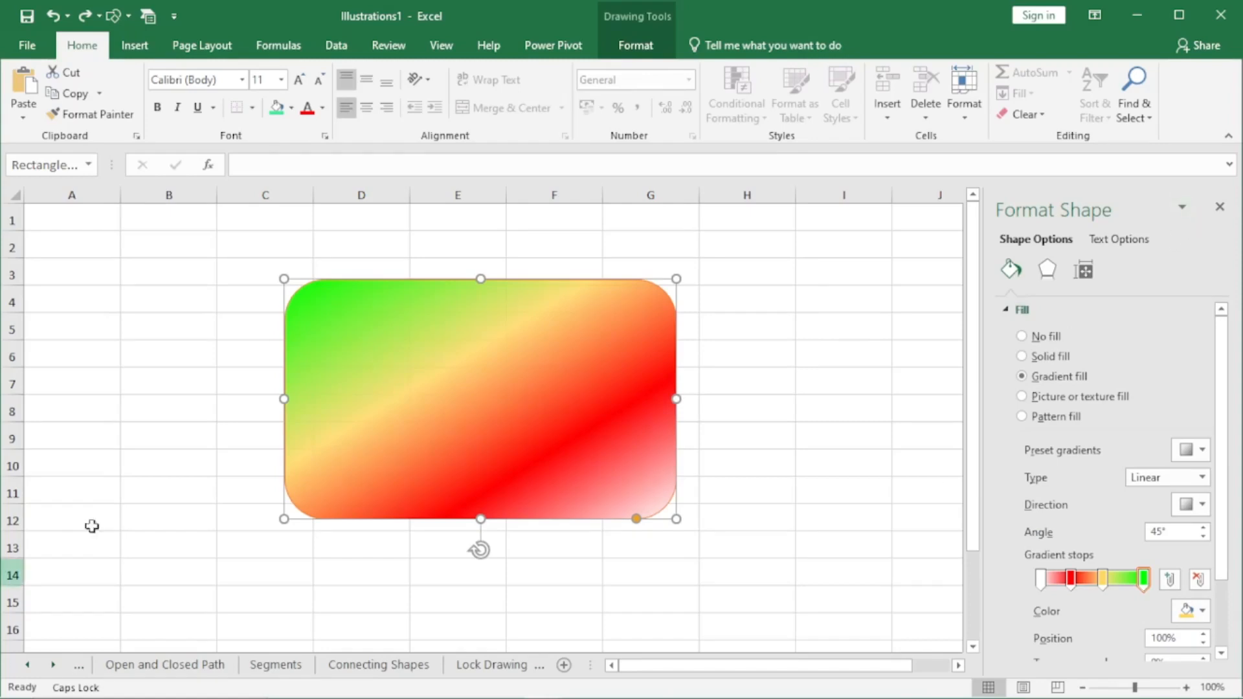
Step: Close the shape formatting options and apply the radial From Center gradient variation to the rounded rectangle's fill
click(1220, 209)
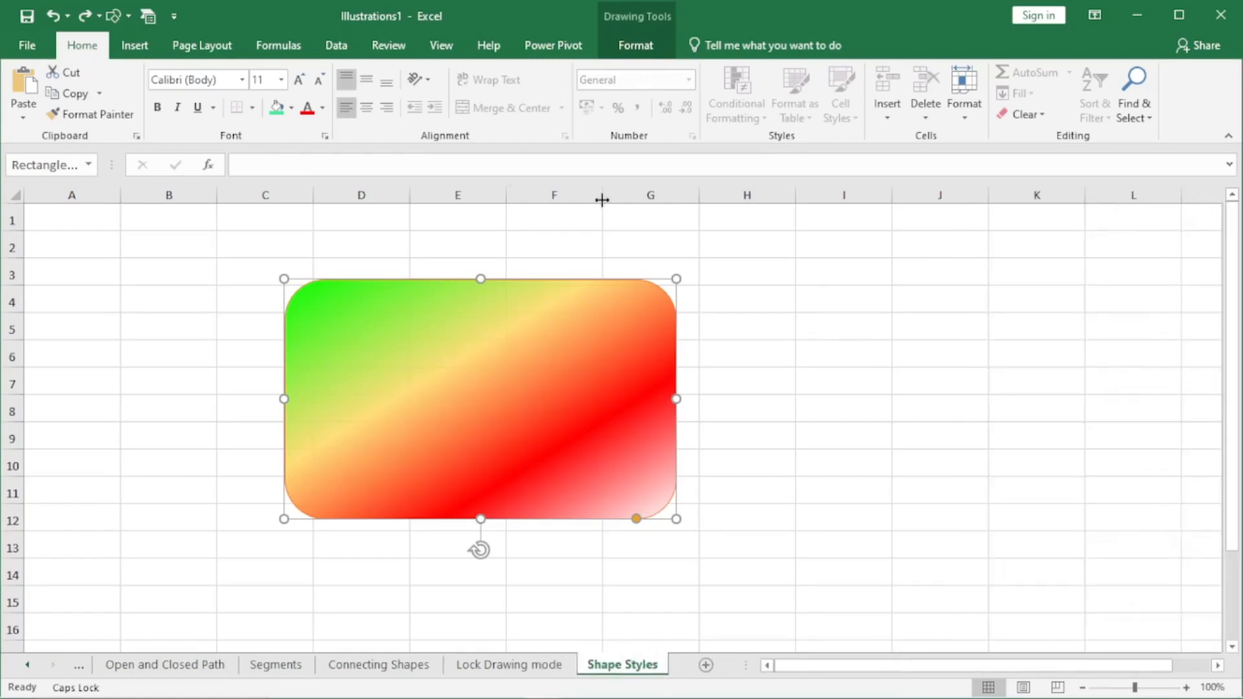
click(654, 47)
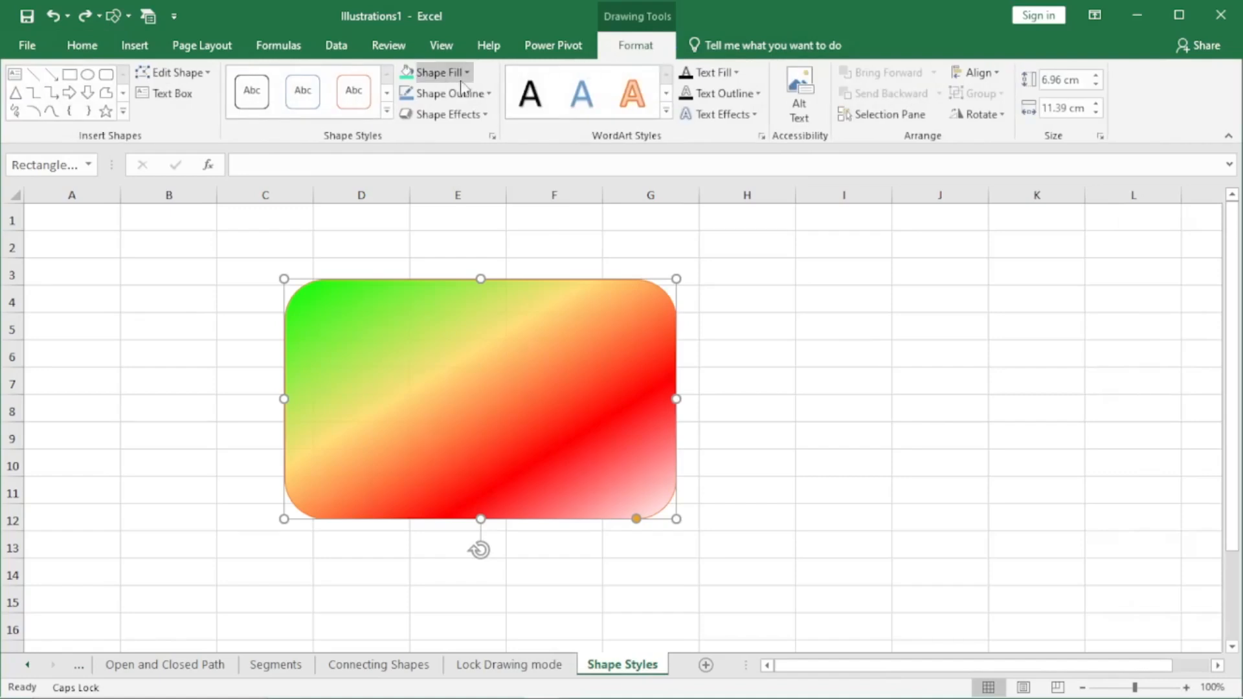
click(469, 73)
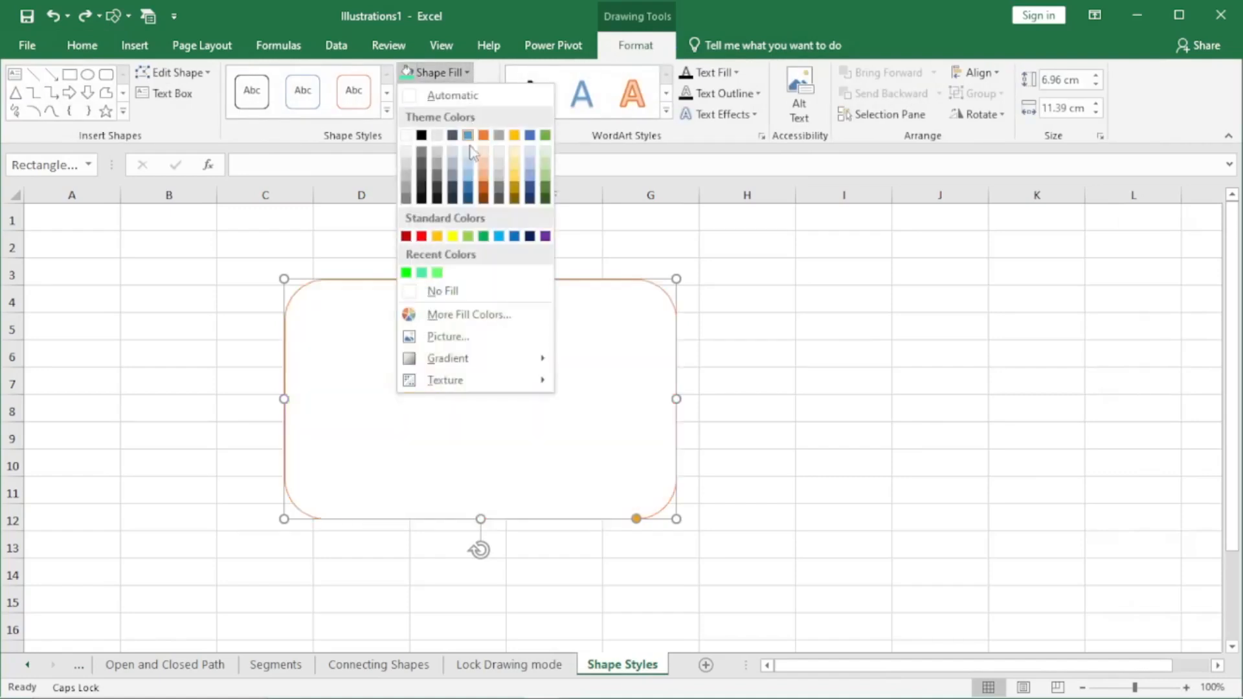
mouse_move(467, 387)
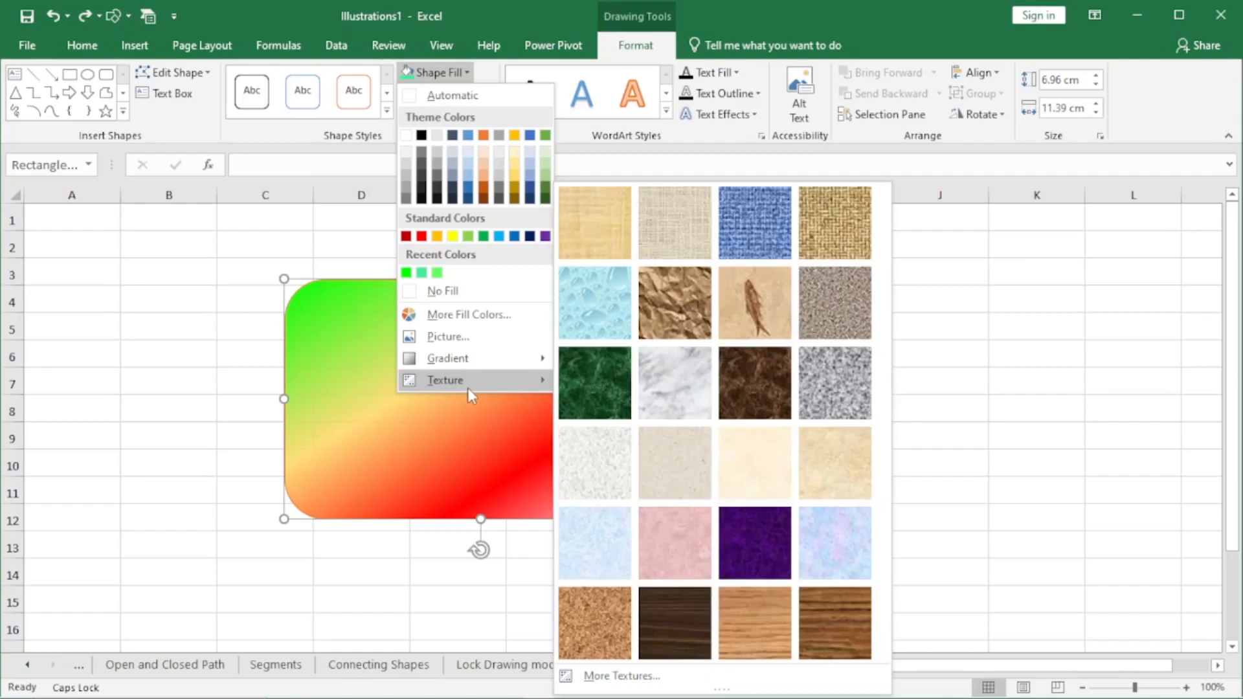
mouse_move(477, 369)
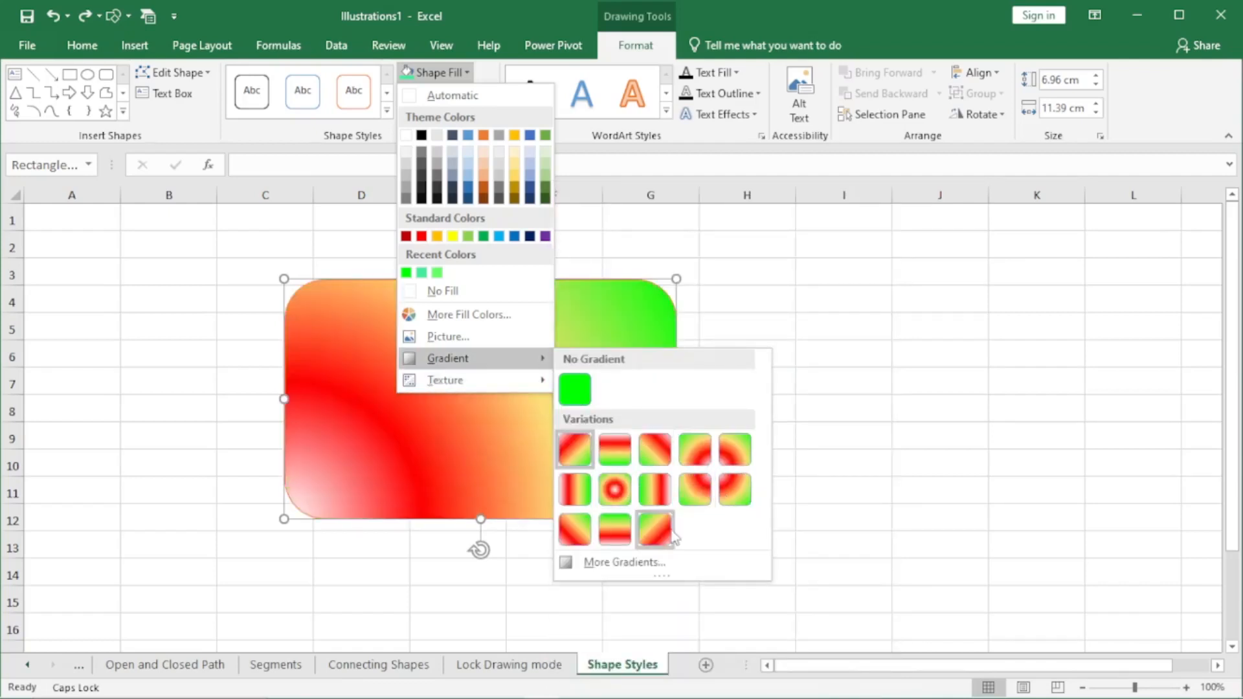
click(614, 492)
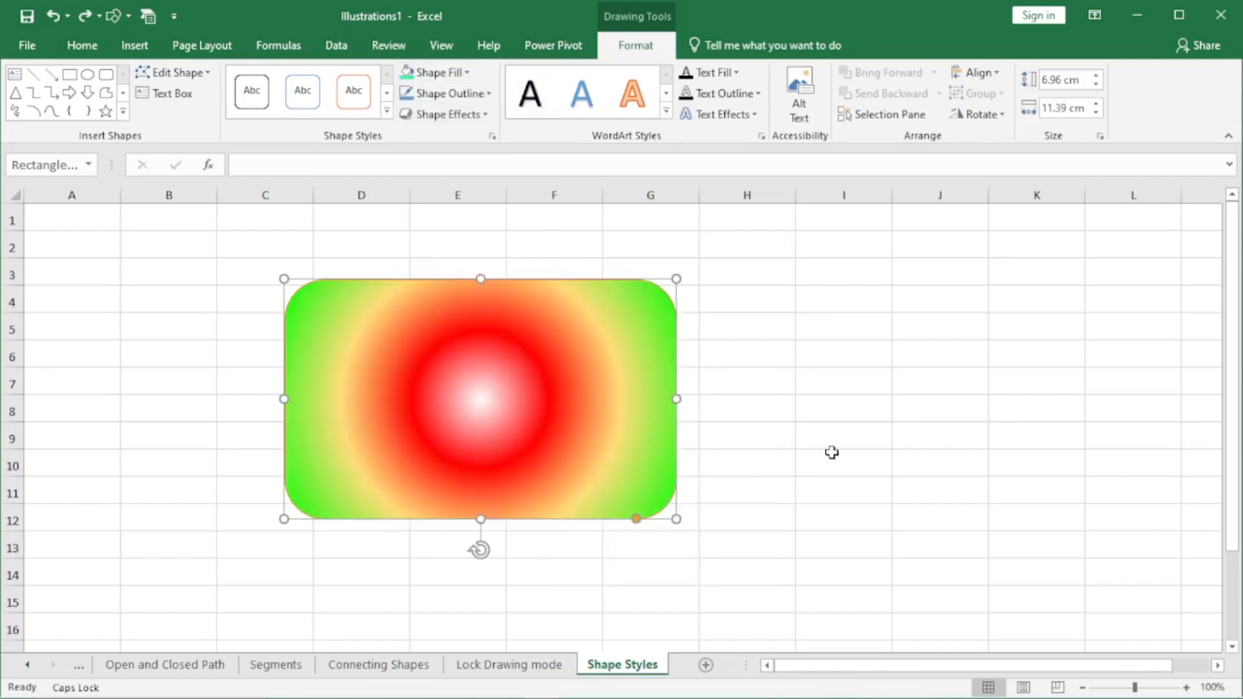
Step: Fill the rounded rectangle with the Cork texture
click(467, 73)
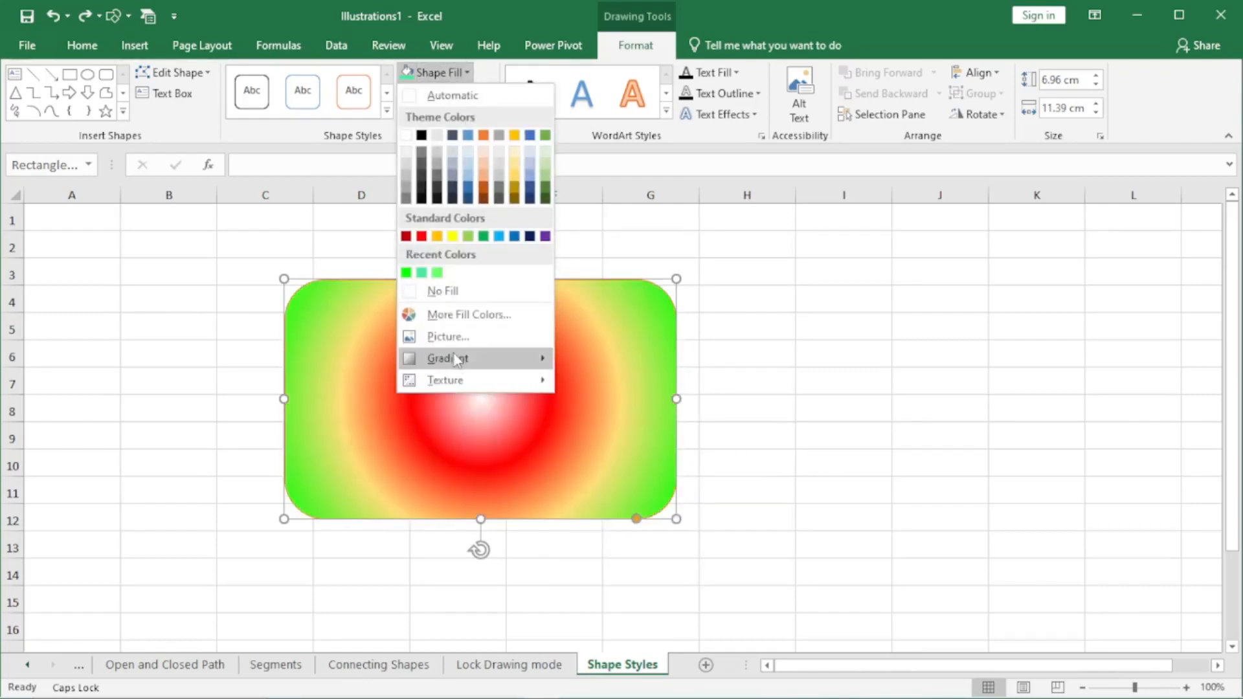
mouse_move(457, 362)
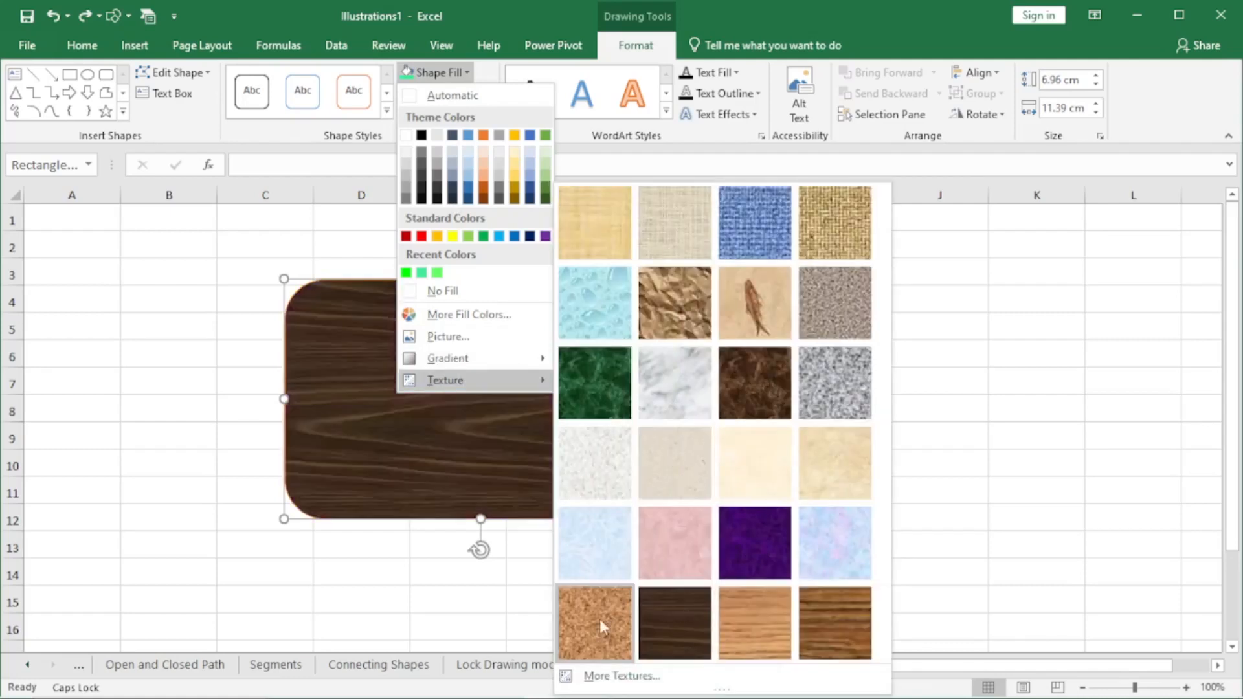
click(596, 626)
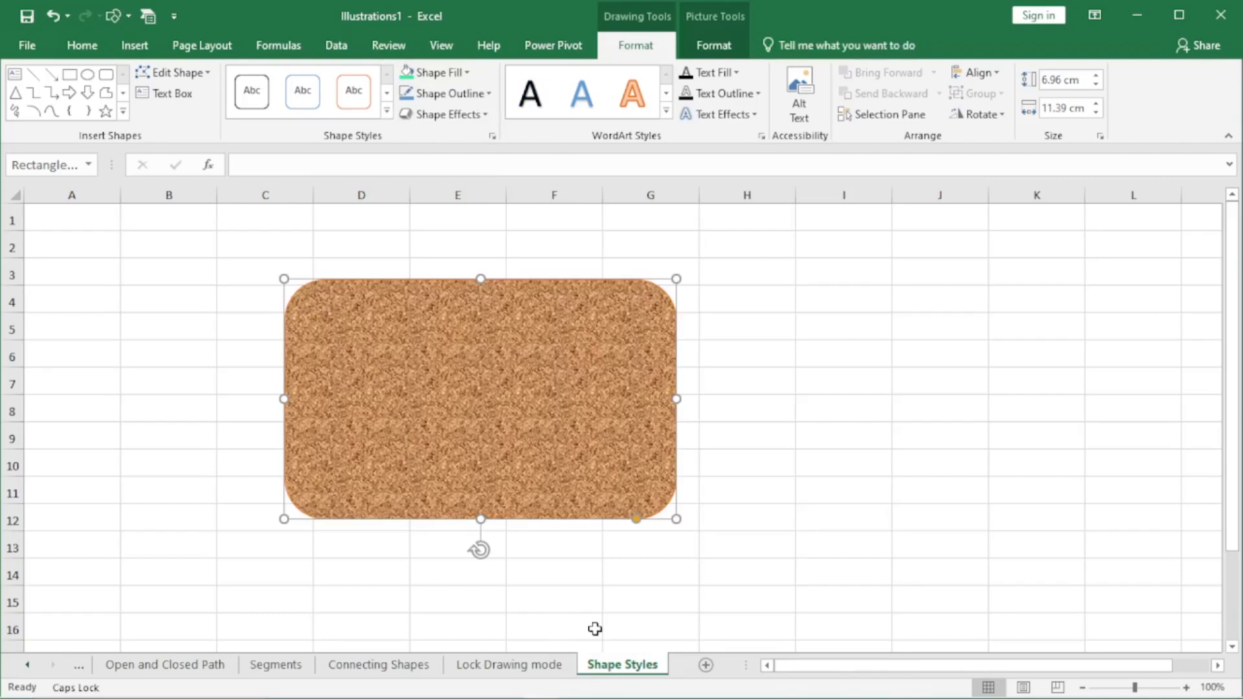
Step: Open the More Textures options for the rounded rectangle's fill
click(441, 72)
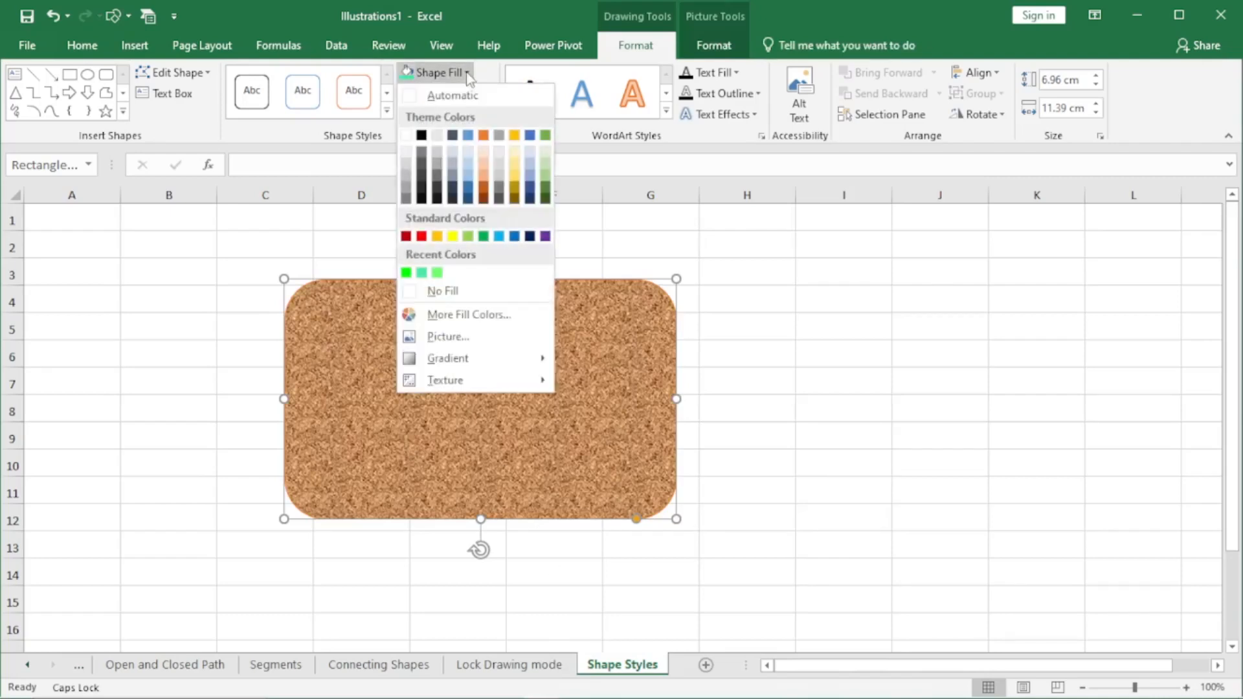
mouse_move(438, 382)
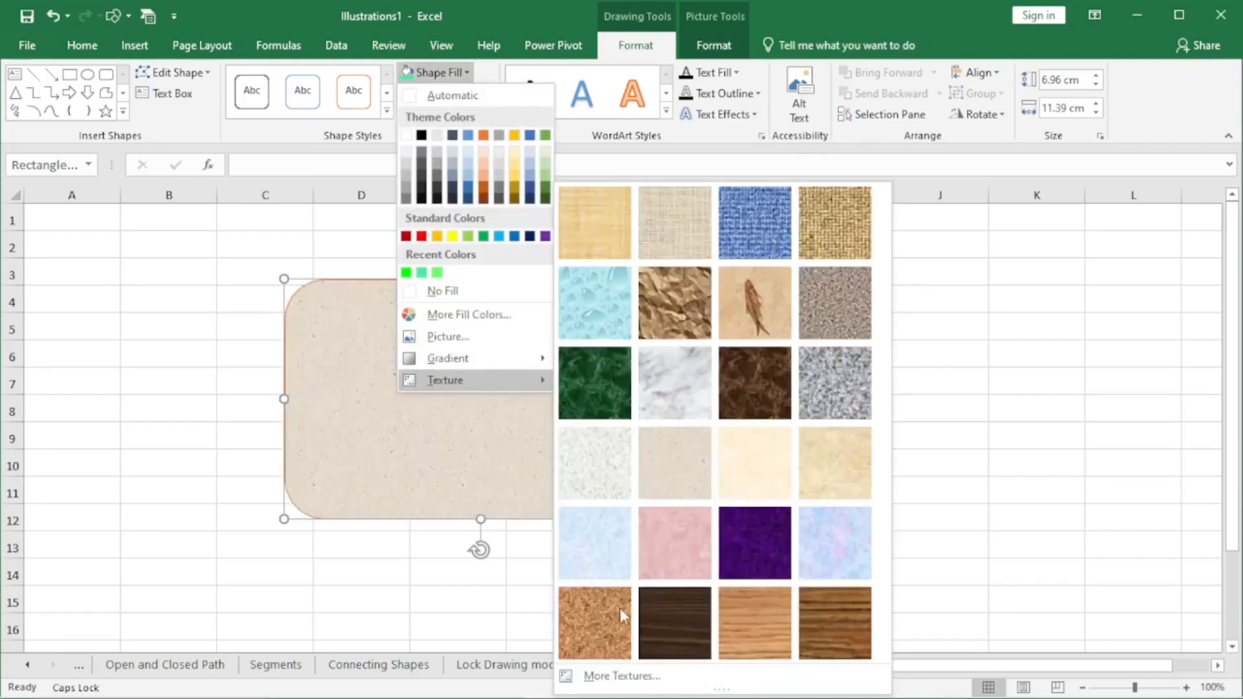
click(619, 680)
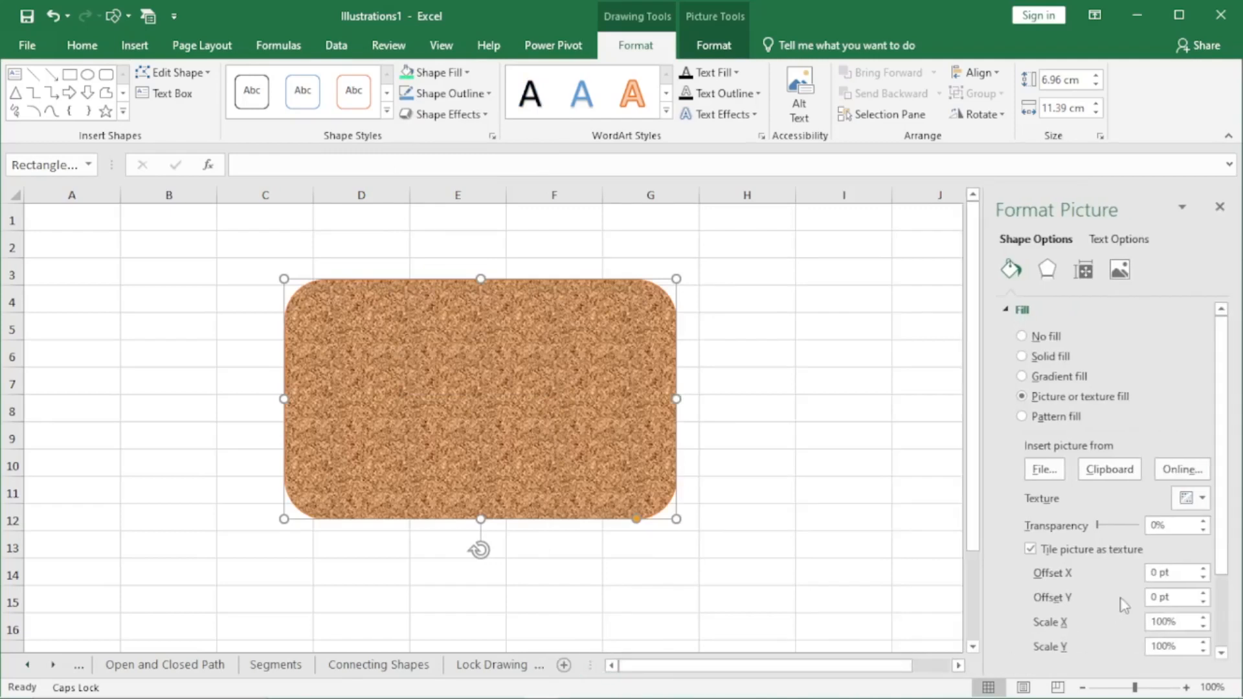
Step: Set the cork texture's Offset X to 9 pt and its Scale Y to 65%
click(1203, 569)
click(1203, 569)
click(1203, 569)
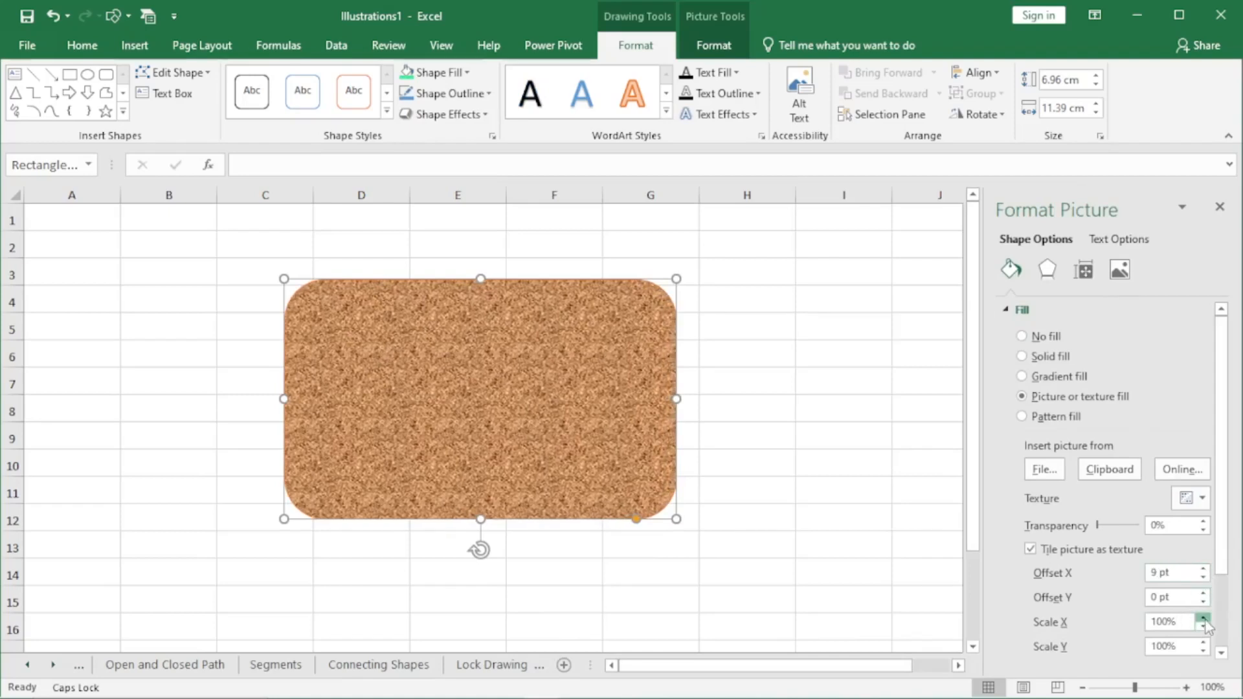
drag(1205, 655, 1205, 657)
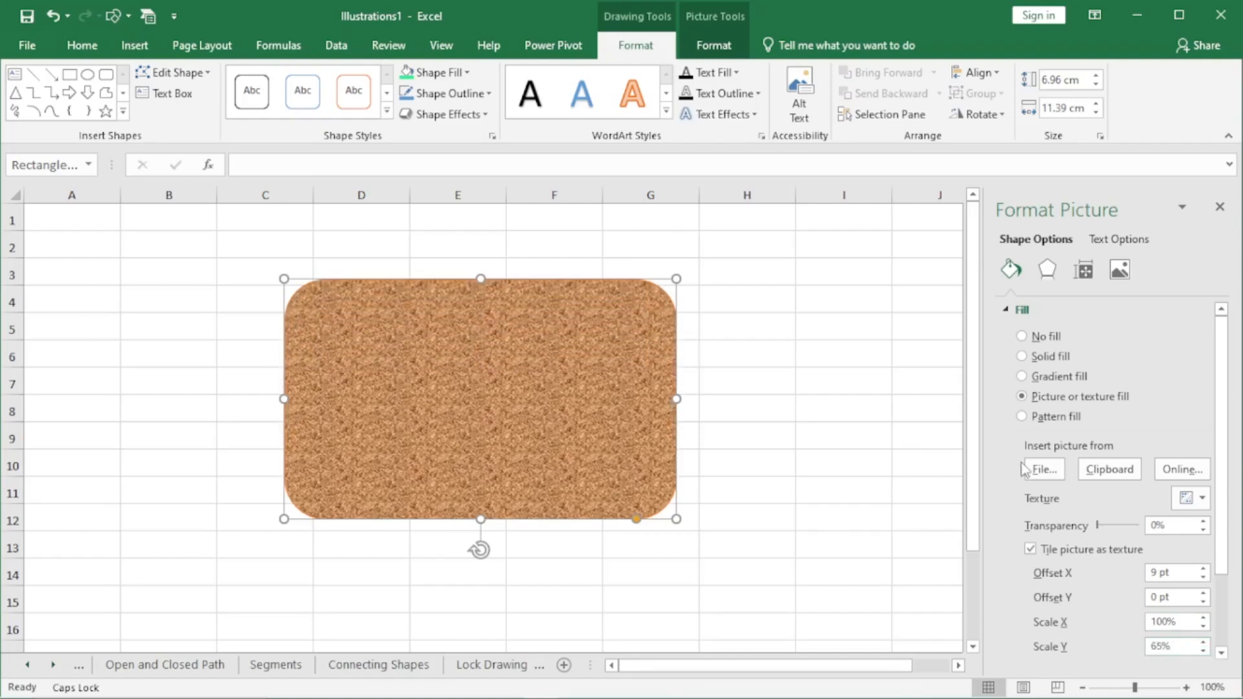
Step: Try the cork fill without tiling the picture as texture, restore the tiling, and close the picture formatting options
click(1031, 549)
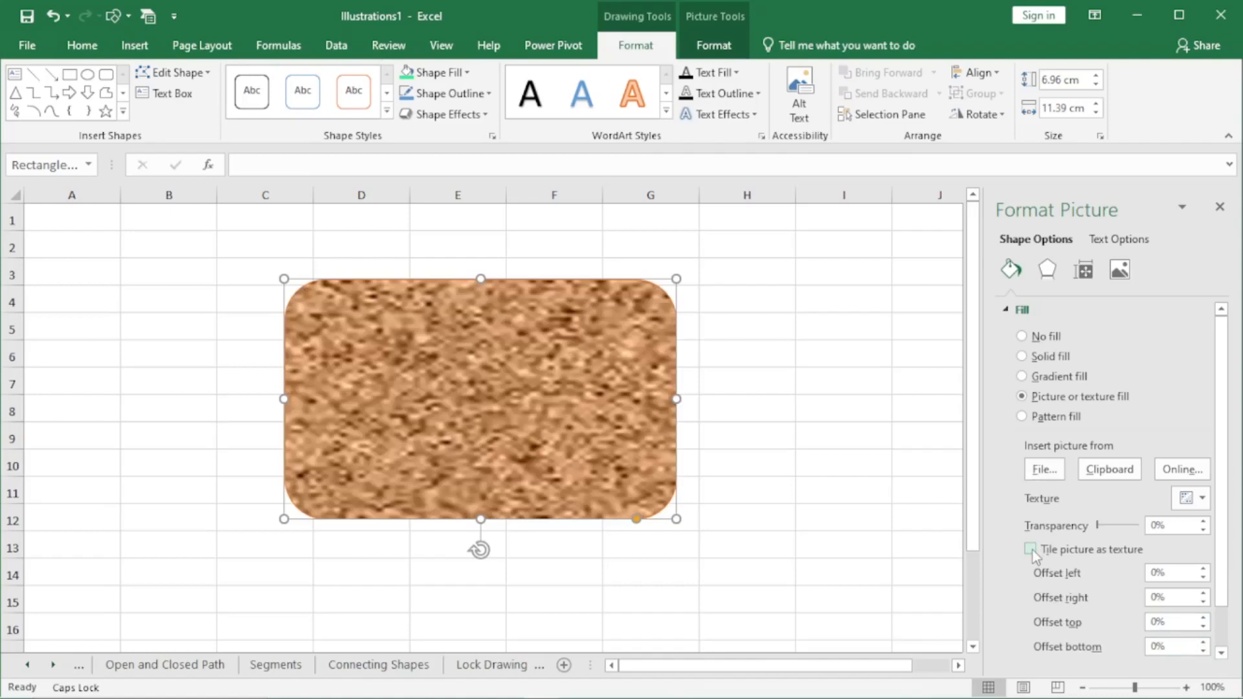
click(1030, 549)
click(1031, 550)
click(1031, 550)
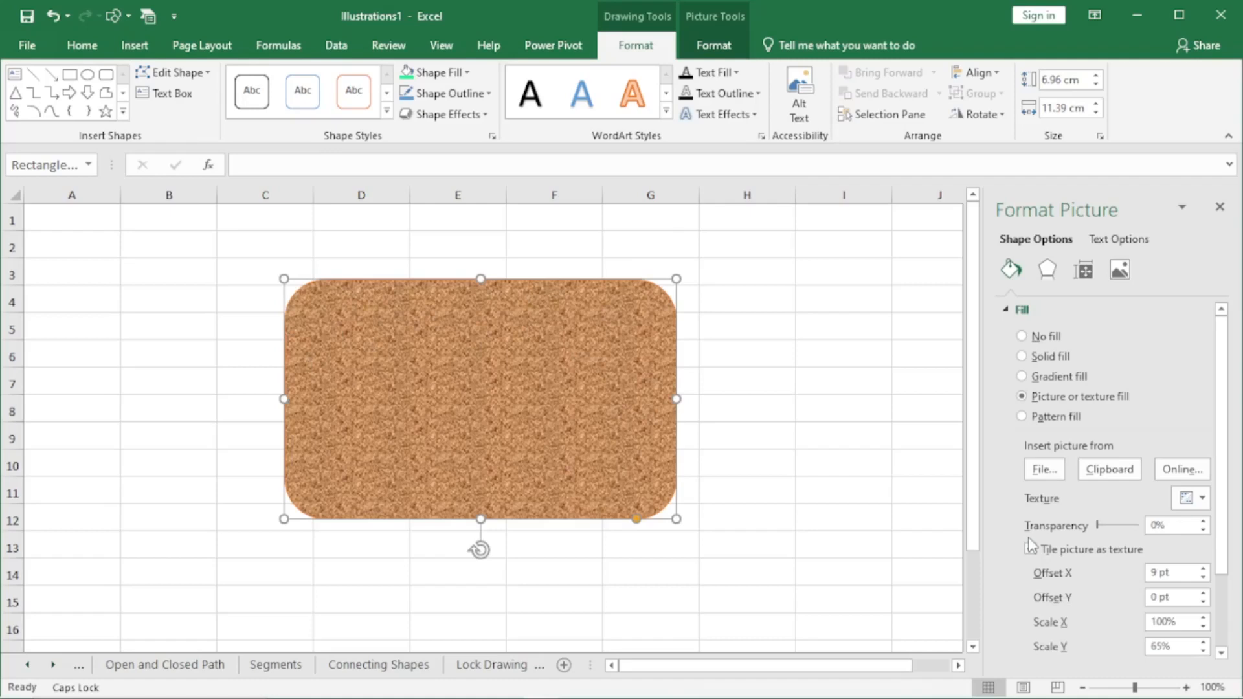
click(1218, 204)
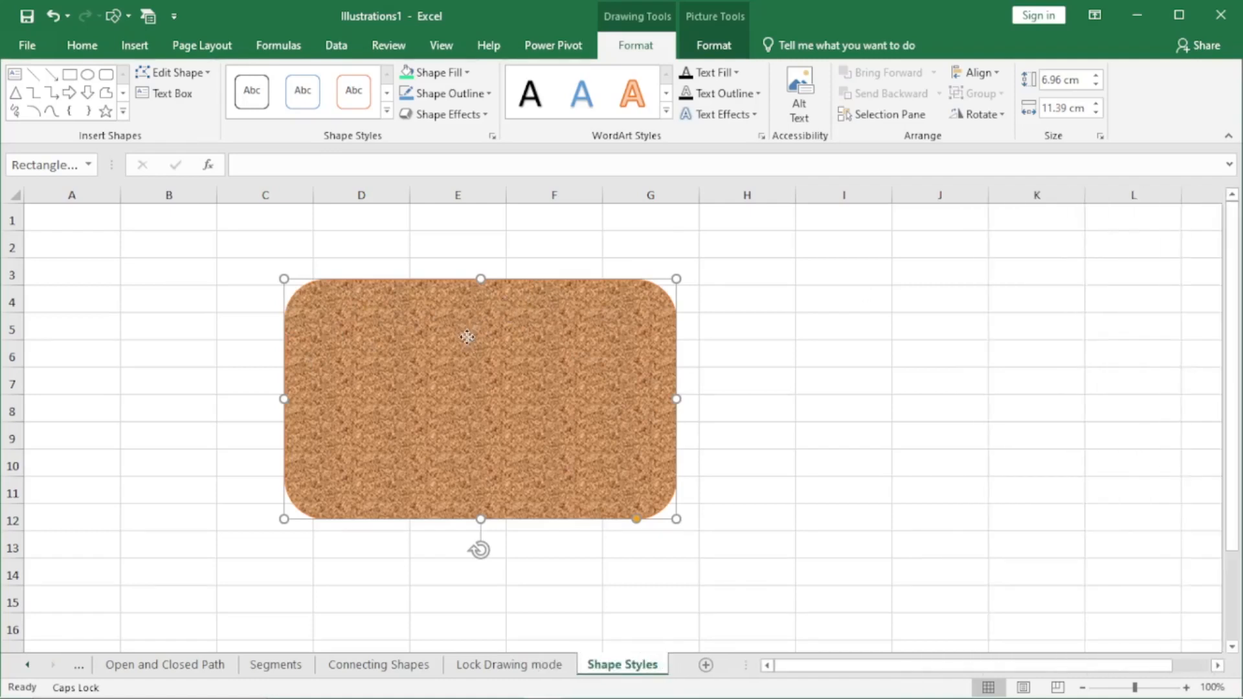
Step: Apply the solid orange preset shape style to the rounded rectangle and move it to columns H through L, starting at row 3
click(386, 115)
click(353, 237)
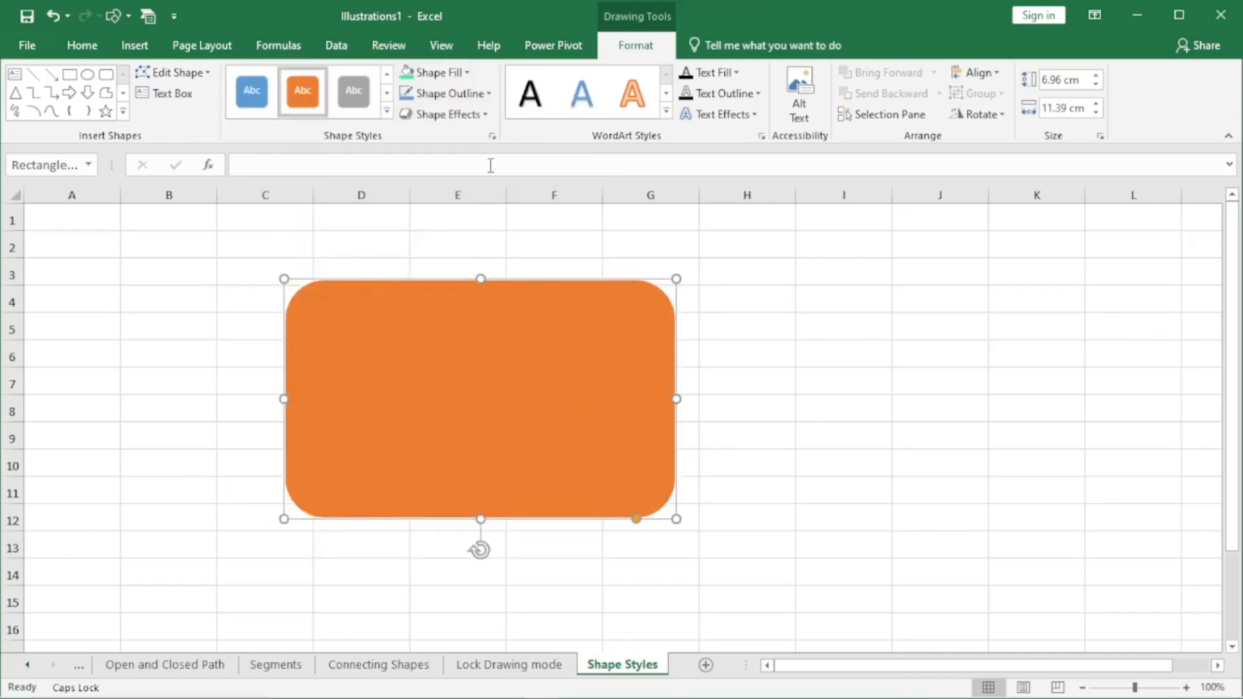
drag(572, 276, 1038, 263)
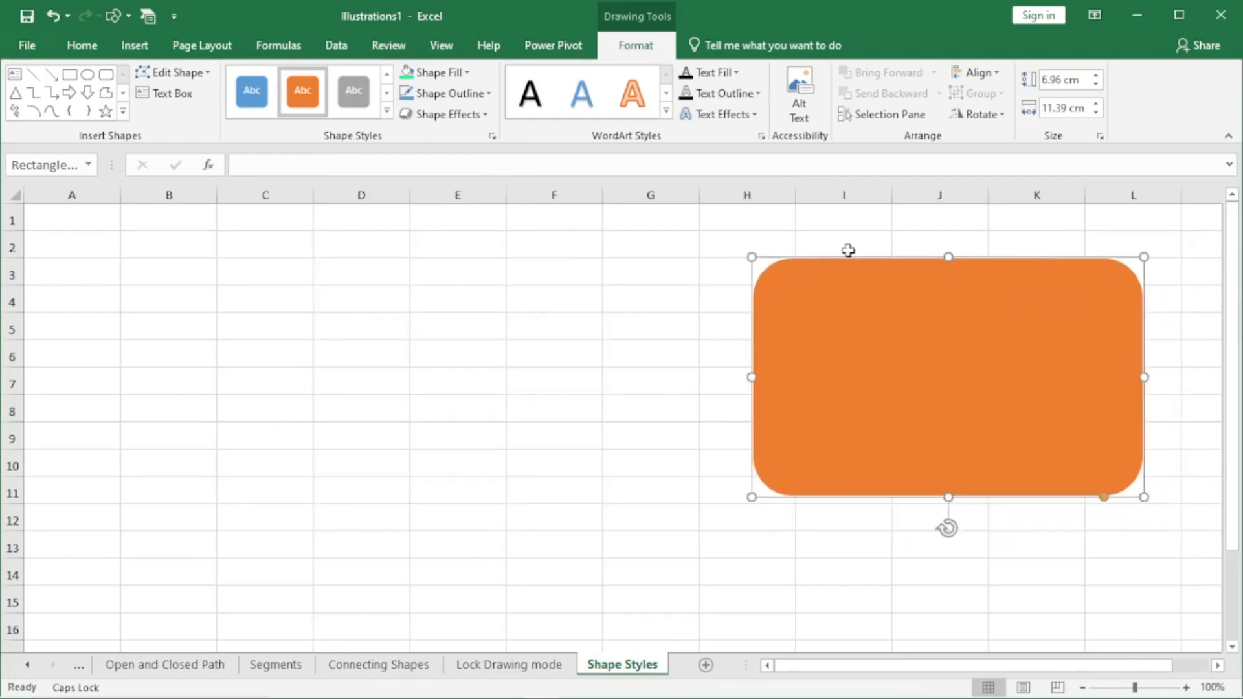
Step: Try the recent bright green on the rectangle's outline, and recolor the outline with the custom light green RGB 190, 237, 171
click(490, 94)
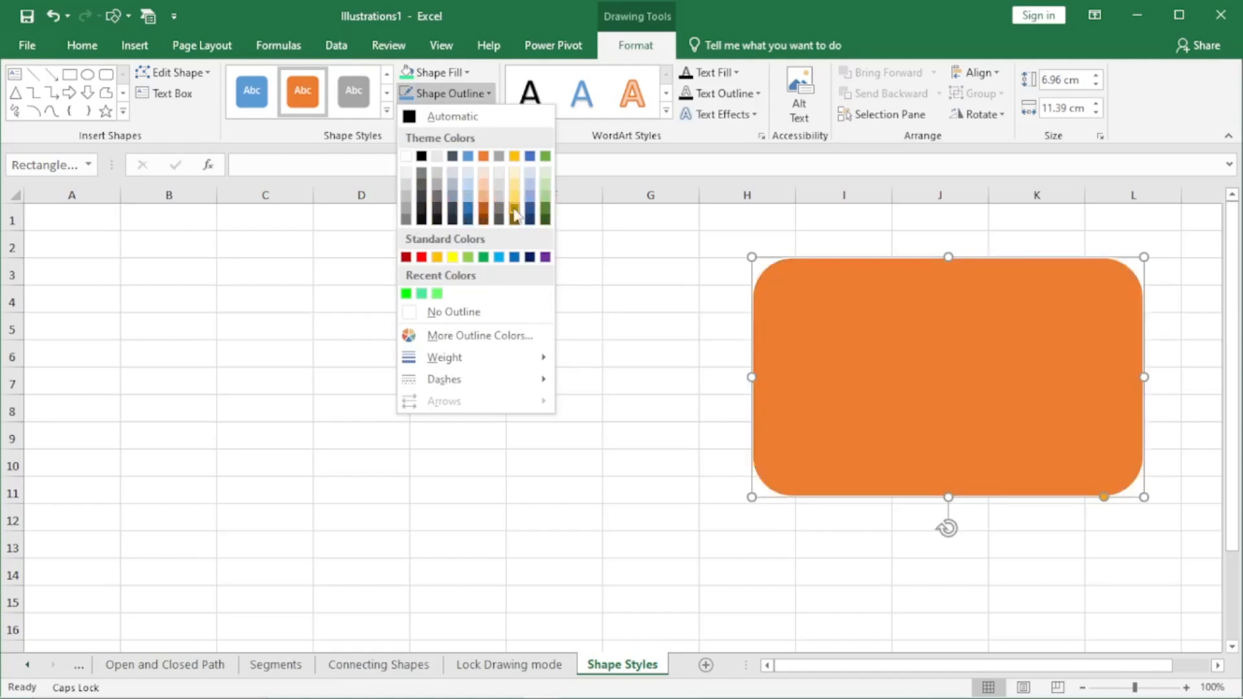
click(407, 293)
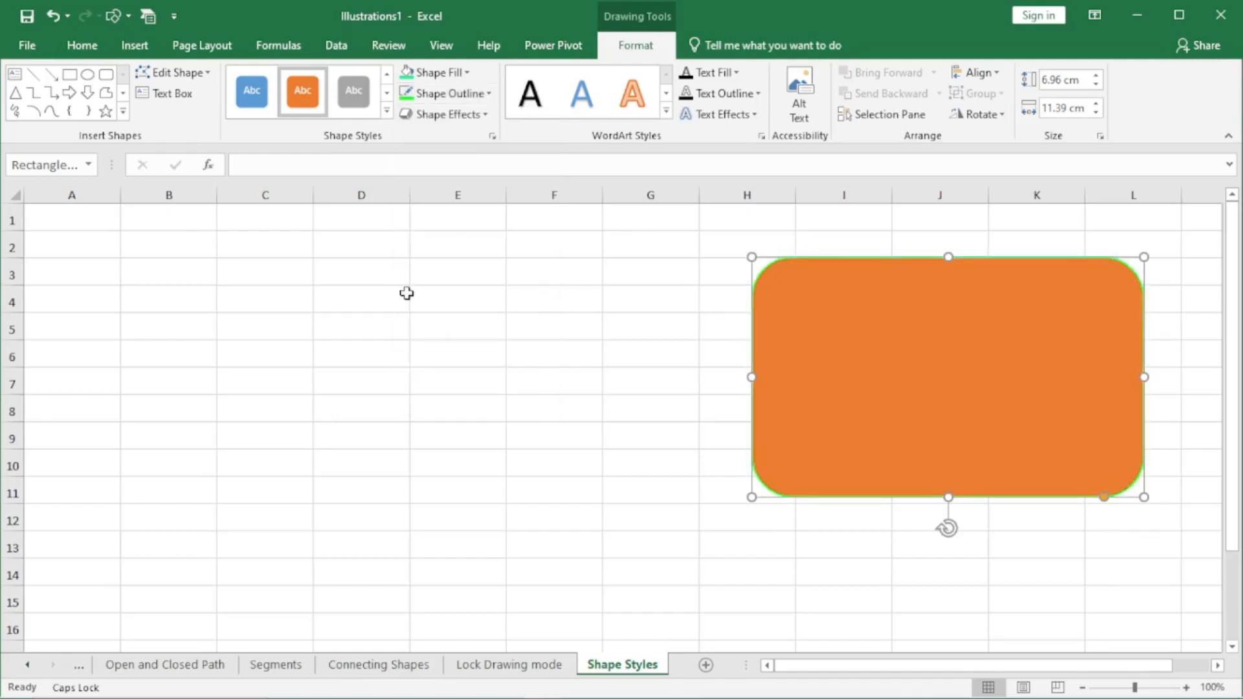
click(489, 96)
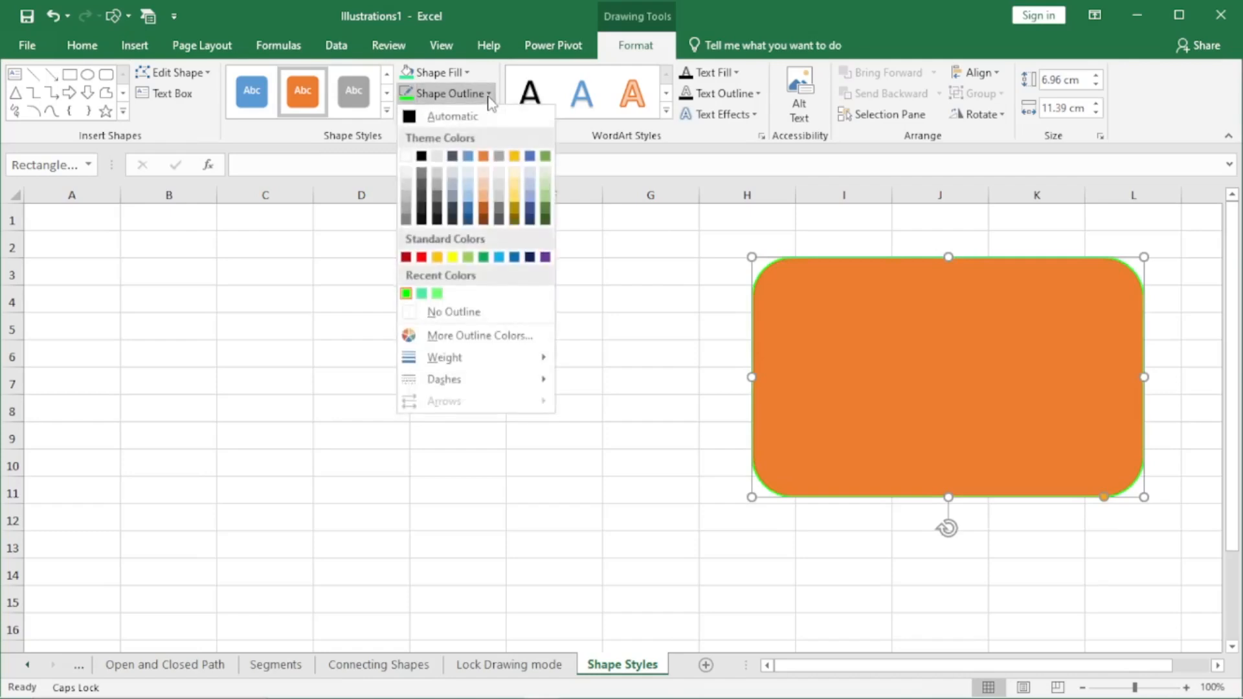
click(487, 336)
click(816, 314)
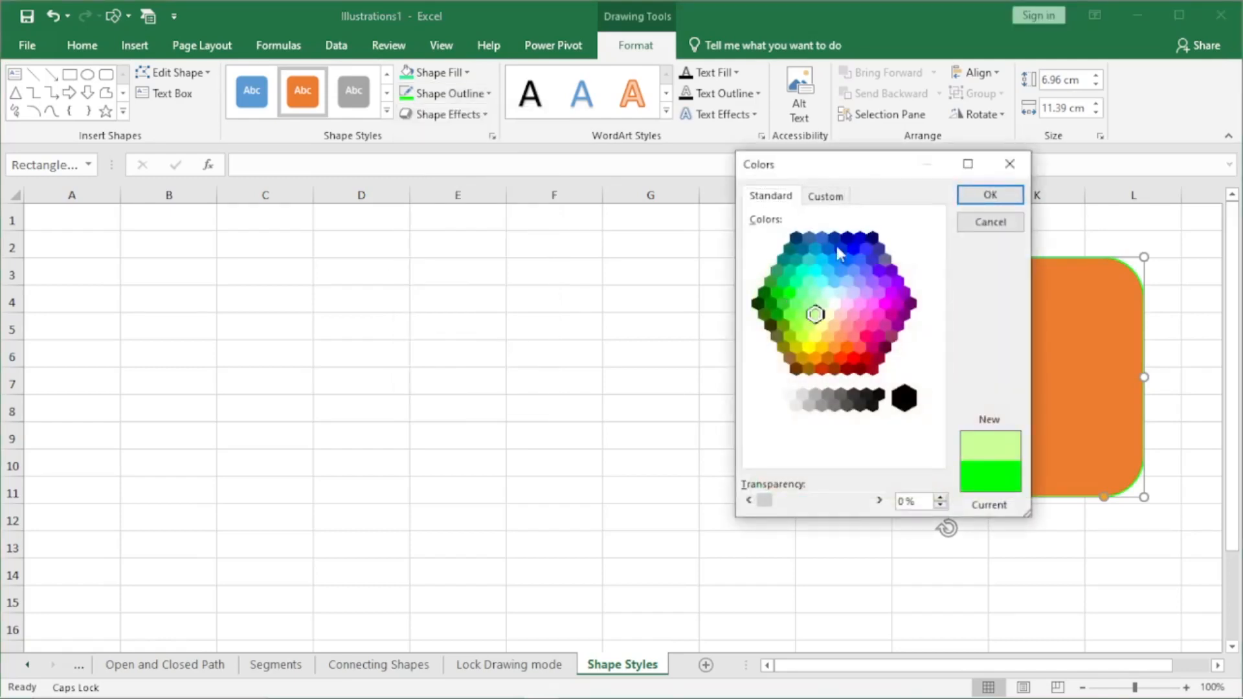
click(826, 195)
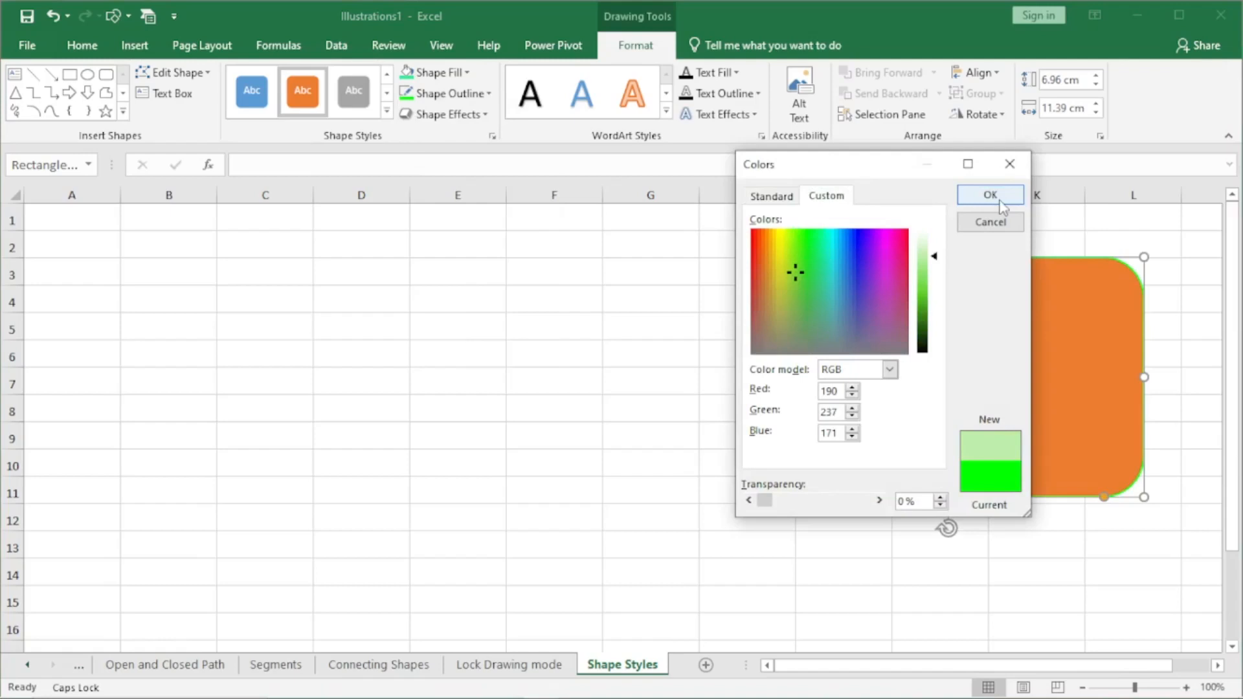
click(991, 195)
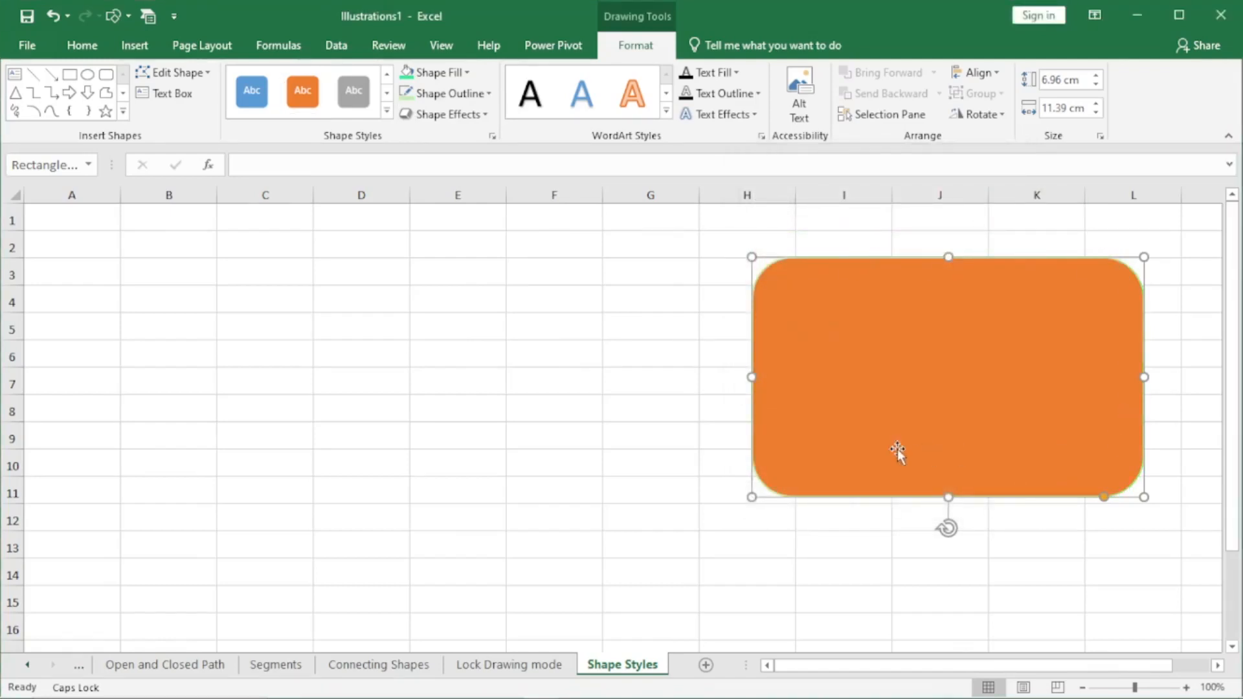
Step: Set the rectangle's outline weight to 4½ pt
click(491, 94)
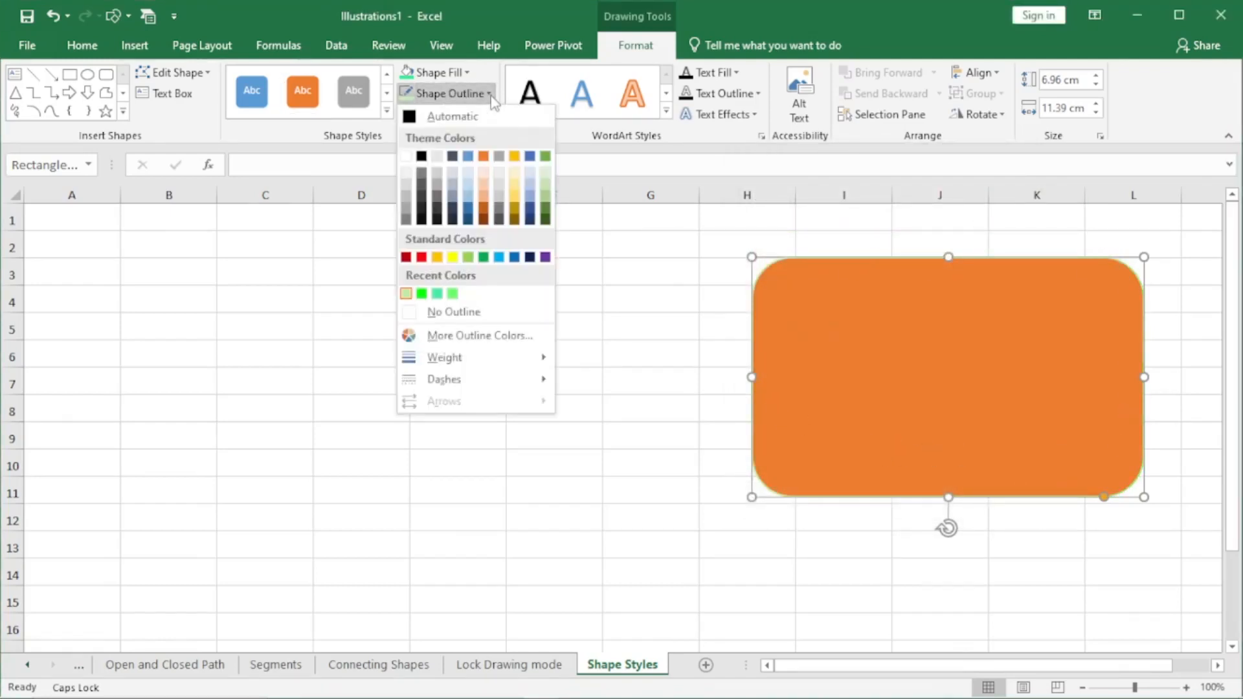
mouse_move(494, 365)
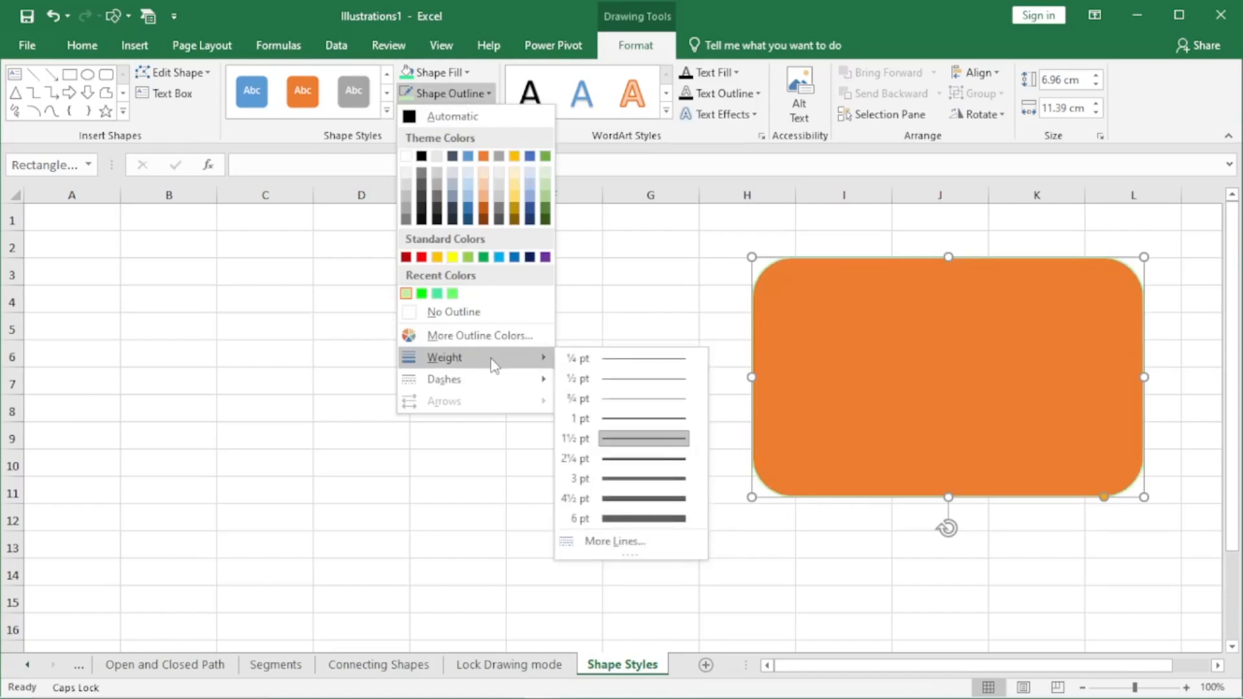
click(637, 501)
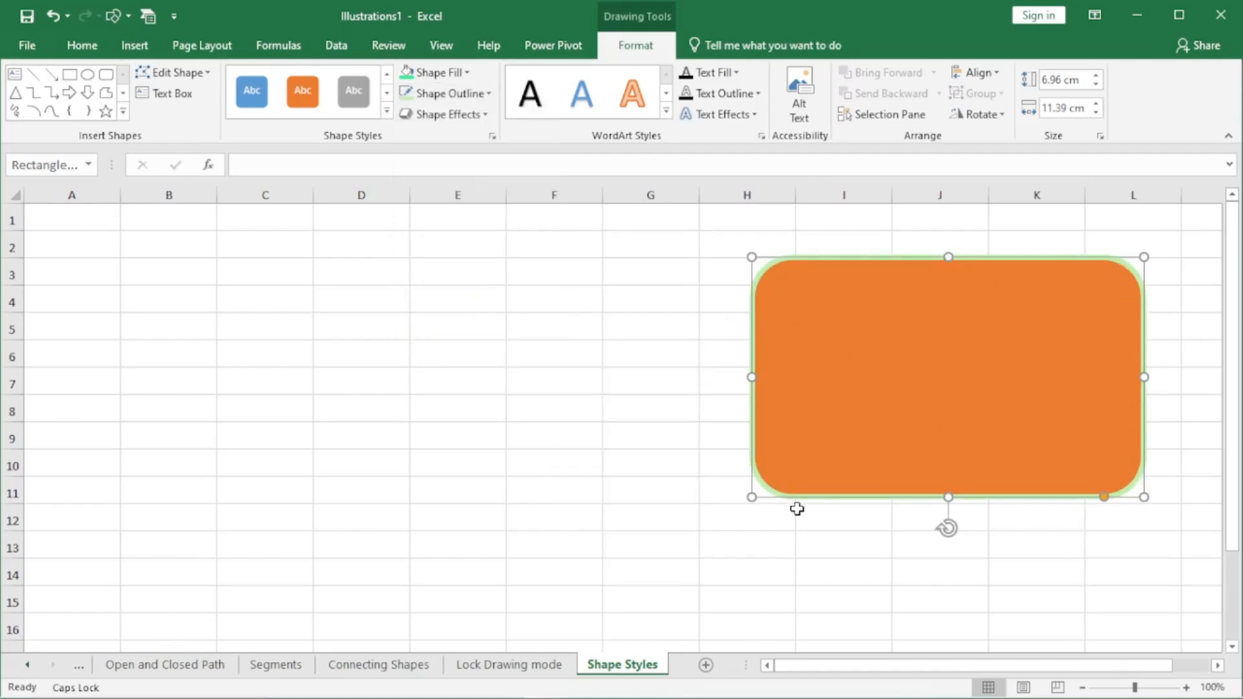
Step: Open the More Lines options for the rectangle's outline and move the shape back over columns E through I
click(487, 94)
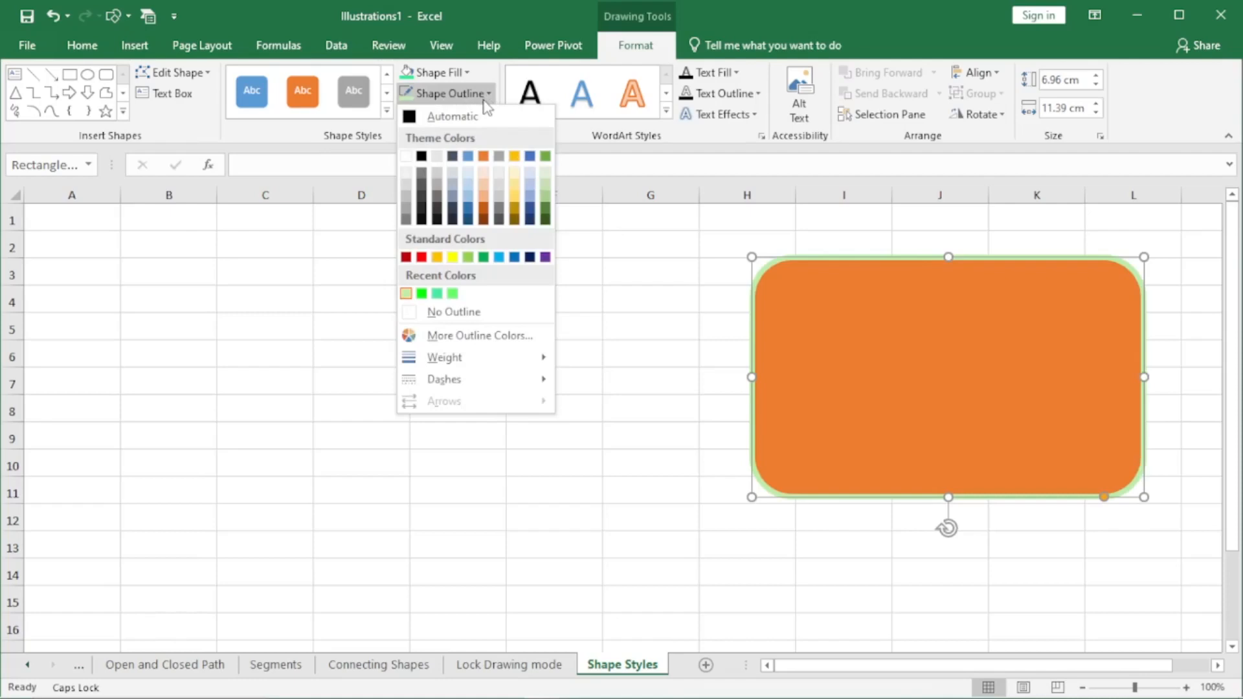
mouse_move(516, 362)
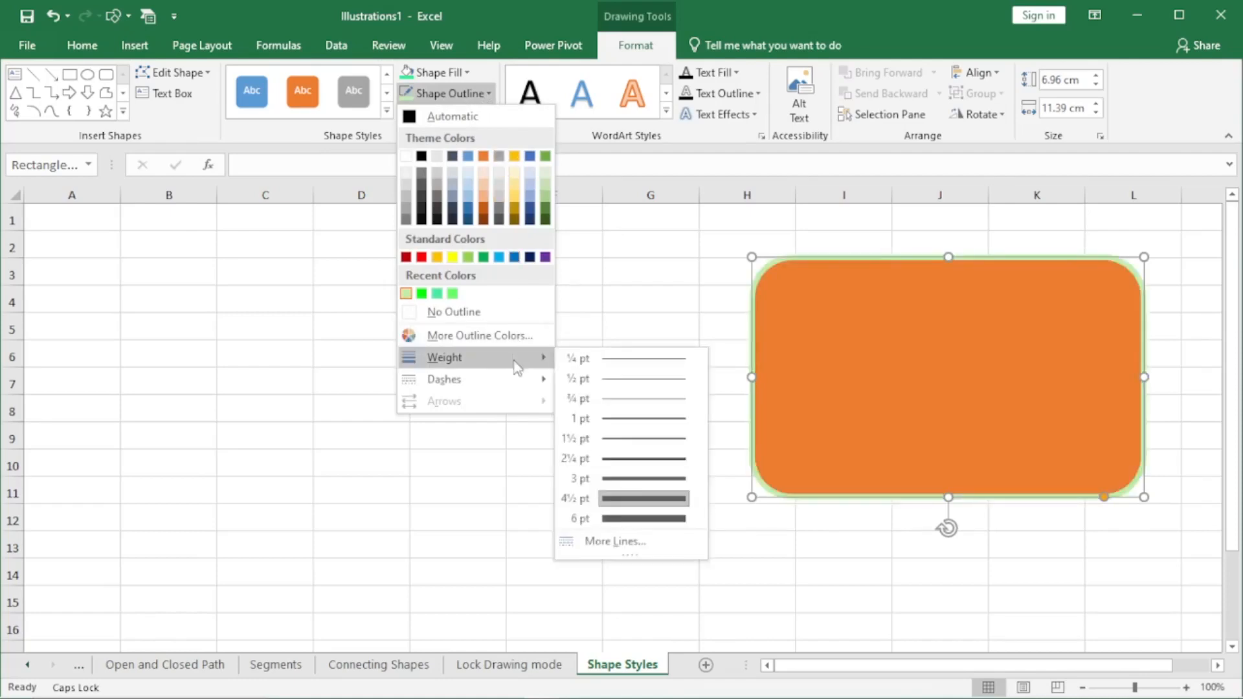
click(631, 544)
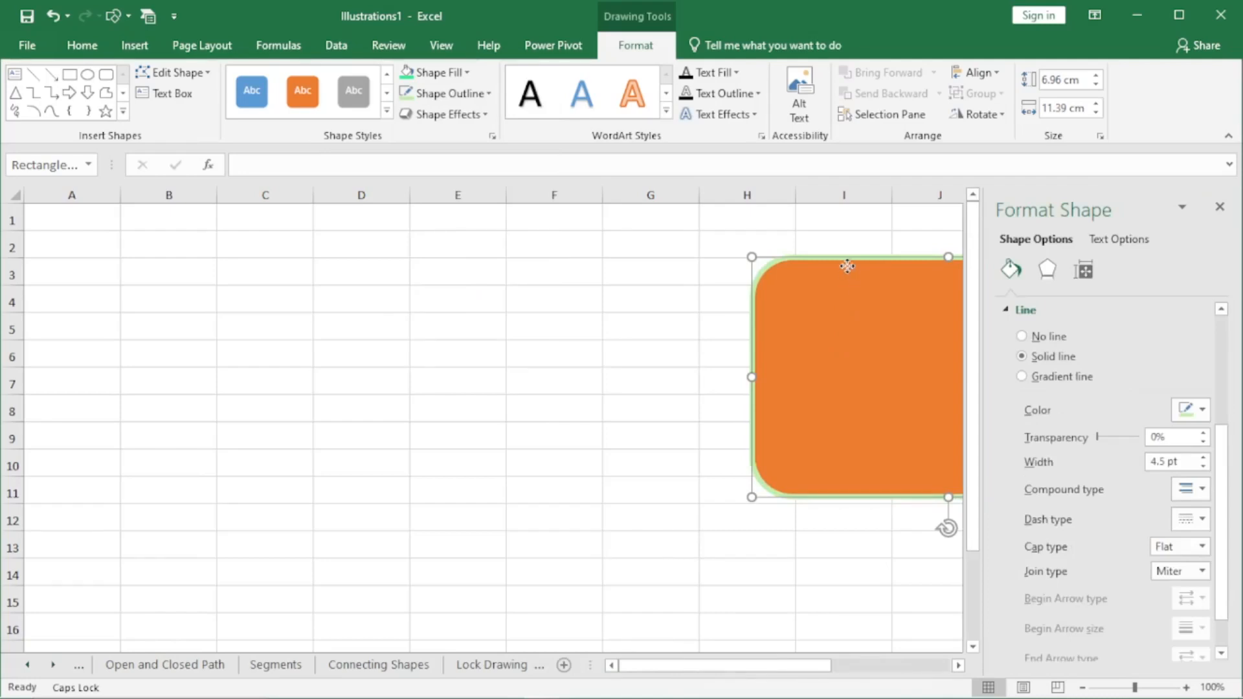
drag(848, 266, 527, 261)
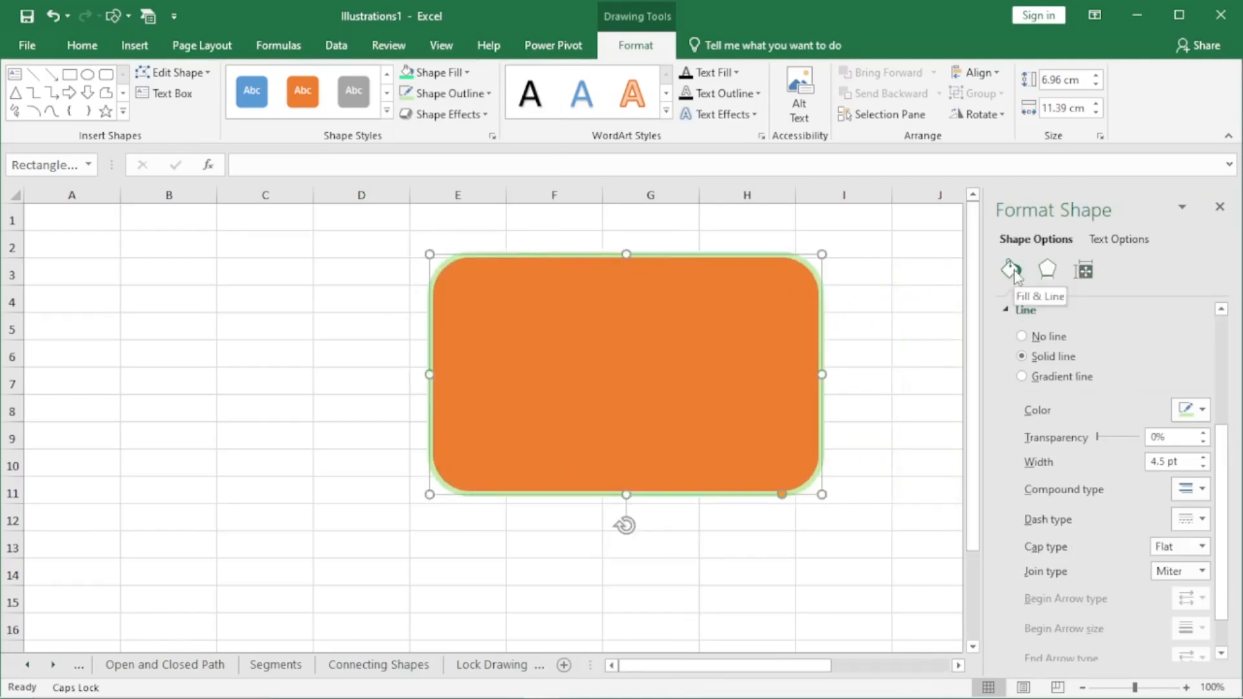
Step: Try No line and Gradient line on the rectangle's outline, returning it to Solid line
mouse_move(1232, 461)
mouse_down()
mouse_move(1212, 355)
mouse_move(1218, 465)
mouse_up()
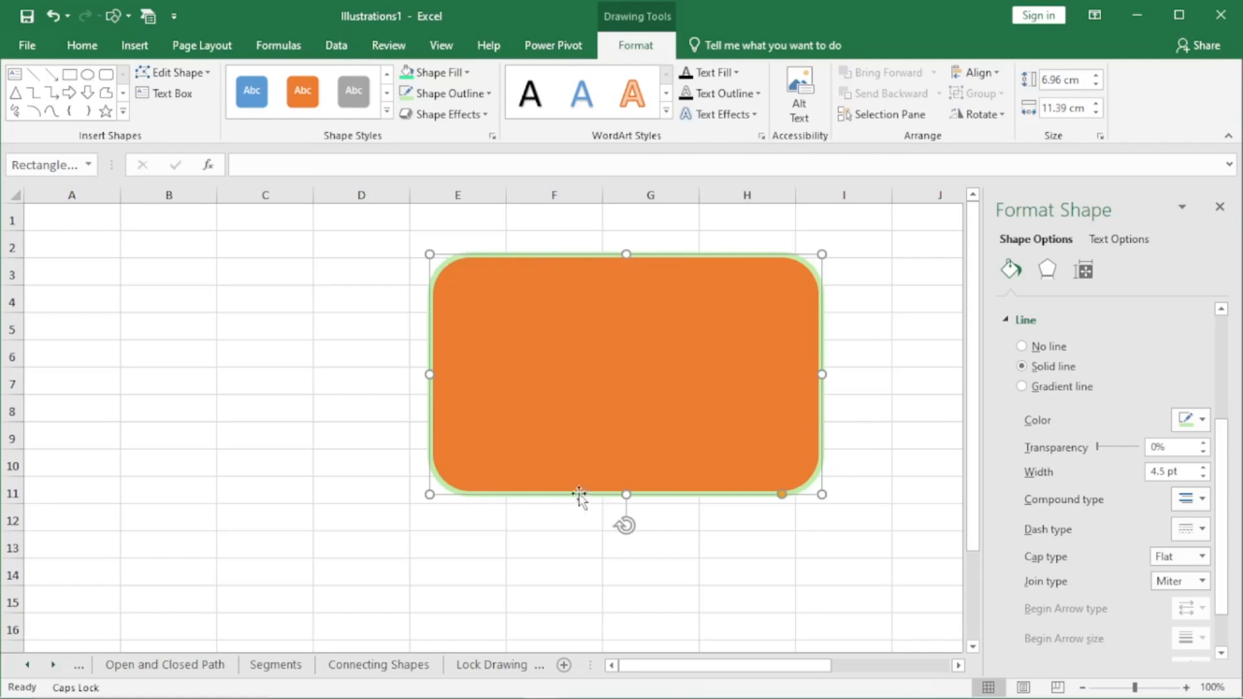
drag(1221, 467, 1221, 435)
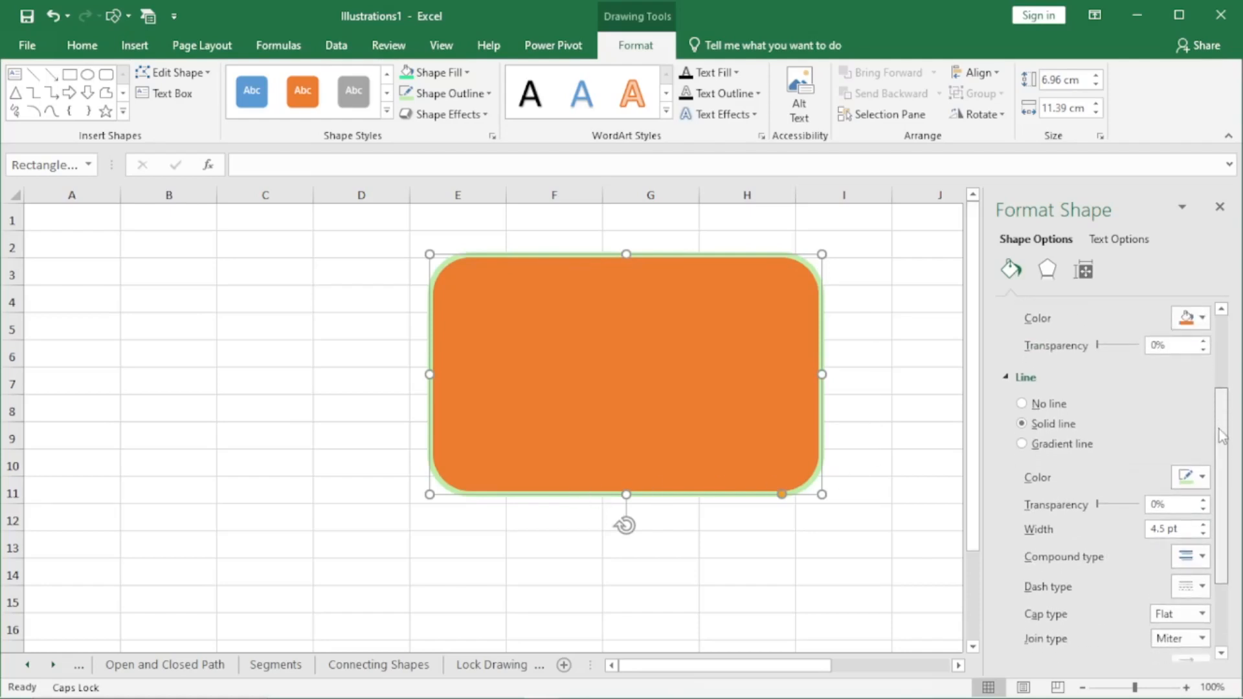
click(1022, 403)
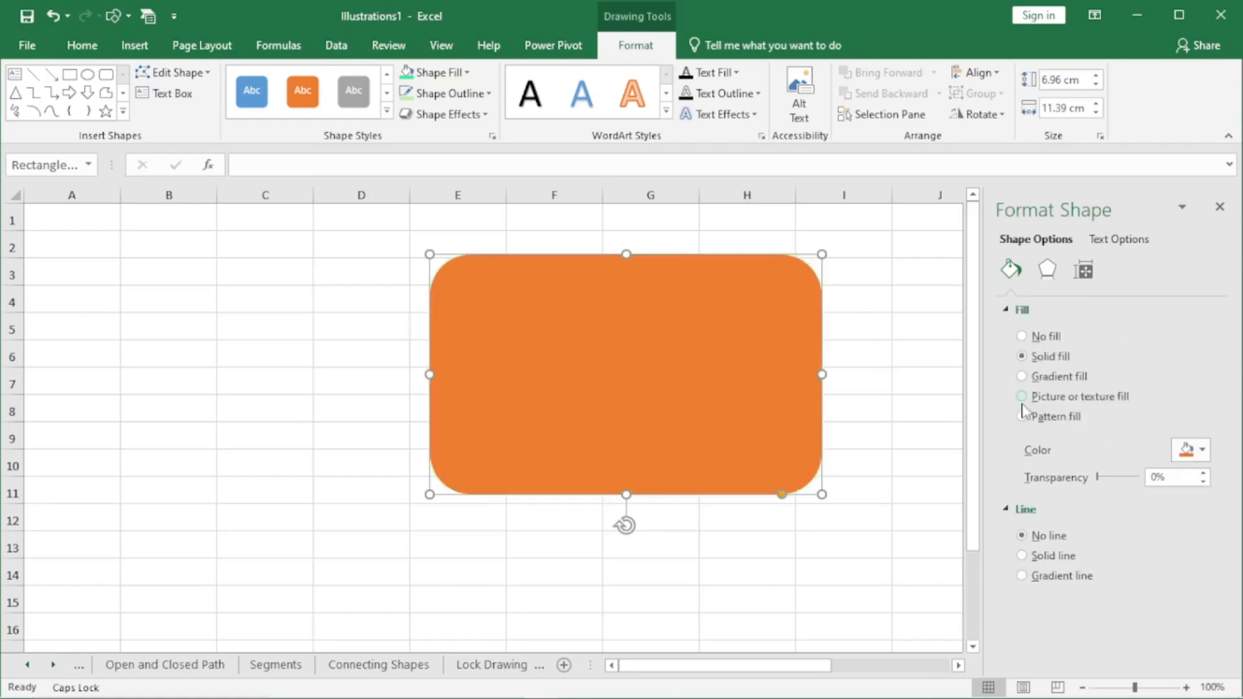
click(1022, 556)
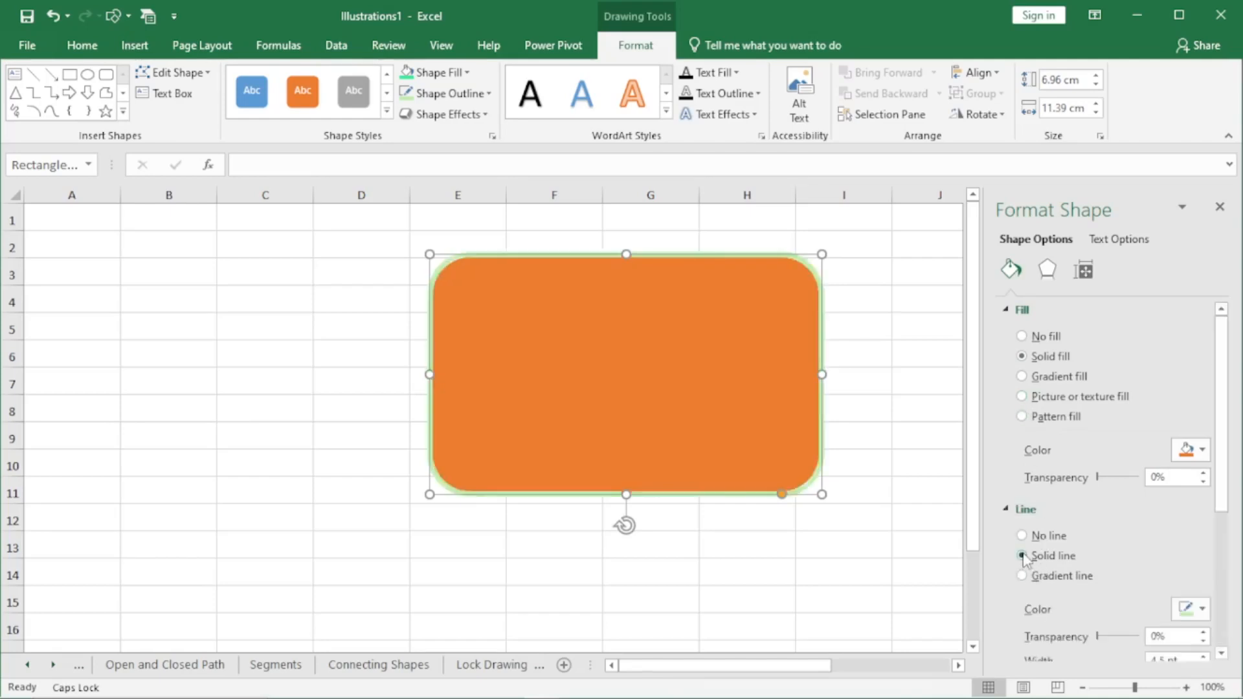
drag(1222, 476, 1239, 574)
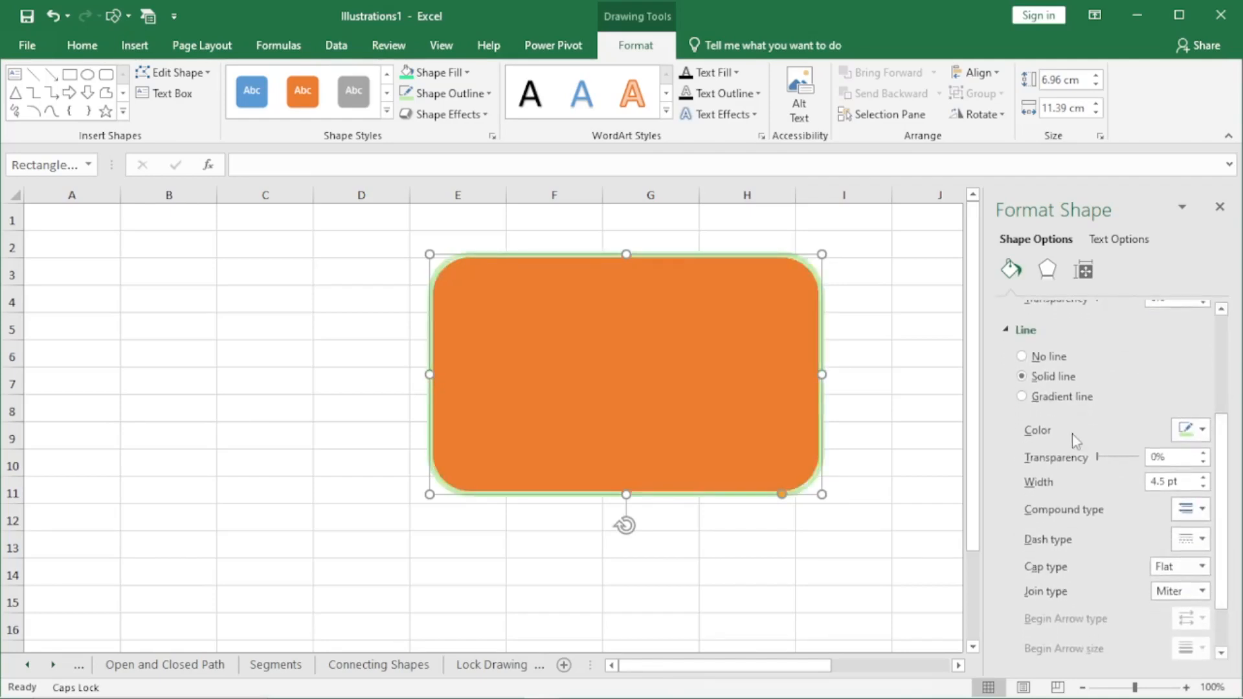
click(1022, 396)
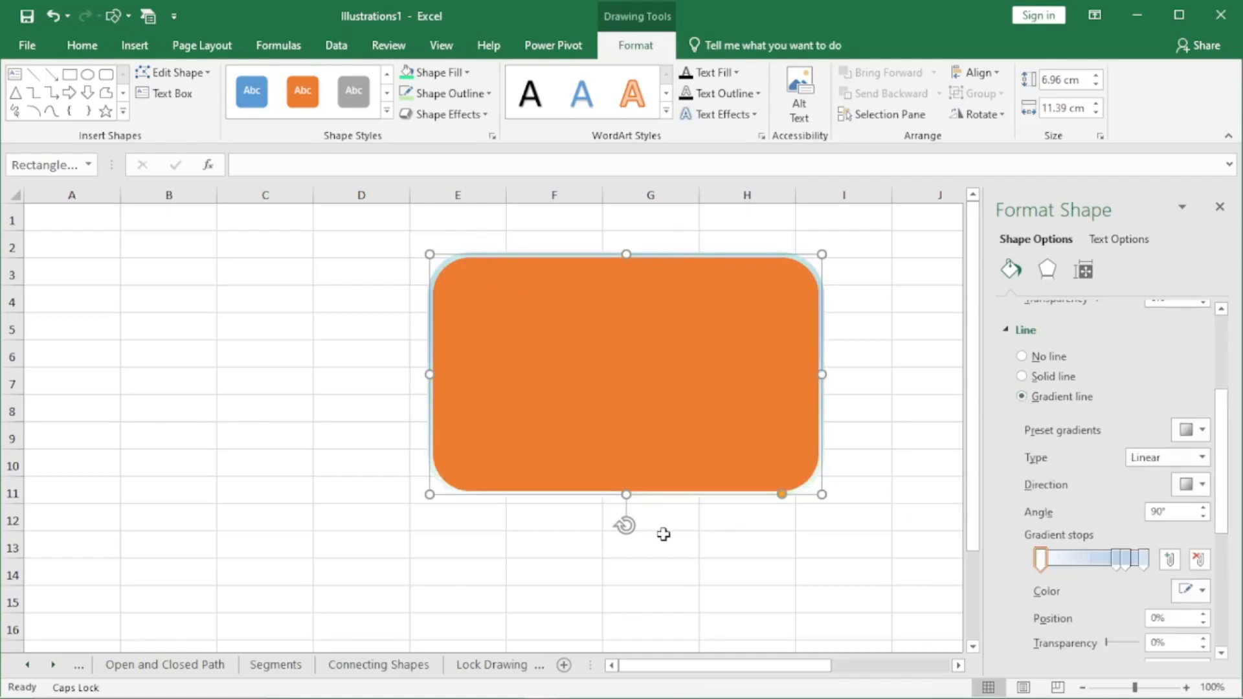
click(1021, 377)
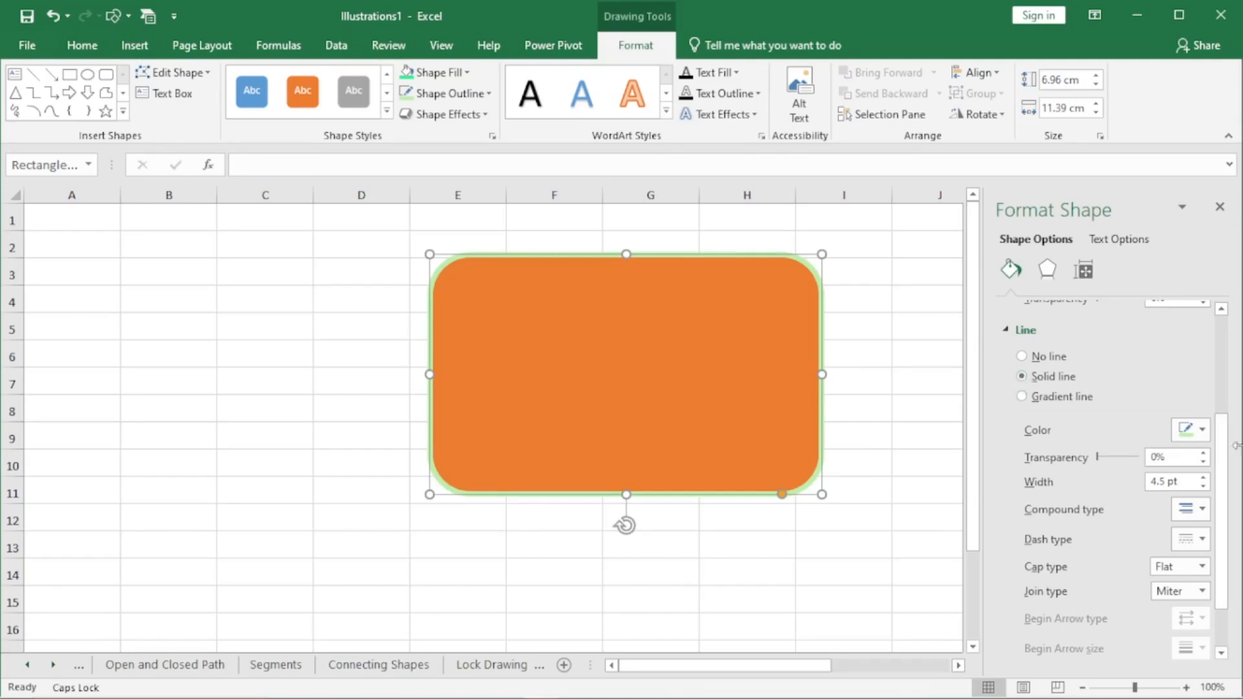
Step: Increase the solid outline's width to 5.25 pt
mouse_move(1101, 463)
mouse_down()
mouse_move(1115, 461)
mouse_move(1094, 461)
mouse_up()
click(1202, 433)
click(1202, 432)
click(1203, 478)
click(1203, 478)
click(1203, 478)
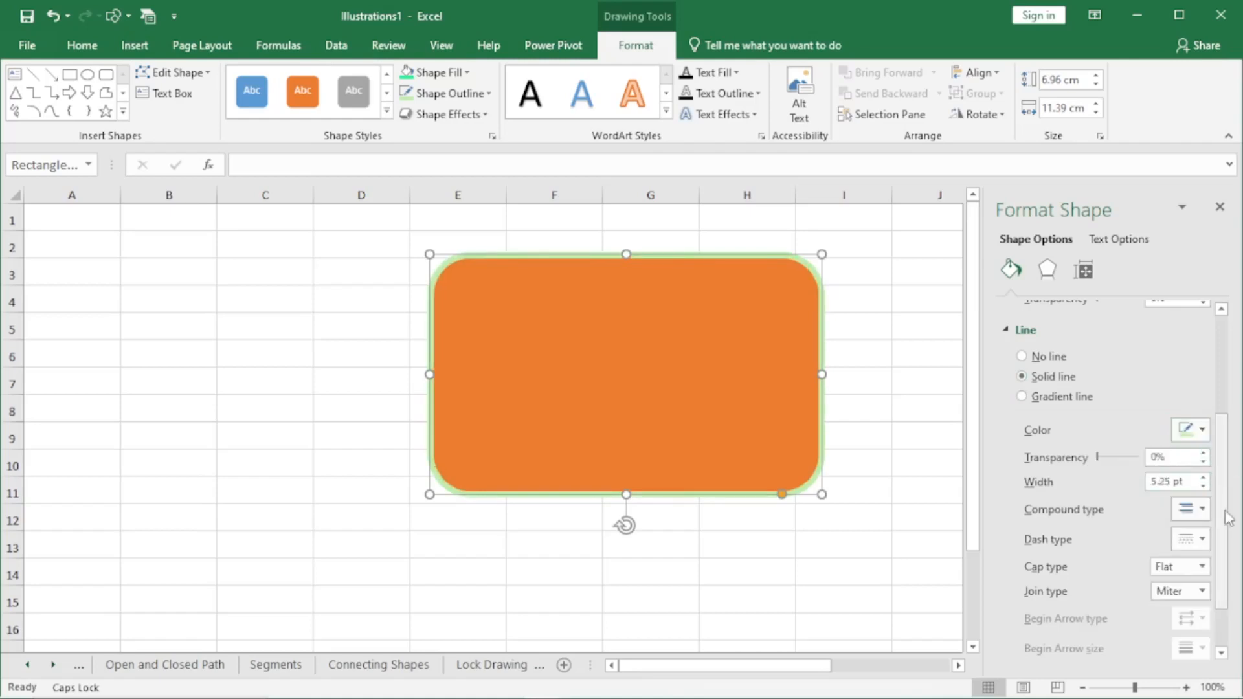
Step: Give the rectangle's outline a multi-line compound type and a dashed line pattern
scroll(1228, 518, down, 2)
click(1203, 443)
click(1205, 503)
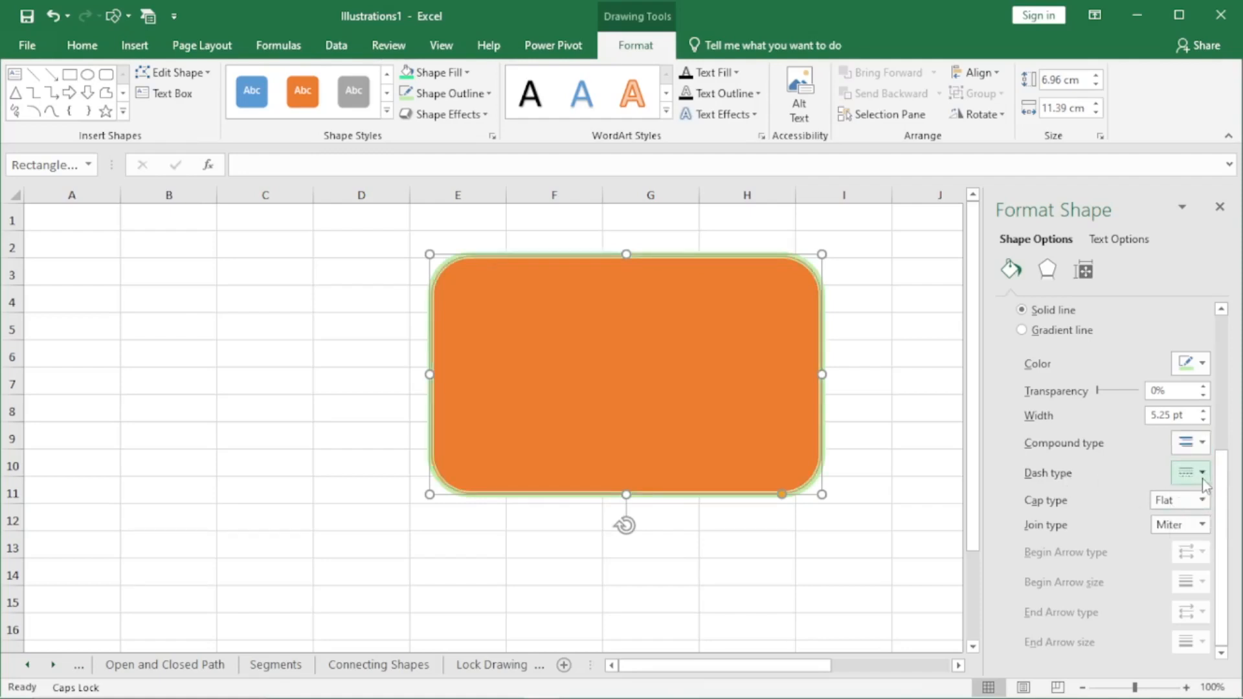
click(1201, 473)
click(1192, 536)
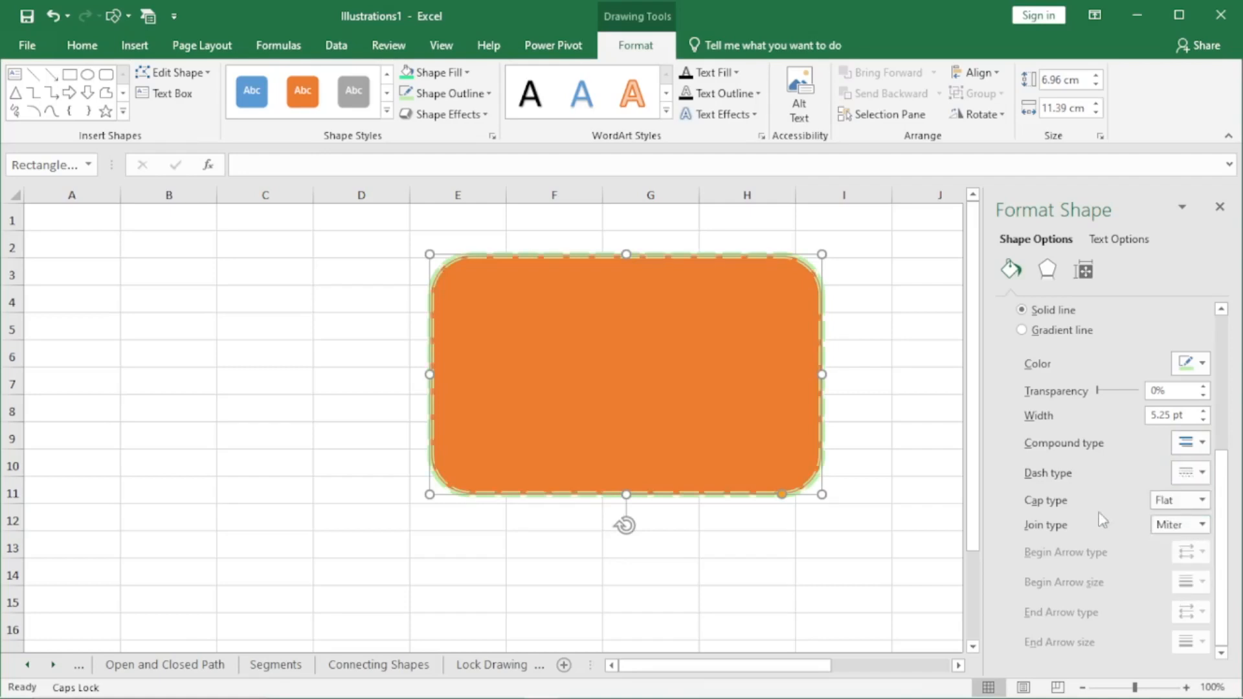
Step: Set the outline's cap type to Round and its join type to Bevel
click(1203, 500)
click(1178, 536)
click(1176, 525)
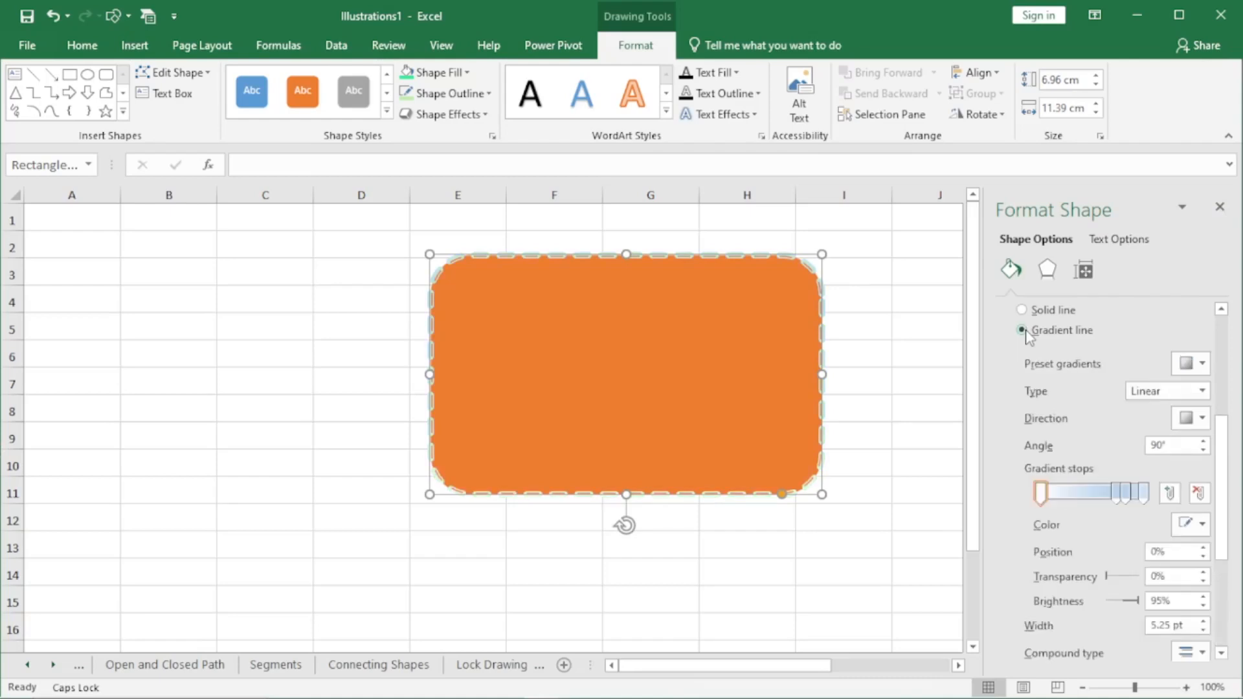
Step: Apply a green radial preset gradient to the rectangle's outline and move its middle gradient stop to 56%
click(1206, 365)
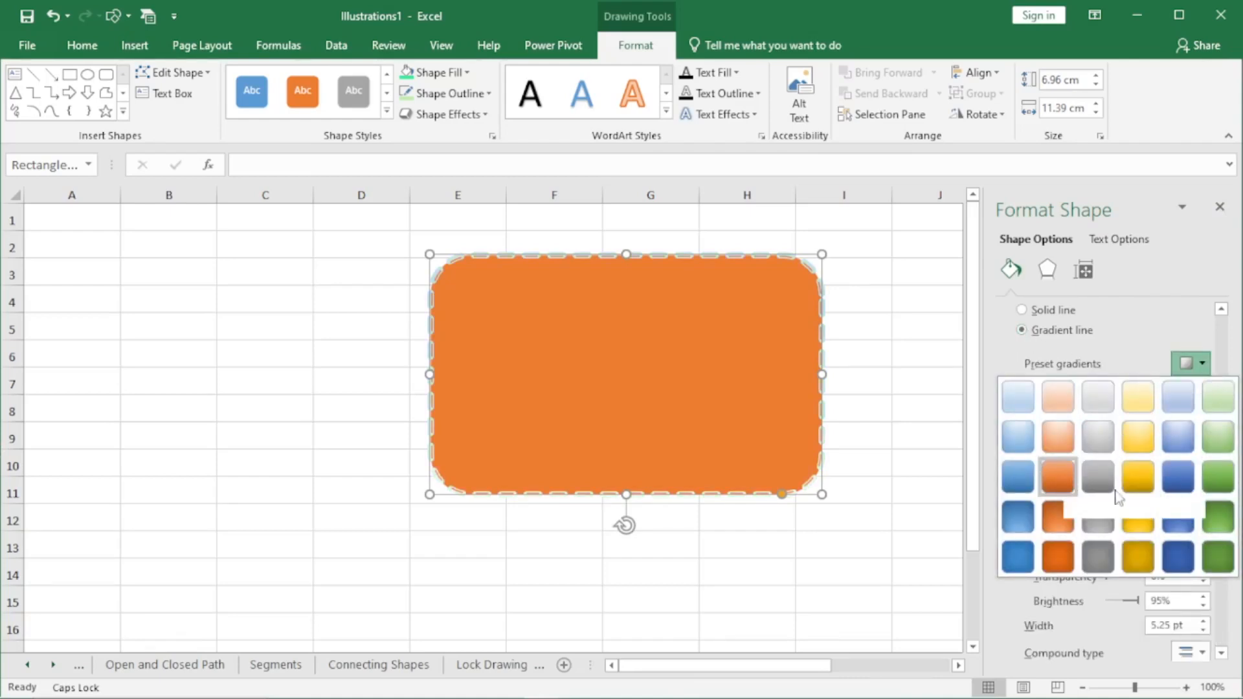
click(1216, 522)
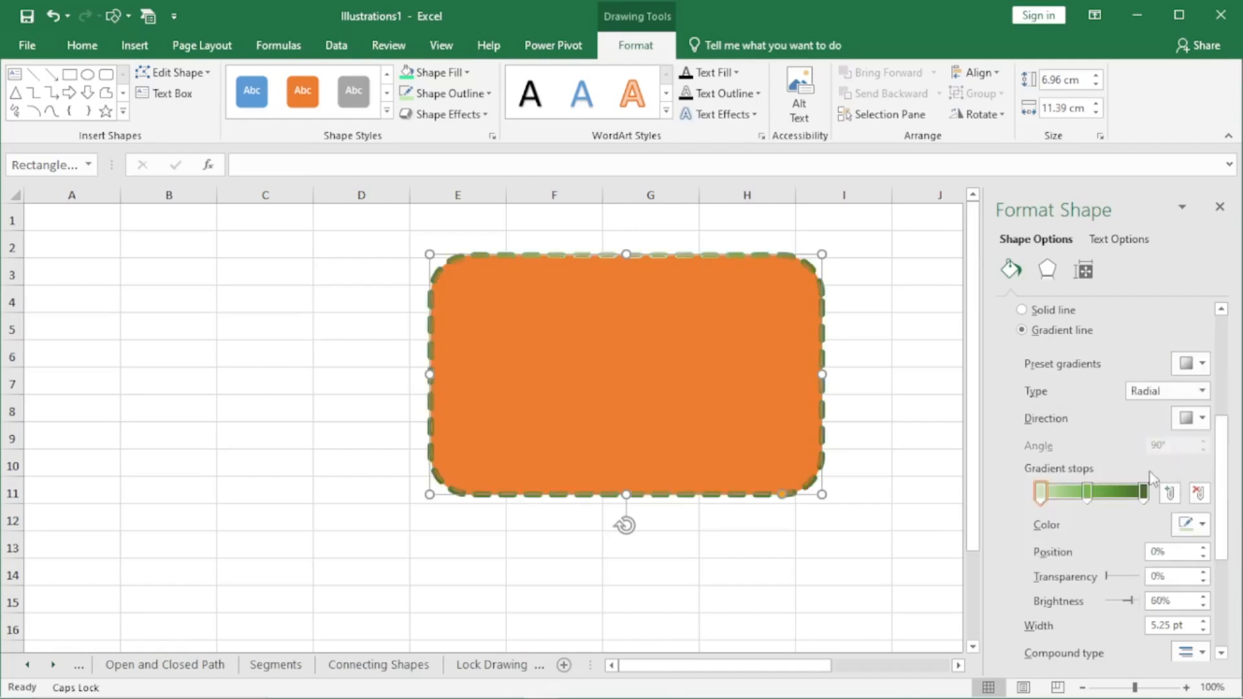
drag(1089, 495, 1102, 502)
click(1202, 525)
click(1204, 527)
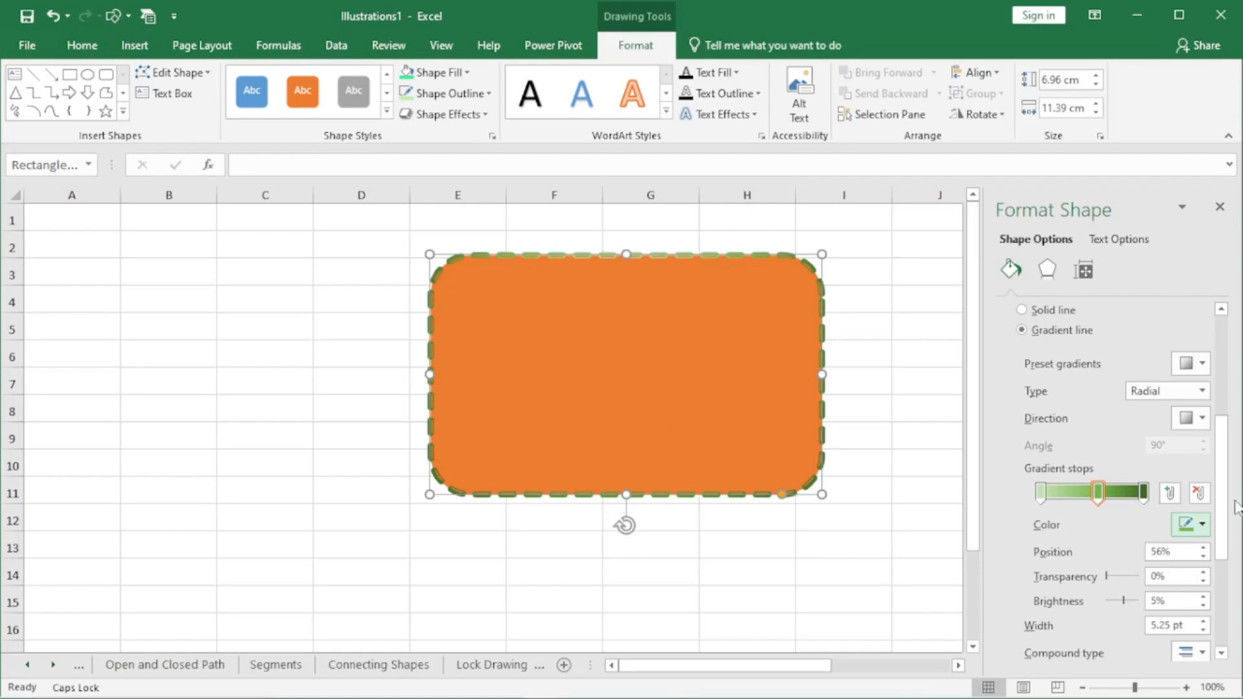
scroll(1234, 507, down, 3)
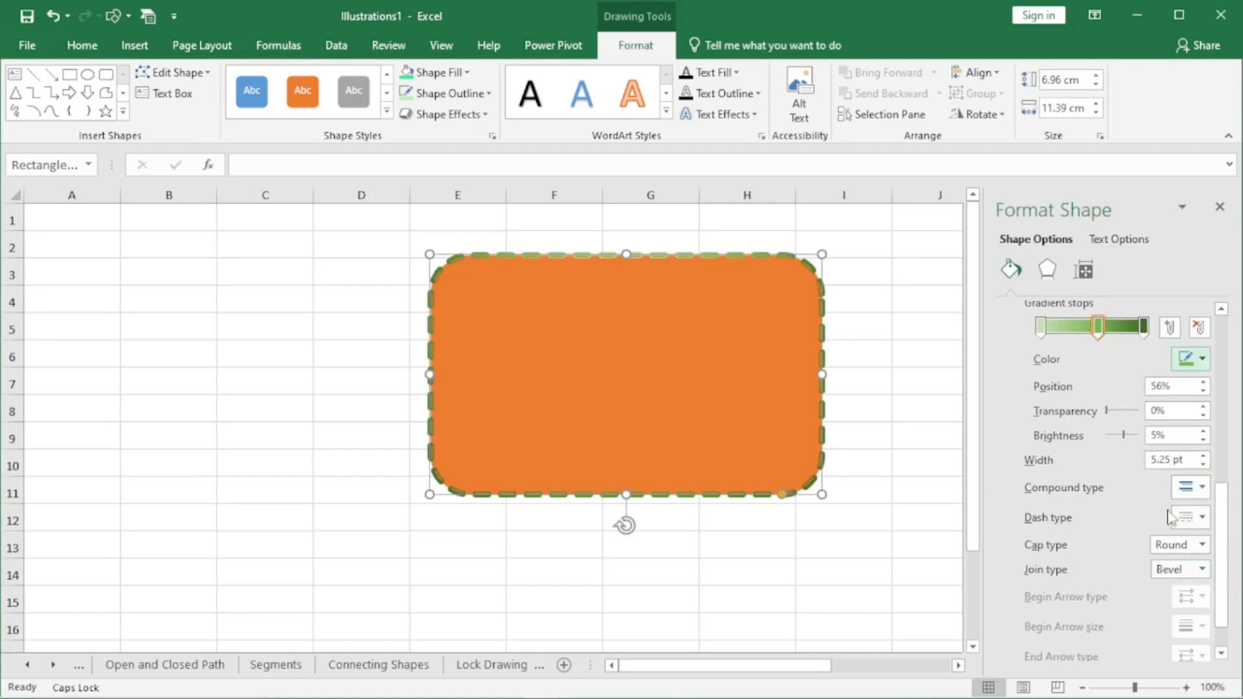
Step: Close the shape formatting pane and reopen the outline's line settings through More Lines for dashes
scroll(1120, 555, up, 5)
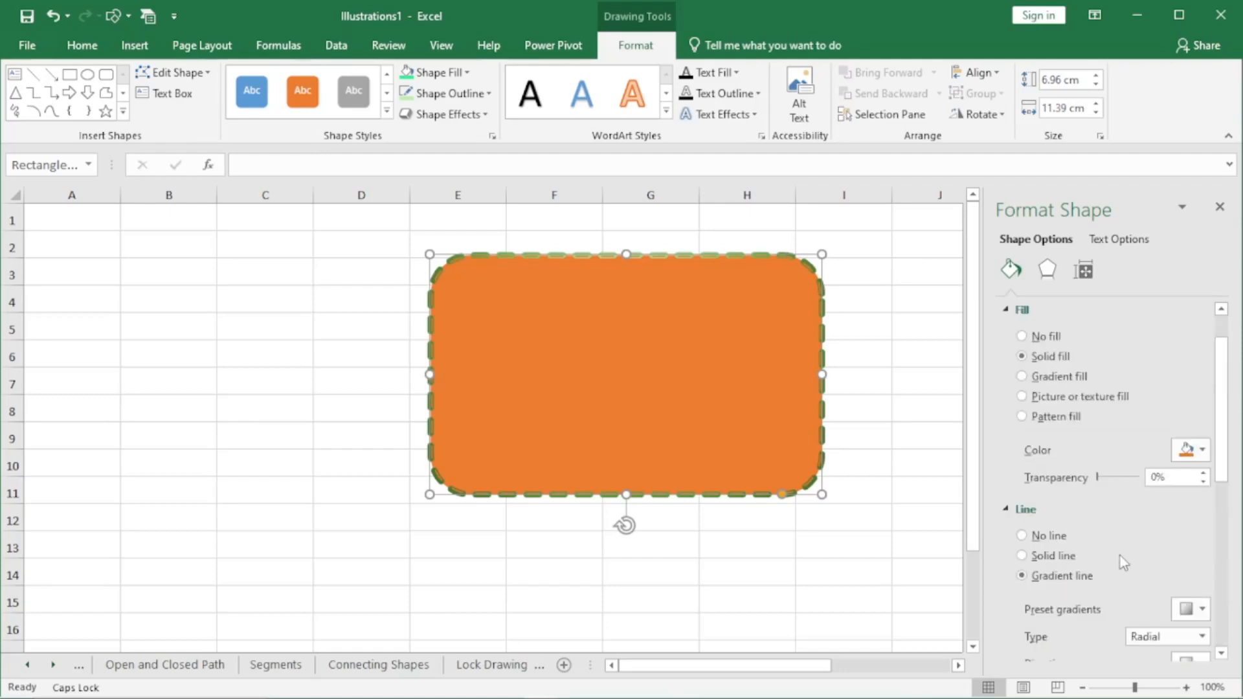
click(1220, 209)
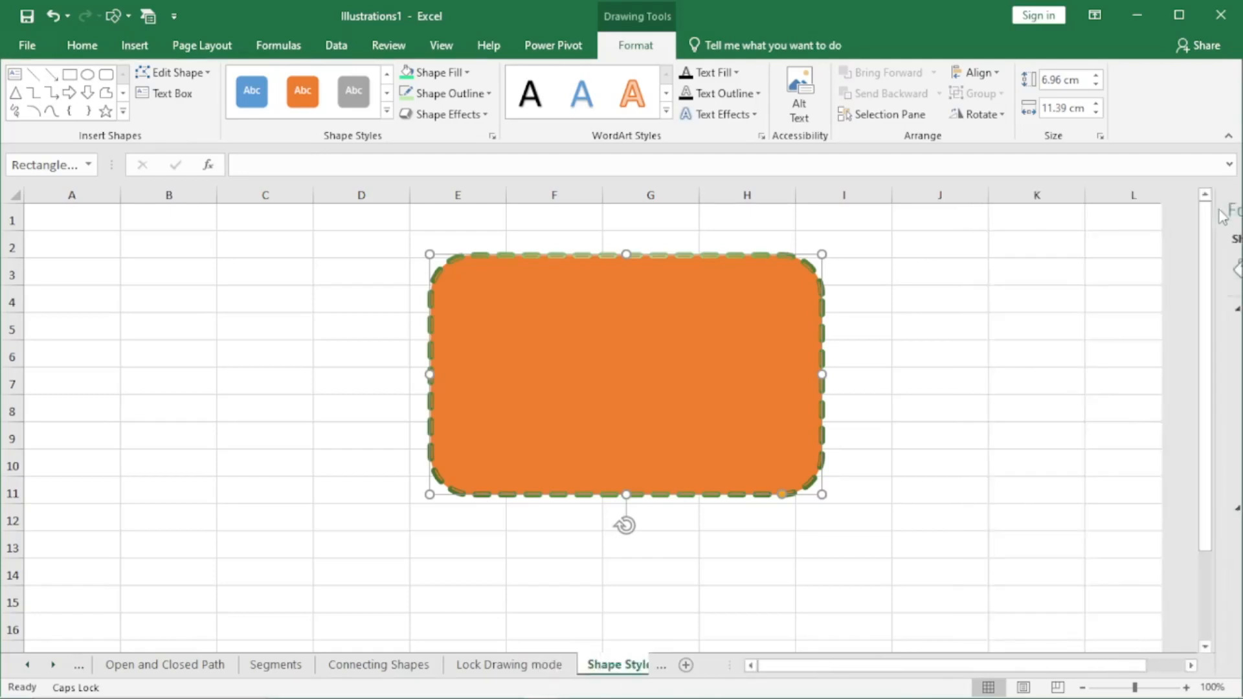
click(489, 95)
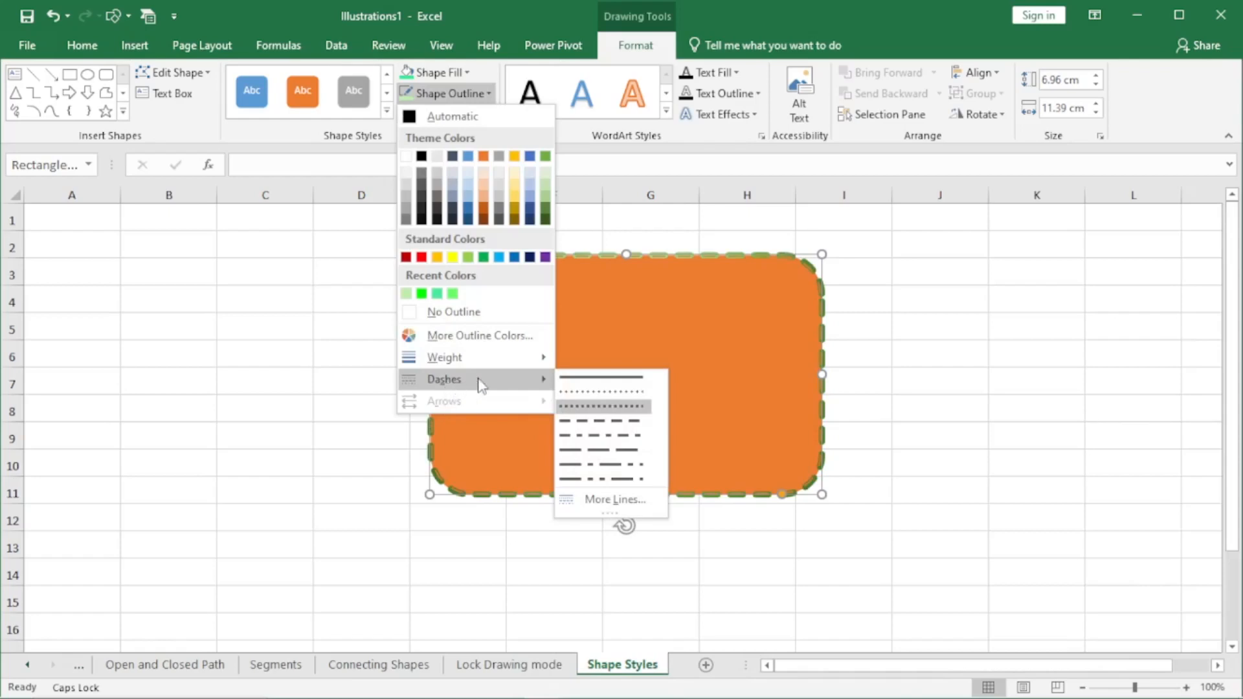
click(612, 503)
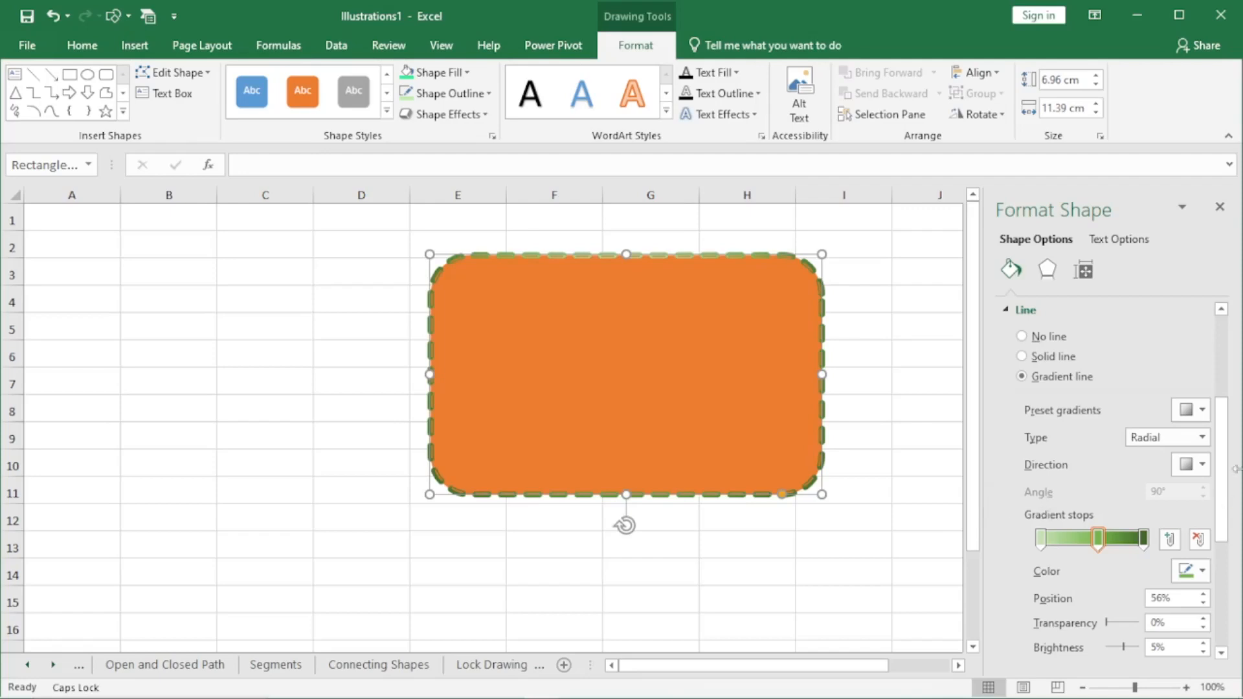
Step: Examine the gradient line's preset, type and direction choices, its compound and dash types, and the outline's dash and arrow options
click(1202, 464)
click(1201, 464)
click(1202, 438)
click(1203, 437)
click(1202, 413)
click(1202, 413)
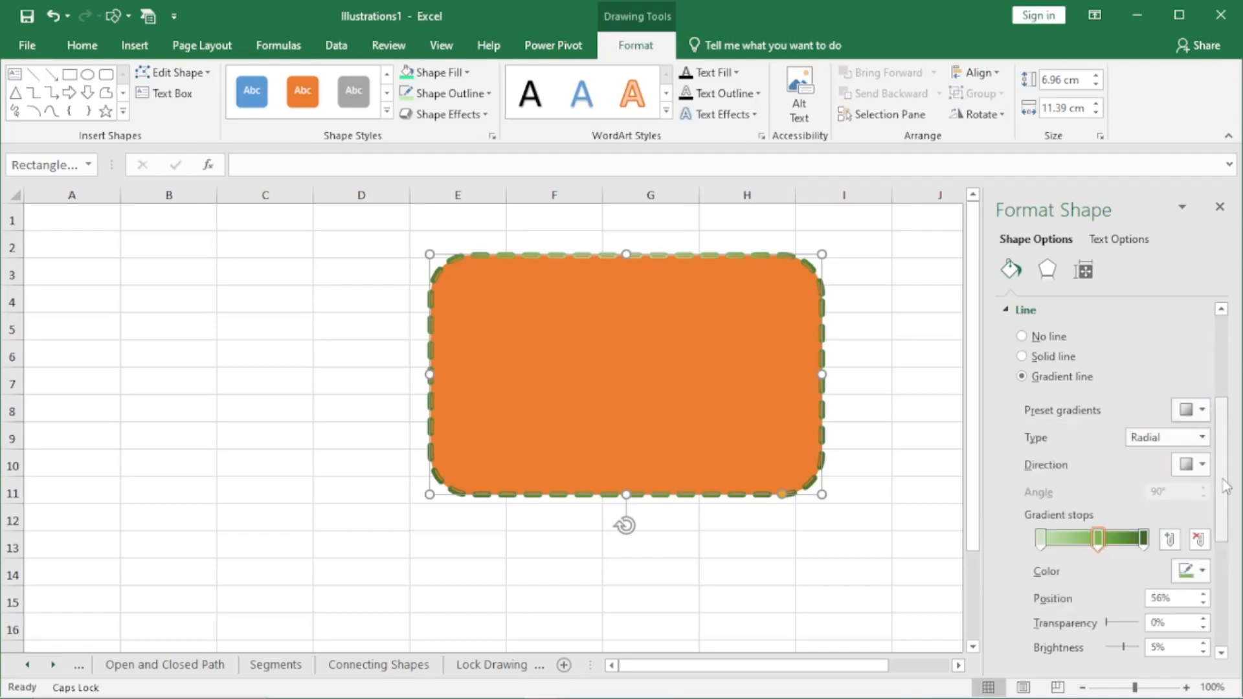
drag(1225, 507, 1230, 614)
click(1202, 446)
click(1201, 446)
click(1204, 475)
click(1204, 475)
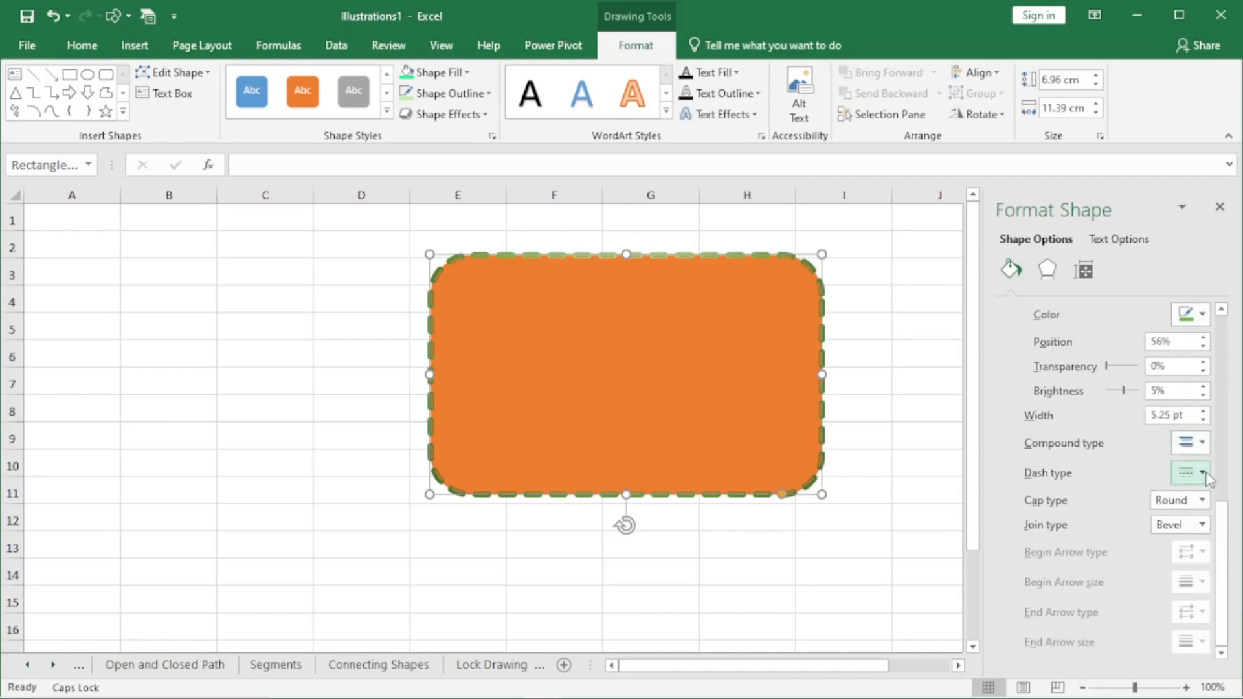
click(488, 94)
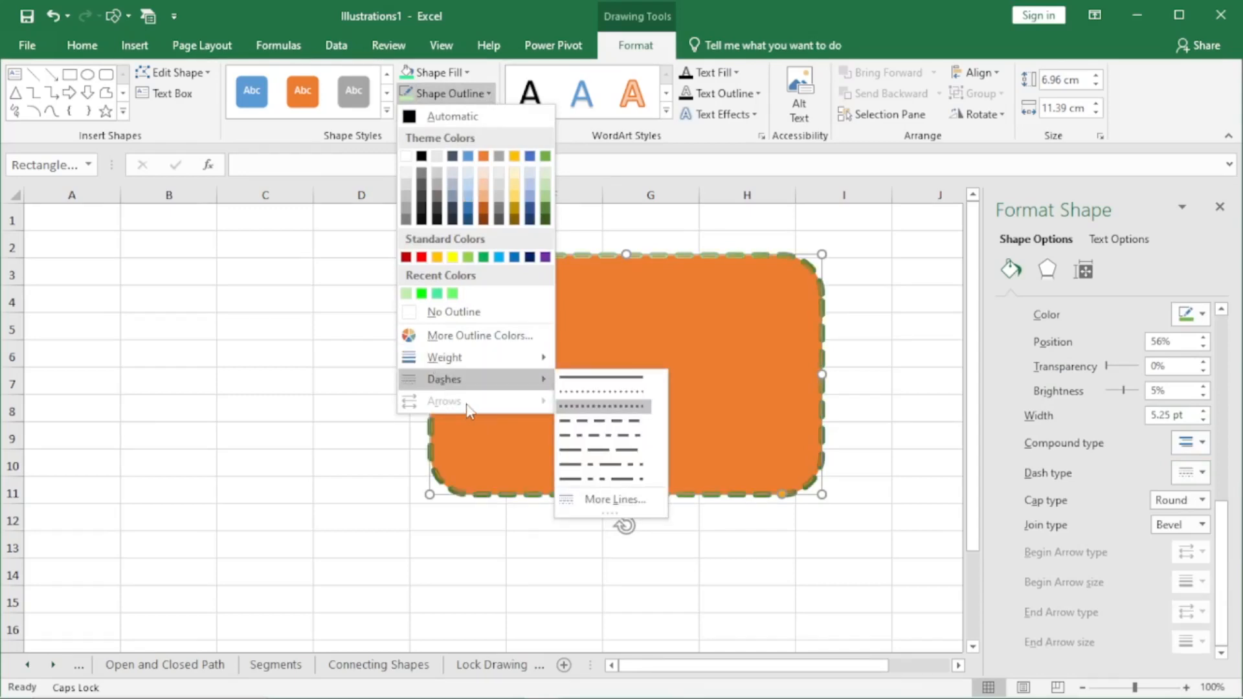
click(325, 390)
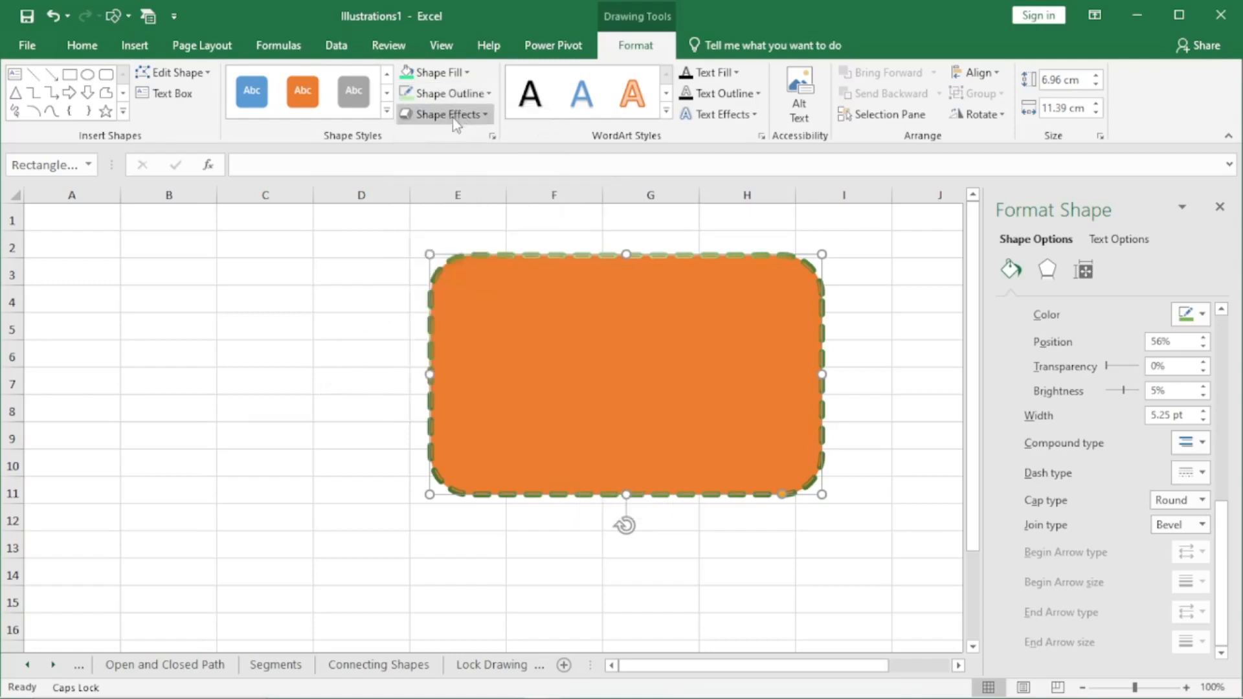
click(485, 115)
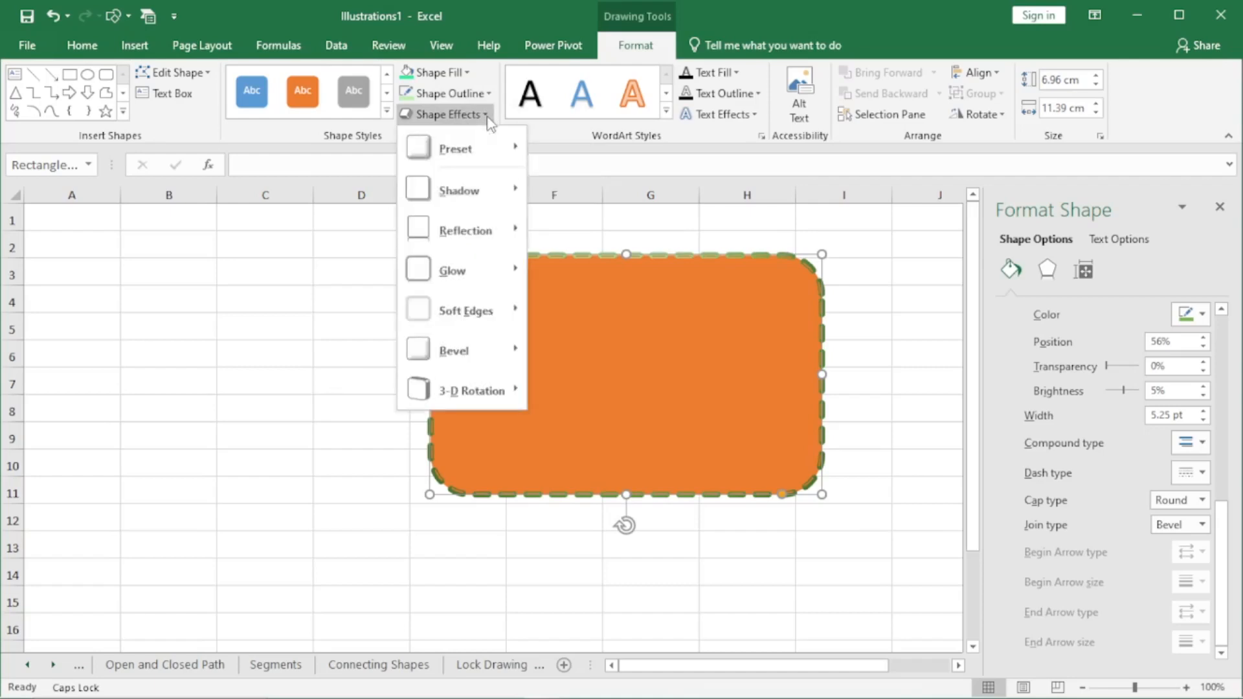
mouse_move(476, 149)
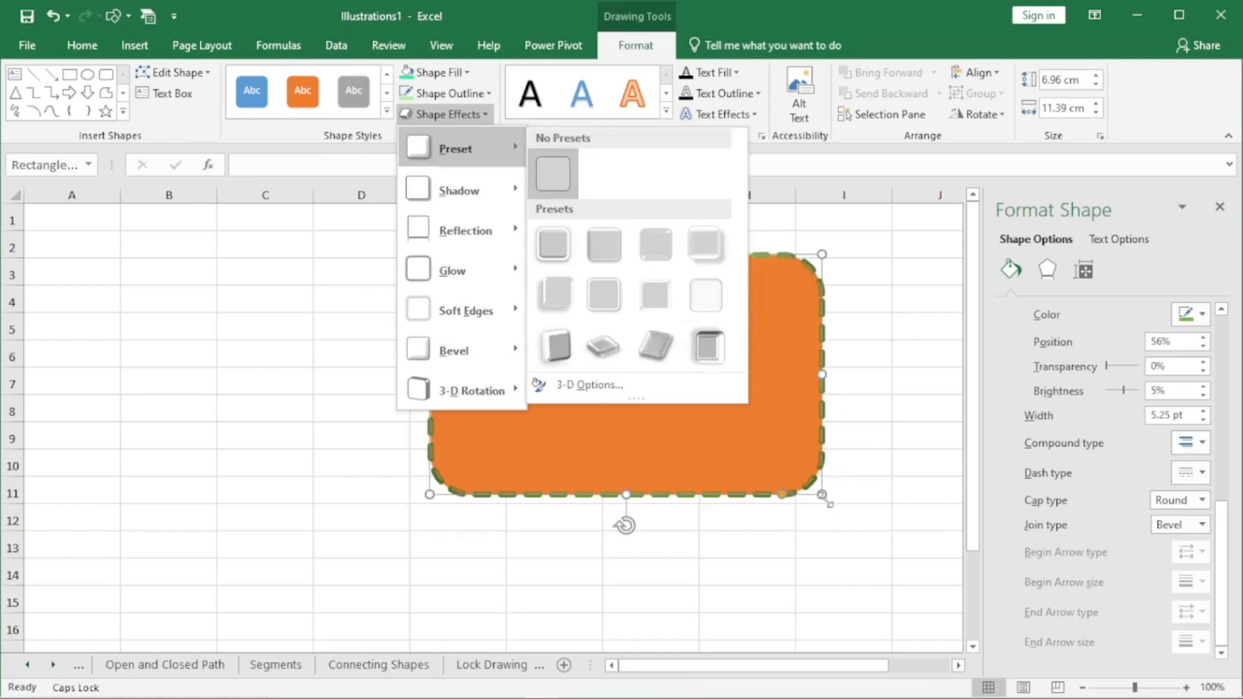
key(Escape)
key(Escape)
click(816, 549)
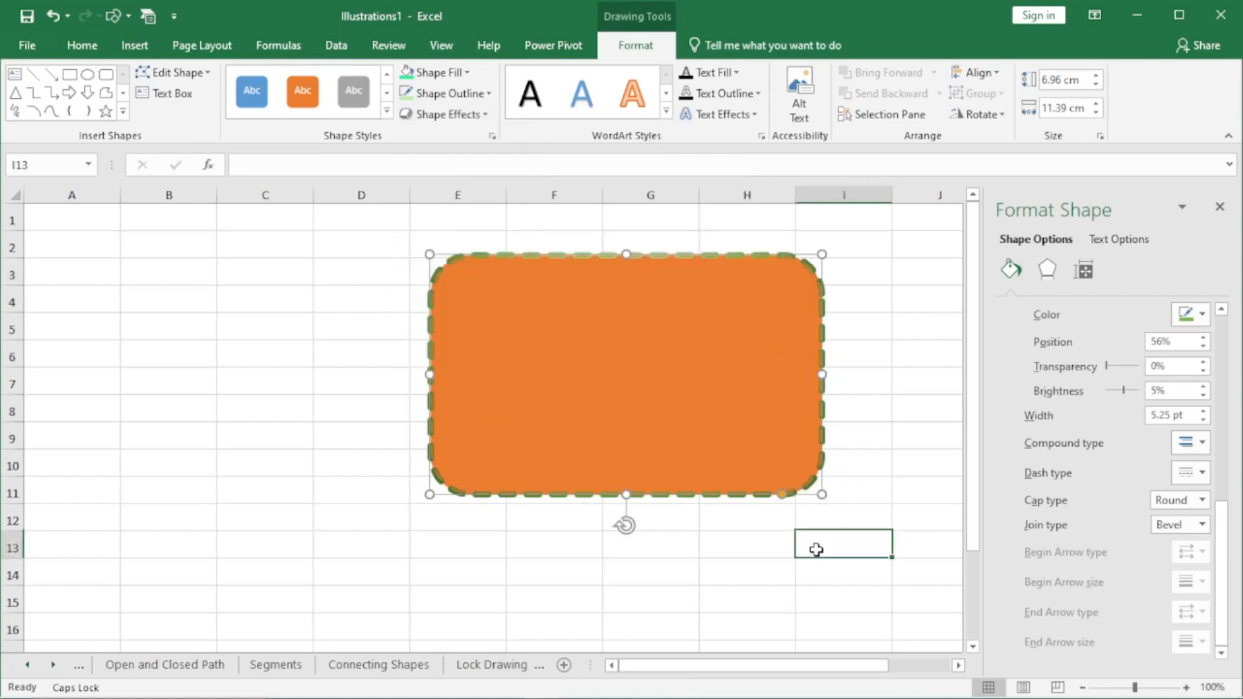
Step: Rotate the rectangle 180° and resize it to about 4.98 by 8.58 cm over columns I to K
click(680, 361)
drag(624, 524, 670, 329)
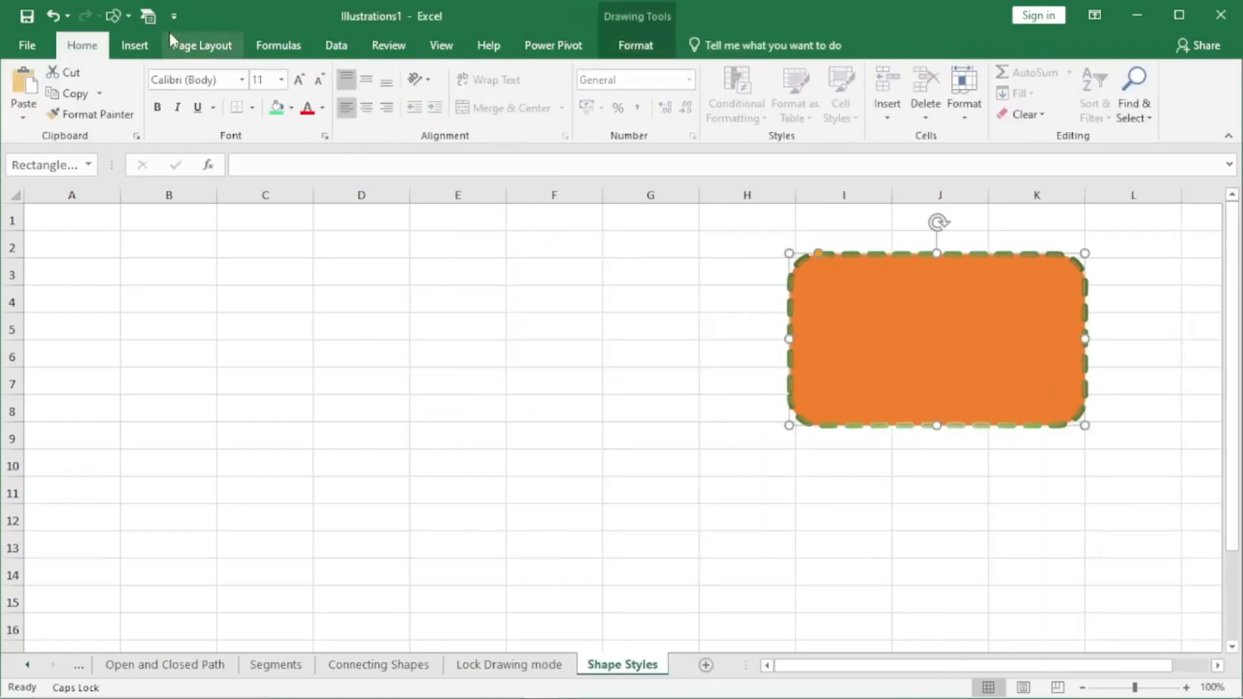
Step: Preview the Preset, Shadow, Reflection, Glow, Soft Edges, Bevel and 3-D Rotation shape effects on the rectangle without applying any
click(634, 51)
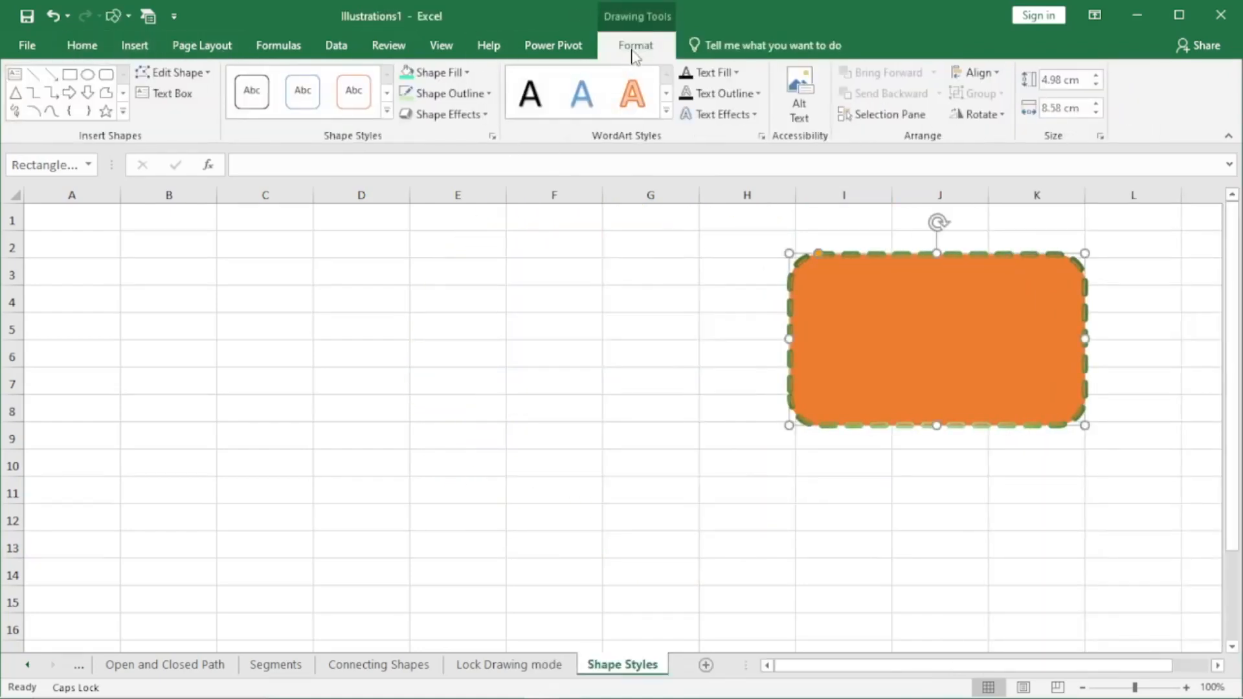
click(494, 116)
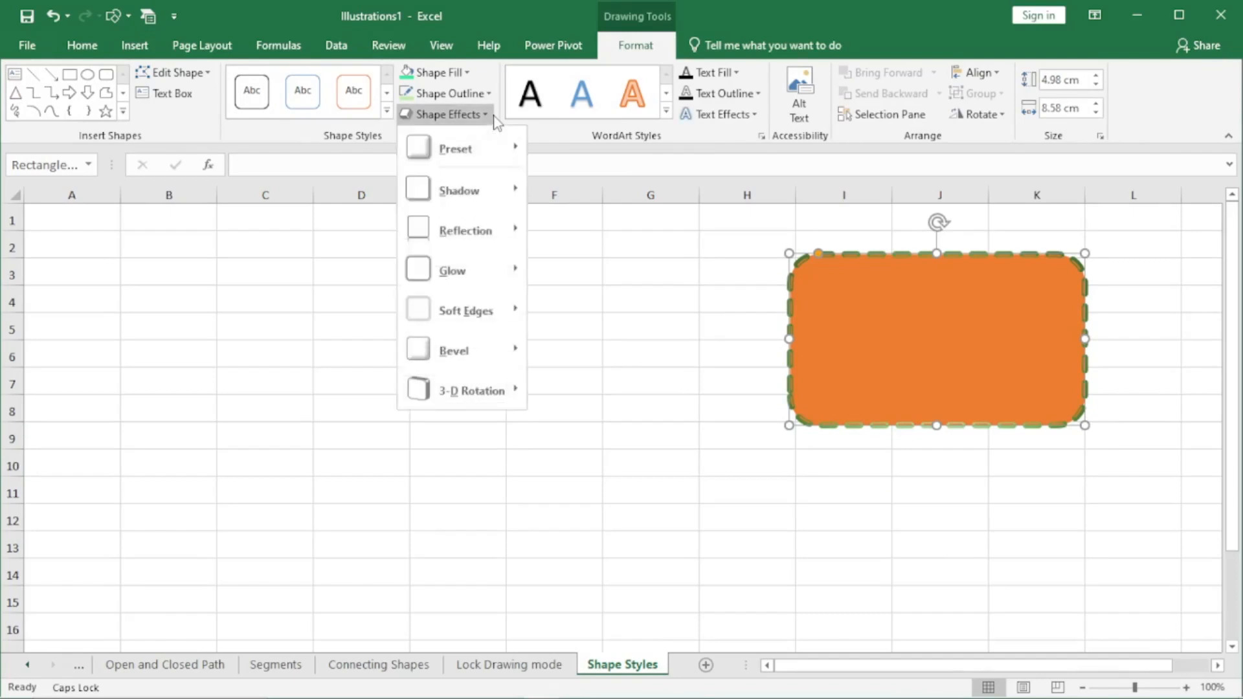
mouse_move(489, 146)
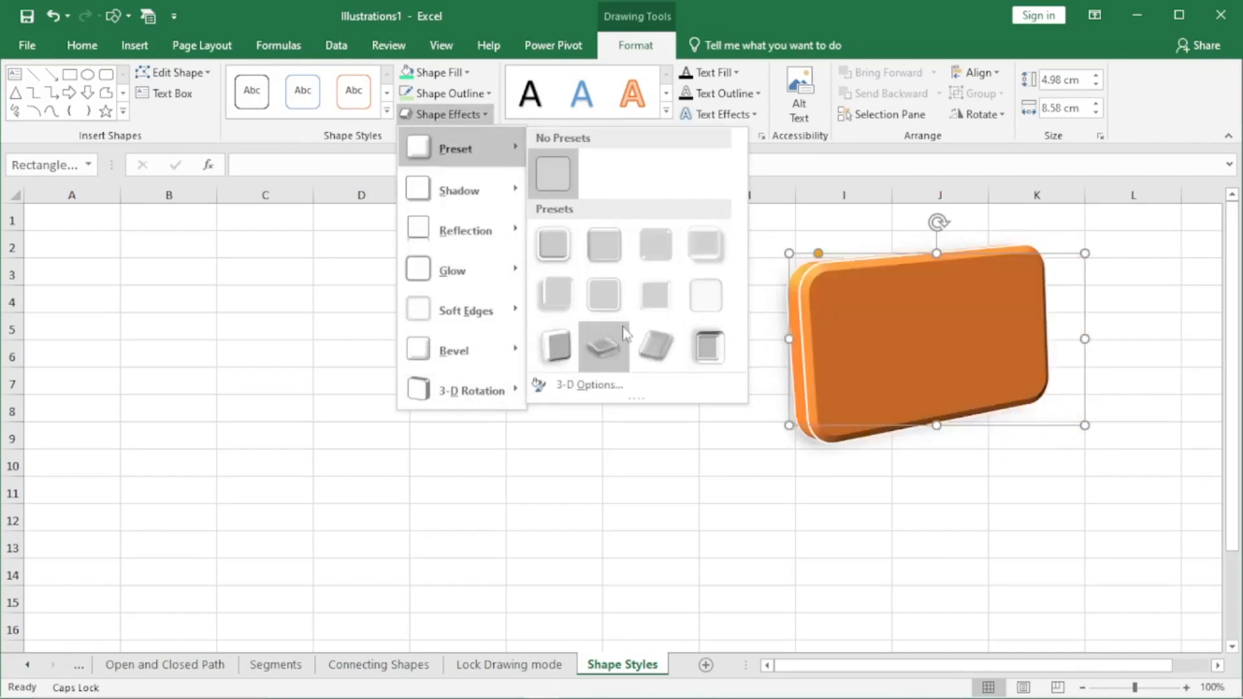
mouse_move(488, 204)
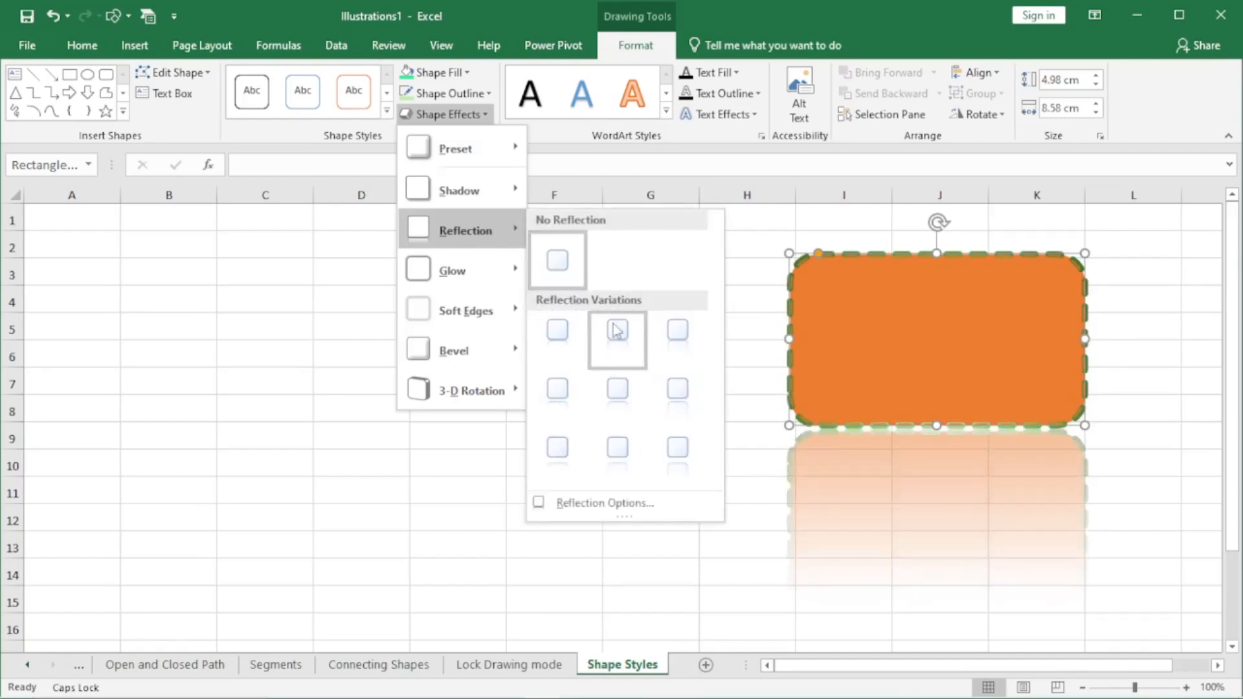
mouse_move(481, 285)
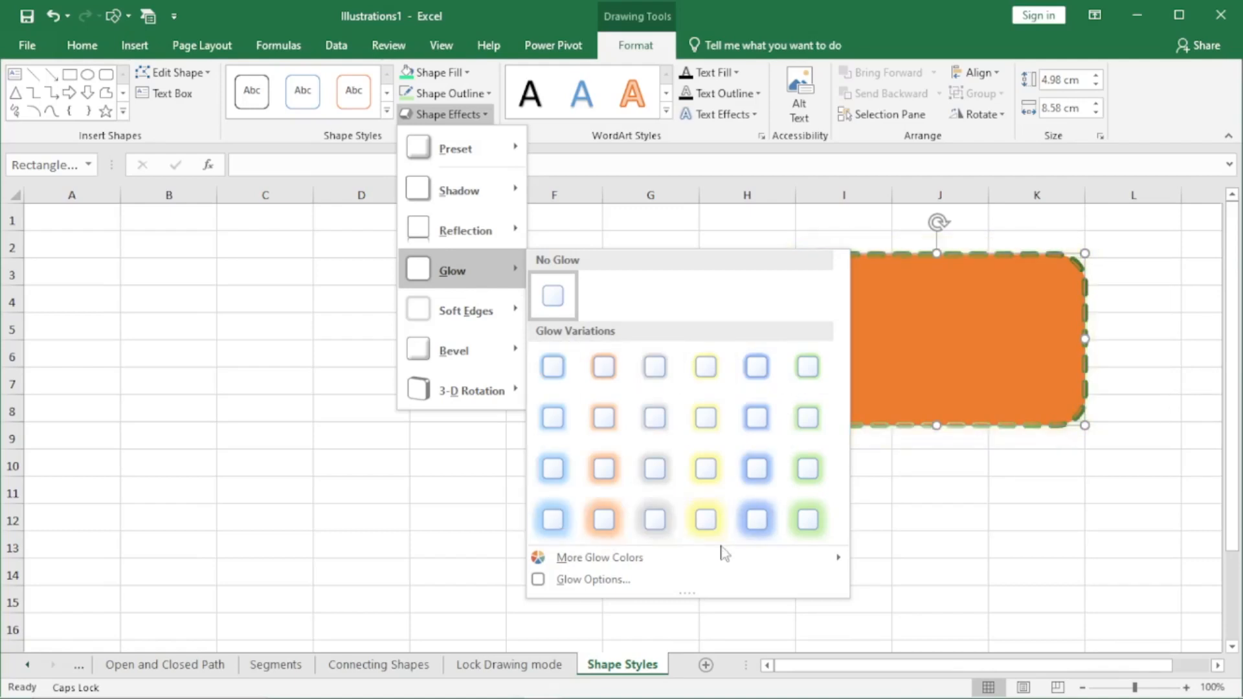
mouse_move(832, 557)
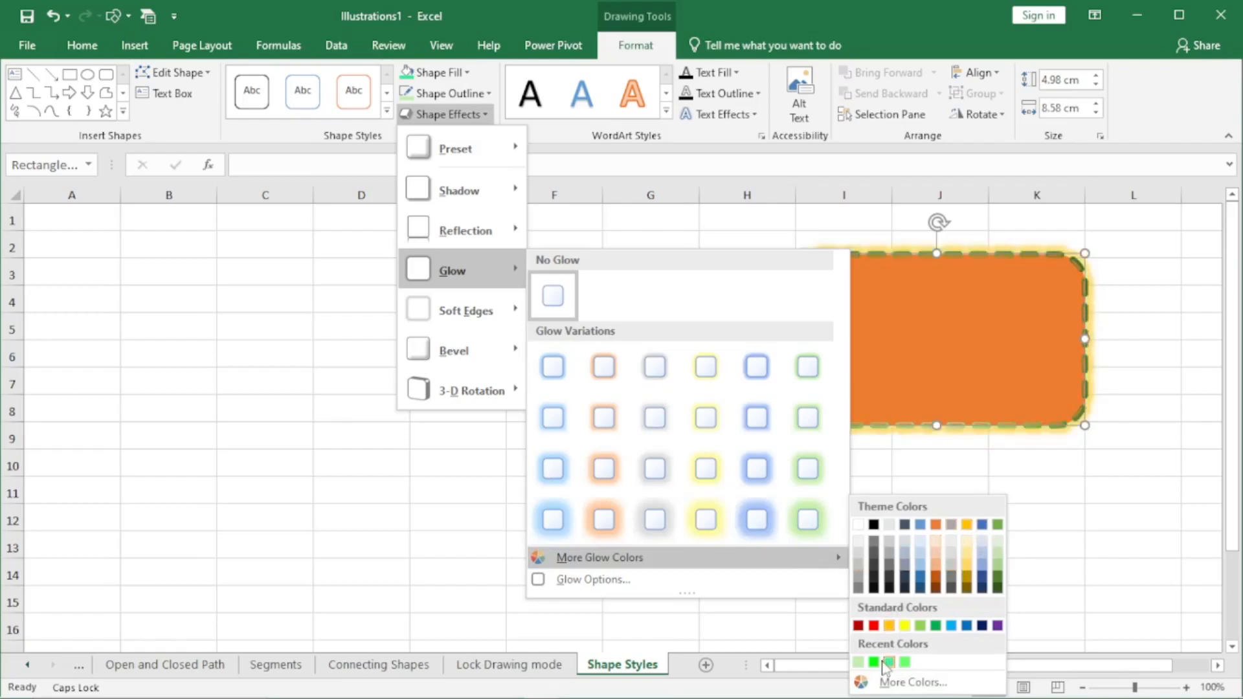
mouse_move(441, 322)
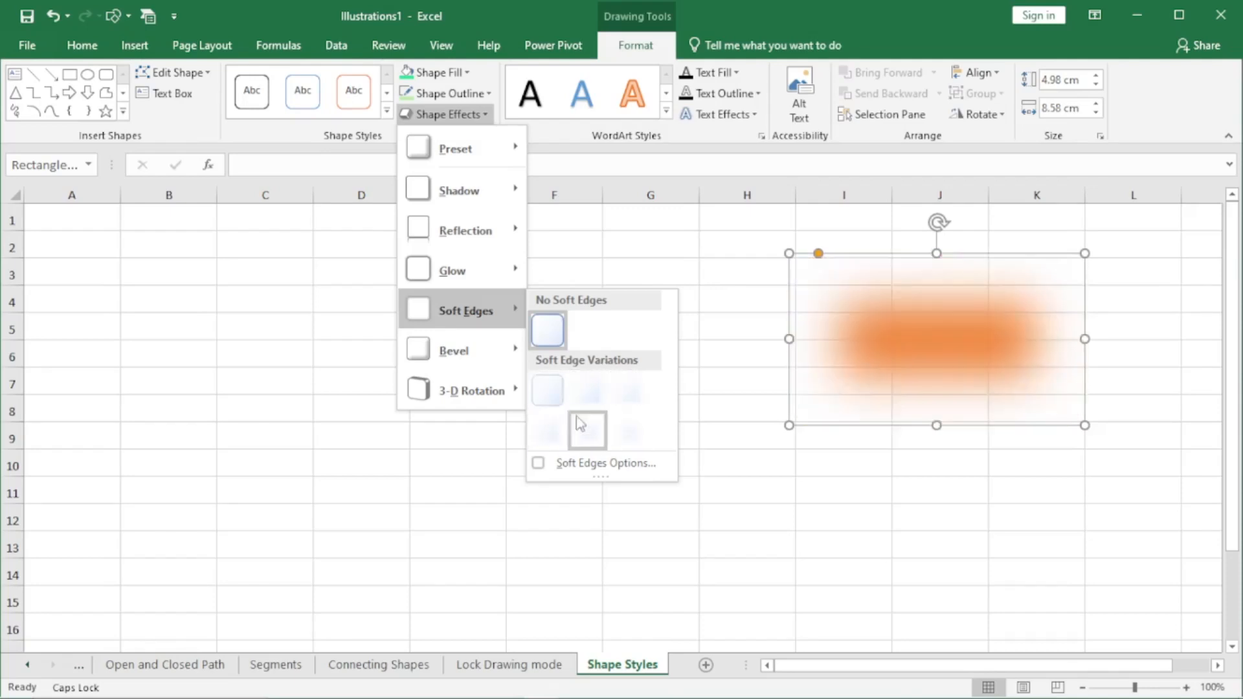
mouse_move(481, 360)
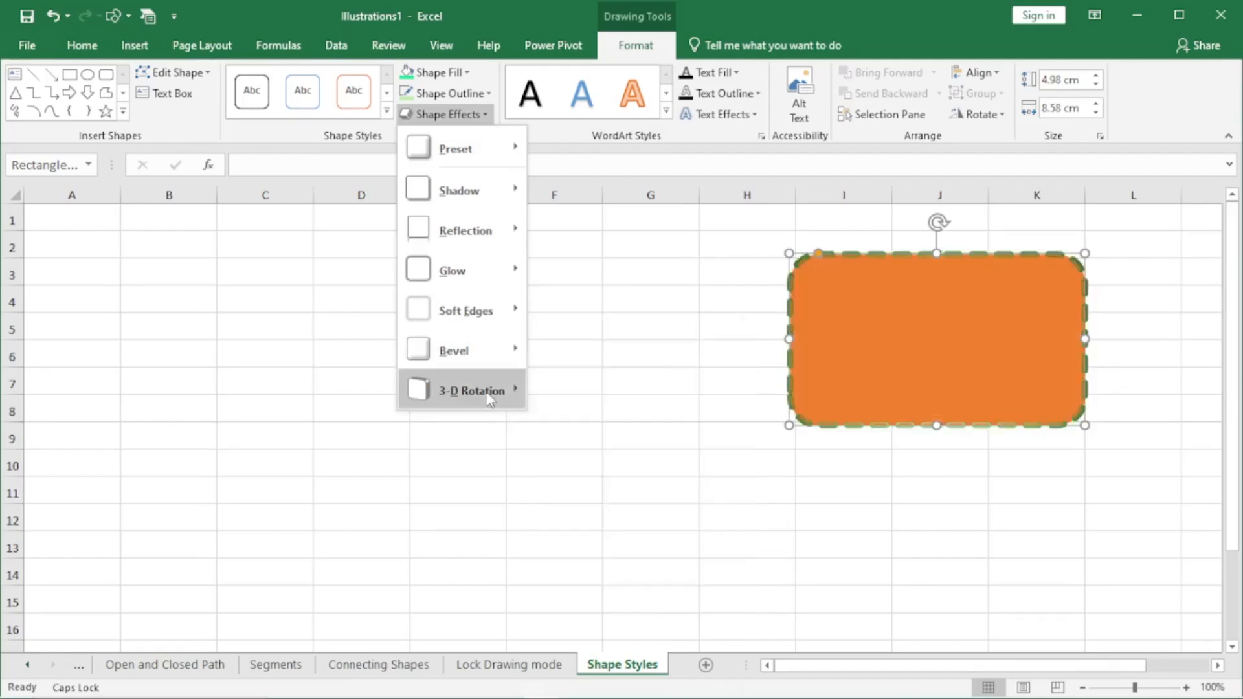
mouse_move(512, 390)
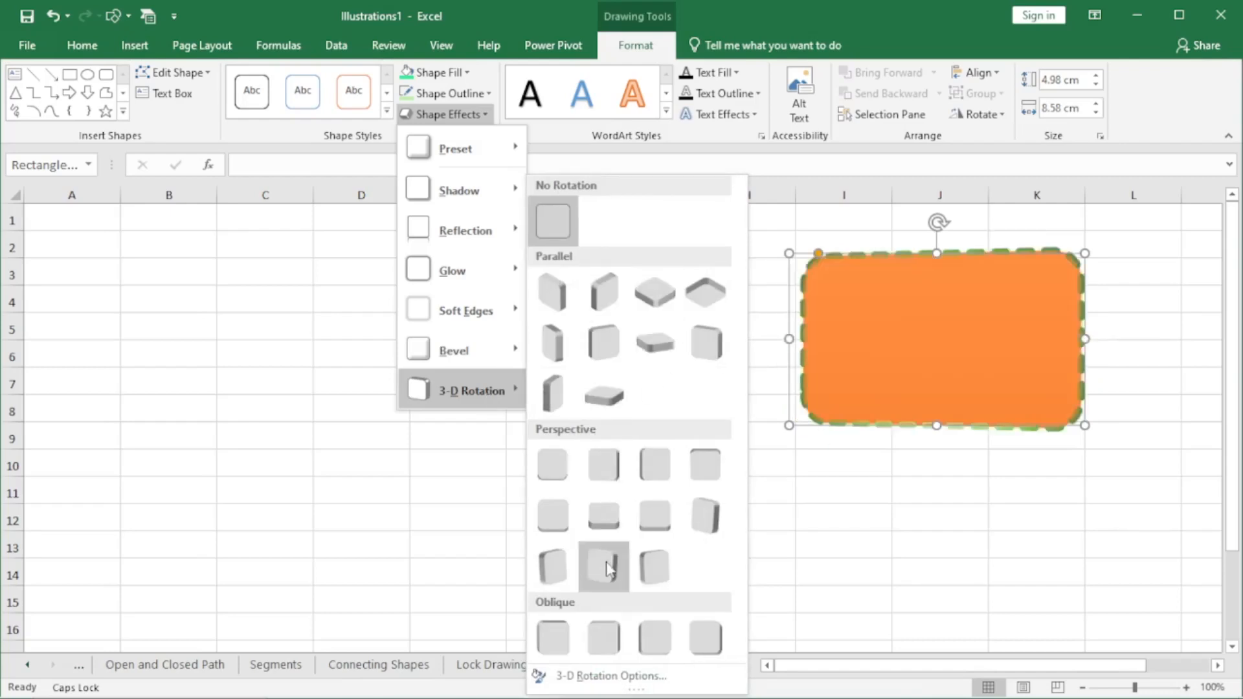
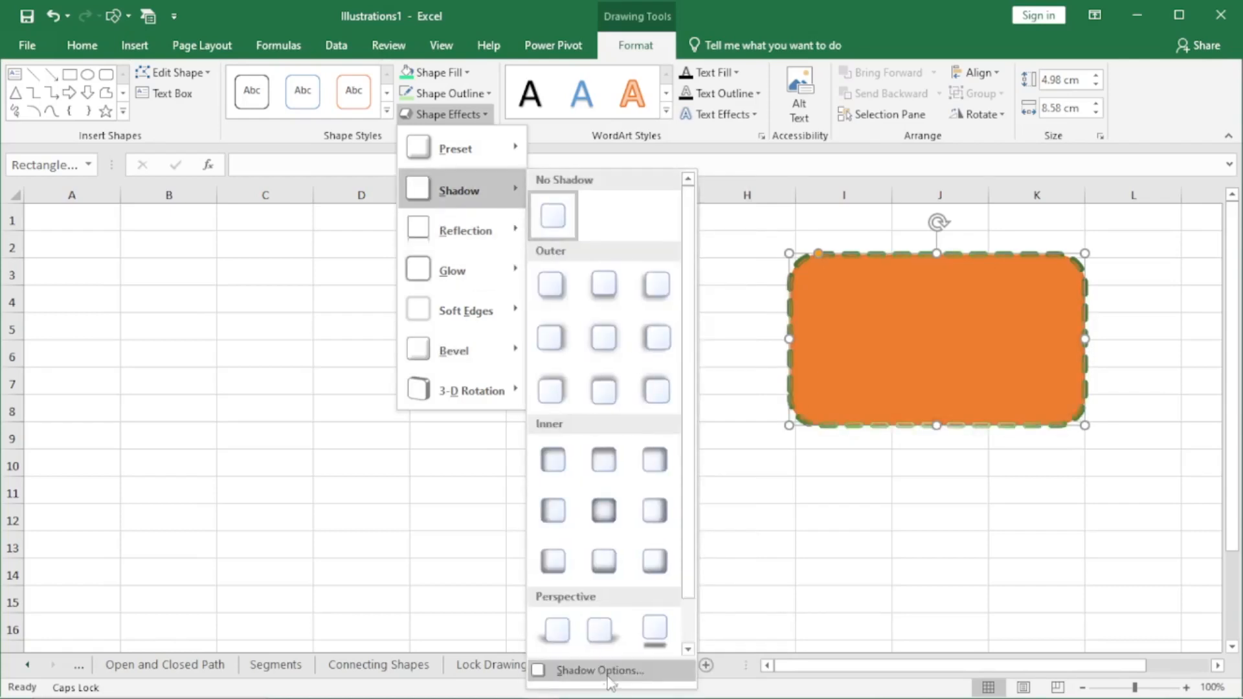
mouse_move(496, 132)
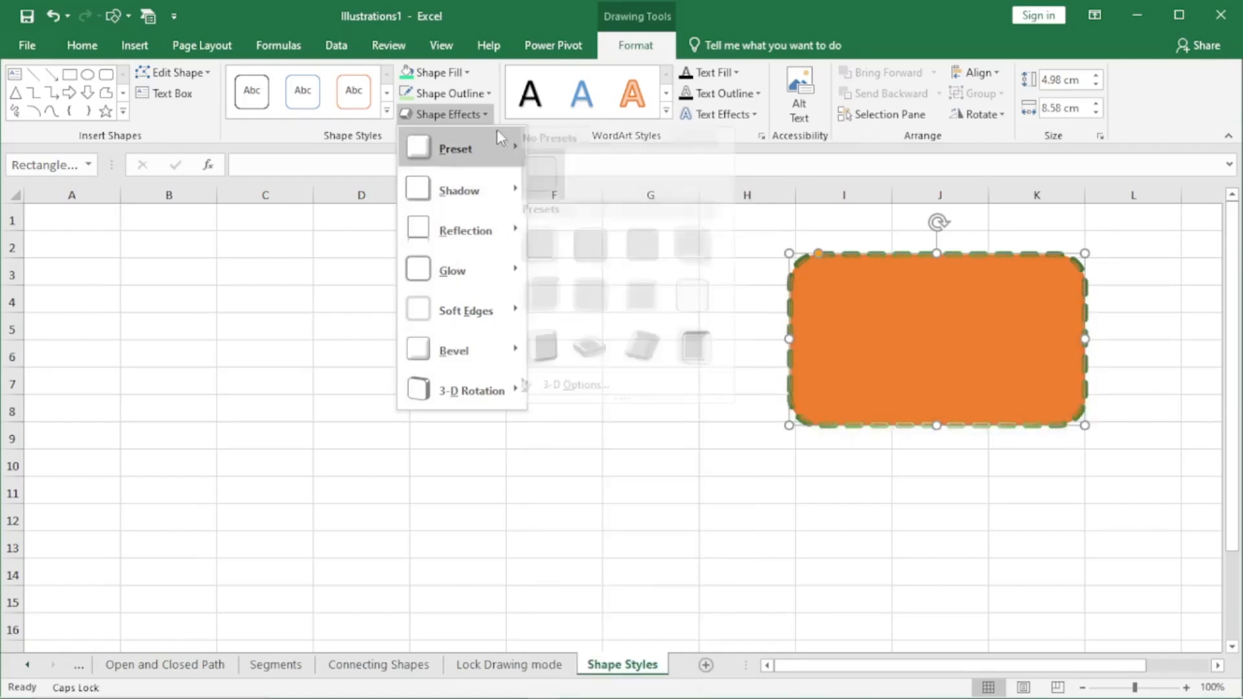
click(318, 302)
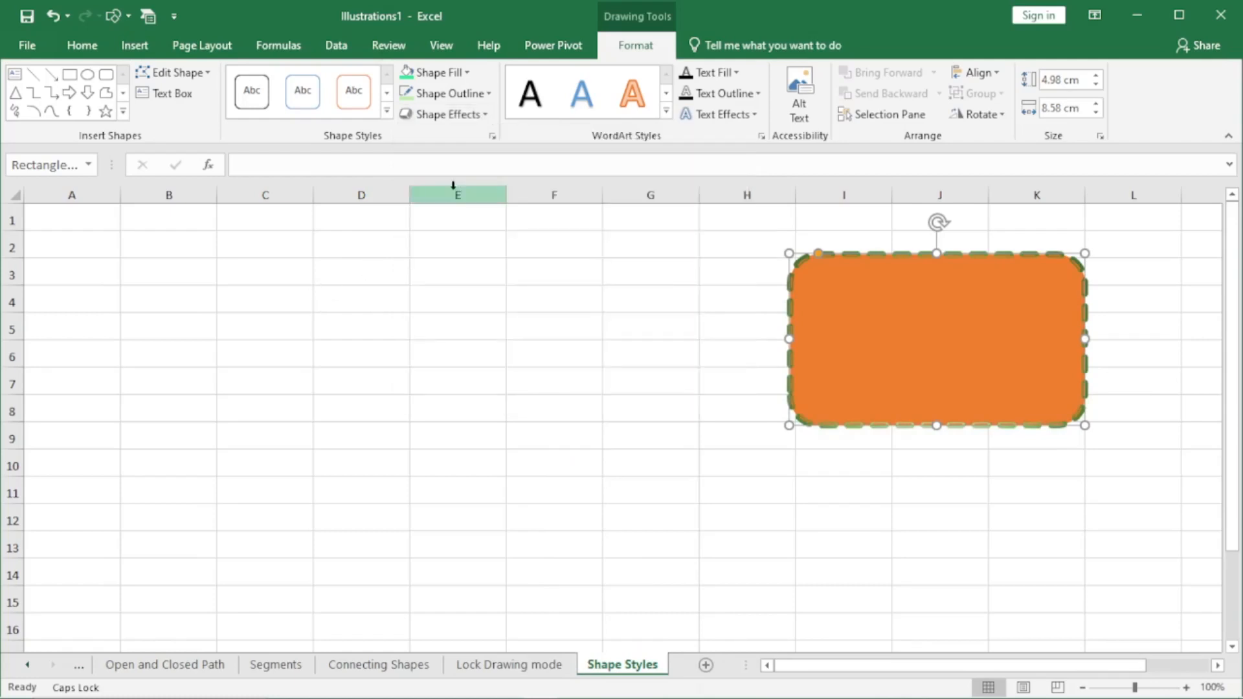
Step: Open the rectangle's shadow settings in the Format Shape pane and move the shape to columns F to I
click(492, 137)
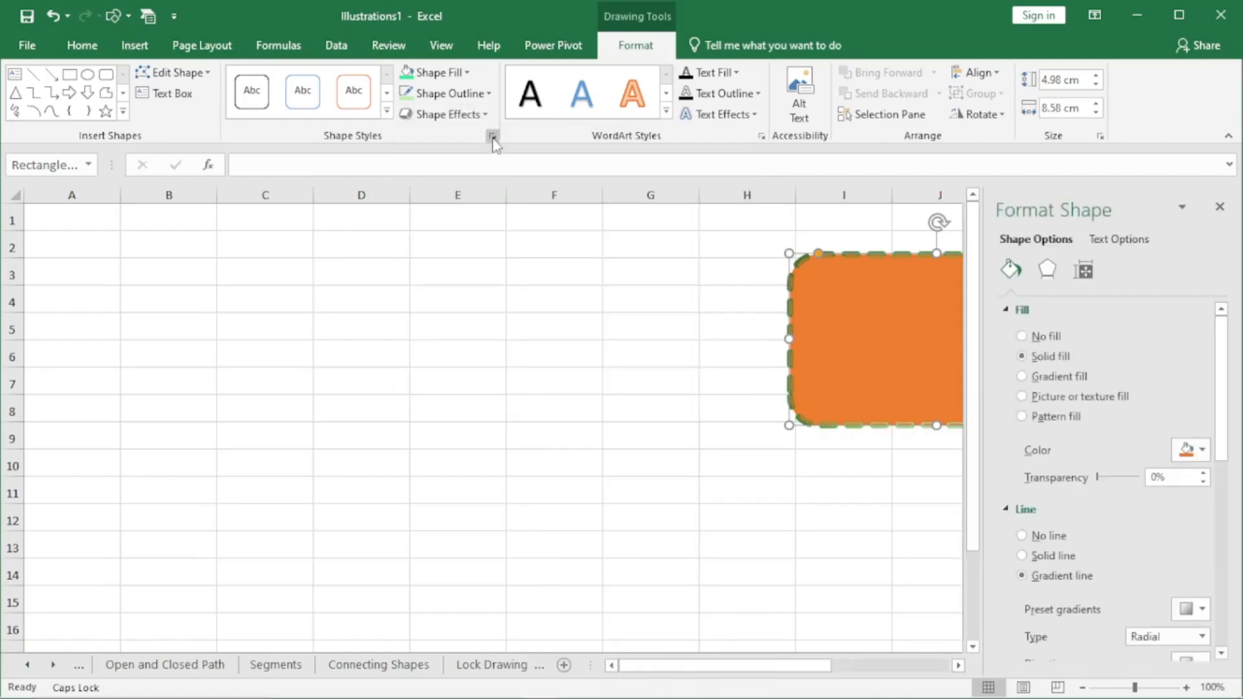
scroll(1057, 492, down, 3)
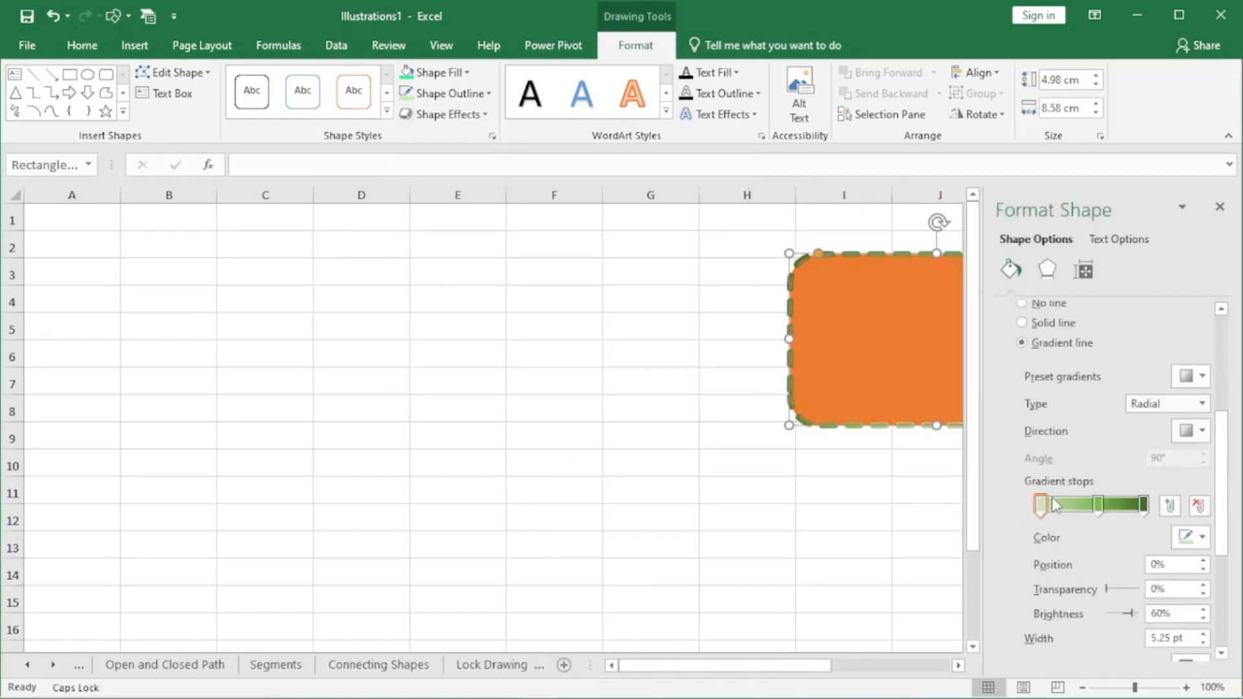
click(1045, 270)
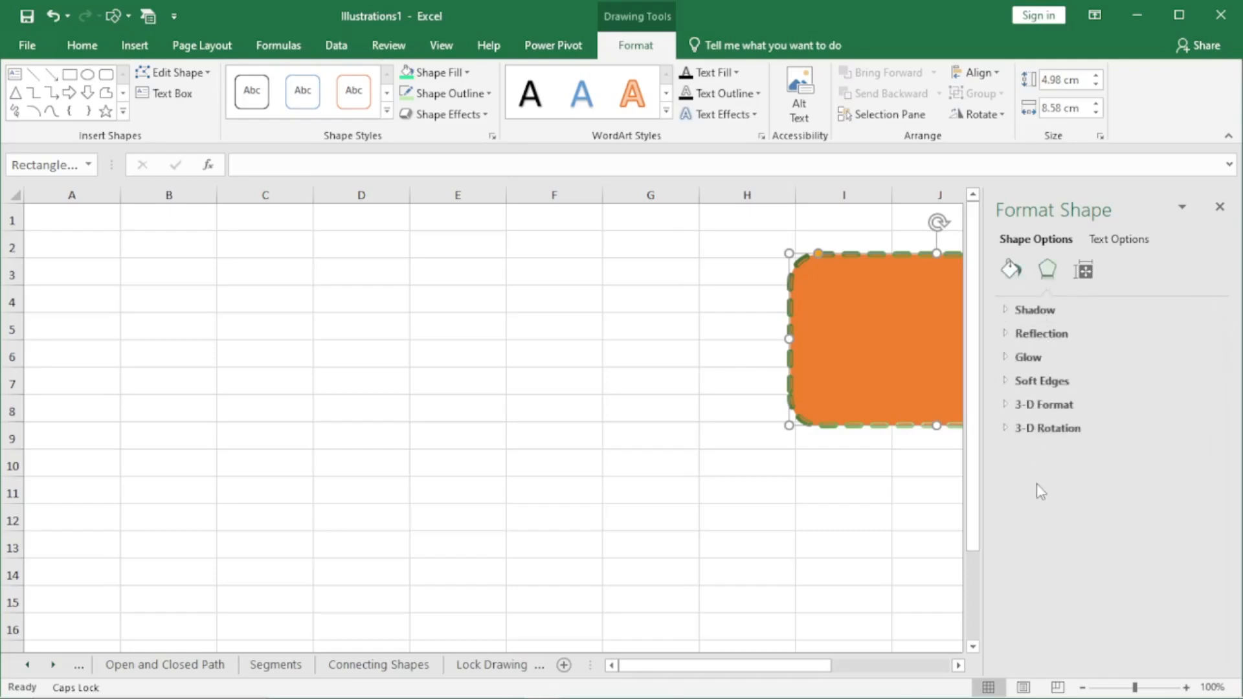
click(1049, 311)
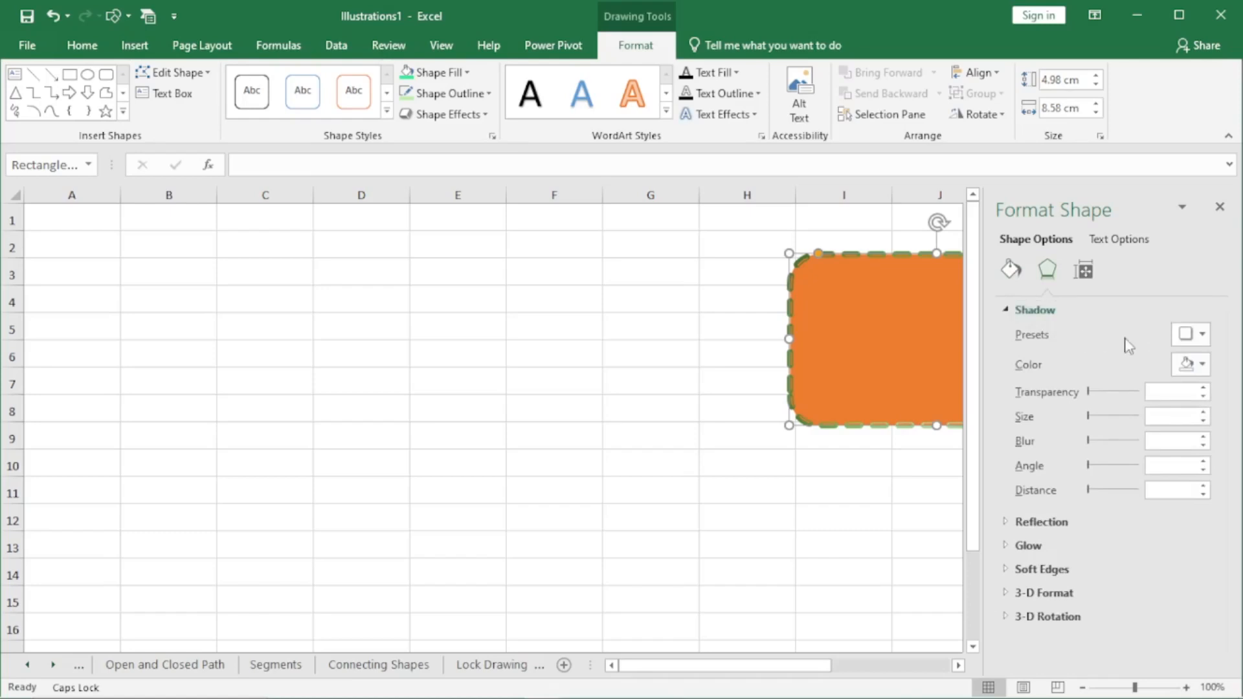
click(1205, 336)
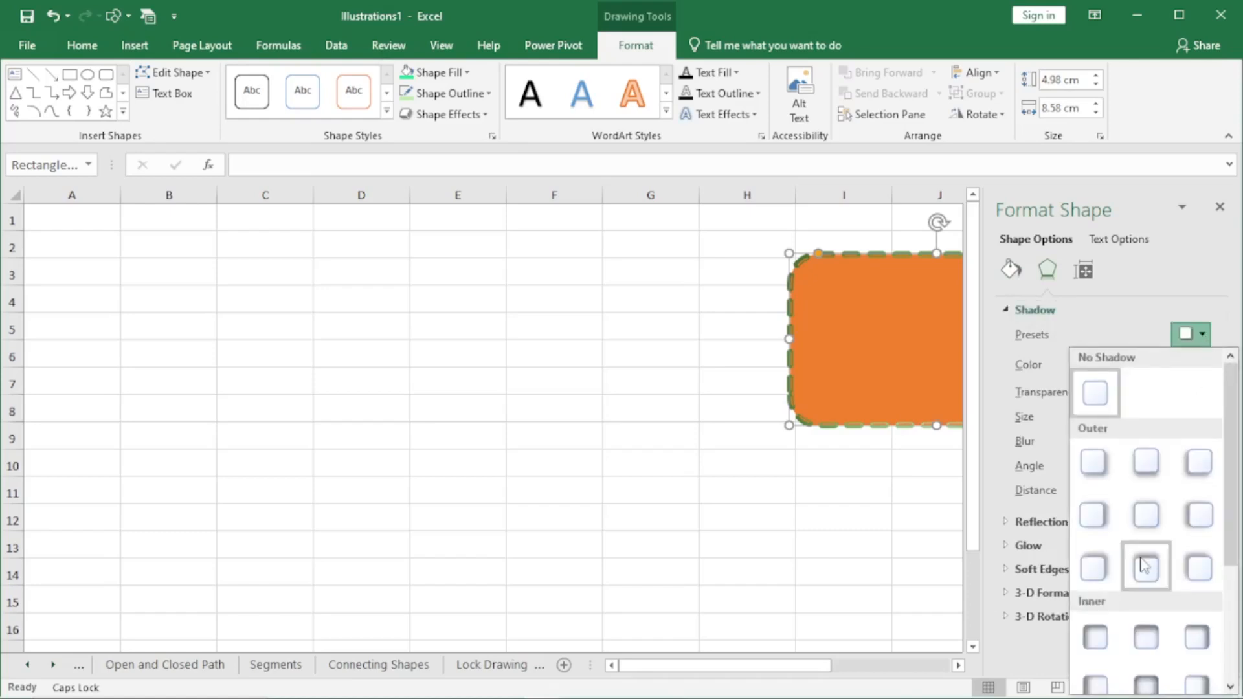
click(860, 253)
click(681, 299)
drag(832, 296, 586, 301)
Step: Give the rectangle a turquoise-green shadow with 3% transparency, 92% size, 7 pt blur, 91° angle and 43 pt distance
click(1201, 366)
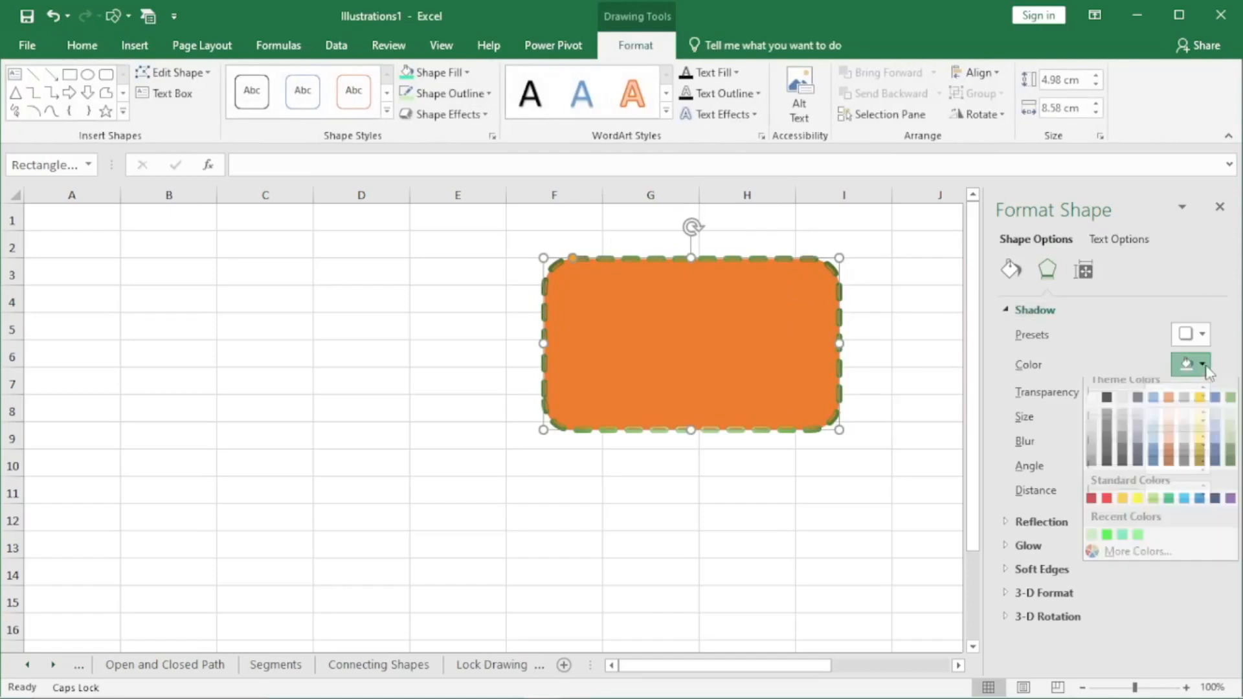
click(1123, 546)
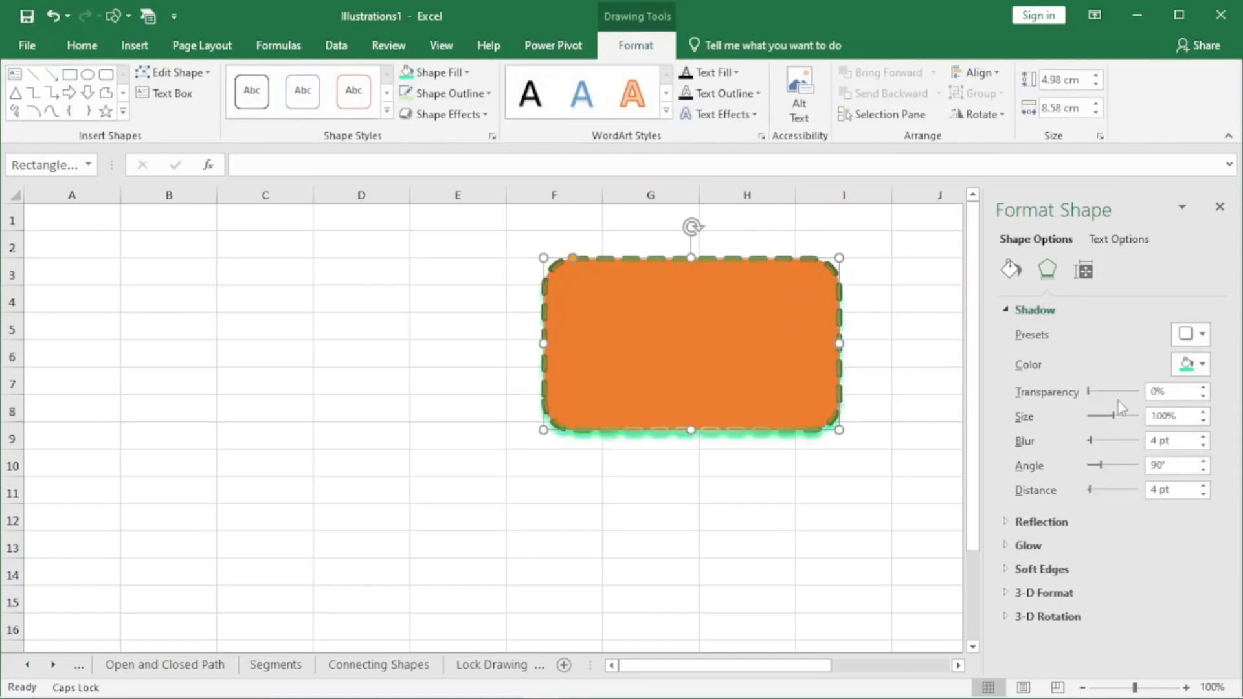
drag(1089, 392, 1091, 440)
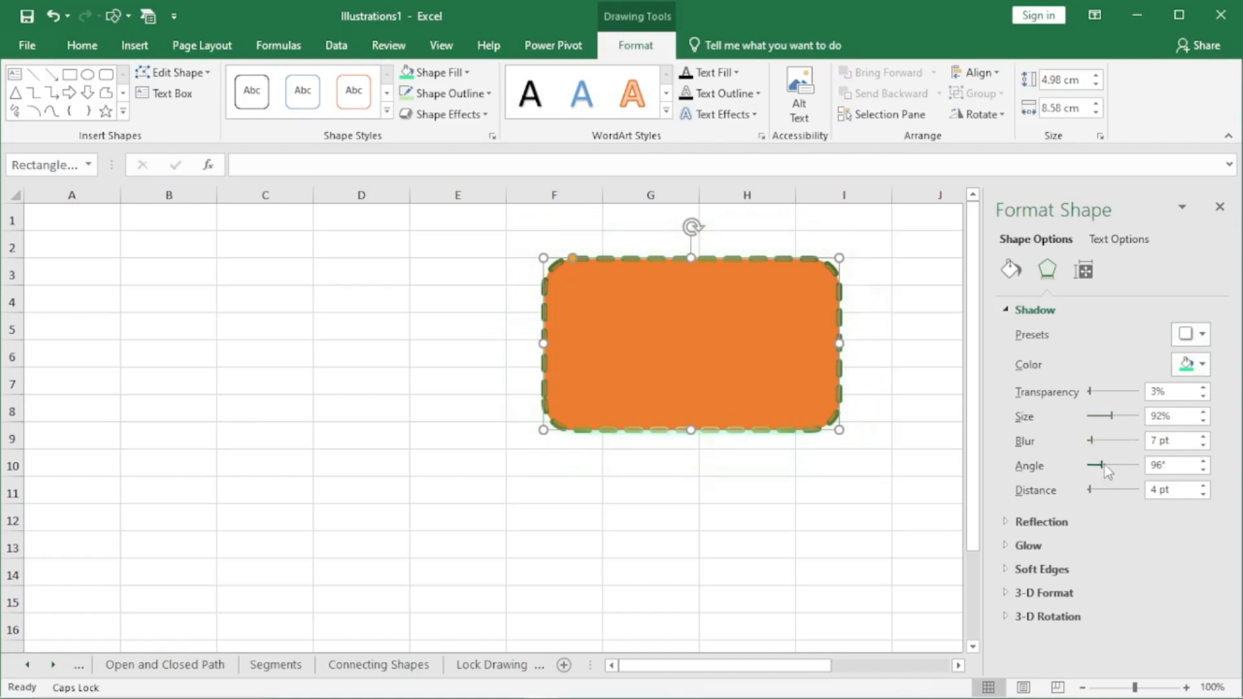
mouse_move(1091, 492)
mouse_down()
mouse_move(1139, 487)
mouse_move(1101, 492)
mouse_up()
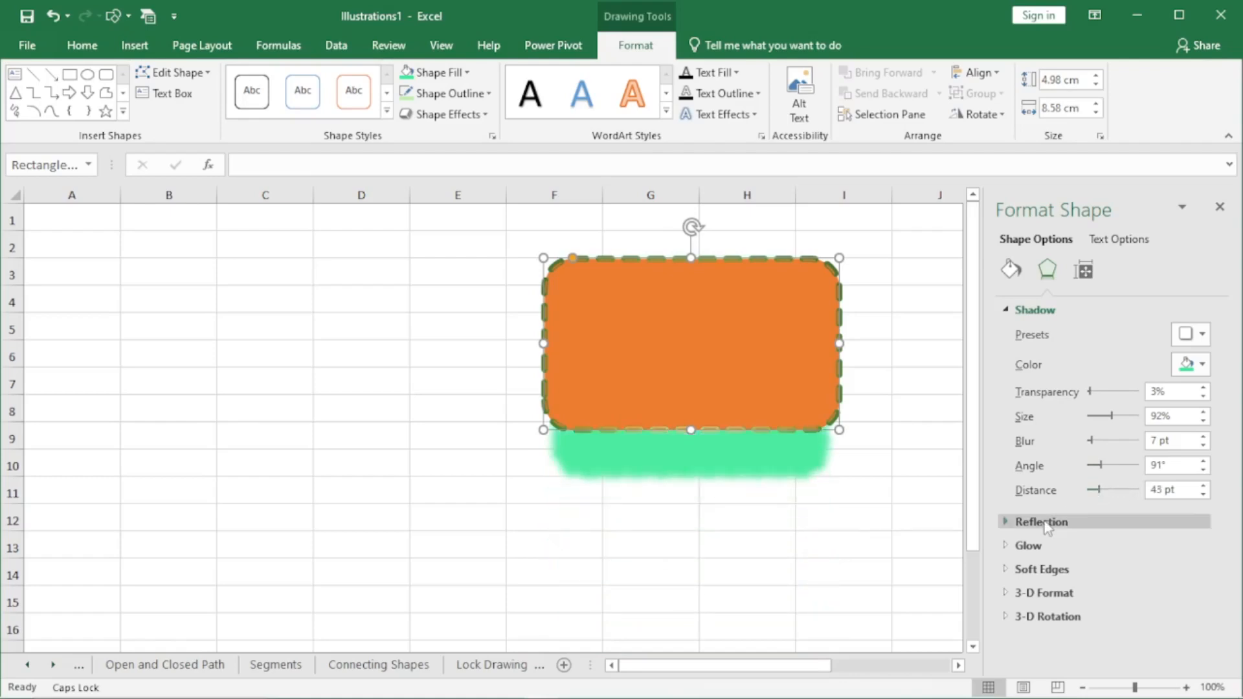
Step: Give the rectangle a preset reflection adjusted to 50% transparency, 52% size, 36 pt blur and 30 pt distance
click(1098, 521)
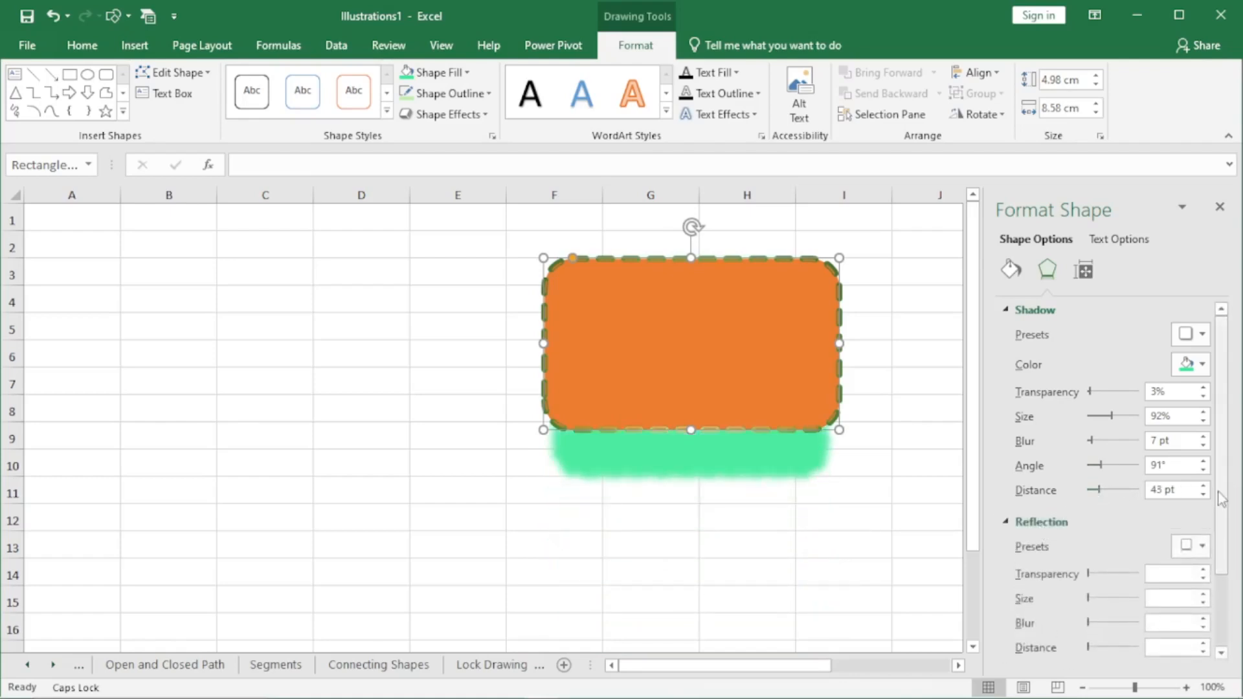
drag(1222, 482, 1222, 554)
click(1203, 450)
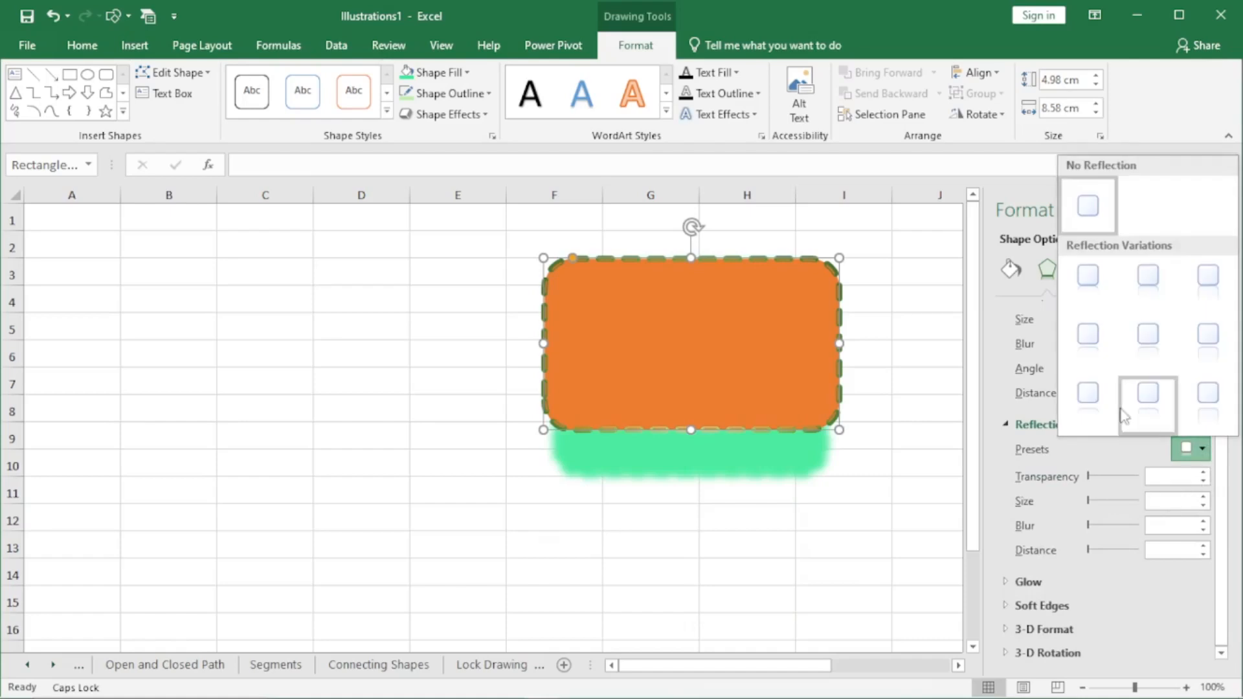
click(1156, 404)
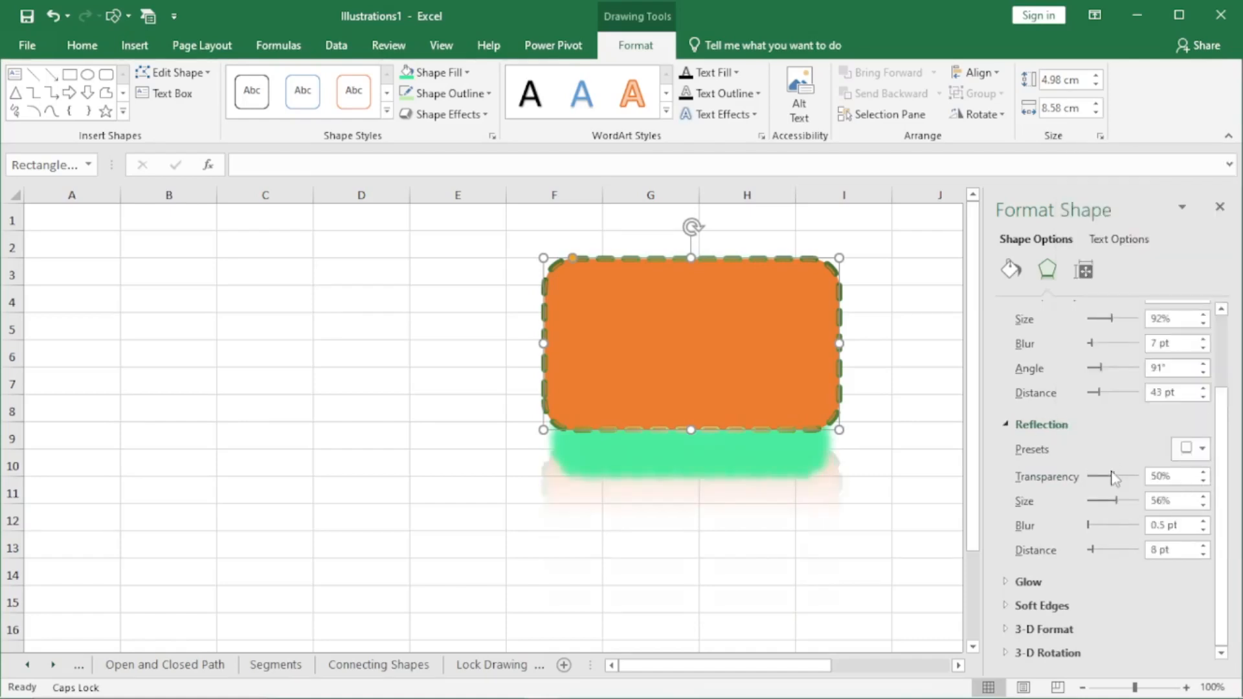
drag(1102, 476, 1093, 476)
drag(1117, 500, 1105, 552)
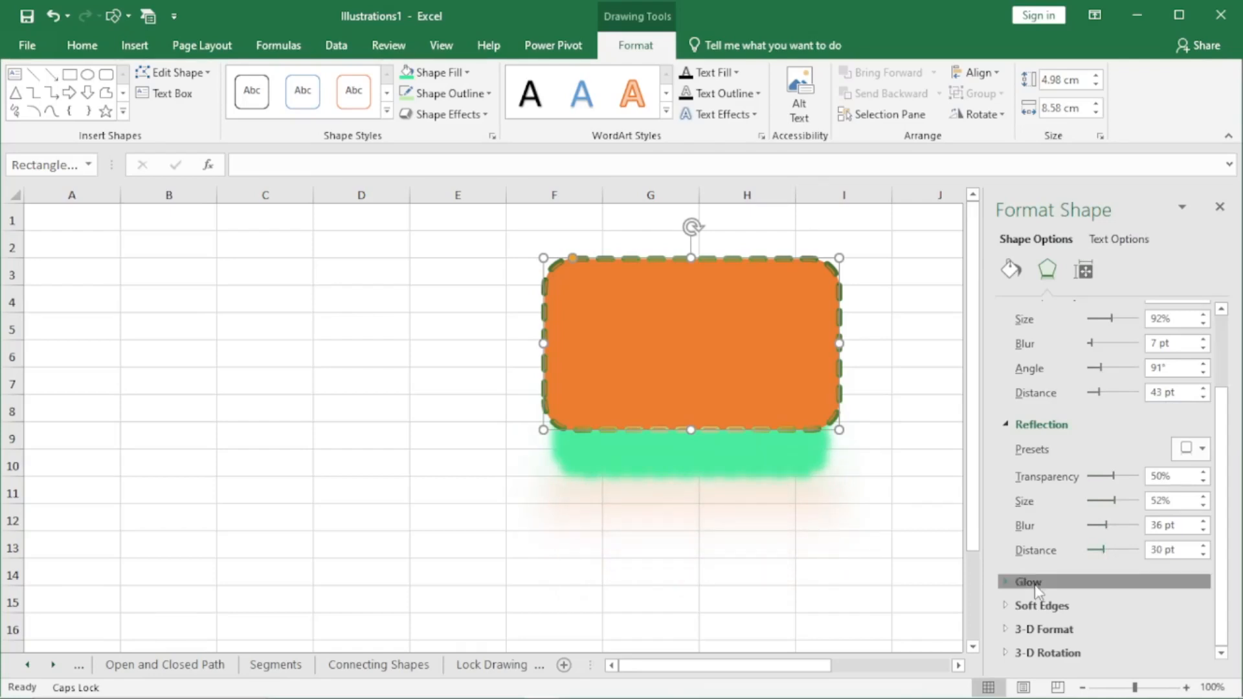
Step: Give the rectangle a yellow glow with 61 pt size and 67% transparency
click(1065, 582)
scroll(1224, 541, down, 2)
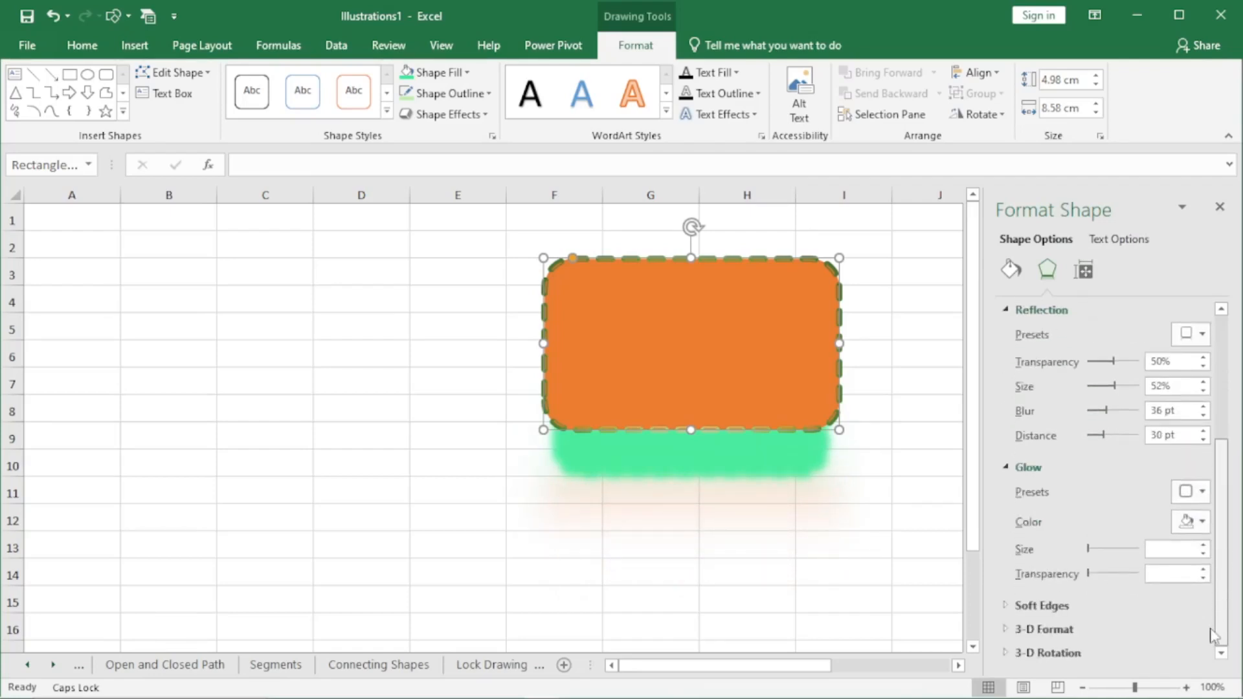
click(1194, 492)
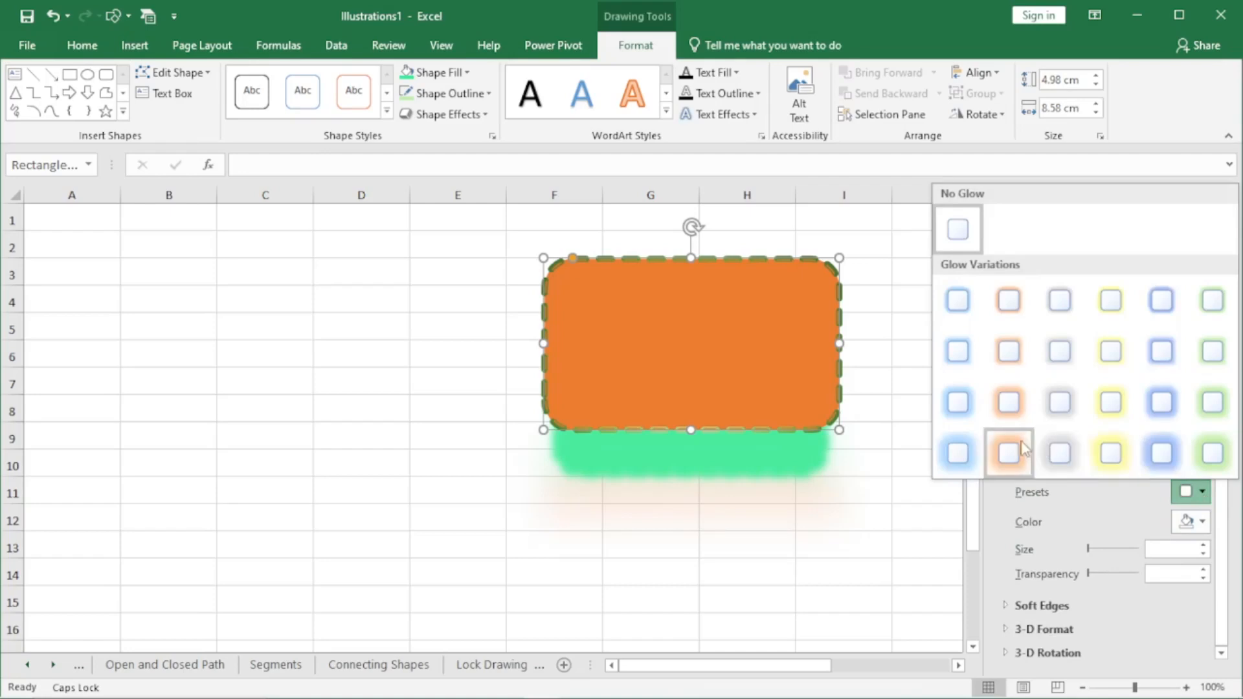
click(958, 402)
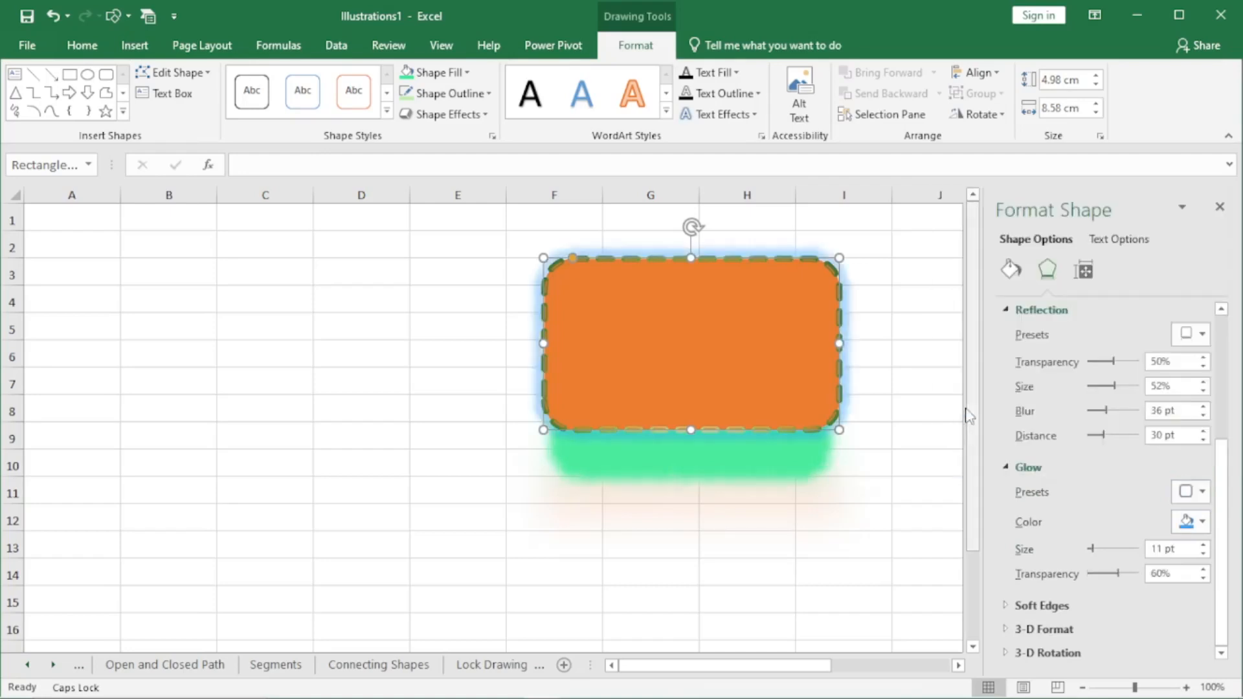
click(1191, 522)
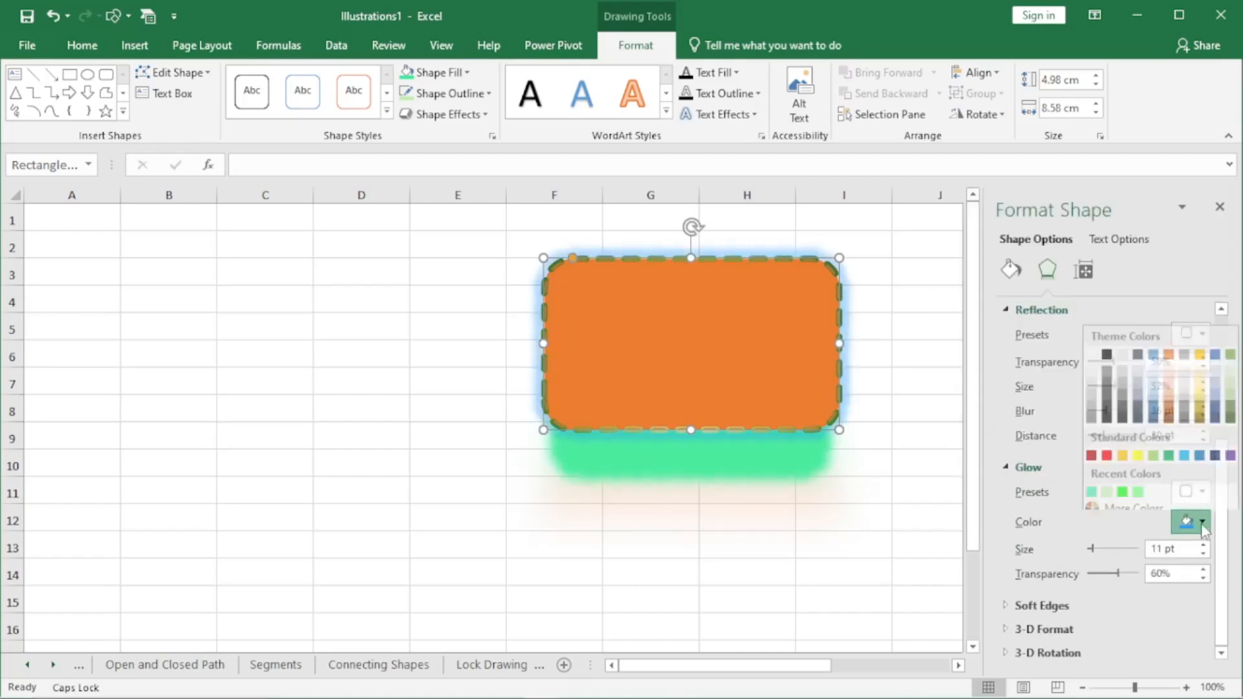
click(1137, 447)
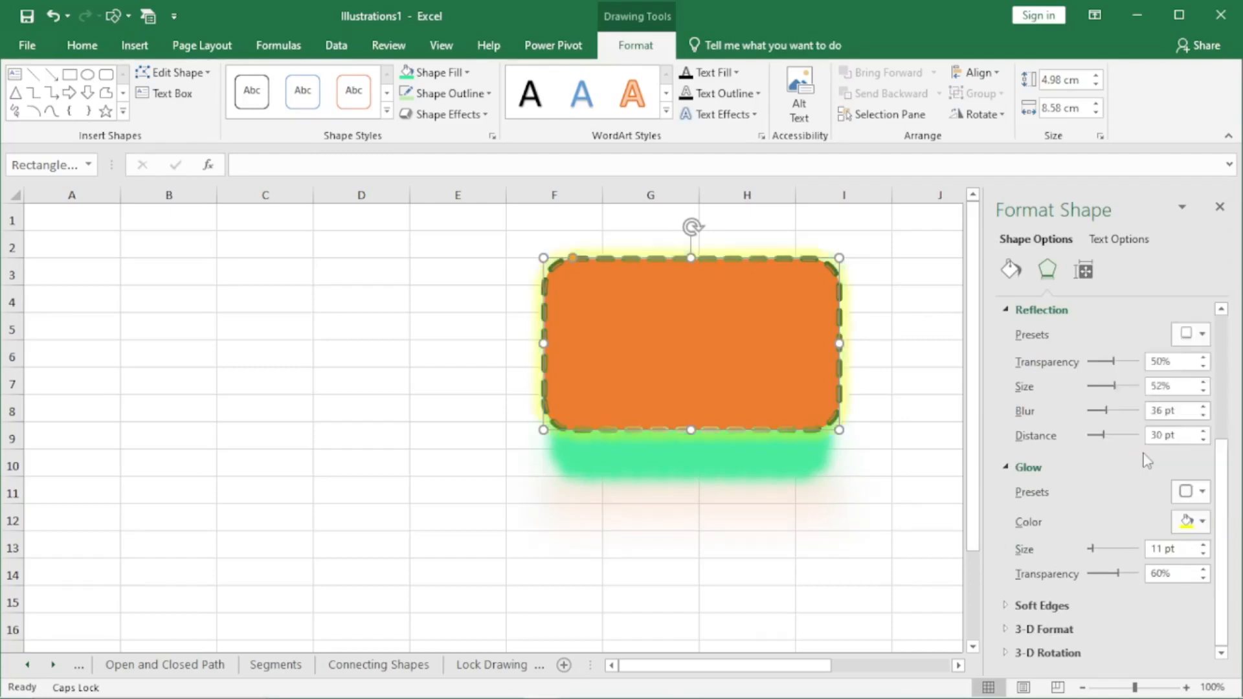
drag(1093, 551, 1122, 553)
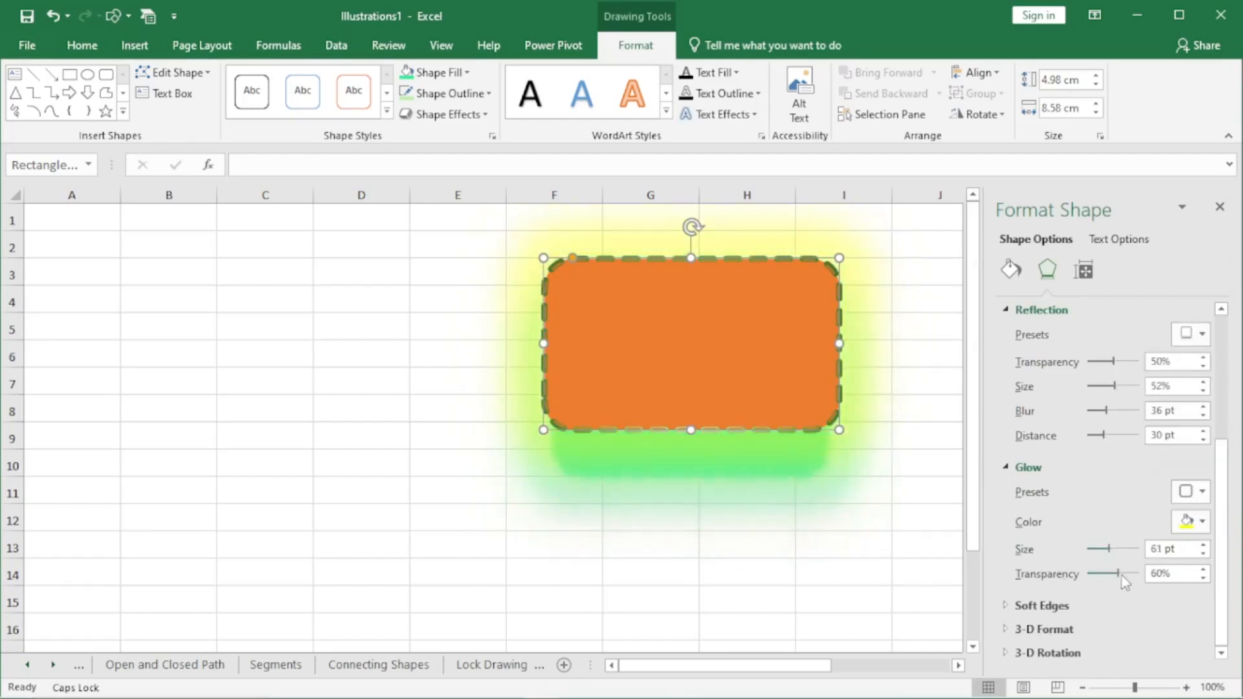
drag(1116, 576, 1107, 578)
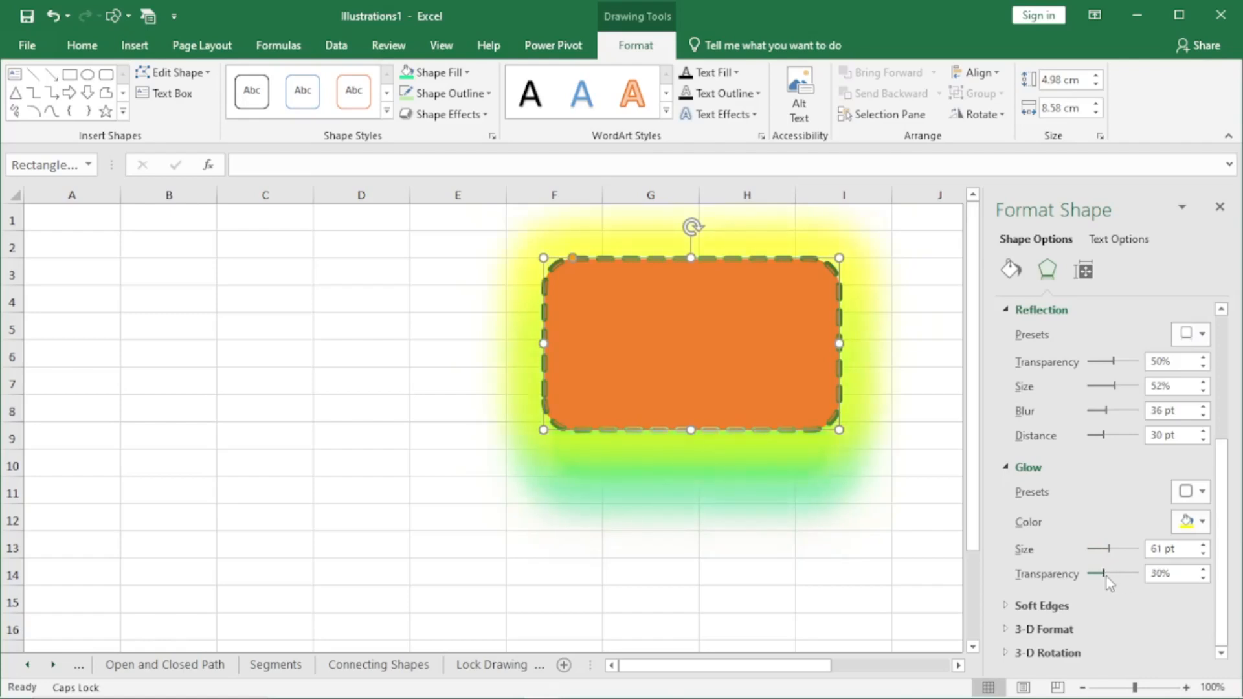
Step: Apply the 25 pt soft edges preset to the rectangle
click(1060, 609)
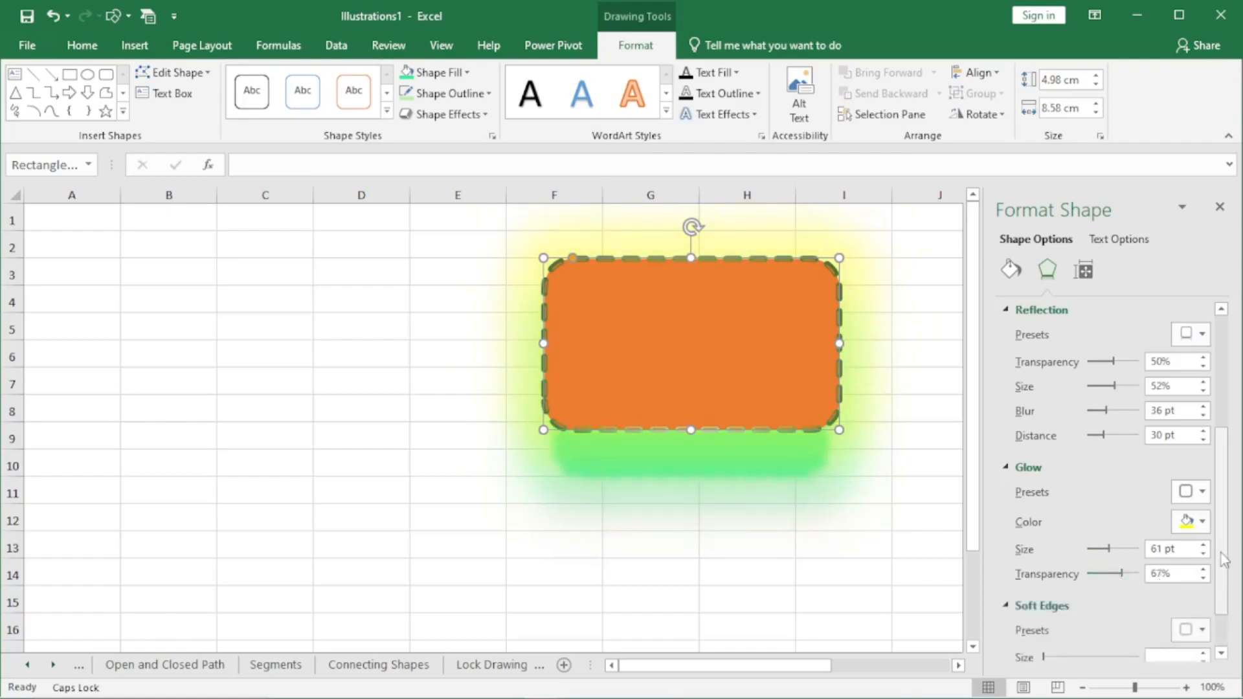
scroll(1223, 629, down, 2)
click(1192, 570)
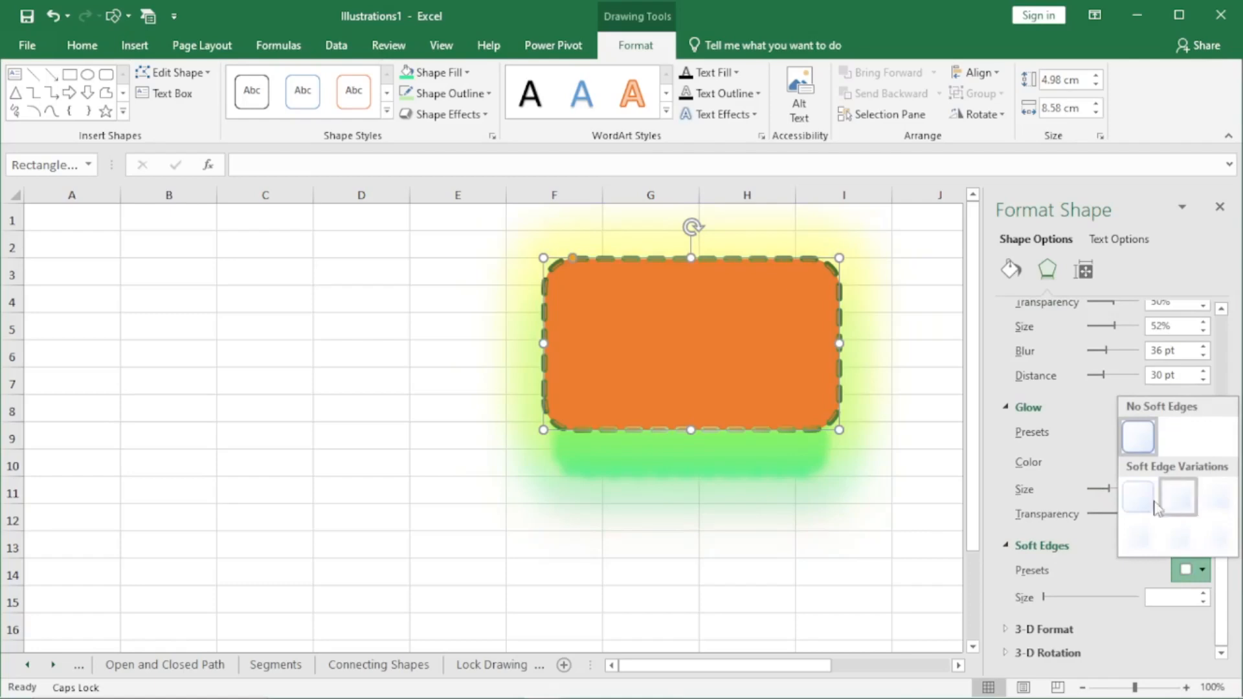
click(1188, 531)
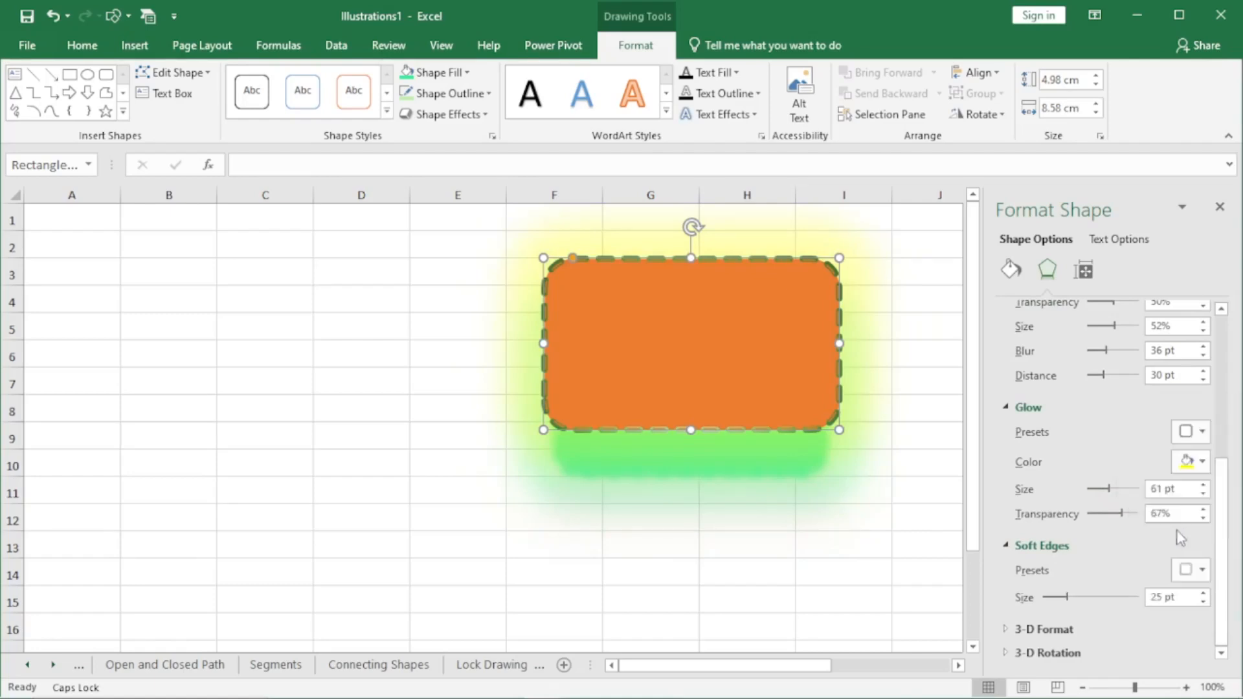
Step: Set the rectangle's 3-D format material to the wireframe special effect
click(1057, 631)
scroll(1217, 524, down, 6)
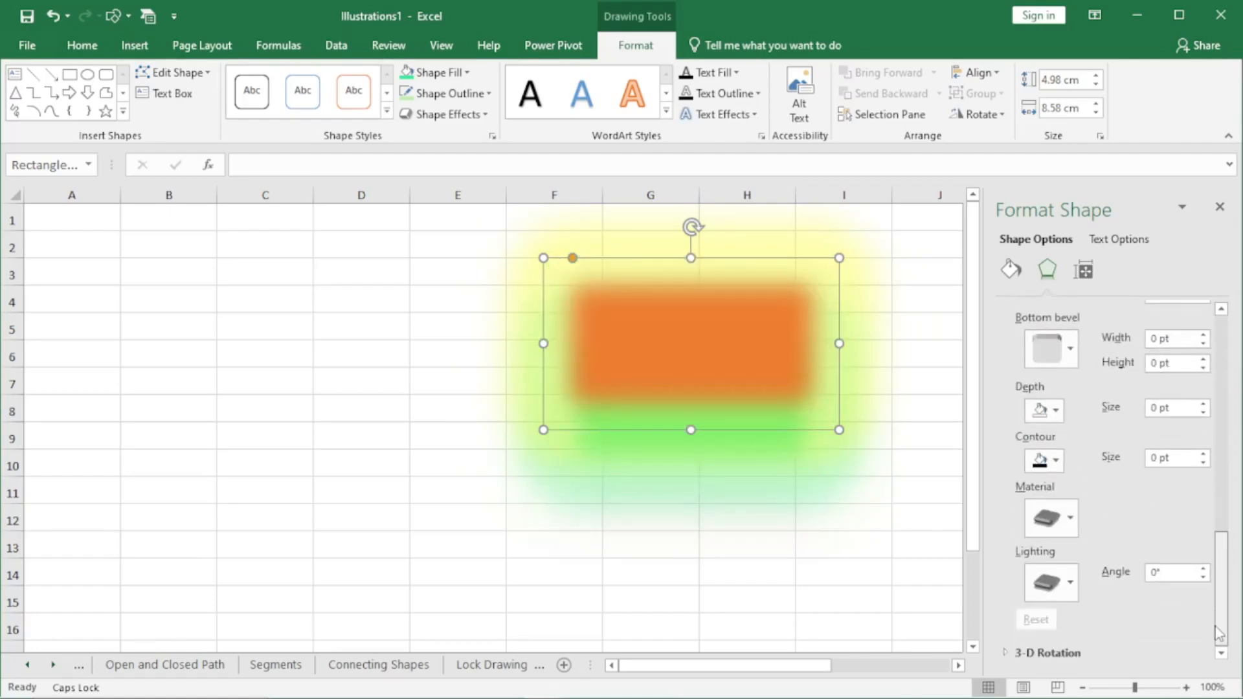
click(1072, 520)
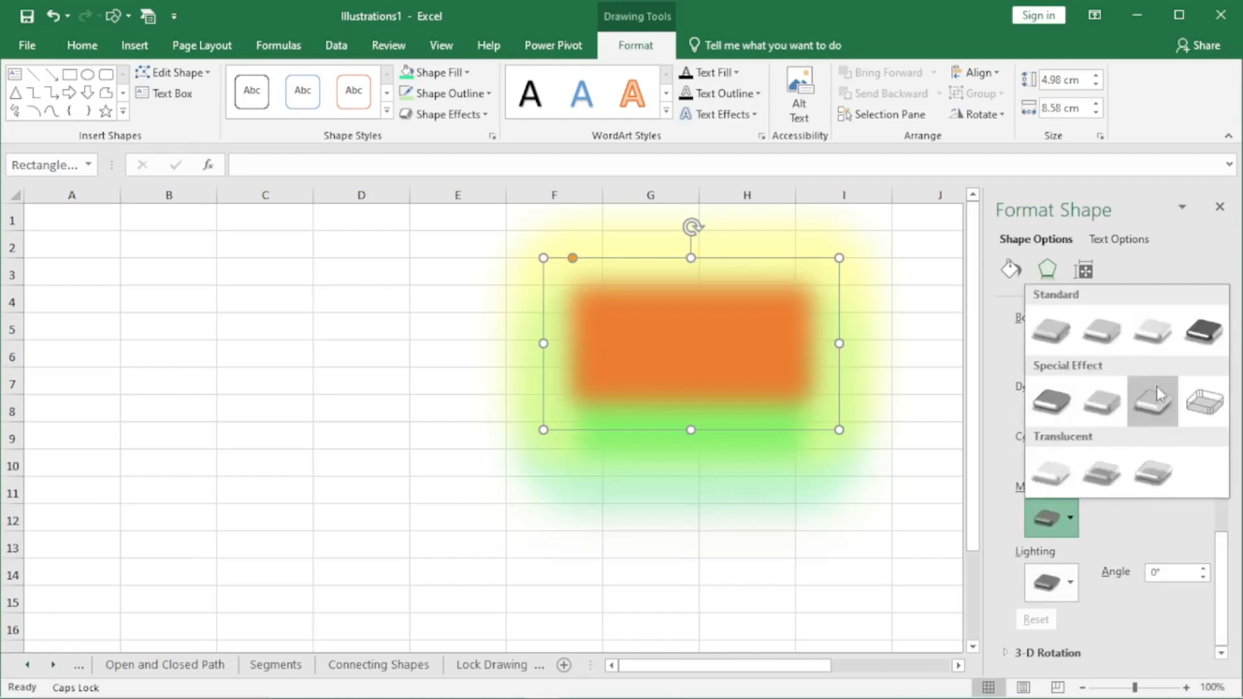
click(1192, 404)
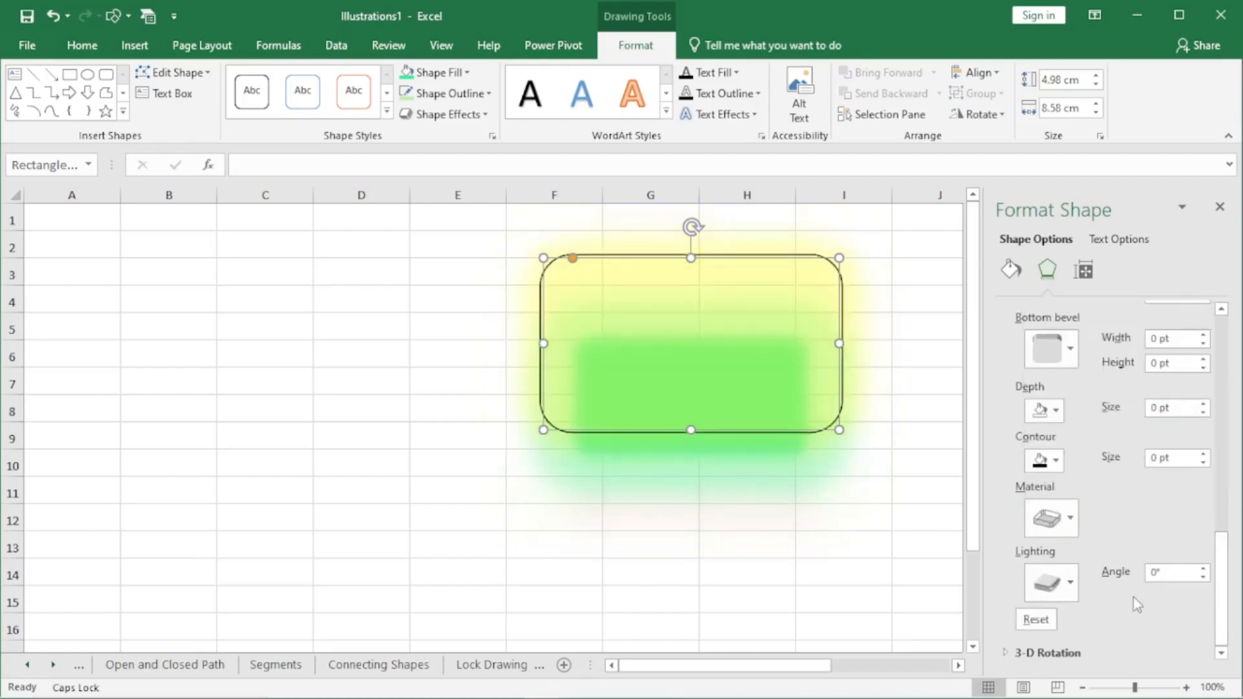
Step: Try a 3-D rotation of X 328.6°, Y 22.9° and Z 3.3° on the rectangle, and reset the rotation
click(1071, 652)
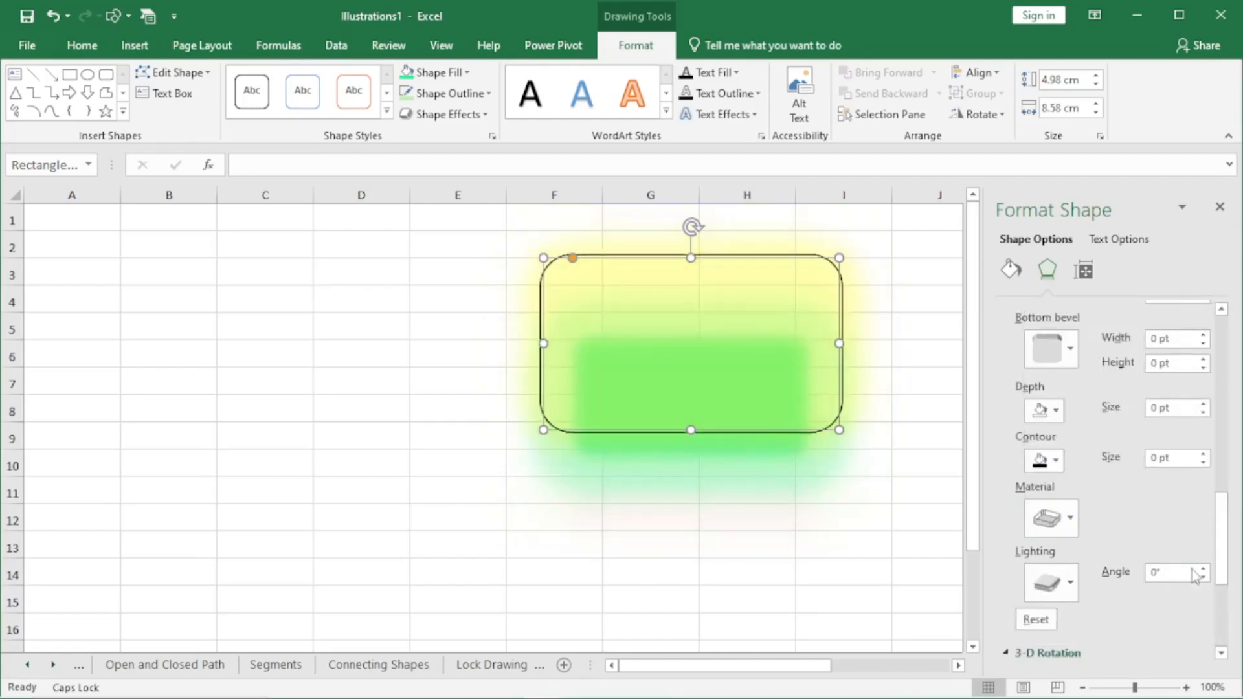
drag(1221, 558, 1223, 647)
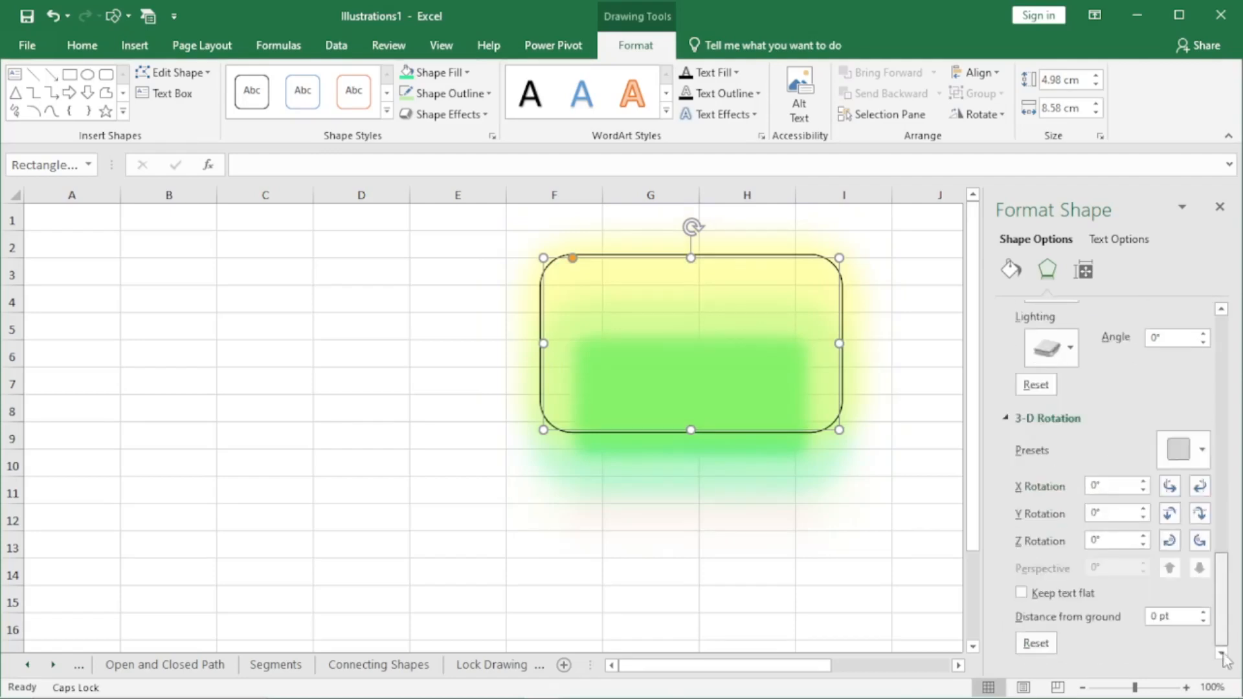
click(1202, 450)
key(Escape)
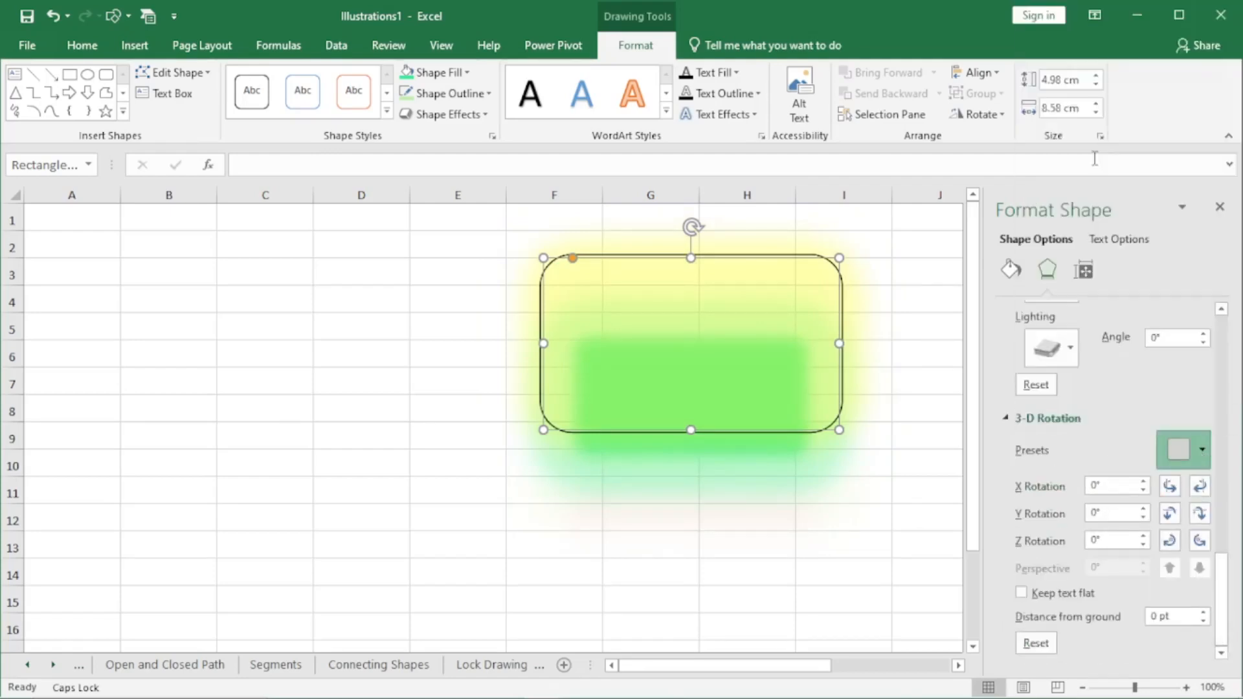
click(1169, 486)
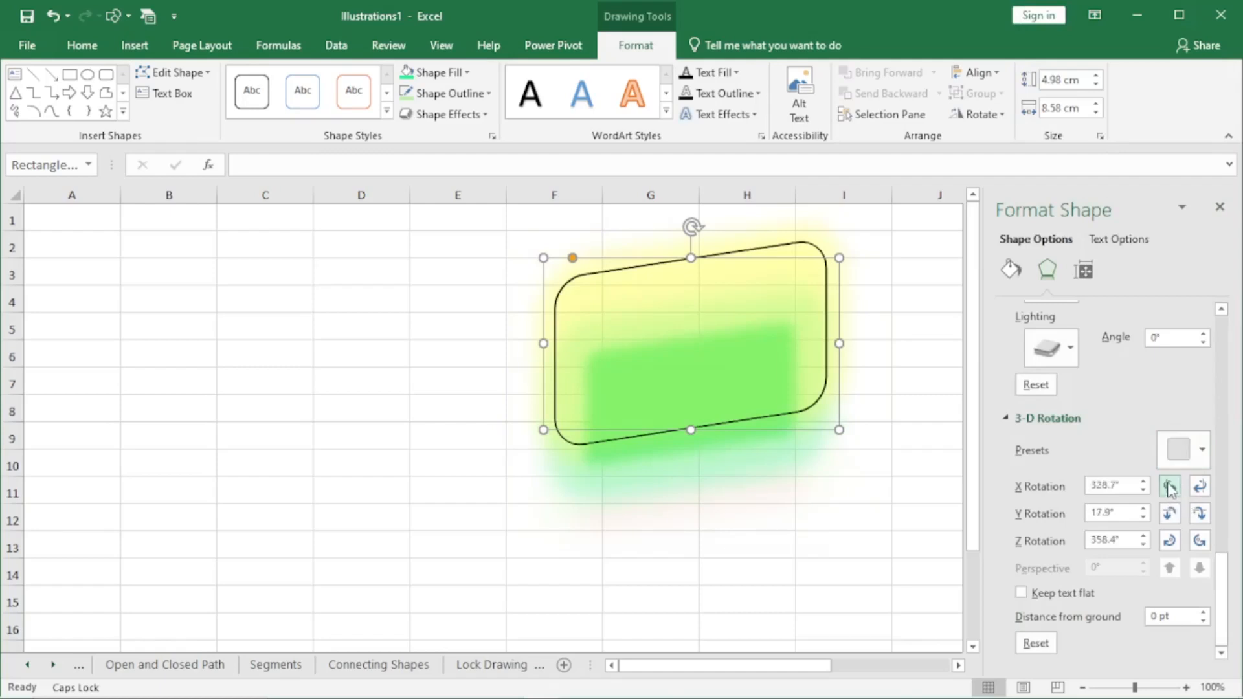
click(1200, 489)
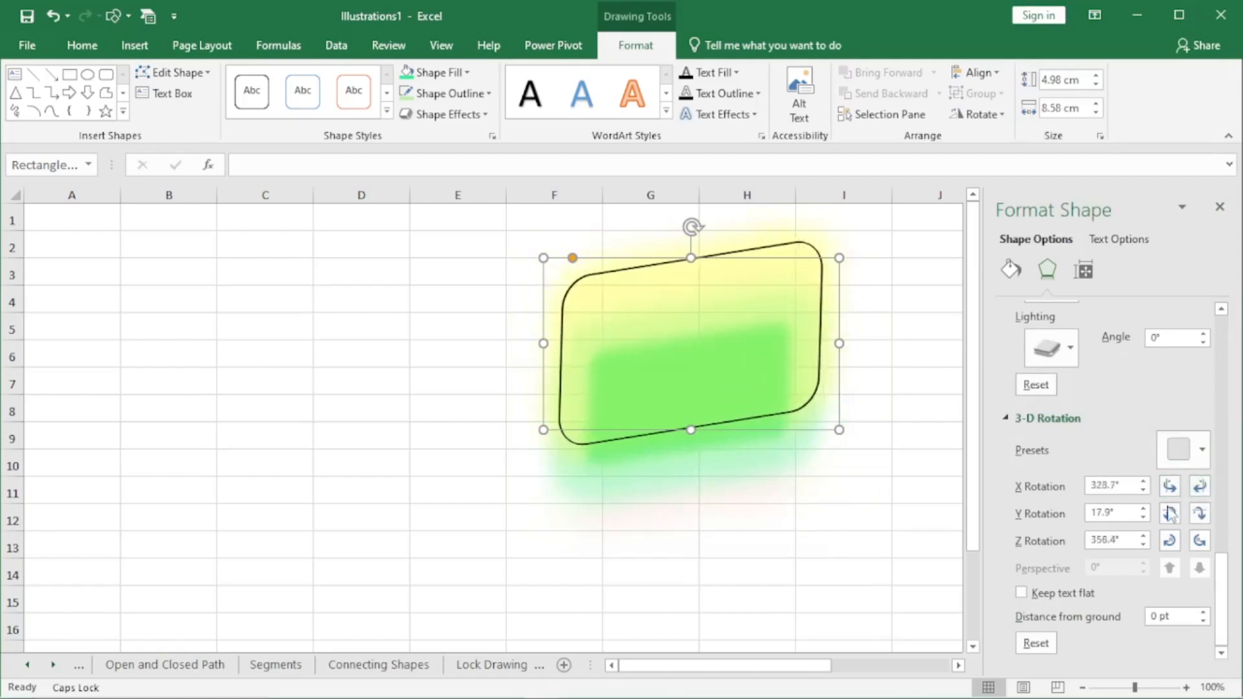
click(1170, 513)
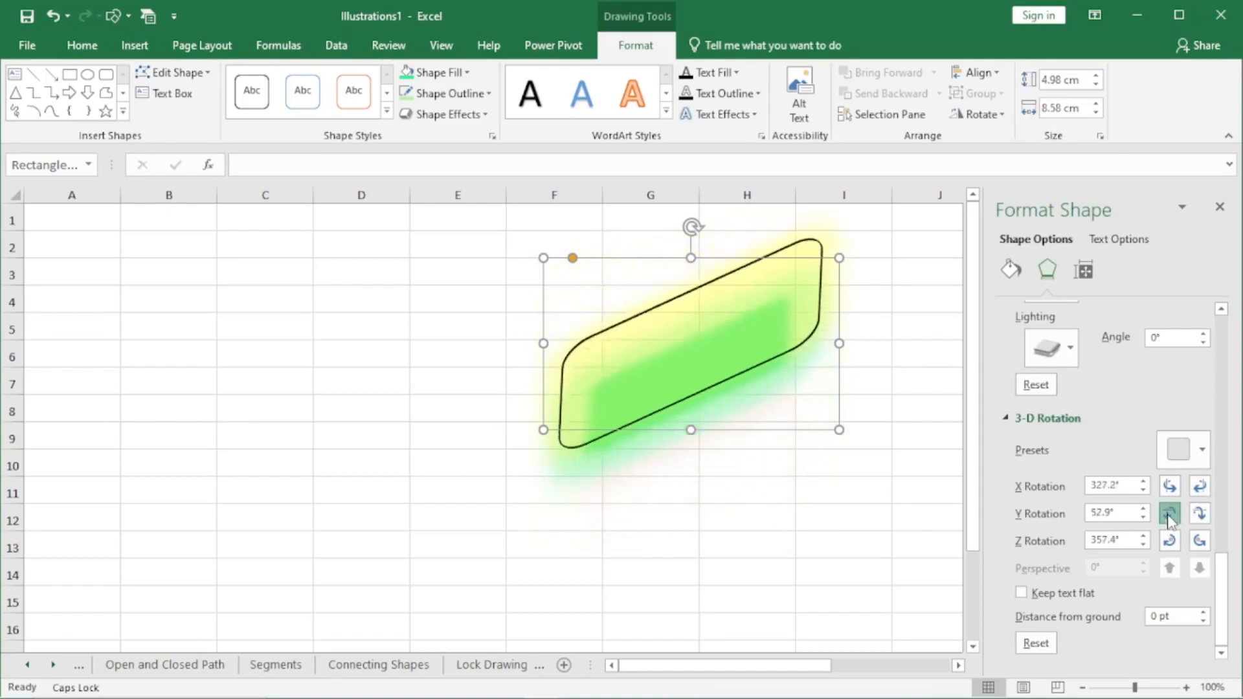
click(1199, 516)
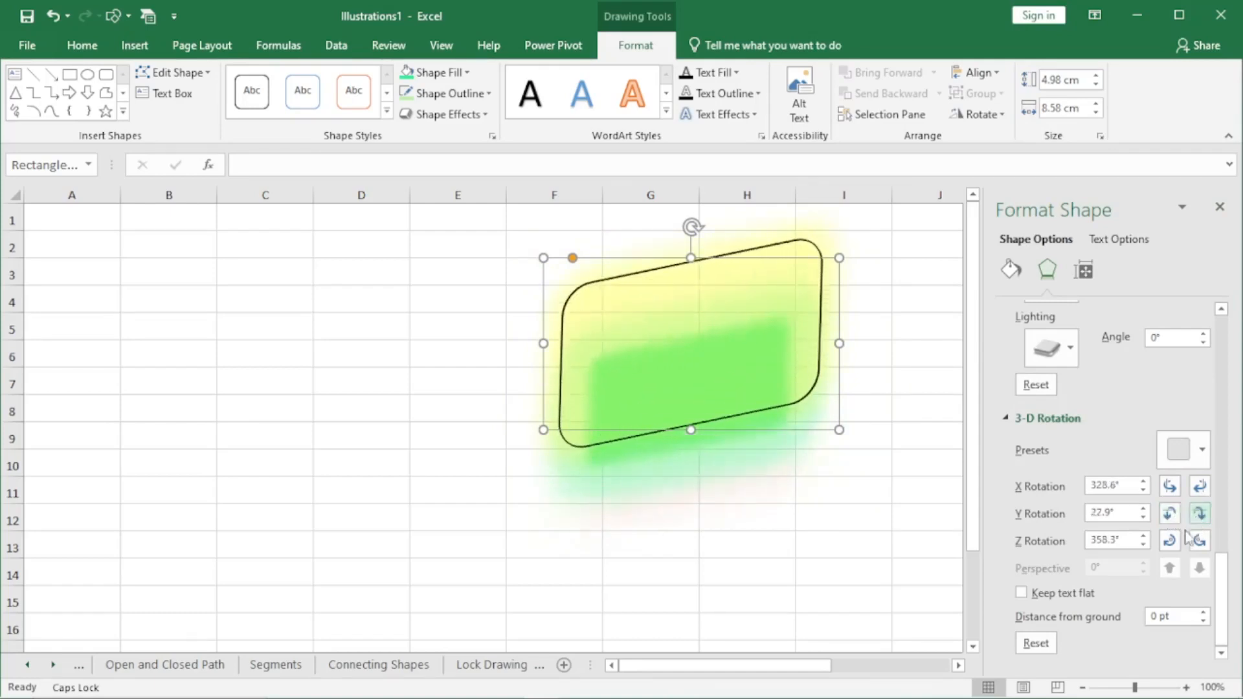
click(1169, 542)
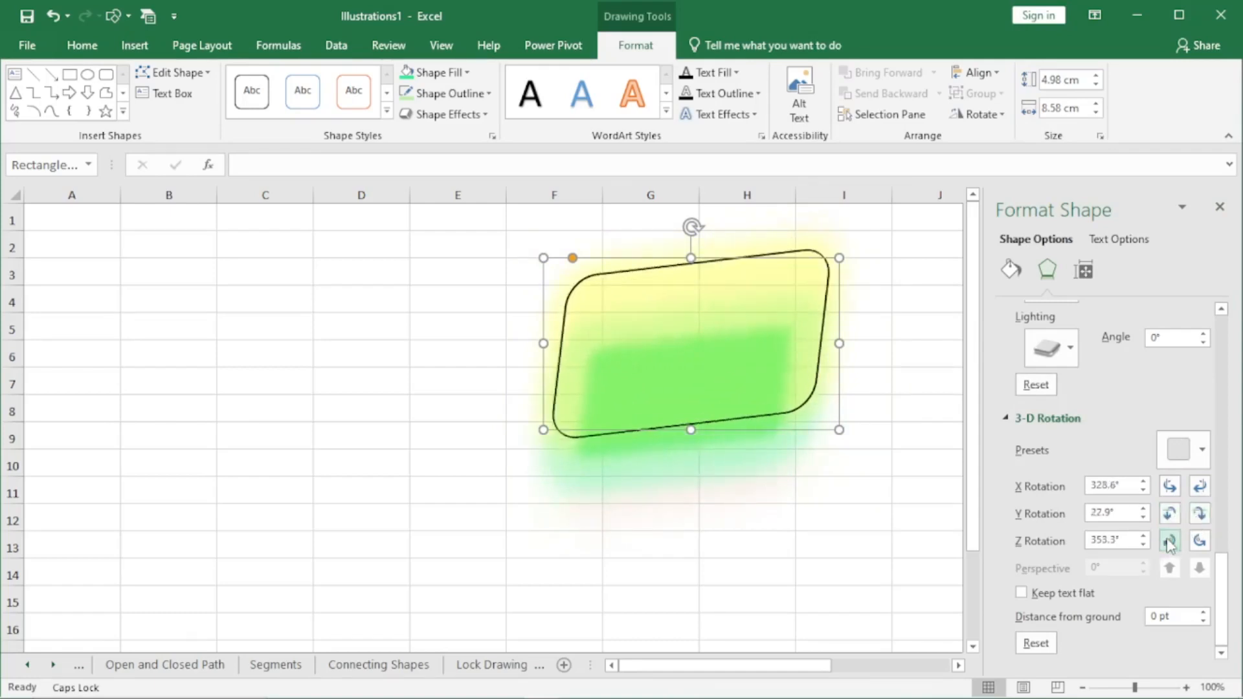
click(1201, 541)
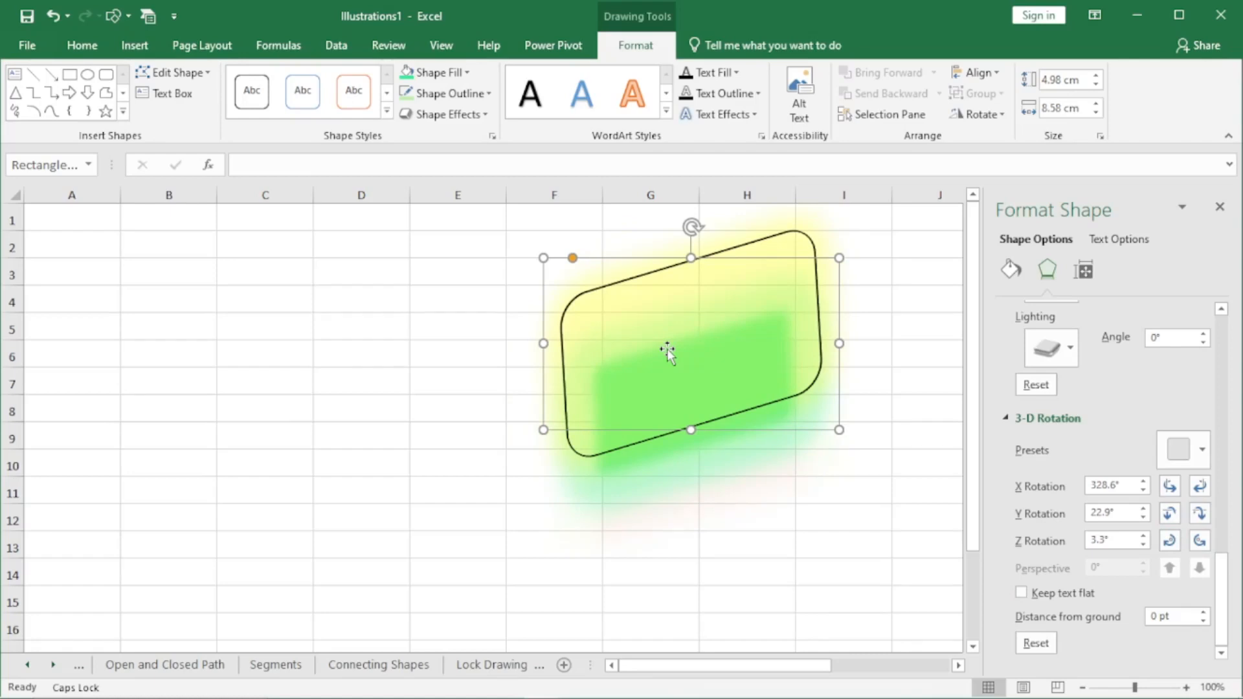
click(1044, 645)
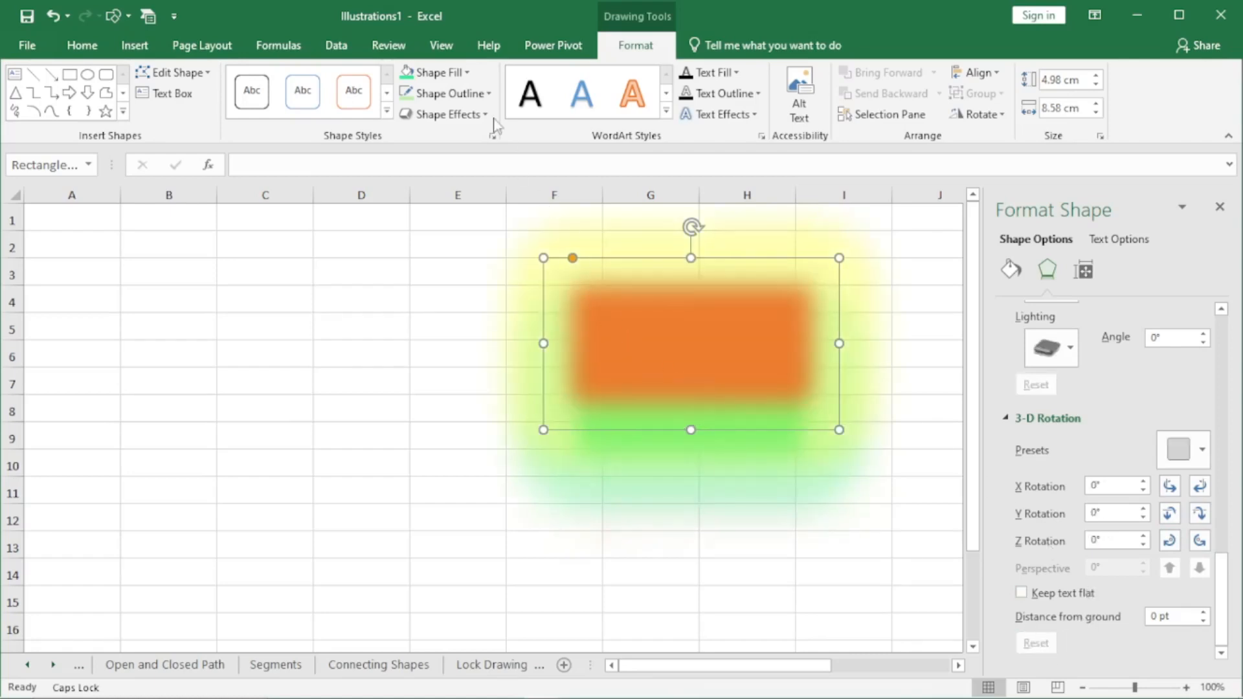
Step: Apply the orange gradient theme style from the fifth row of the shape style gallery to the rectangle
click(473, 78)
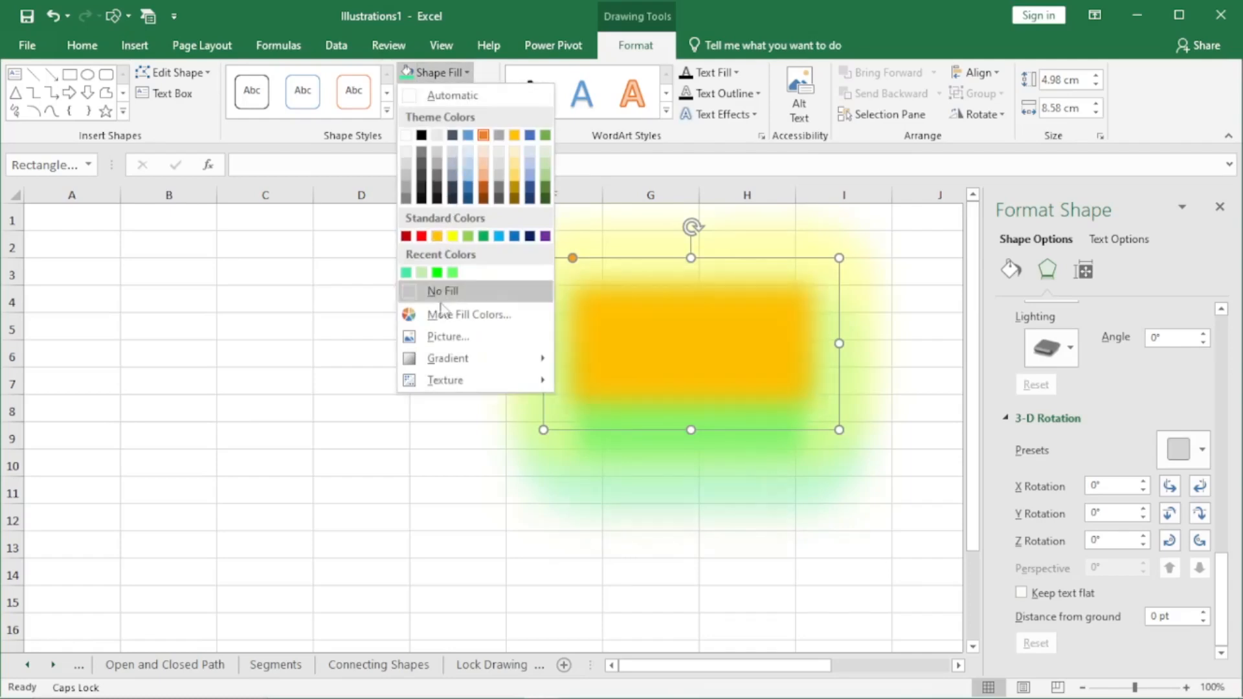
click(387, 112)
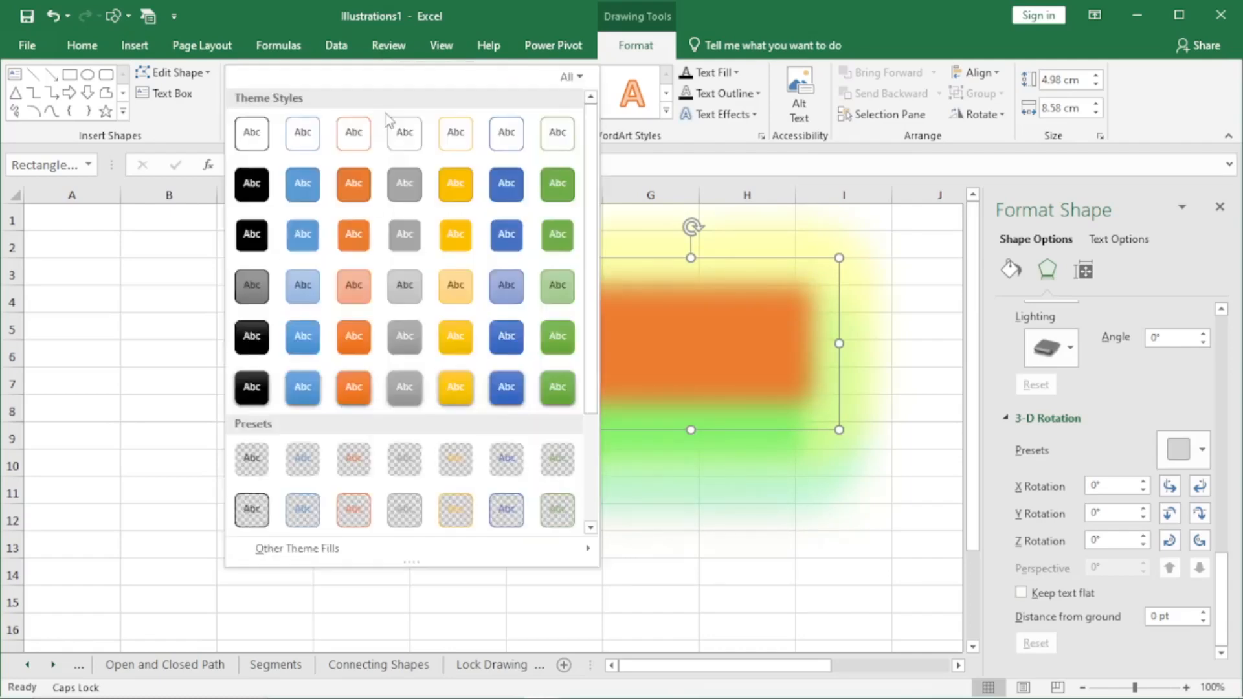
click(360, 354)
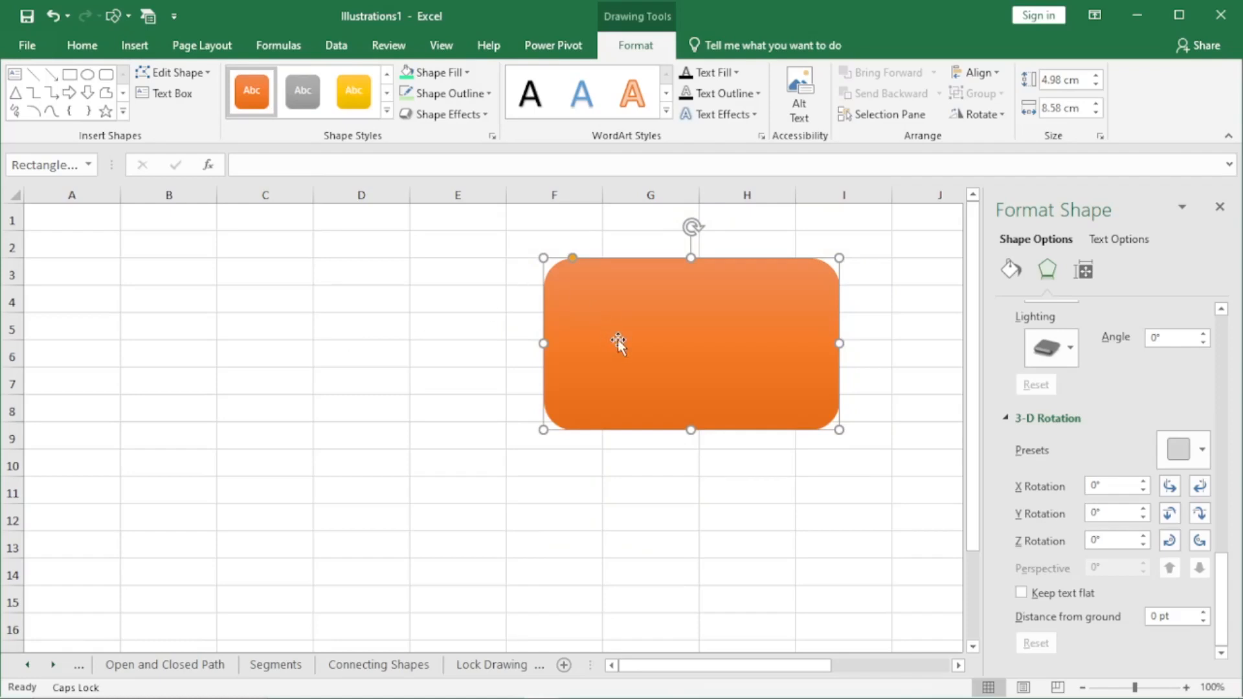
Step: Enter the text "Have a Nice Day" in the rectangle
key(Caps_Lock)
text(Have a Nice Dat)
key(BackSpace)
text(y)
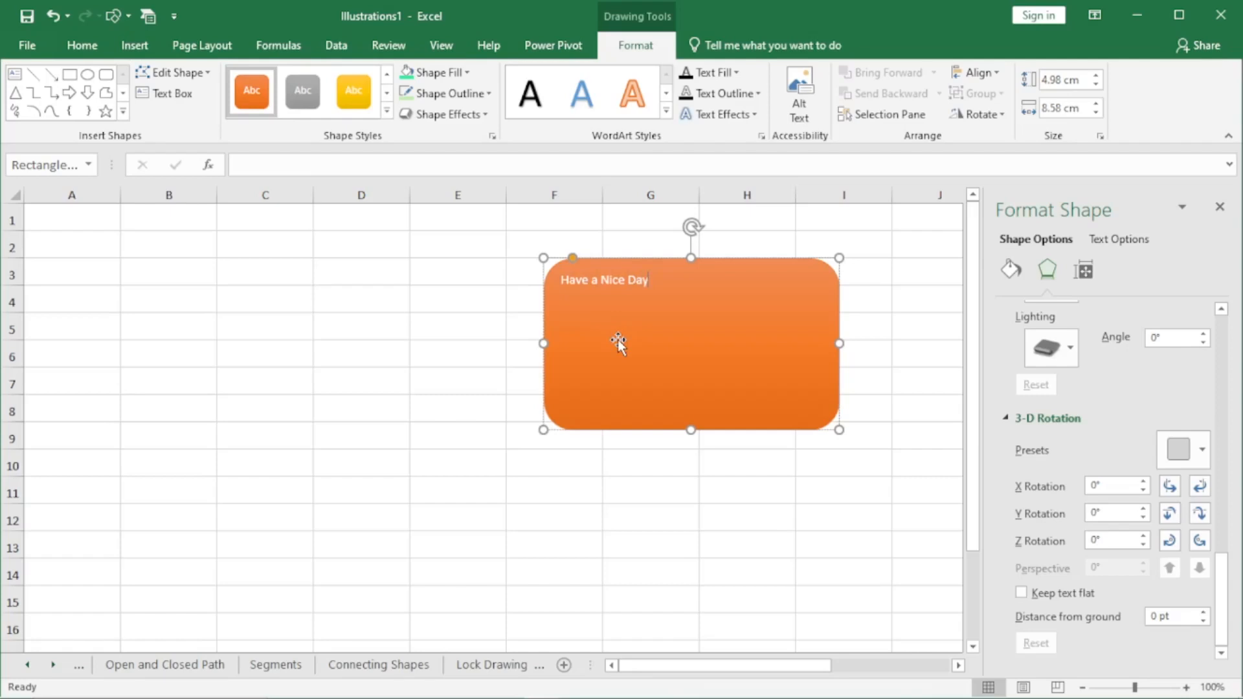
Step: Make all the text in the rectangle bold at font size 24 and deselect the shape
key(ctrl+a)
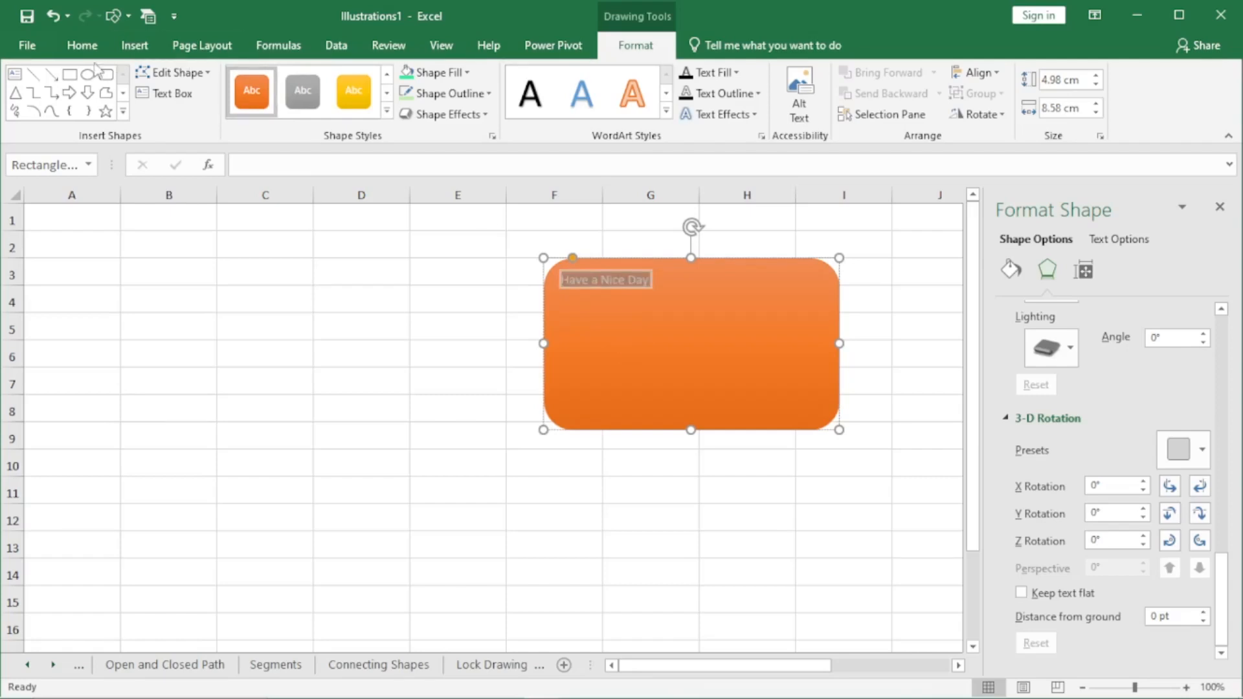
click(82, 46)
click(157, 110)
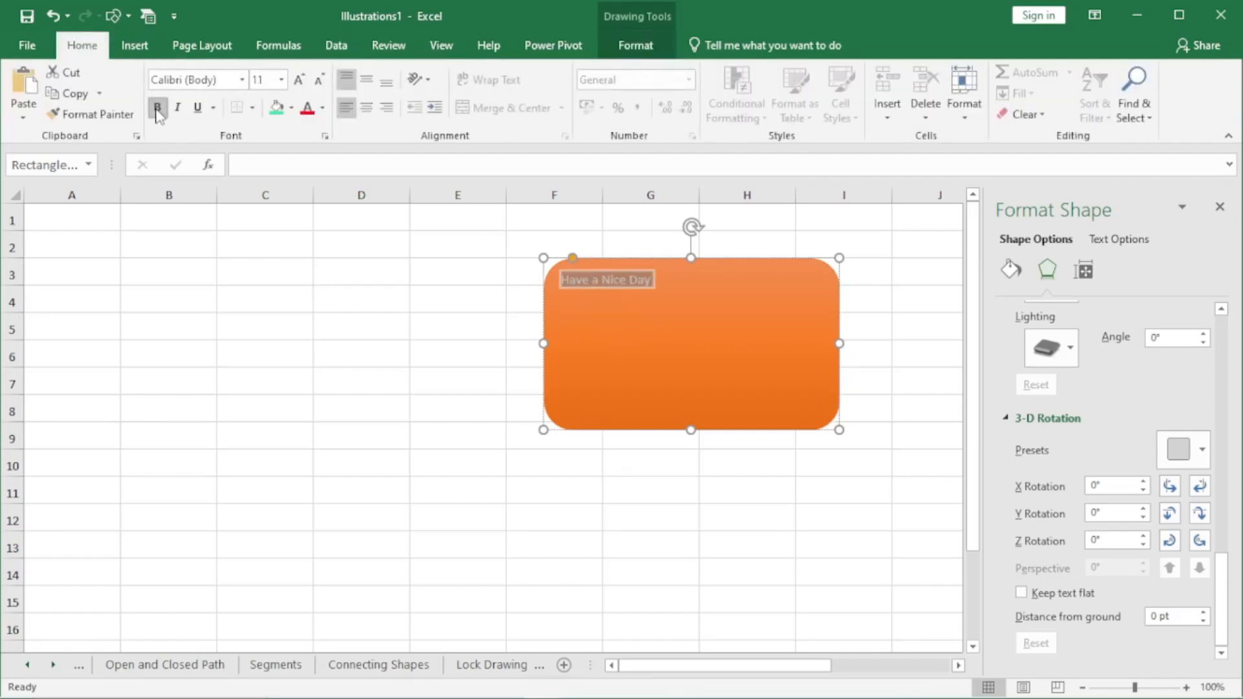
click(281, 79)
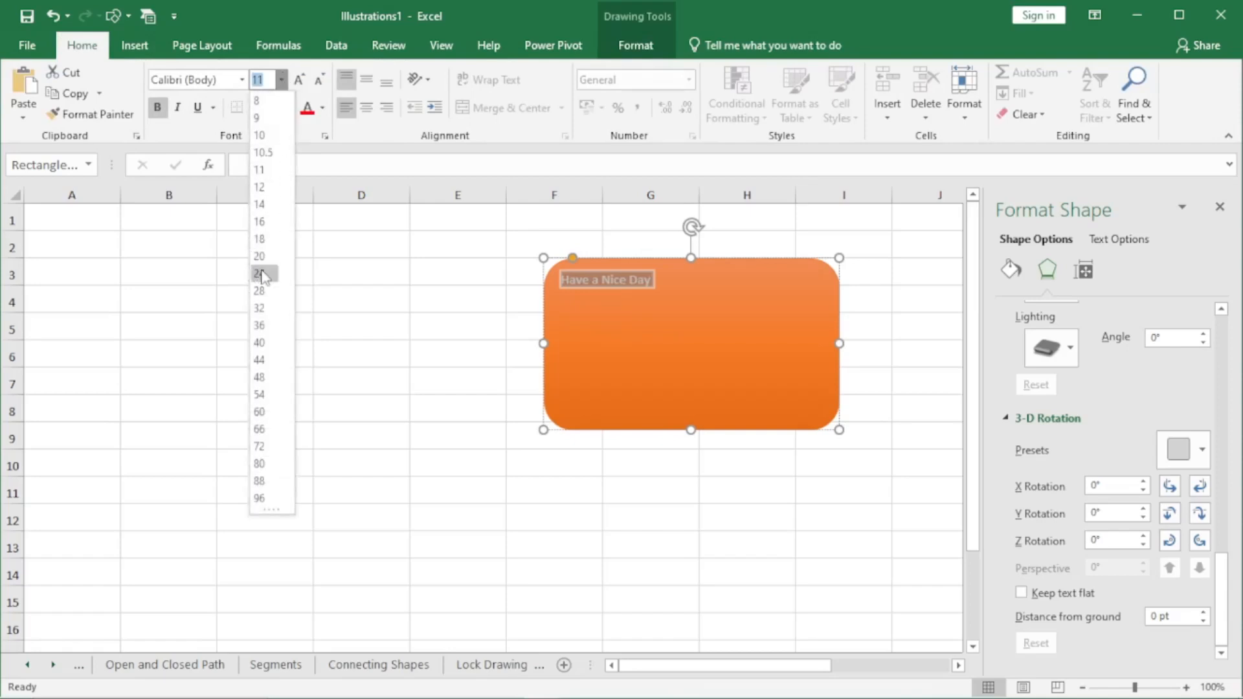
click(259, 273)
click(423, 358)
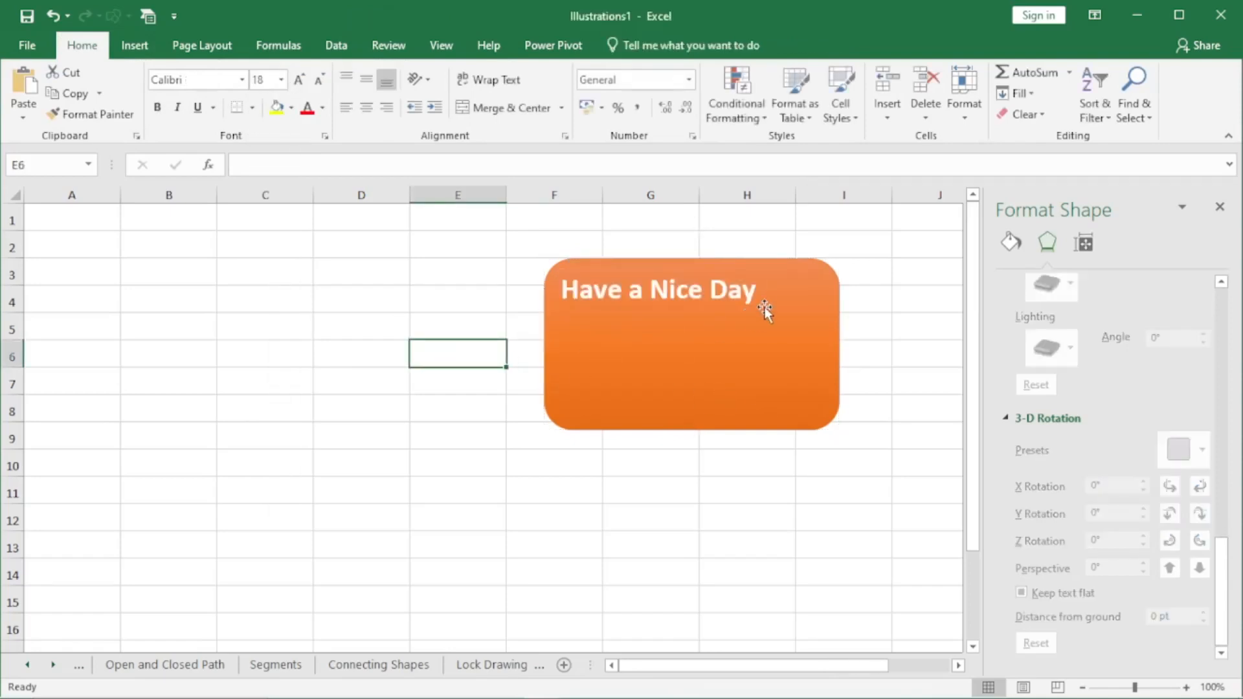
Step: Turn off Keep text flat for the rectangle and turn its X rotation to 175°
click(712, 299)
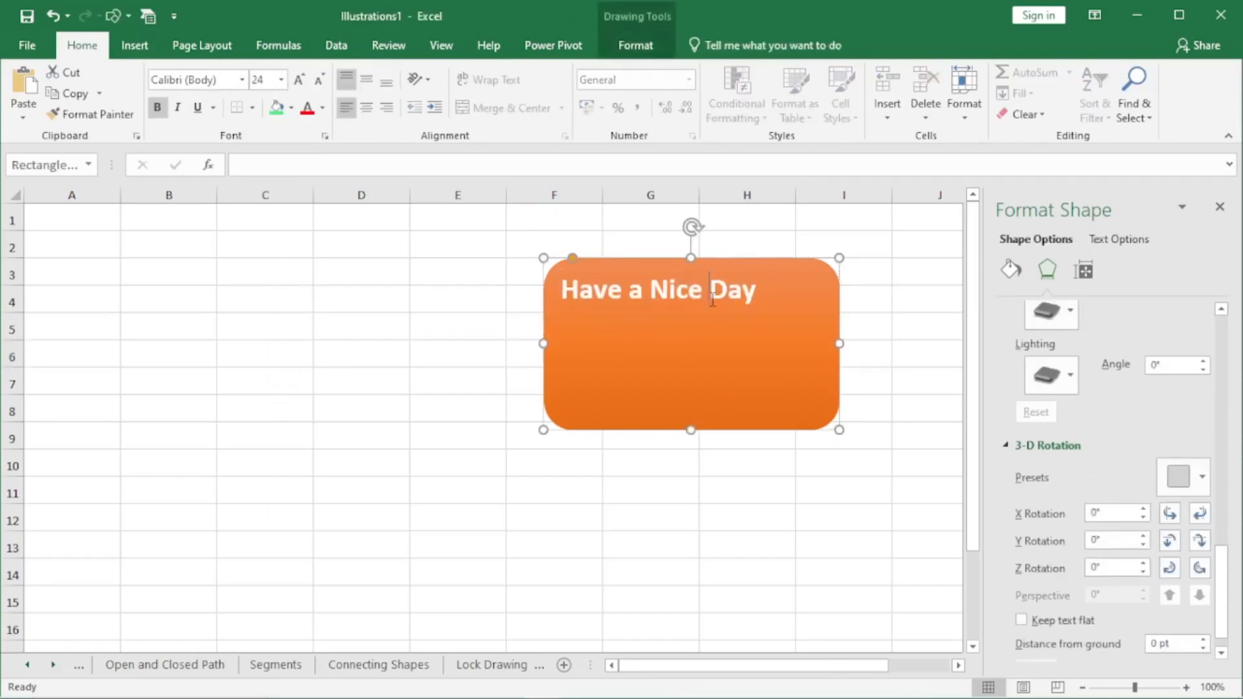
click(831, 283)
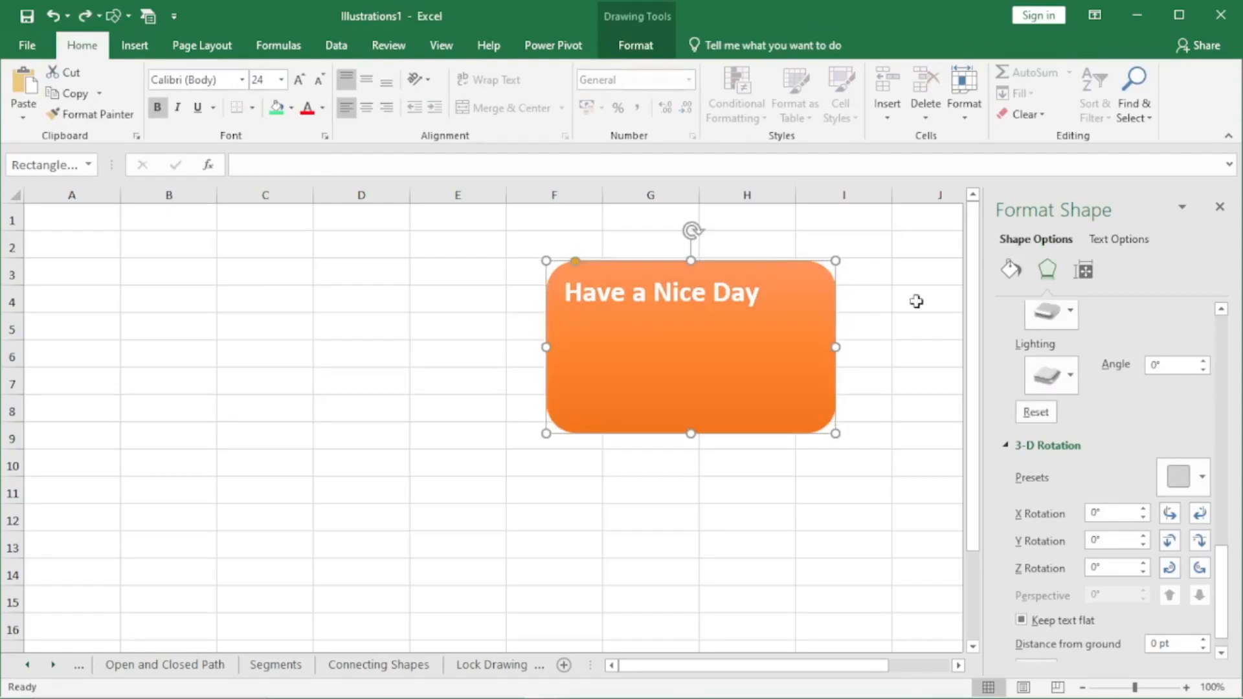
click(1022, 623)
click(1200, 515)
click(1199, 514)
click(1200, 515)
click(1200, 514)
click(1199, 515)
click(1199, 515)
click(1200, 515)
click(1200, 515)
click(1200, 515)
click(1200, 515)
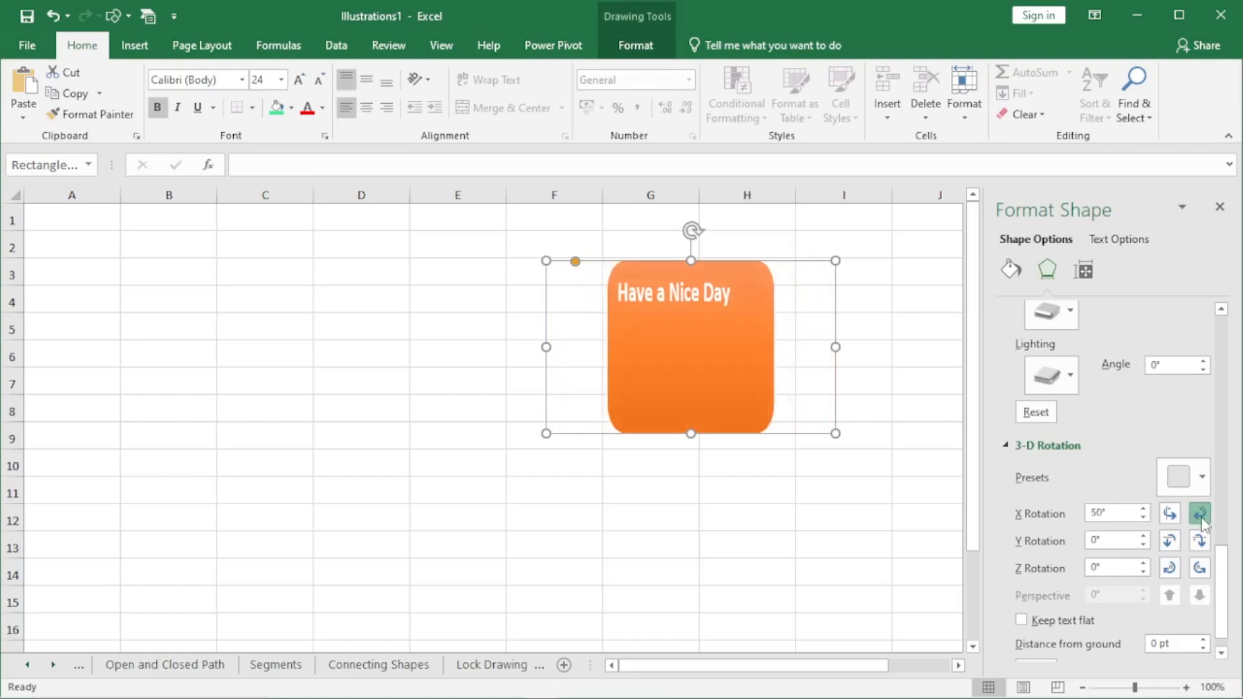
click(1199, 515)
click(1199, 514)
click(1200, 514)
click(1199, 515)
click(1199, 515)
click(1199, 515)
click(1200, 514)
click(1200, 515)
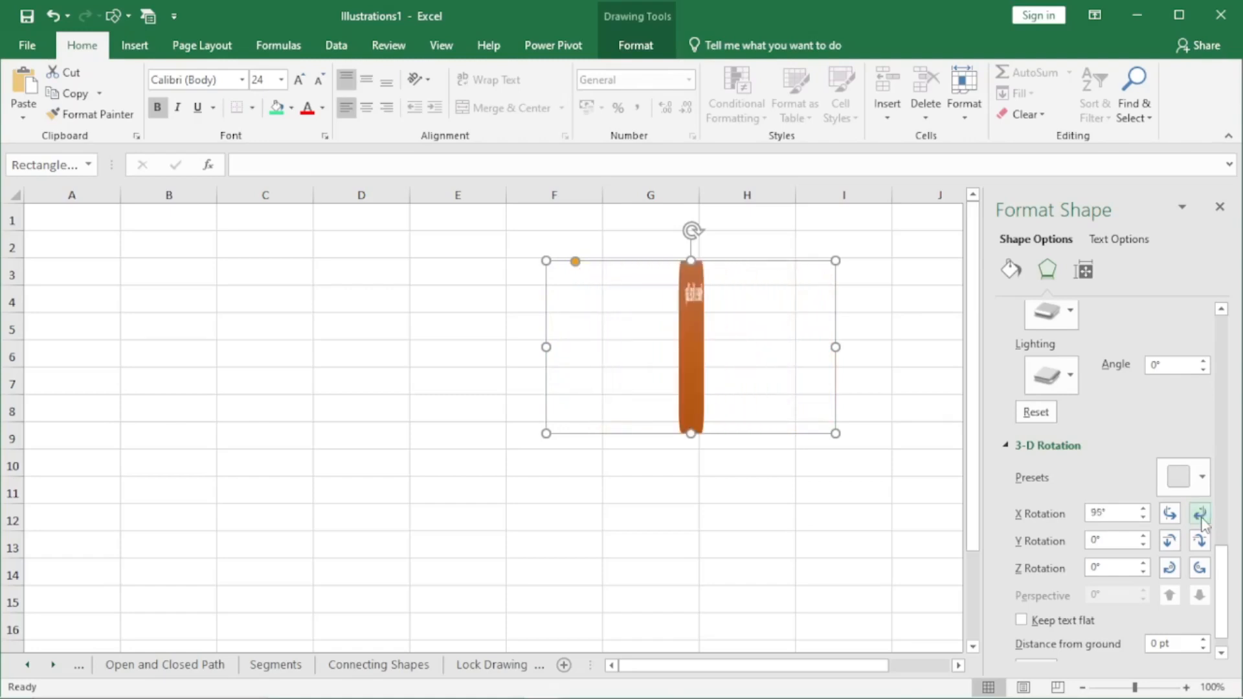
click(1200, 515)
click(1200, 514)
click(1199, 515)
click(1199, 514)
click(1200, 514)
click(1200, 515)
click(1200, 514)
click(1200, 515)
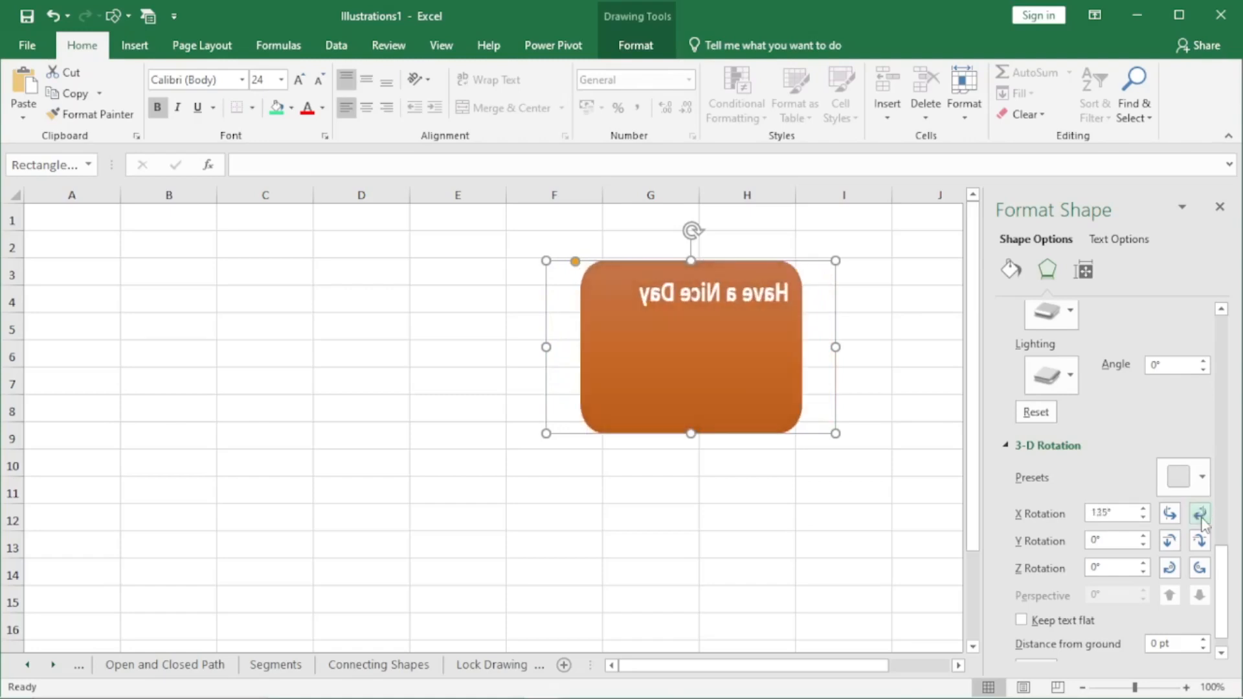
click(1200, 515)
click(1200, 515)
click(1200, 514)
click(1199, 515)
click(1200, 514)
click(1200, 515)
click(1200, 514)
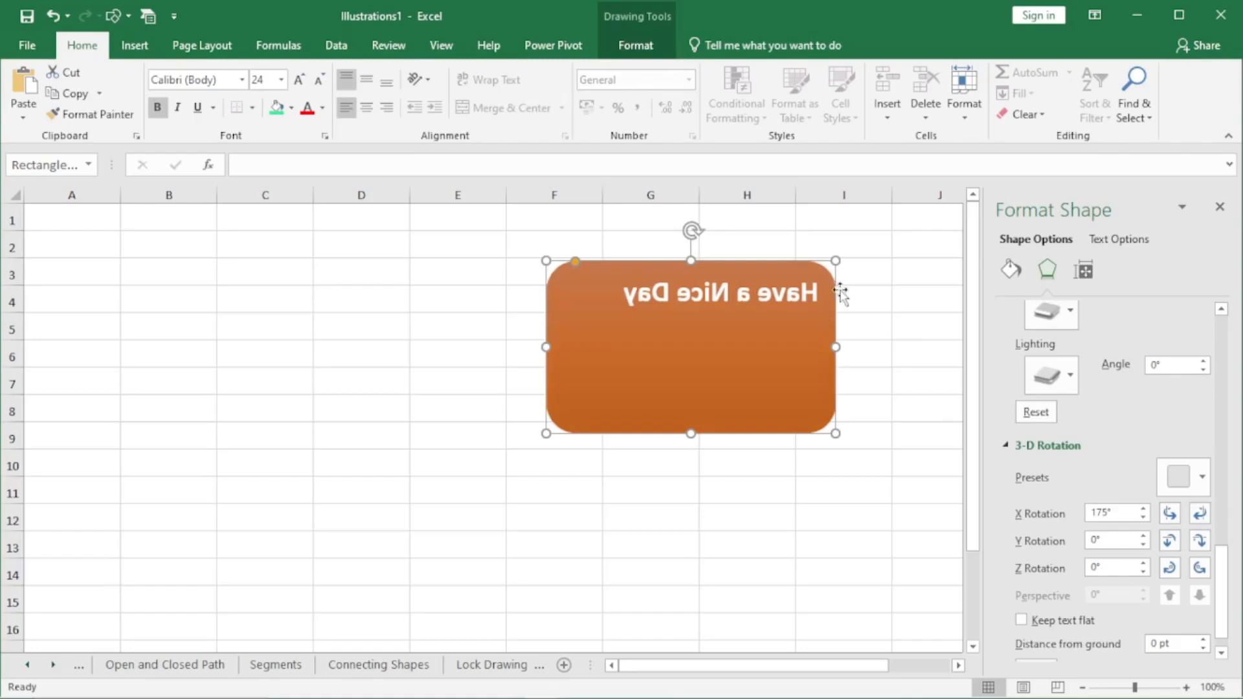
Step: Continue the rectangle's X rotation through the rest of a full turn to 5°
click(1200, 515)
click(1199, 514)
click(1200, 515)
click(1199, 514)
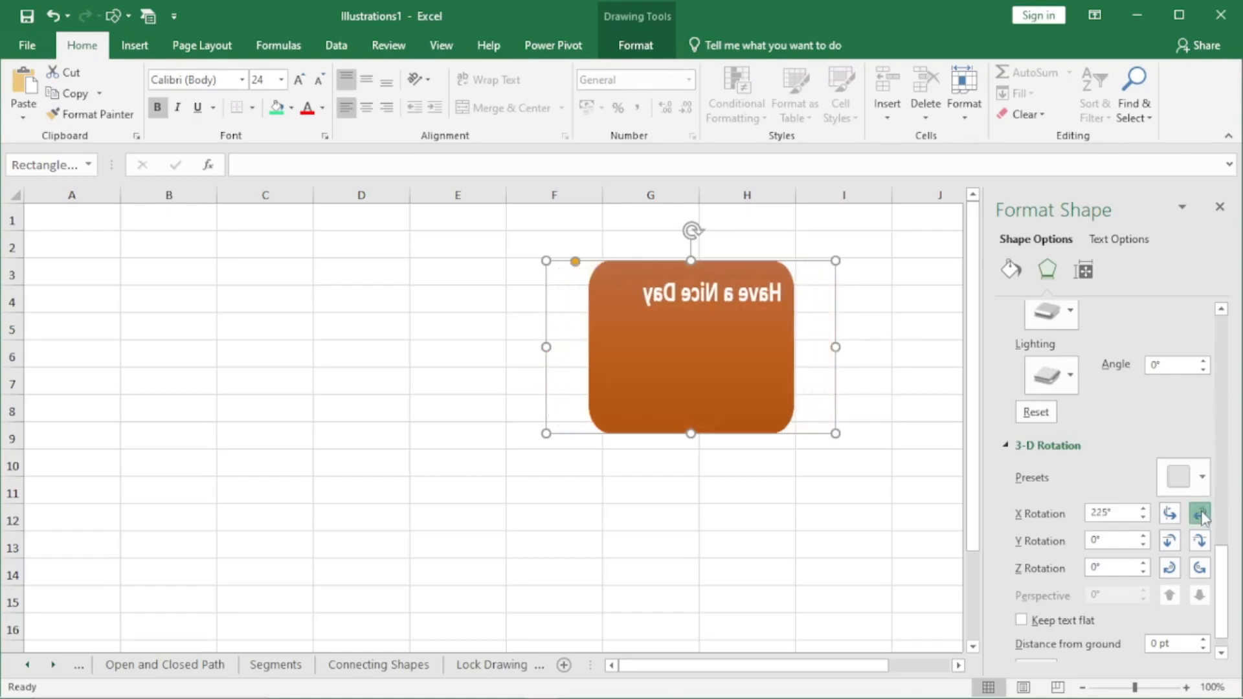
click(1200, 515)
click(1200, 514)
click(1200, 514)
click(1200, 515)
click(1200, 514)
click(1200, 515)
click(1200, 514)
click(1199, 515)
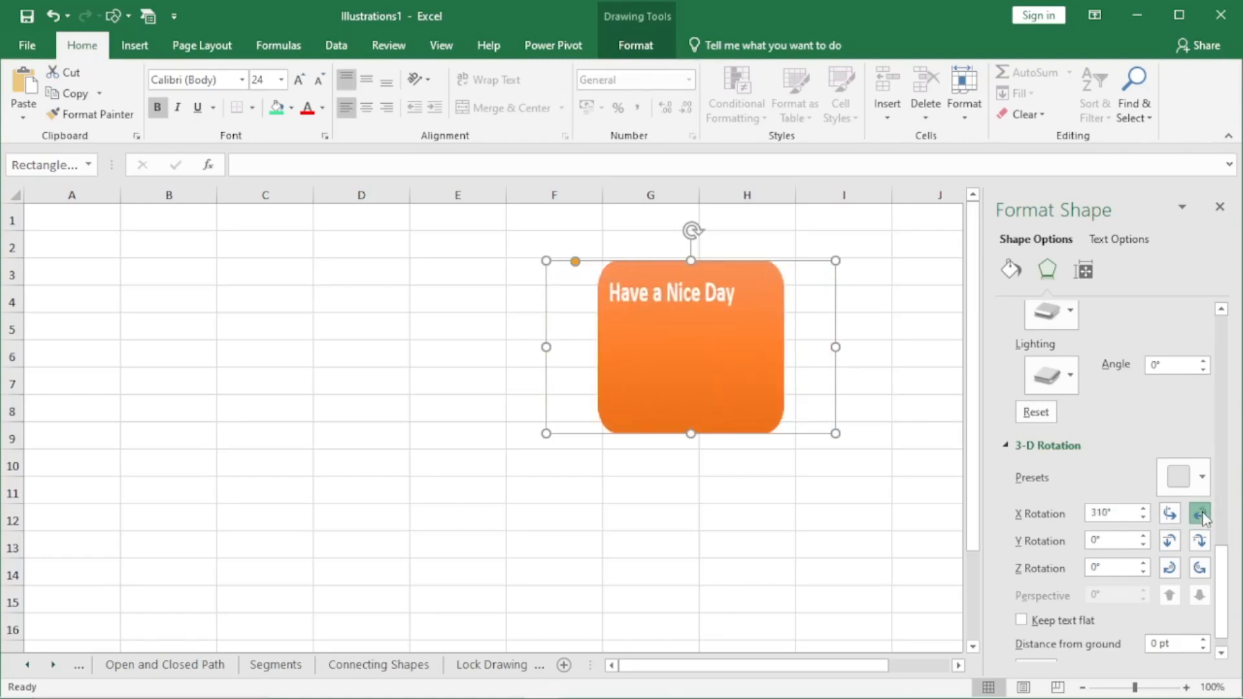
click(1199, 515)
click(1200, 514)
click(1199, 515)
click(1200, 515)
click(1199, 514)
click(1199, 514)
click(1199, 514)
click(1200, 515)
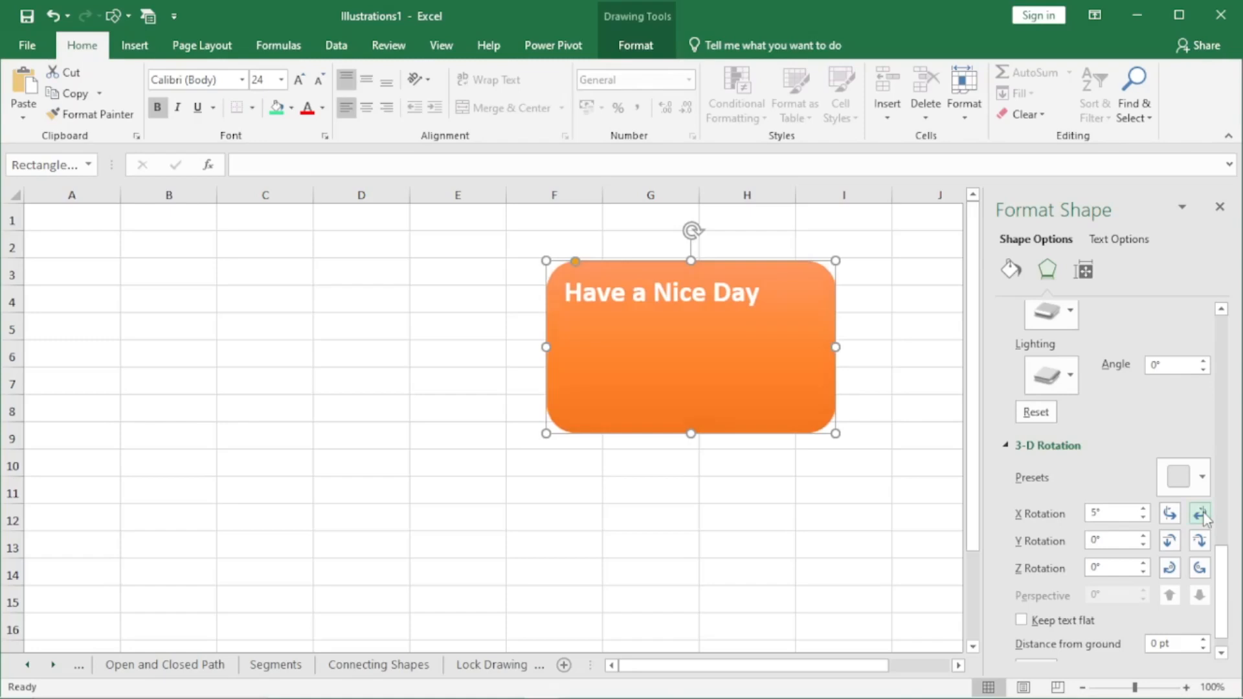
Step: Turn on Keep text flat and turn the rectangle's X rotation to 185°, comparing the text with the option off and on
click(1021, 622)
click(1197, 516)
click(1198, 516)
click(1197, 515)
click(1198, 516)
click(1198, 515)
click(1198, 518)
click(1198, 518)
click(1198, 518)
click(1198, 518)
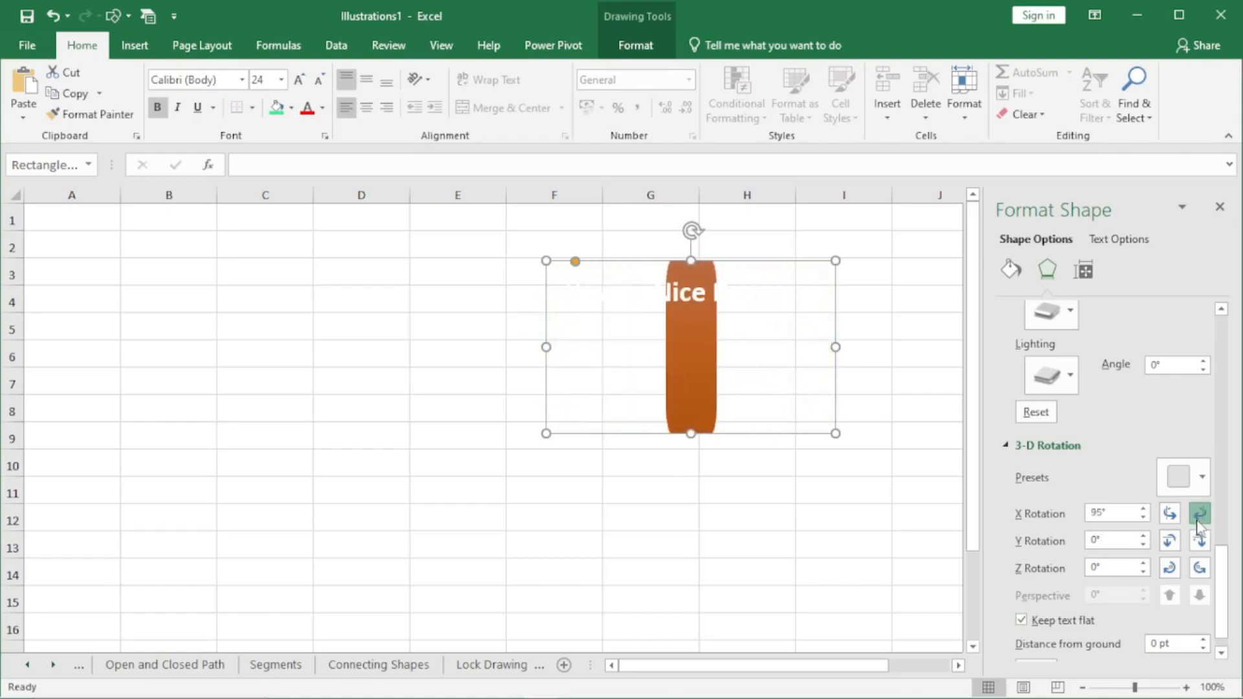
click(1198, 516)
click(1197, 516)
click(1198, 516)
click(1197, 516)
click(1198, 516)
click(1198, 516)
click(1197, 516)
click(1197, 516)
click(1197, 516)
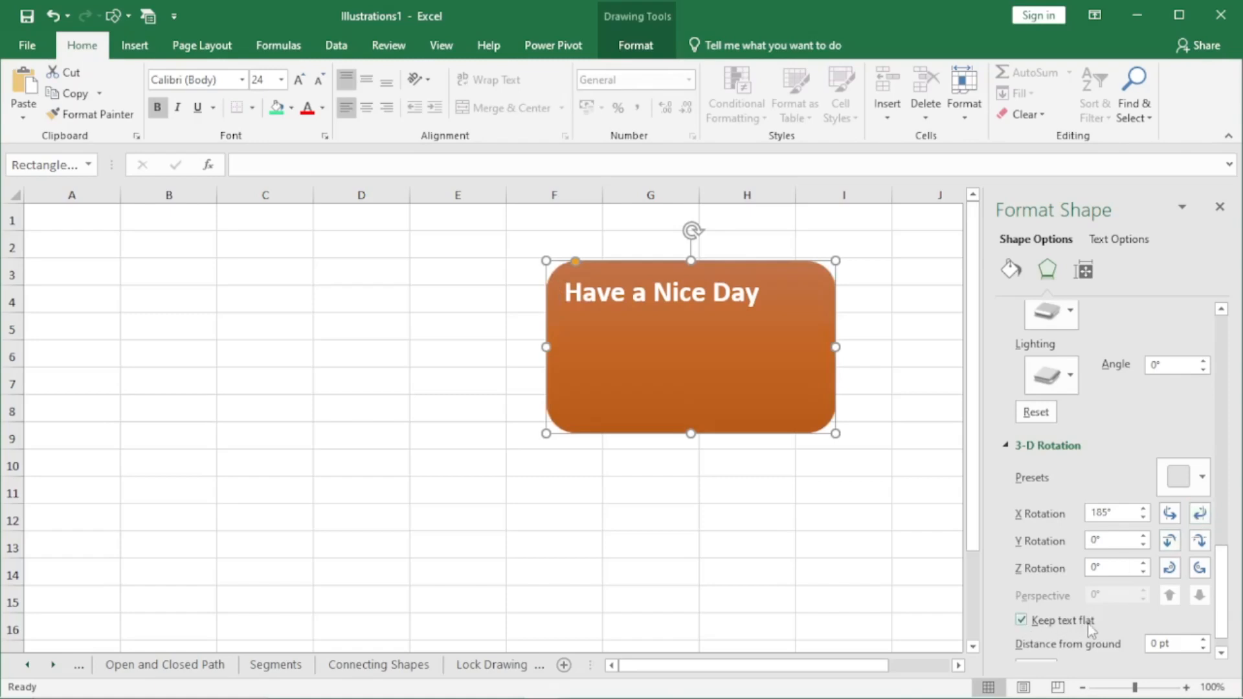
click(1021, 621)
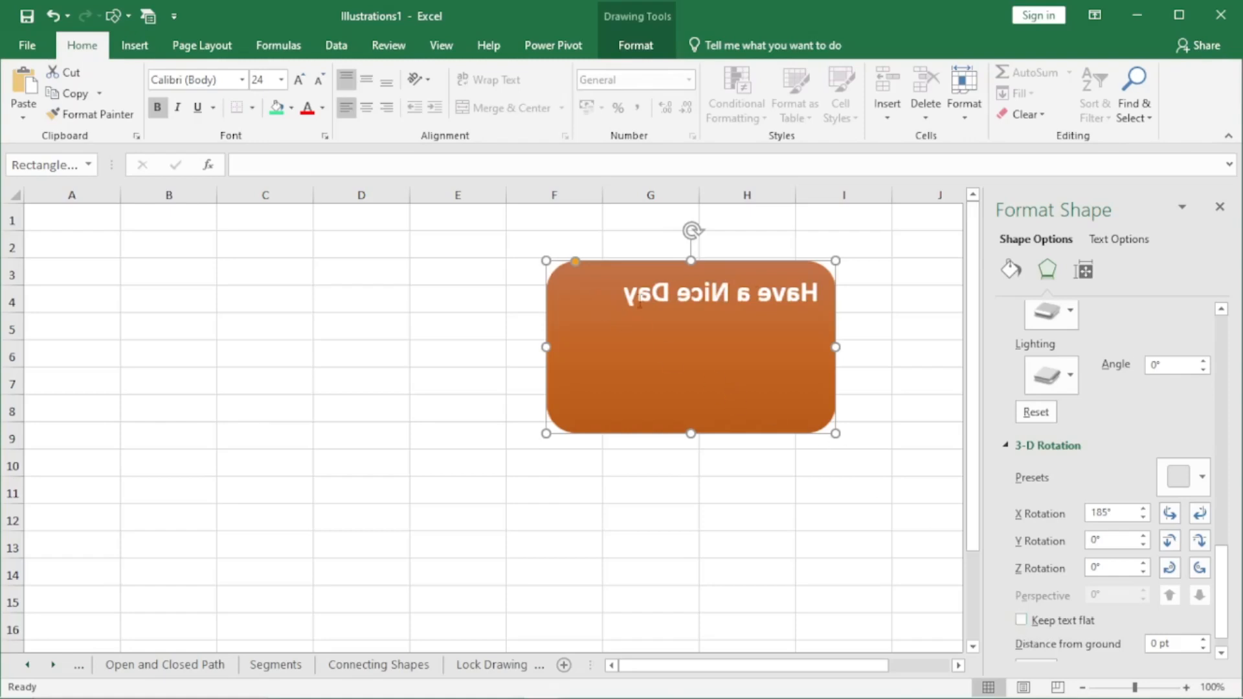
click(1022, 620)
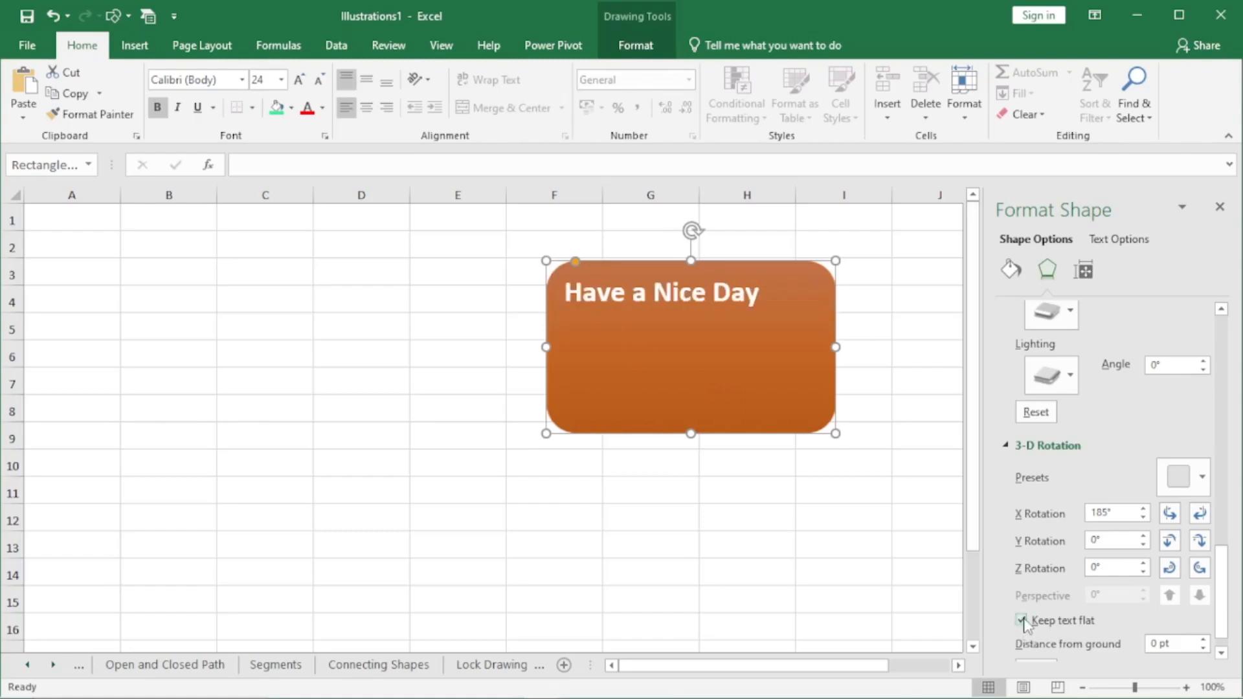
Step: Try a distance from ground of 45 pt and reset the rectangle's 3-D rotation
scroll(1222, 583, down, 1)
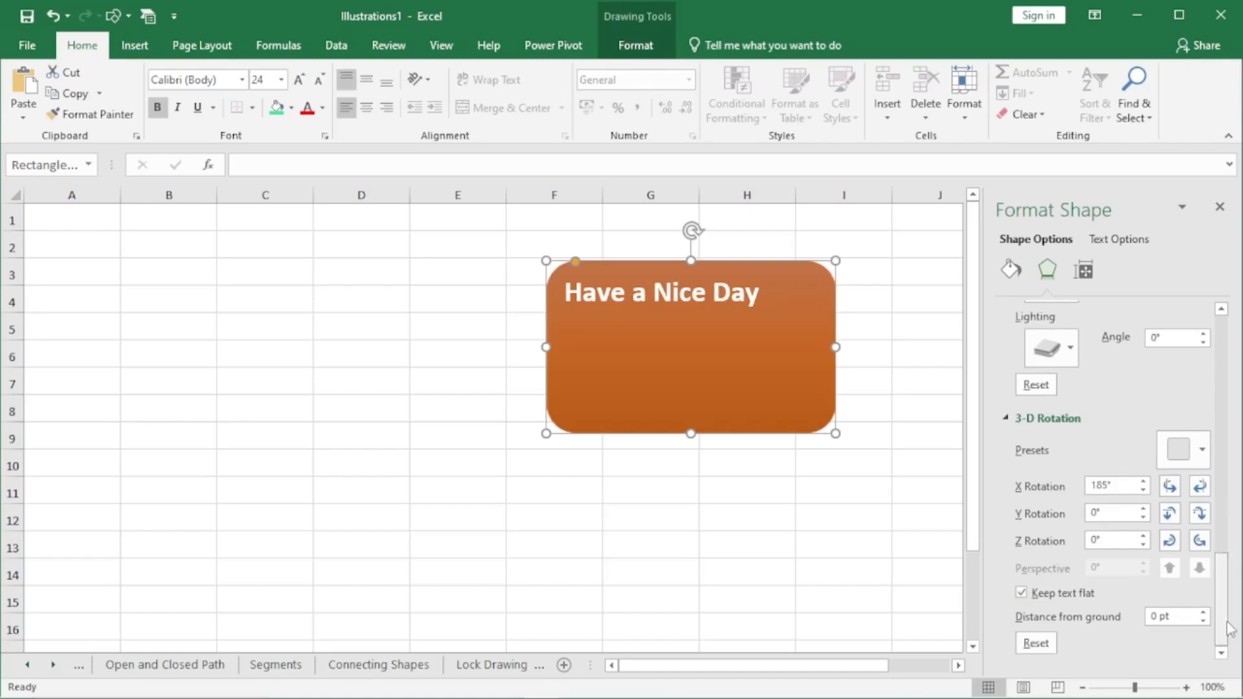
click(1203, 614)
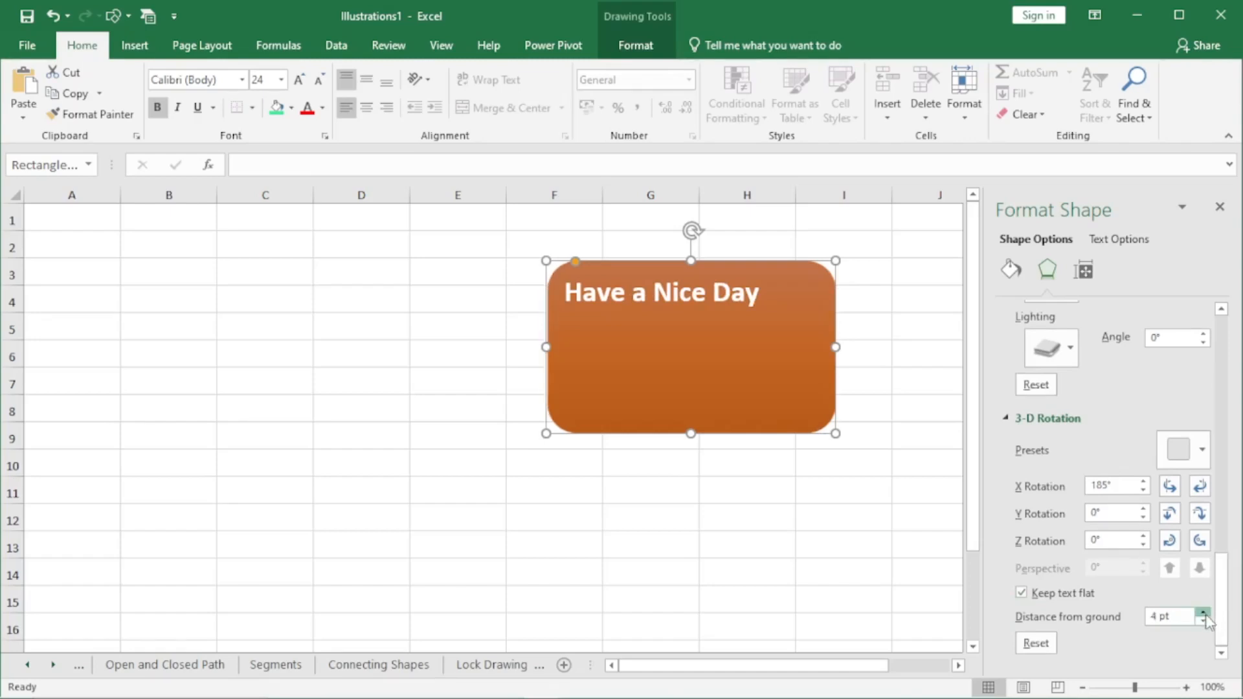
click(1204, 614)
click(1204, 614)
click(1203, 614)
click(1204, 614)
click(1204, 614)
click(1204, 613)
click(1203, 614)
click(1204, 614)
click(1203, 614)
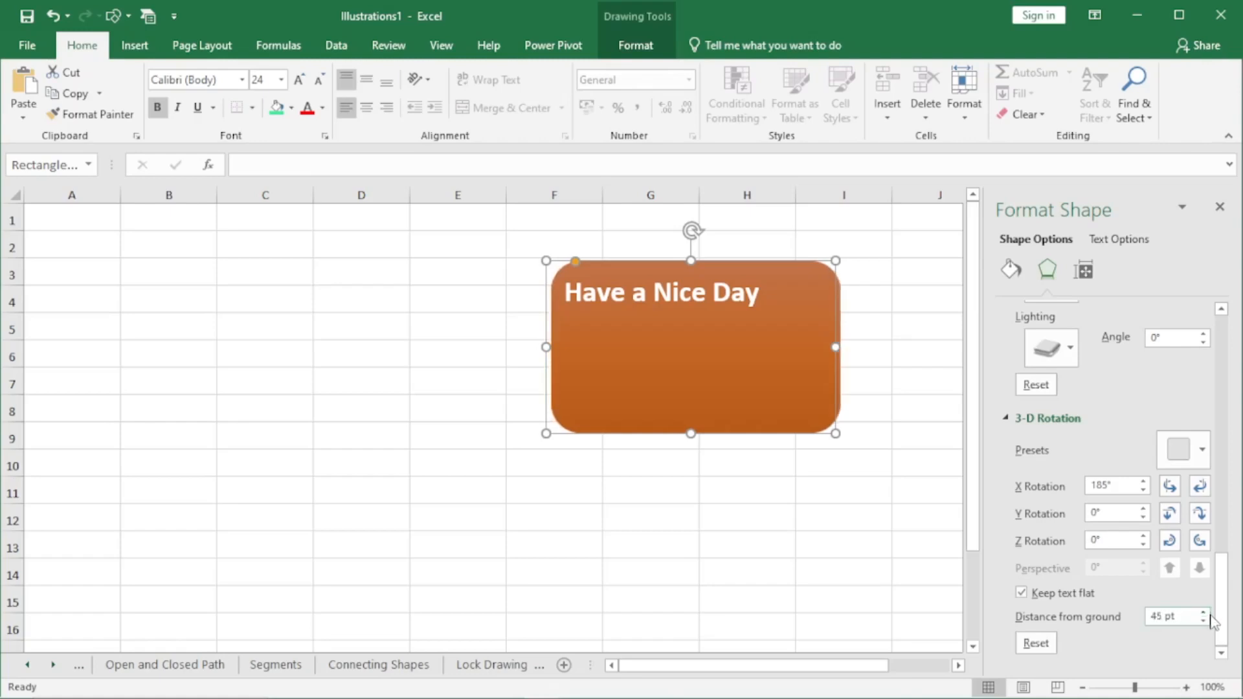
click(1040, 643)
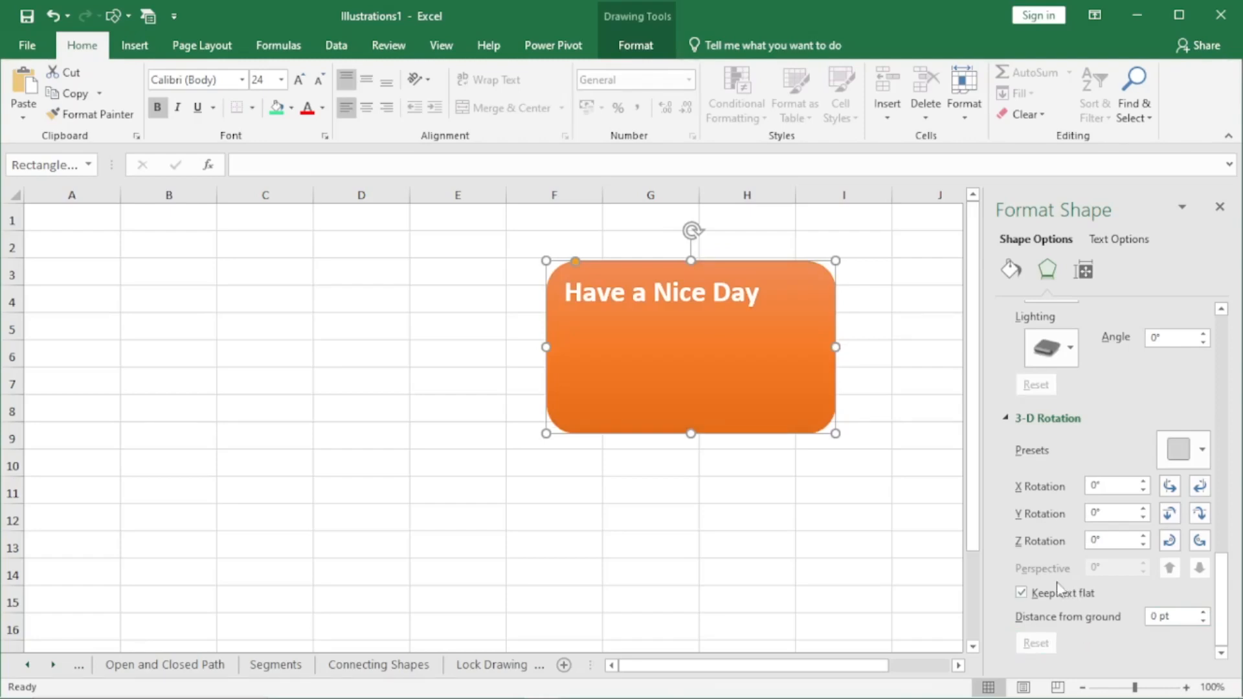
Step: Move the rounded rectangle so it spans columns G to J and rows 2 to 8
double_click(763, 264)
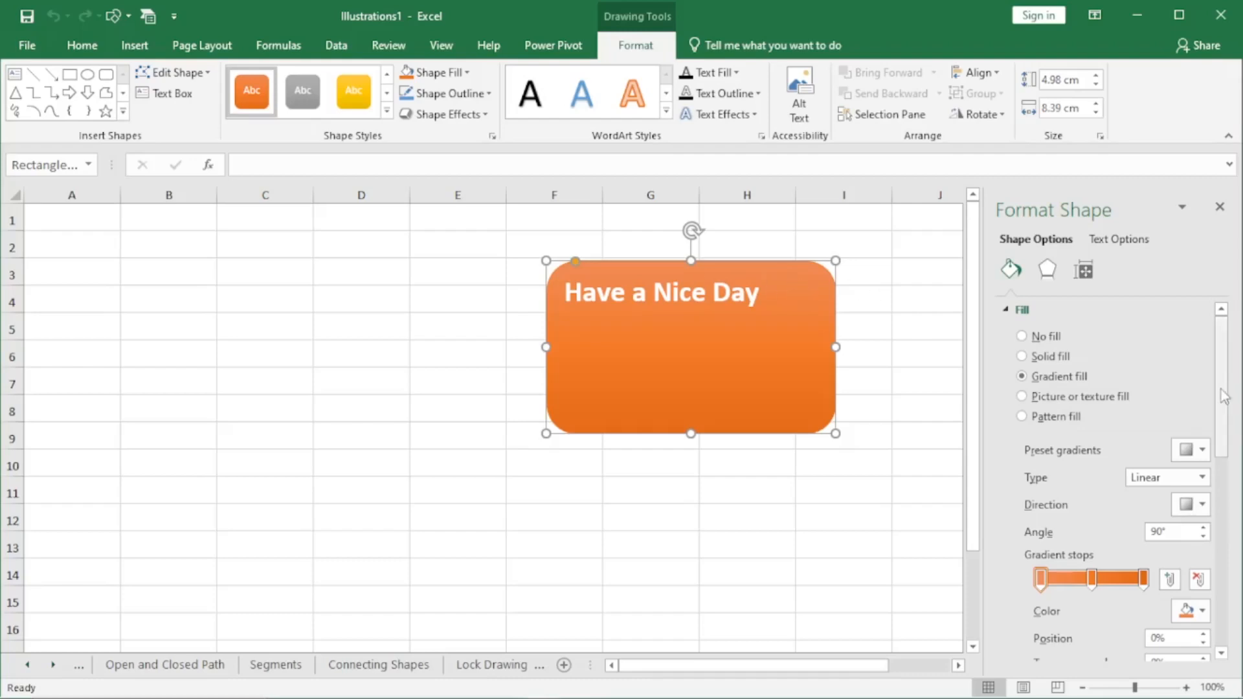
scroll(1049, 589, down, 10)
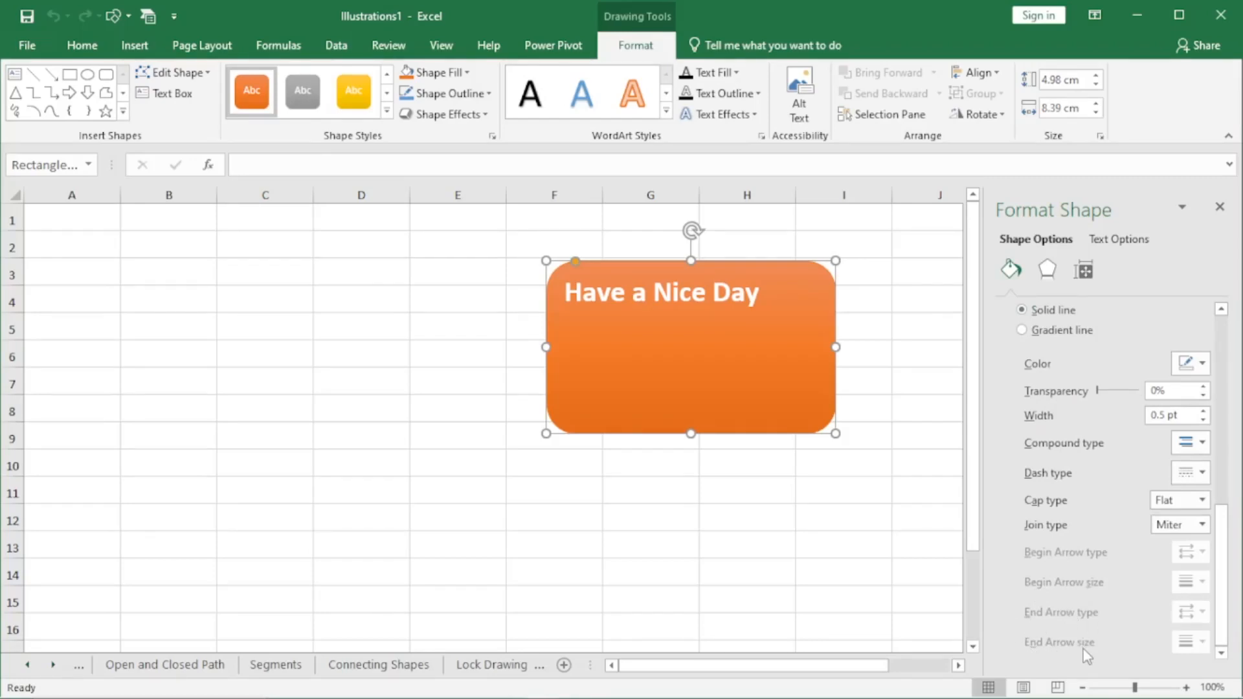
drag(772, 272, 848, 258)
Step: Draw a sloping line about 5.9 cm wide and 1.6 cm high from B4 to D6 and apply the third-row orange theme style
click(123, 111)
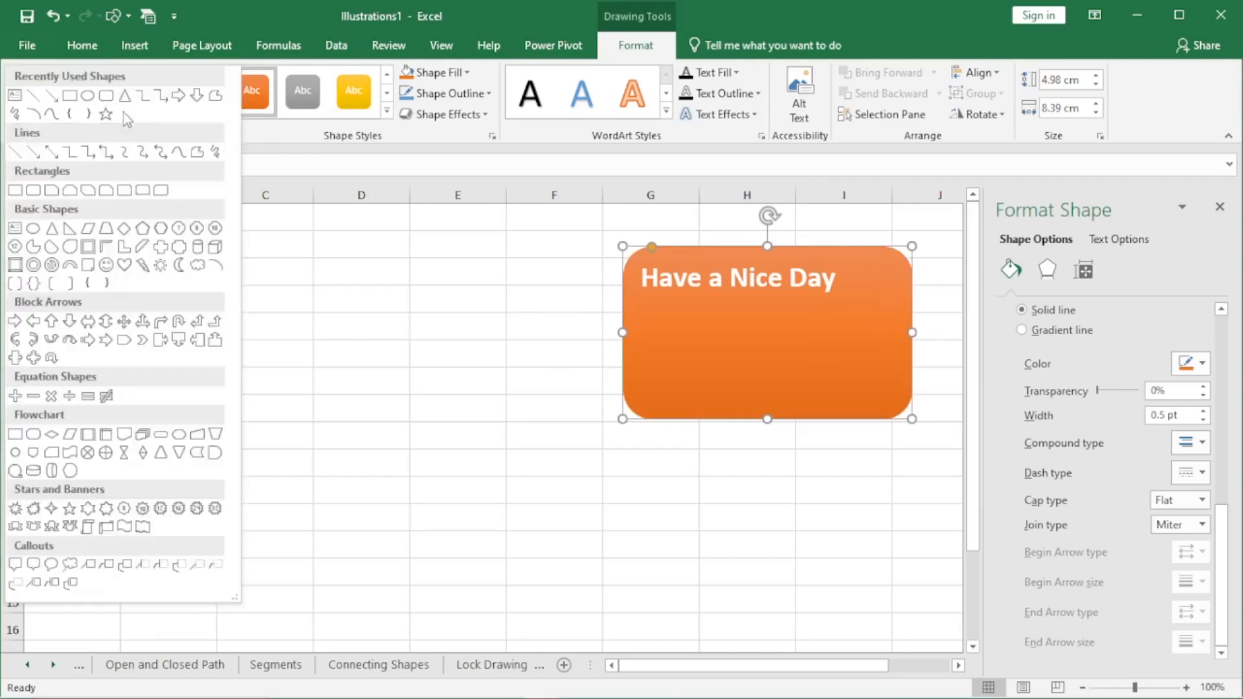
click(18, 155)
drag(140, 307, 344, 361)
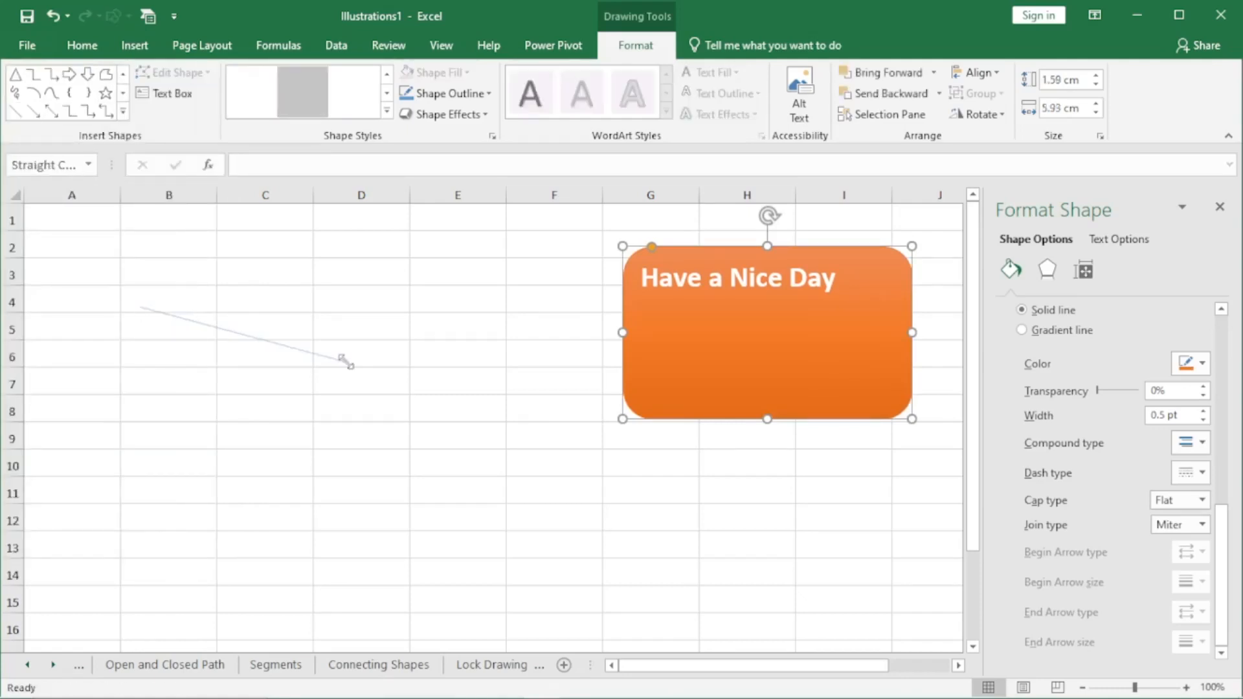
click(386, 111)
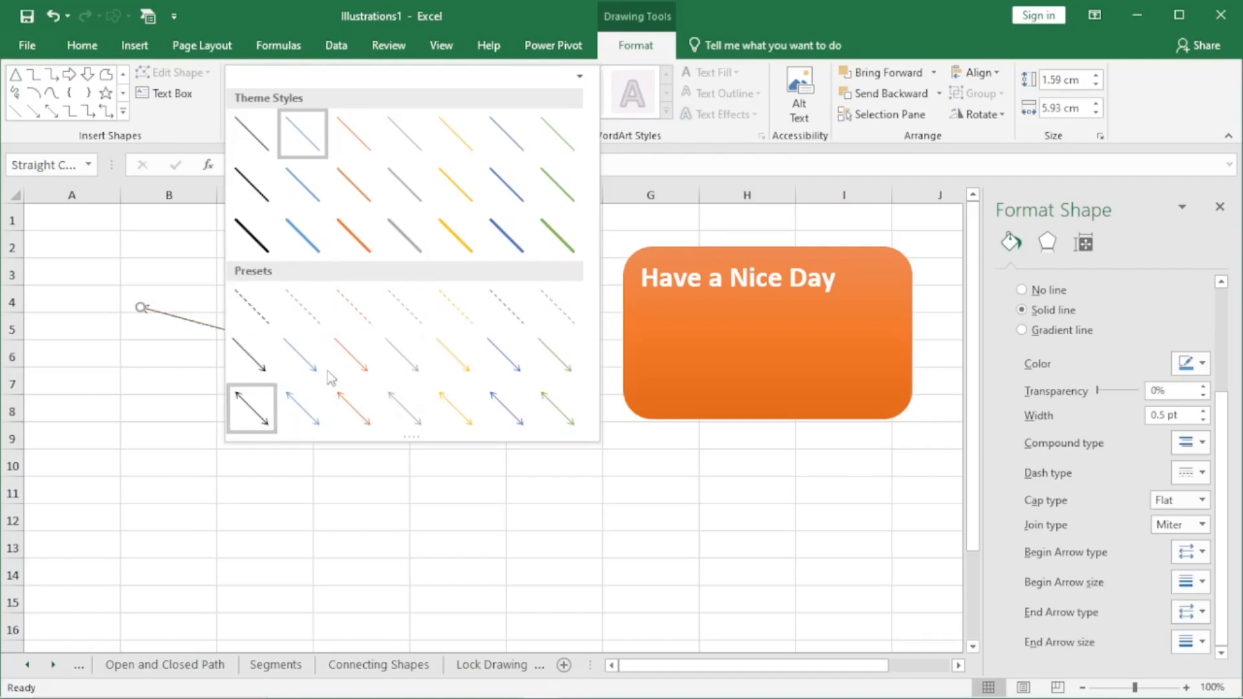
click(353, 235)
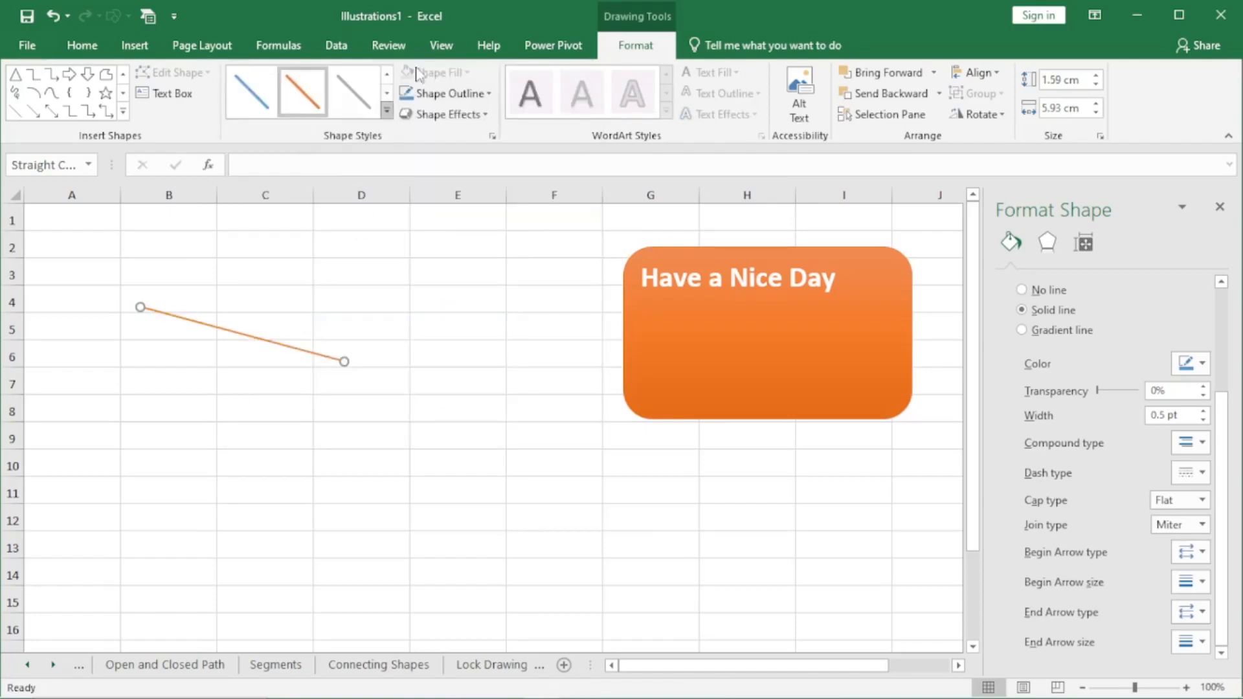
click(447, 92)
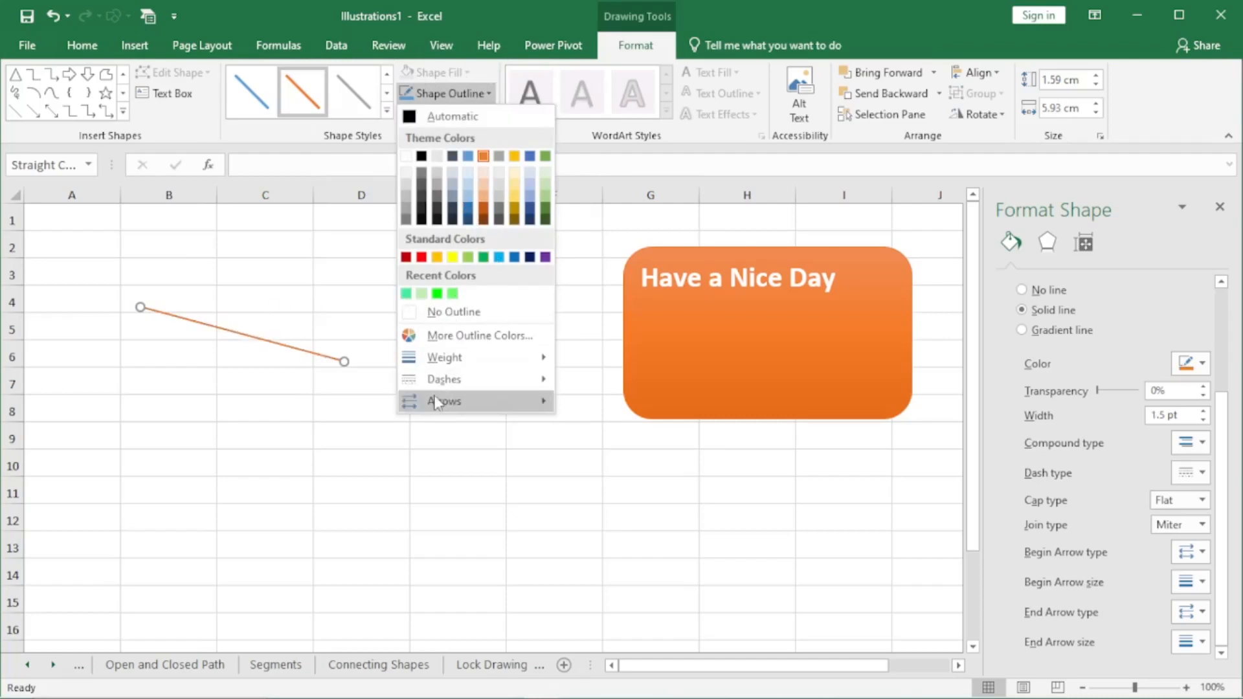
click(325, 248)
click(486, 117)
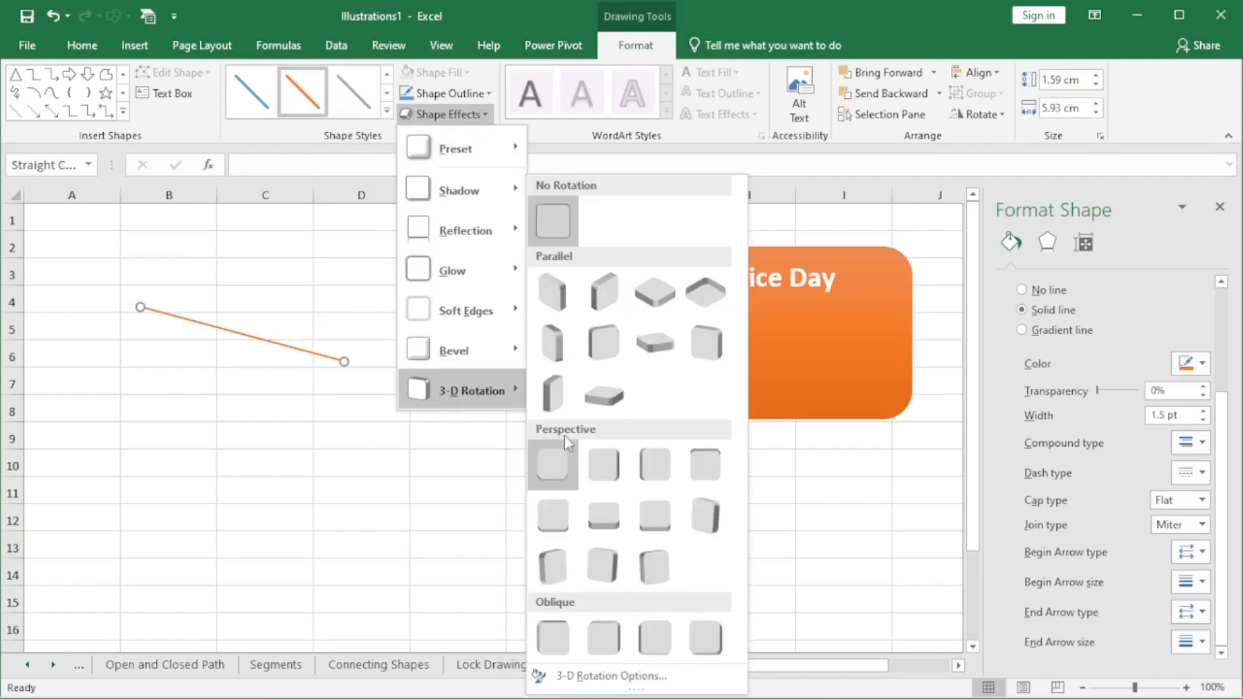
click(223, 286)
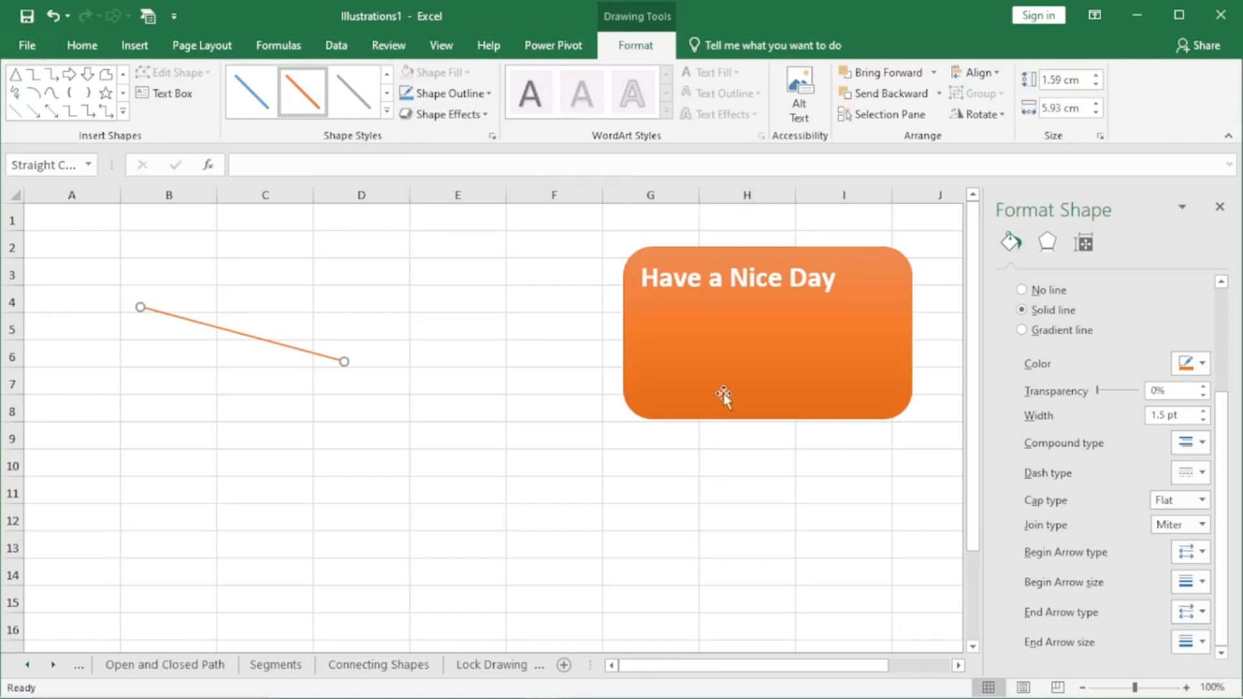
Step: Give the orange line solid arrowheads at both ends and deselect it
click(489, 95)
mouse_move(435, 408)
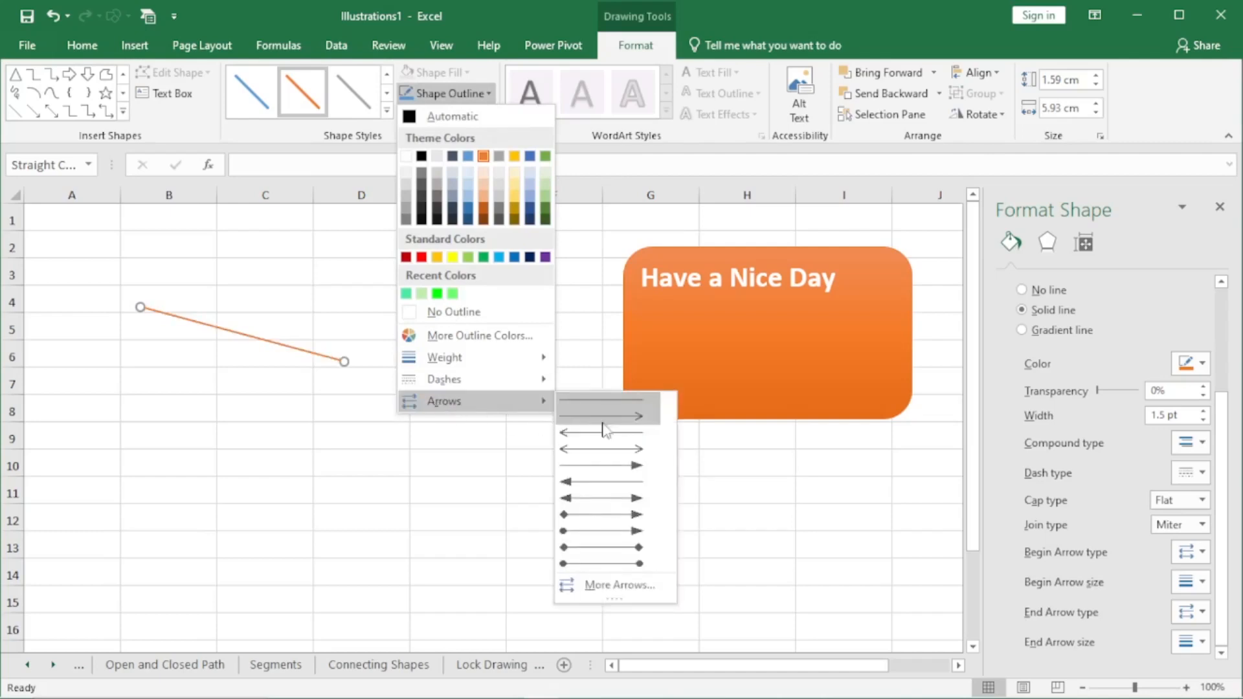
click(598, 498)
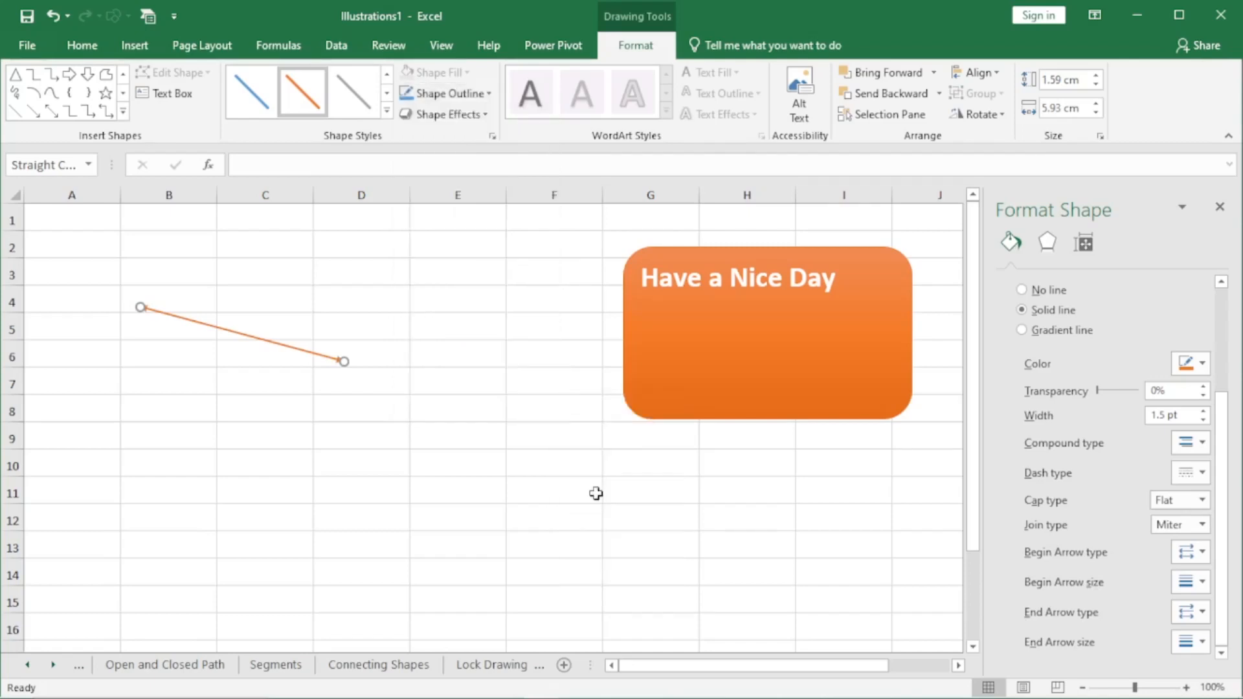
click(442, 475)
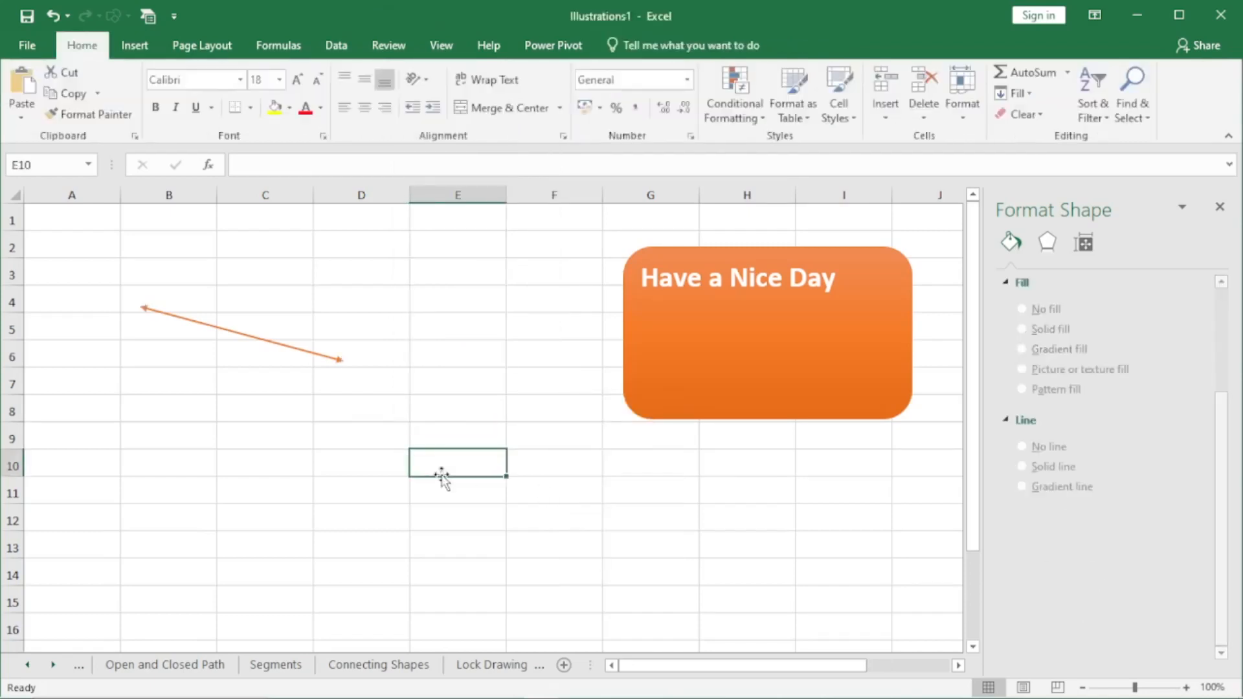
Step: Select the orange arrow line and examine its detailed line, color and arrow settings
click(260, 340)
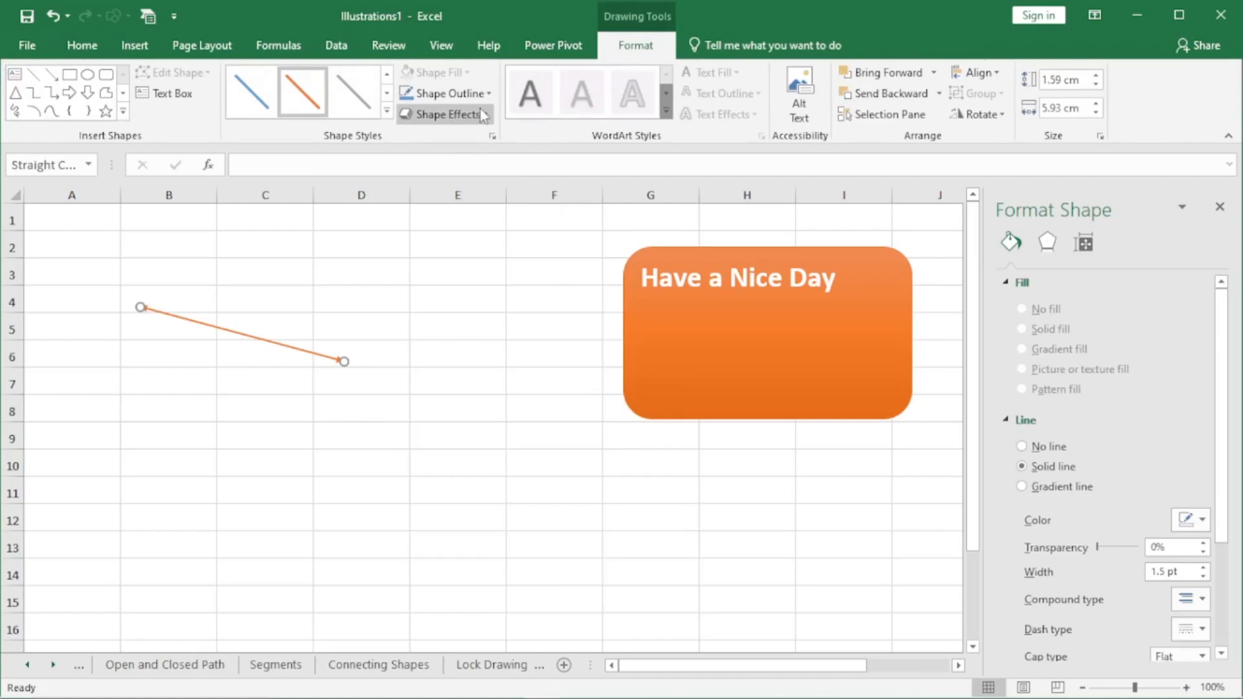
click(488, 97)
click(488, 95)
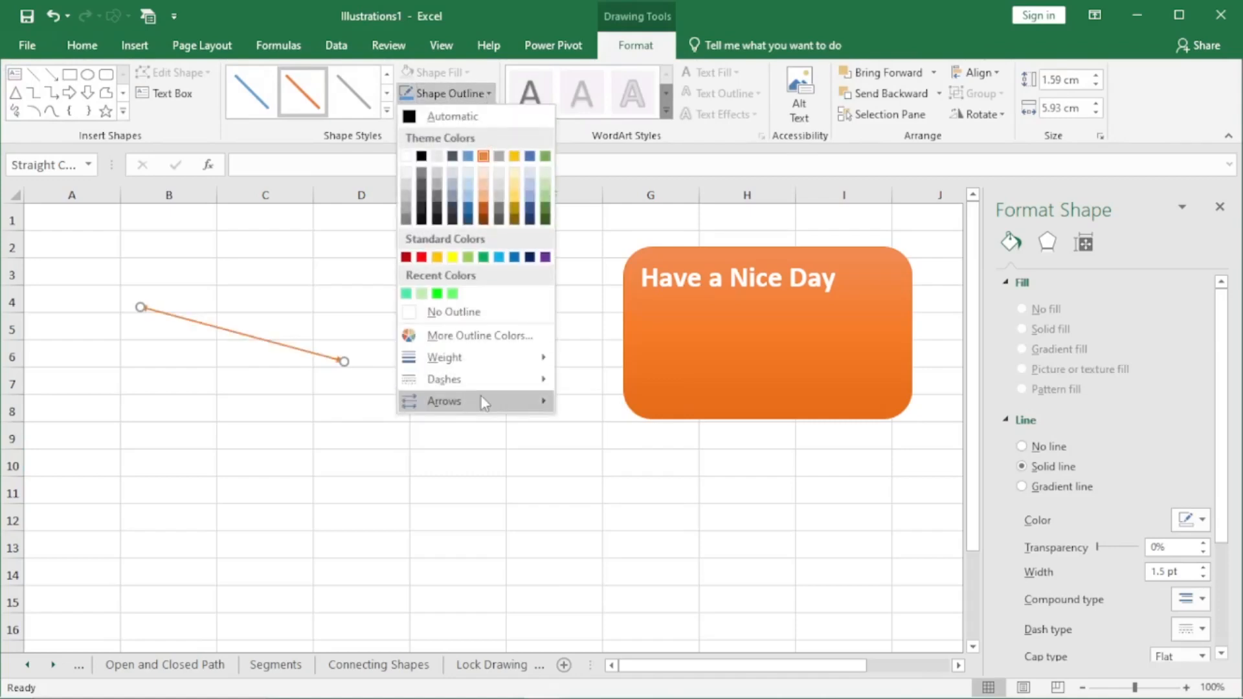
mouse_move(480, 401)
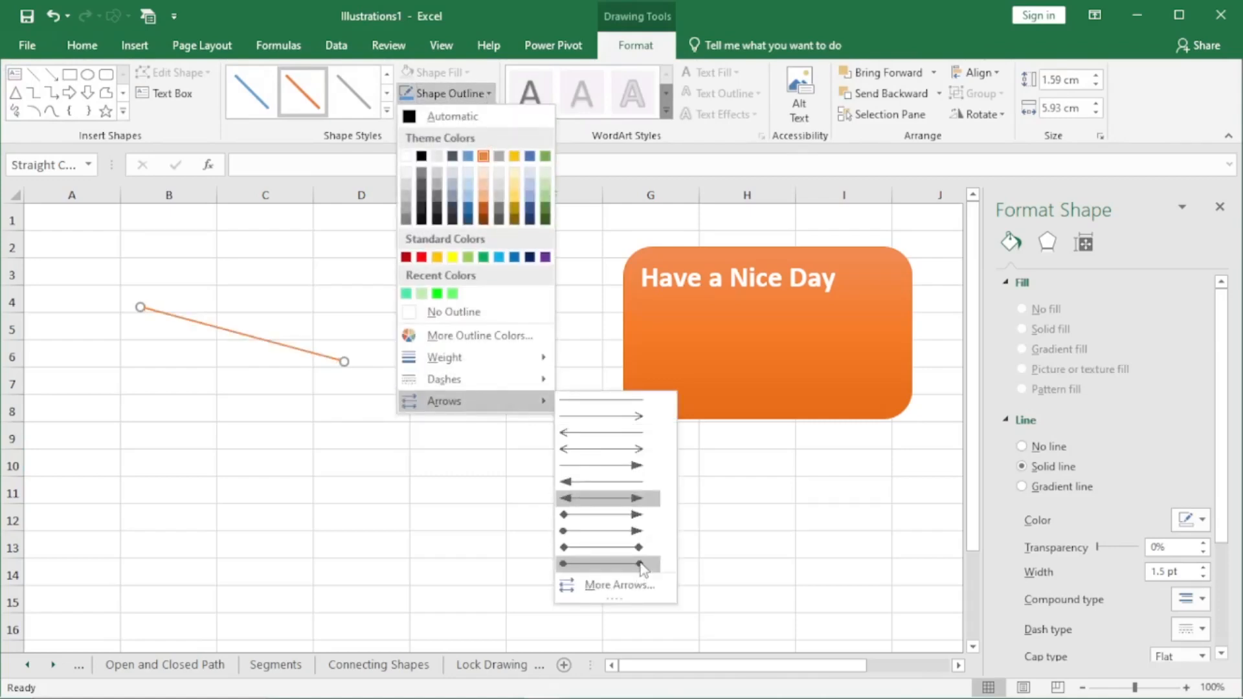
click(625, 584)
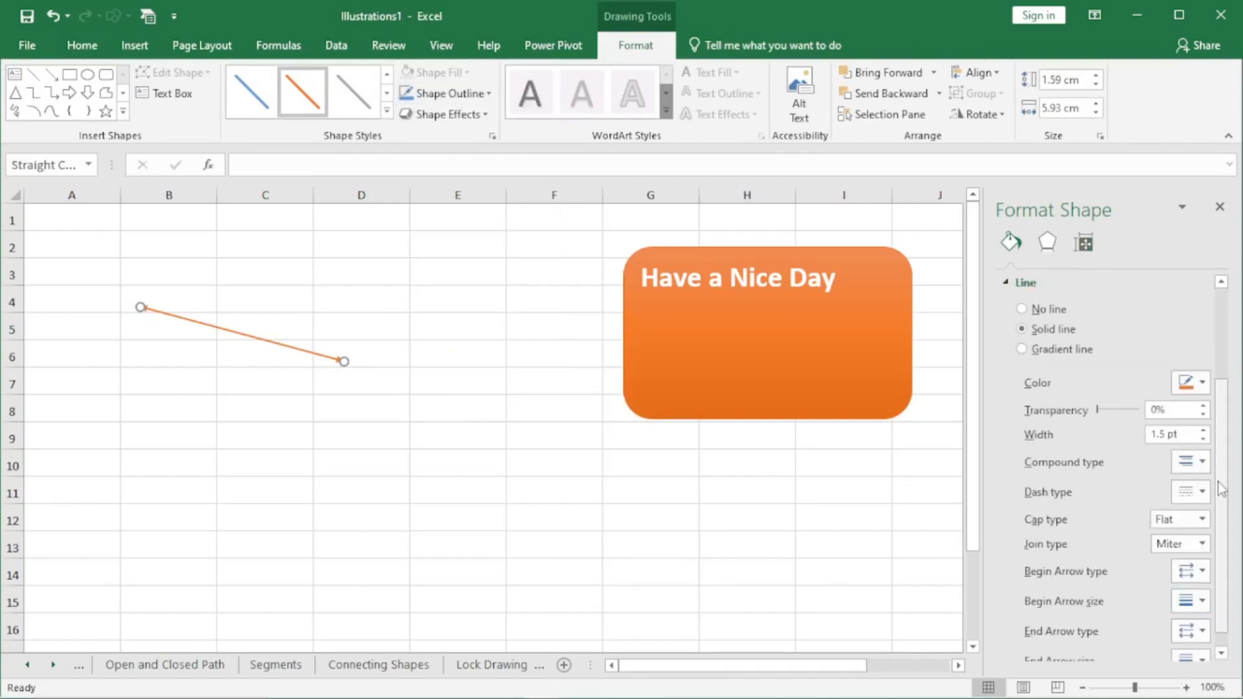
scroll(1222, 490, down, 1)
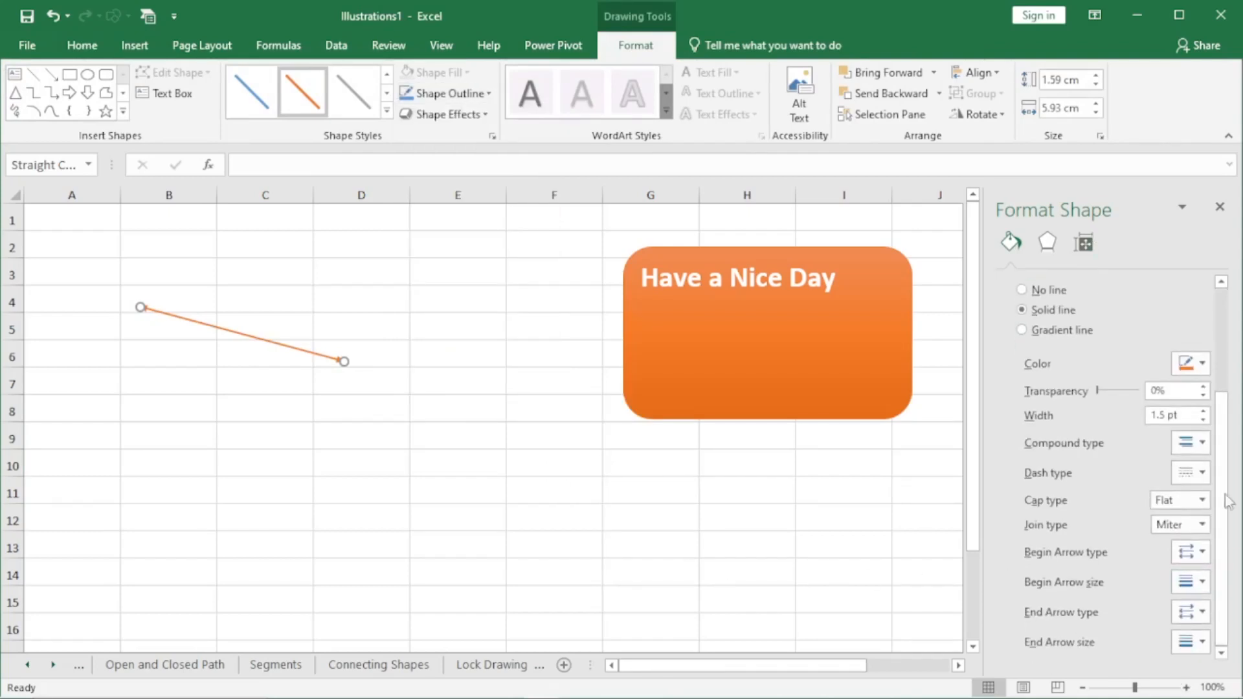
click(1203, 363)
click(1203, 363)
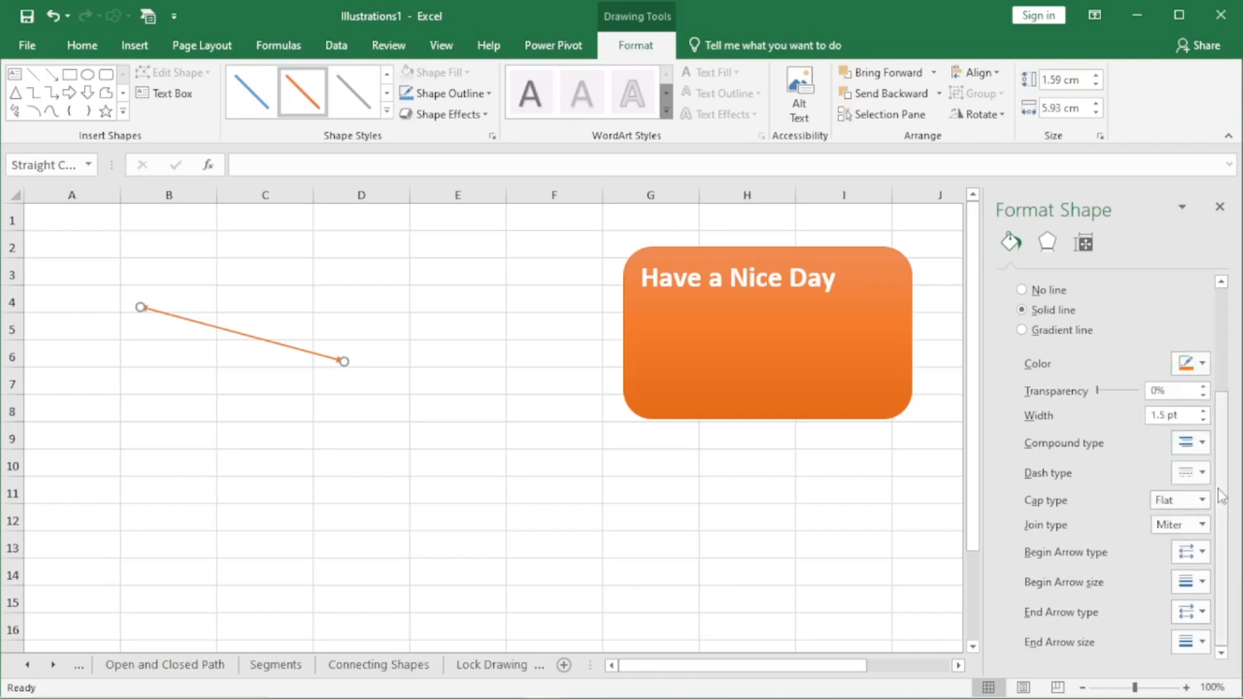
Step: Set the orange line's begin arrow type to the oval end and deselect the line
click(1202, 472)
click(1202, 473)
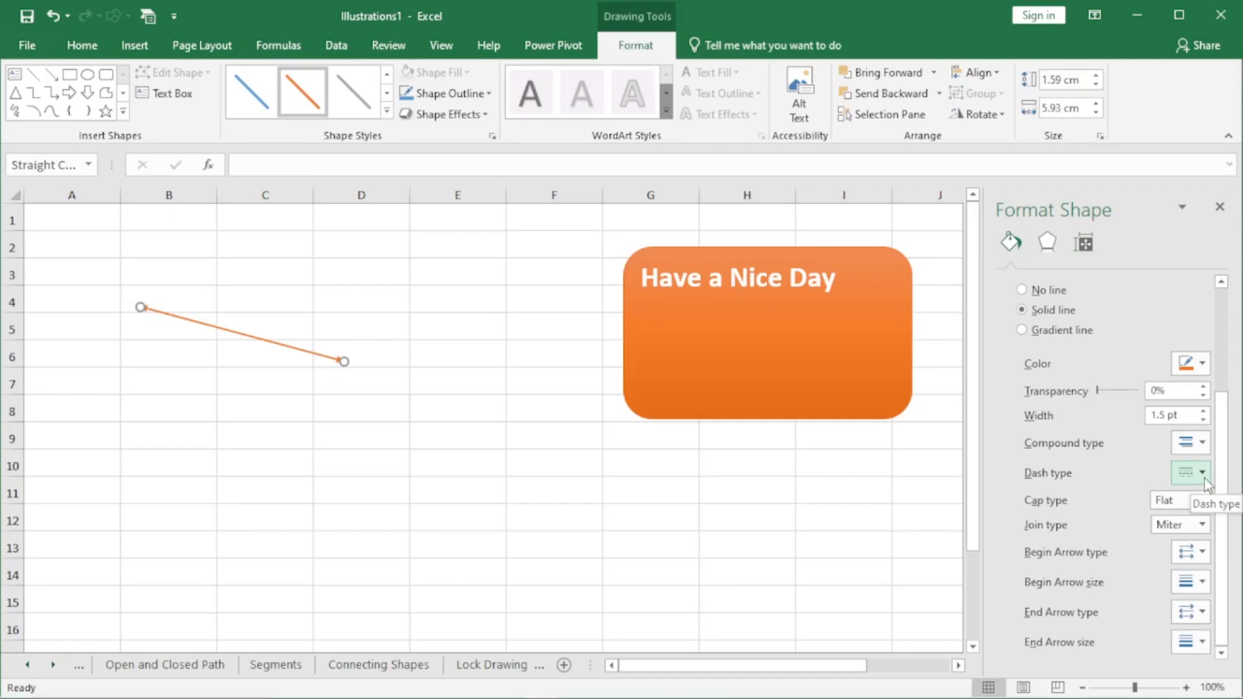
click(1203, 552)
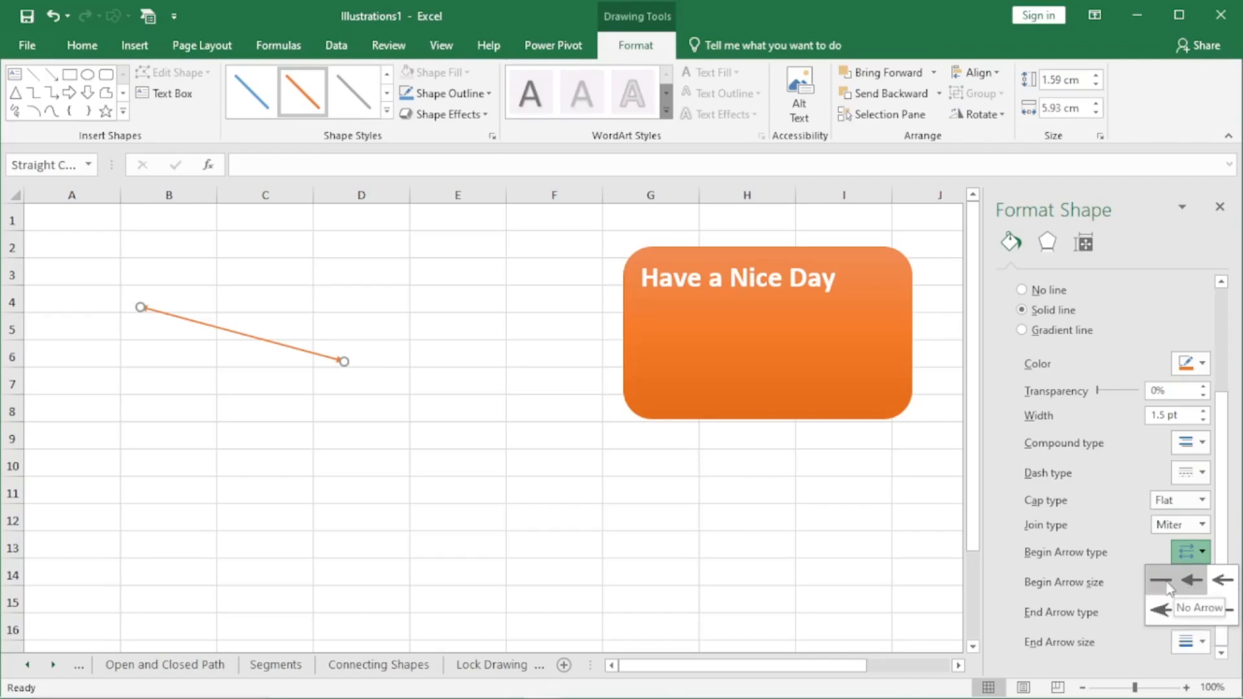
click(1225, 611)
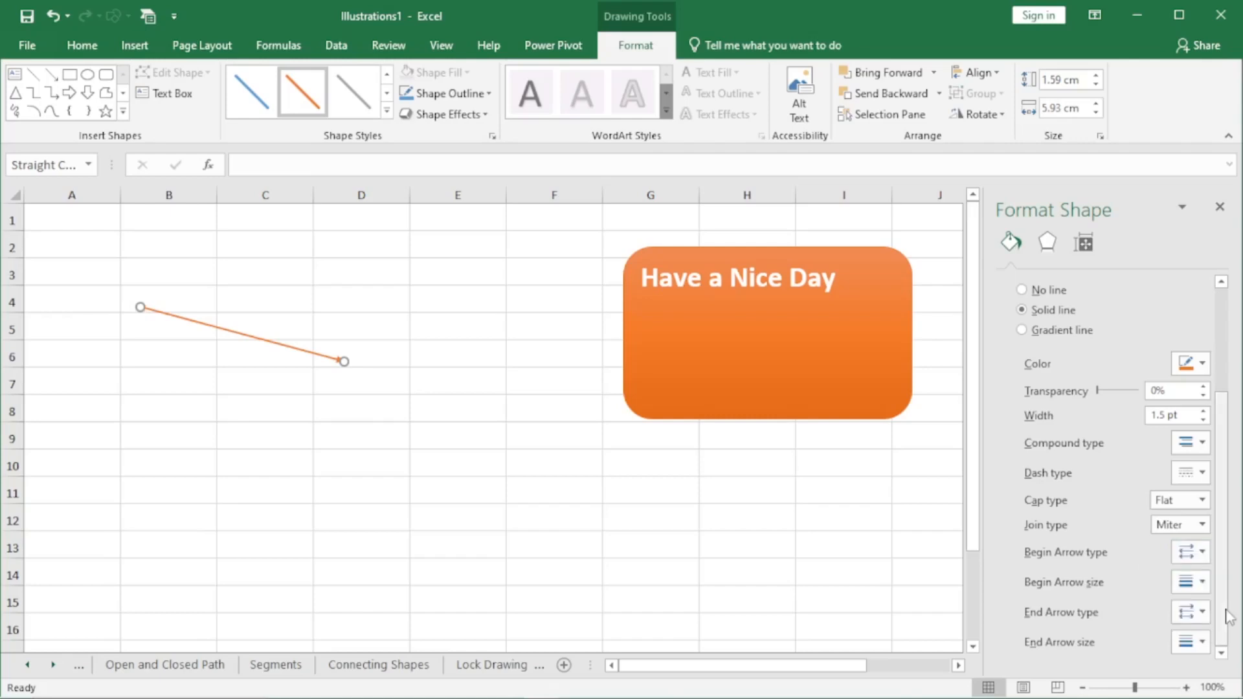
click(332, 456)
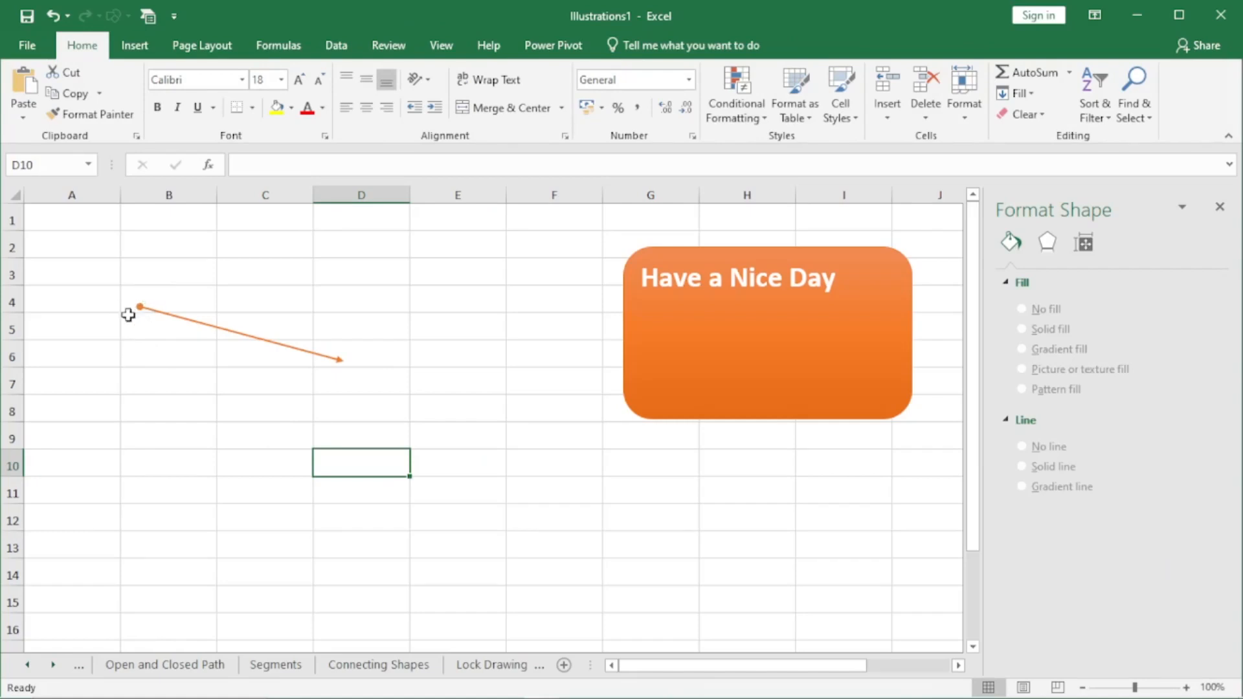
Step: Increase the orange line's width to 6.75 pt
click(233, 333)
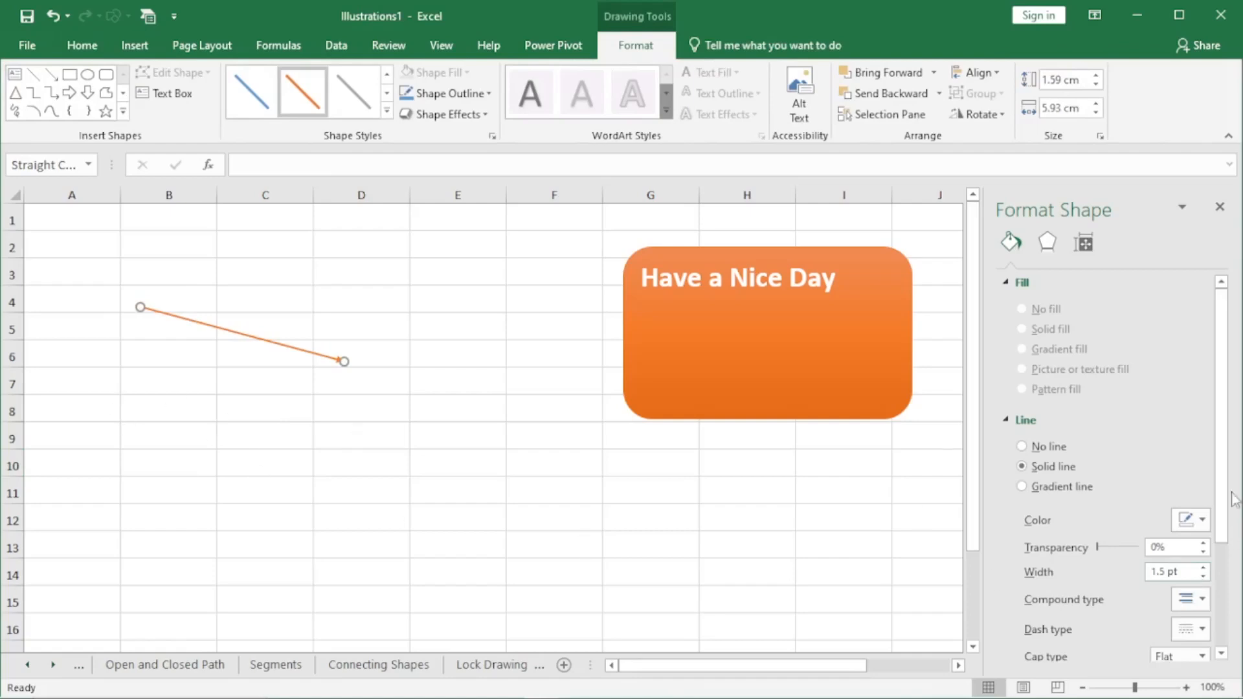
scroll(1225, 502, down, 3)
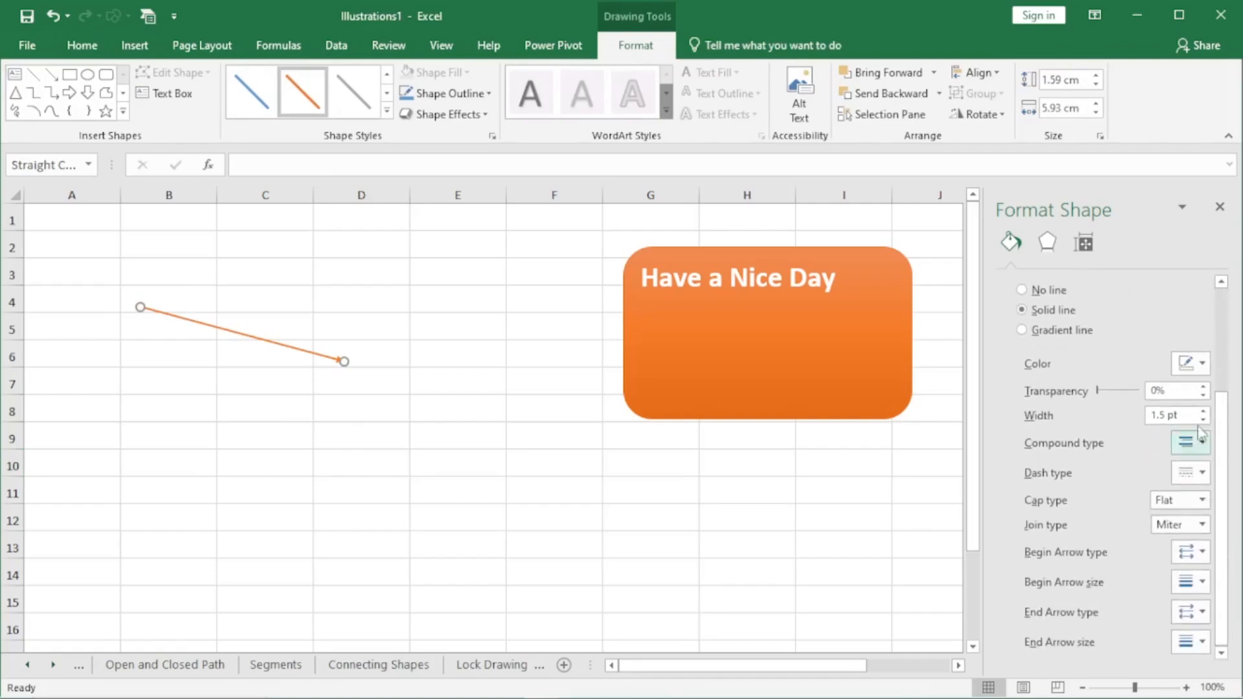
click(1202, 411)
click(1202, 412)
click(1202, 412)
click(1202, 412)
click(1202, 412)
click(1202, 412)
click(1203, 412)
click(1203, 412)
click(1202, 411)
click(1202, 412)
click(1202, 411)
click(1202, 412)
click(1202, 412)
click(1202, 411)
click(1202, 412)
click(1202, 412)
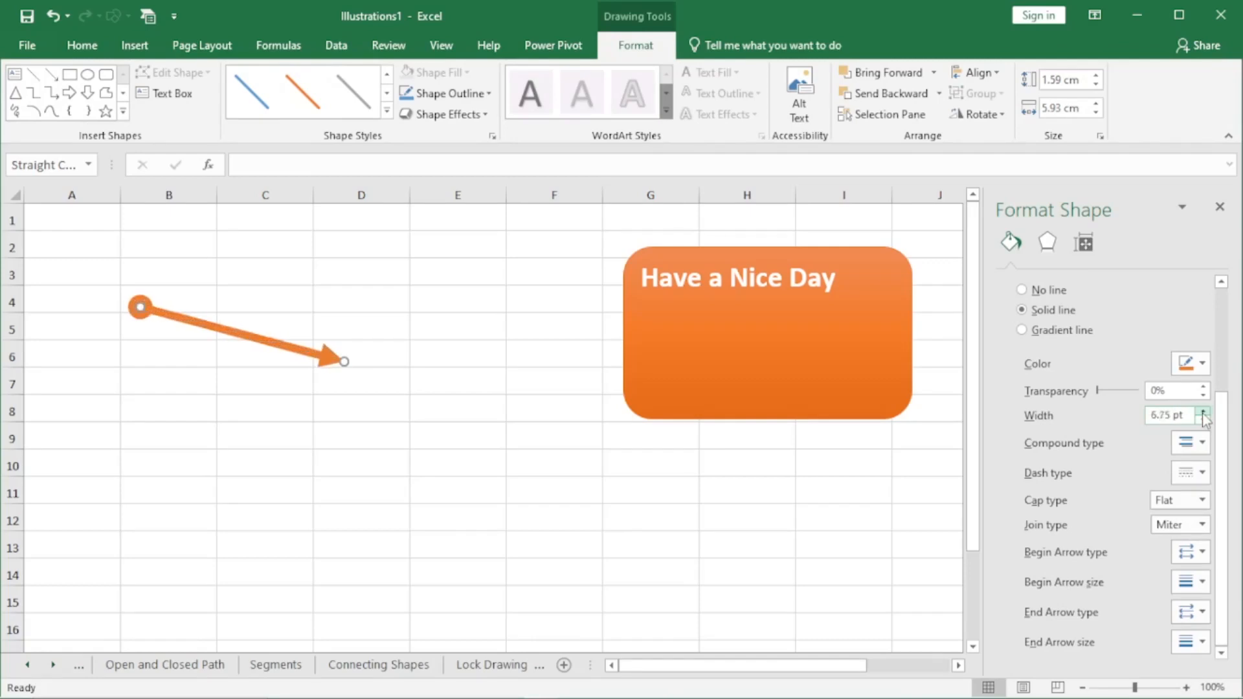
Step: Set the orange line's begin arrow size to the widest and longest option
click(1201, 582)
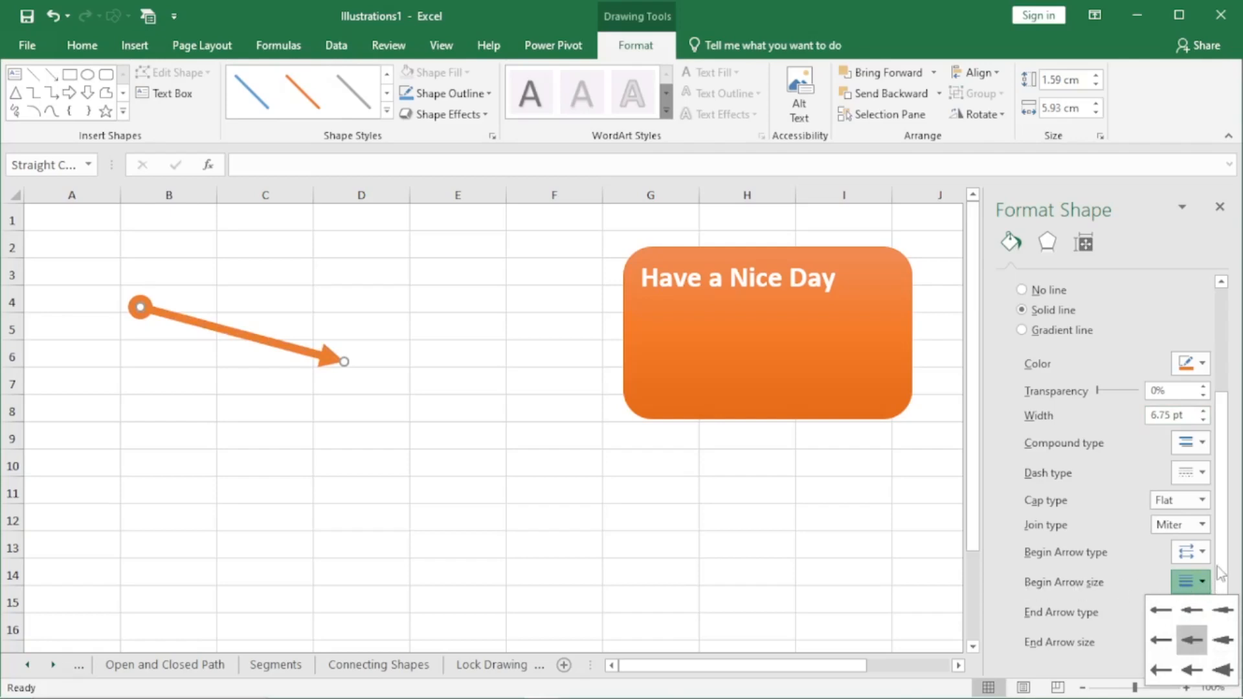
click(1205, 554)
click(1204, 555)
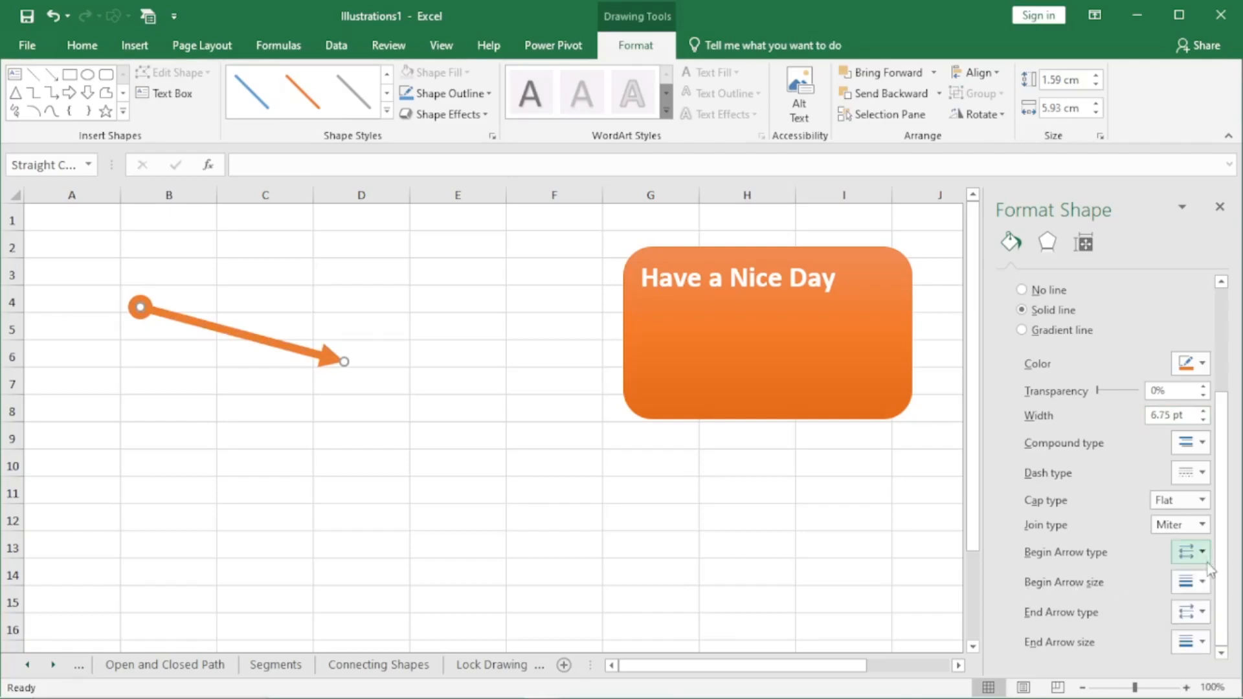
click(1208, 583)
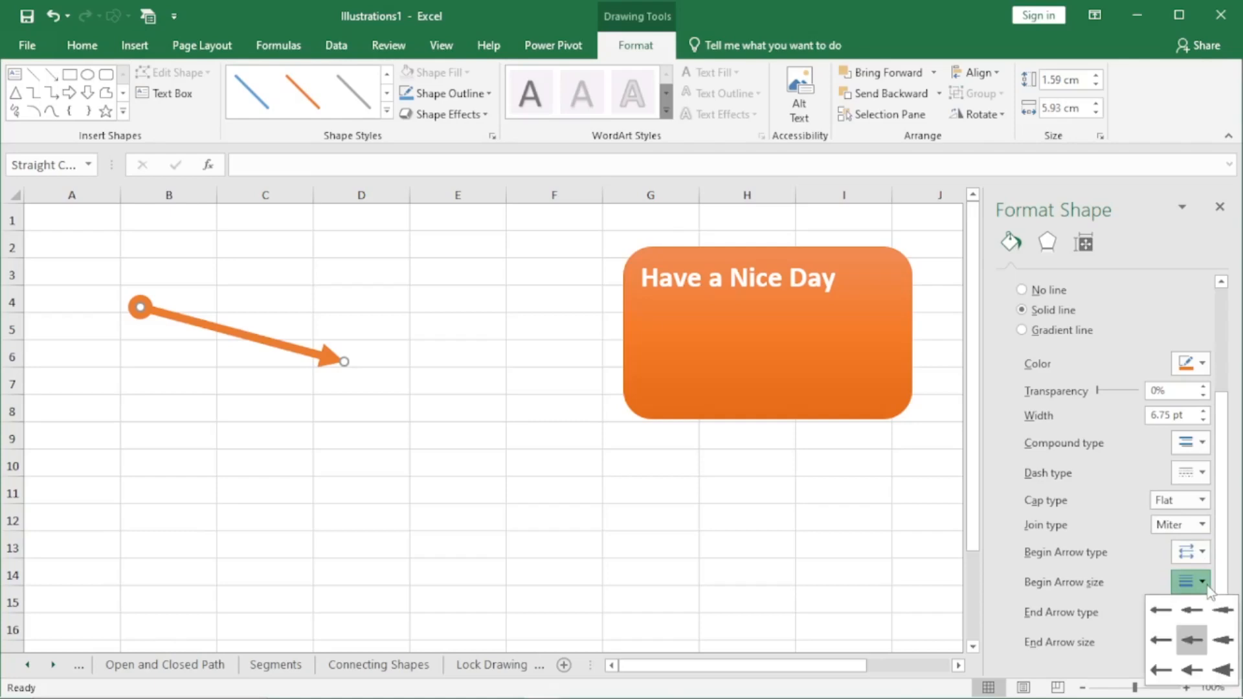
click(1225, 675)
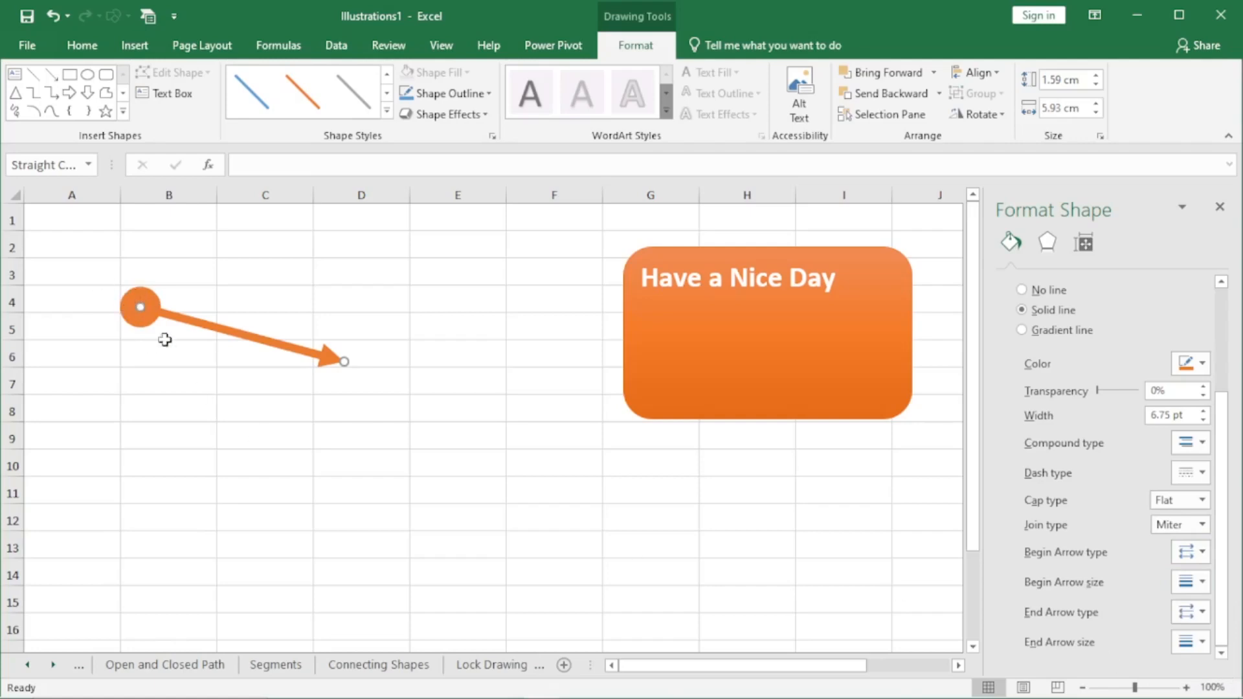
Step: Give the orange line a diamond end arrow in the largest size and deselect the line
click(1203, 613)
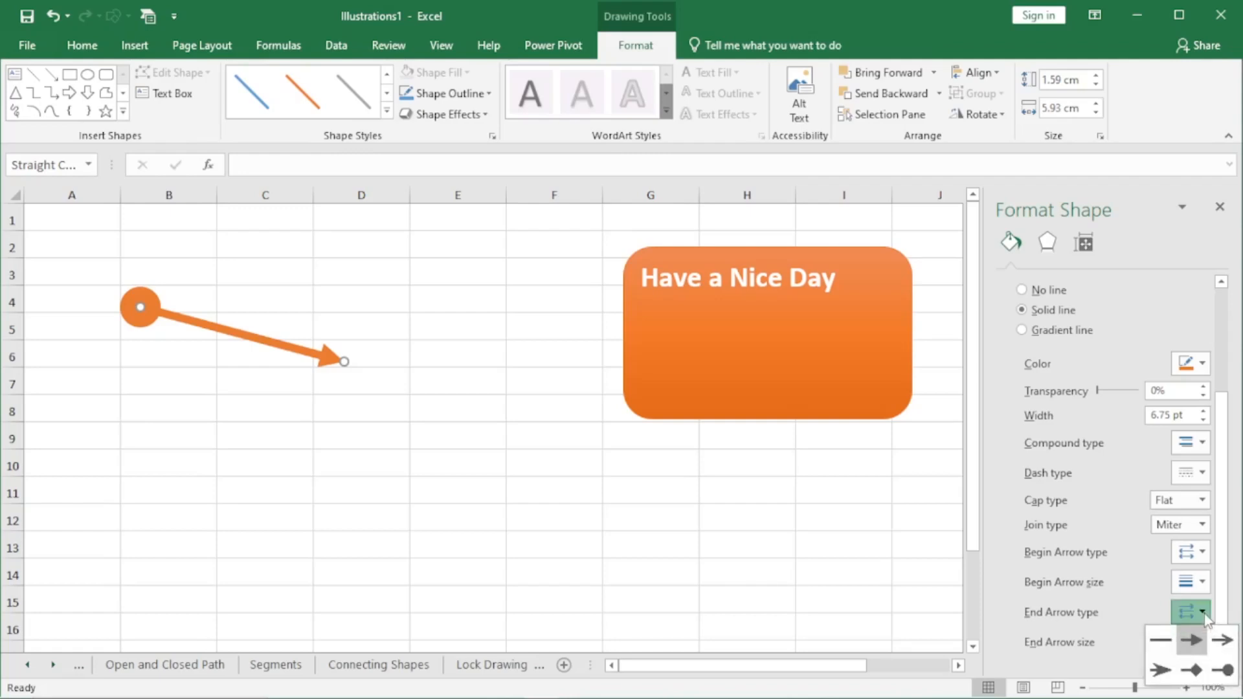
click(1201, 678)
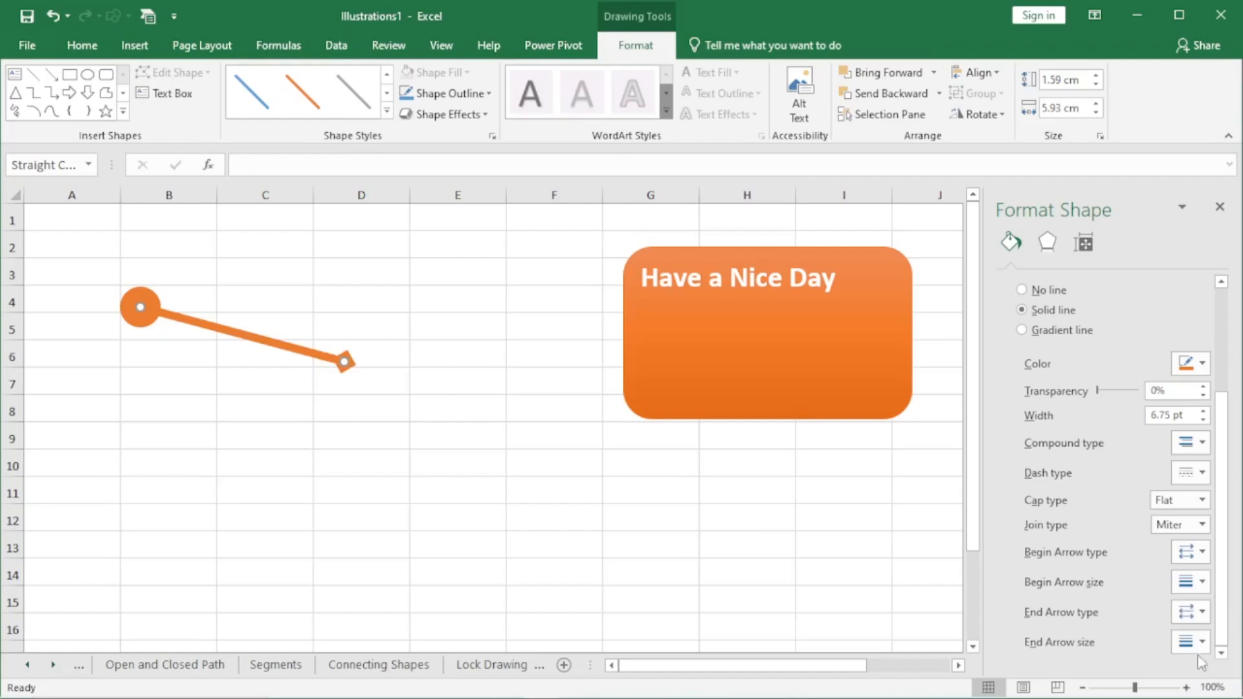
click(1202, 643)
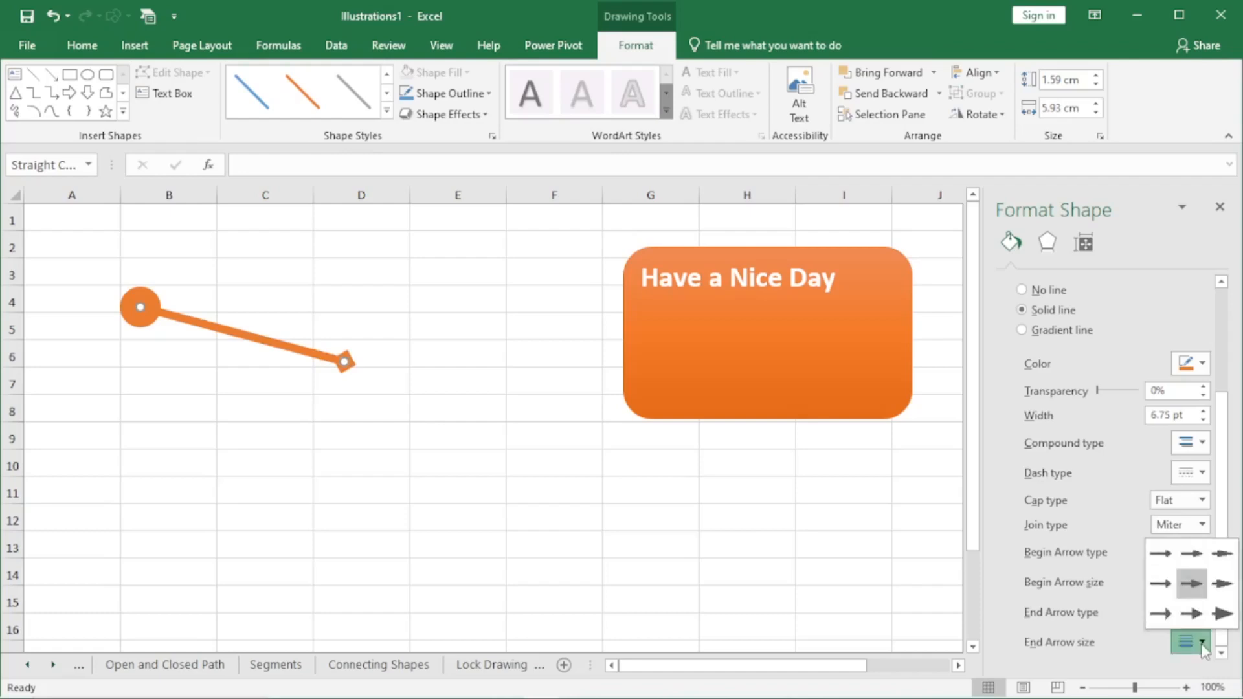
click(1229, 620)
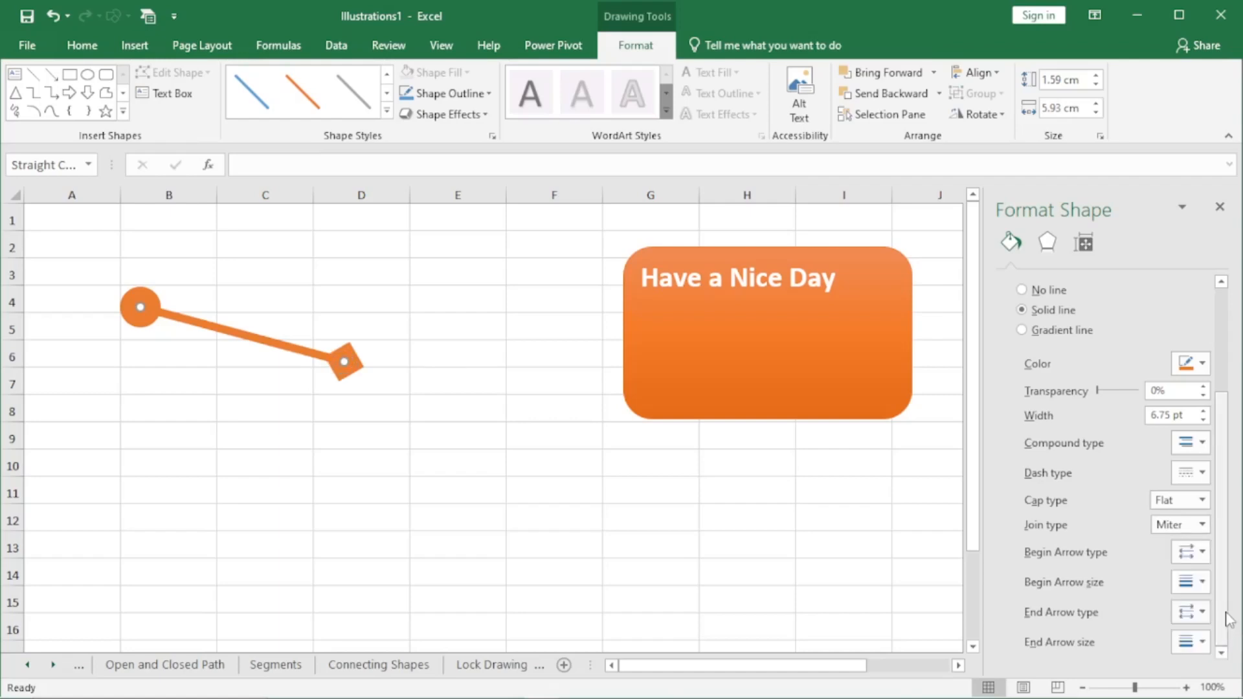
click(333, 473)
Step: Move the orange line so it runs from B6 to D8 and view the preset outline arrow styles
mouse_move(240, 336)
mouse_down()
mouse_move(305, 305)
mouse_move(291, 379)
mouse_up()
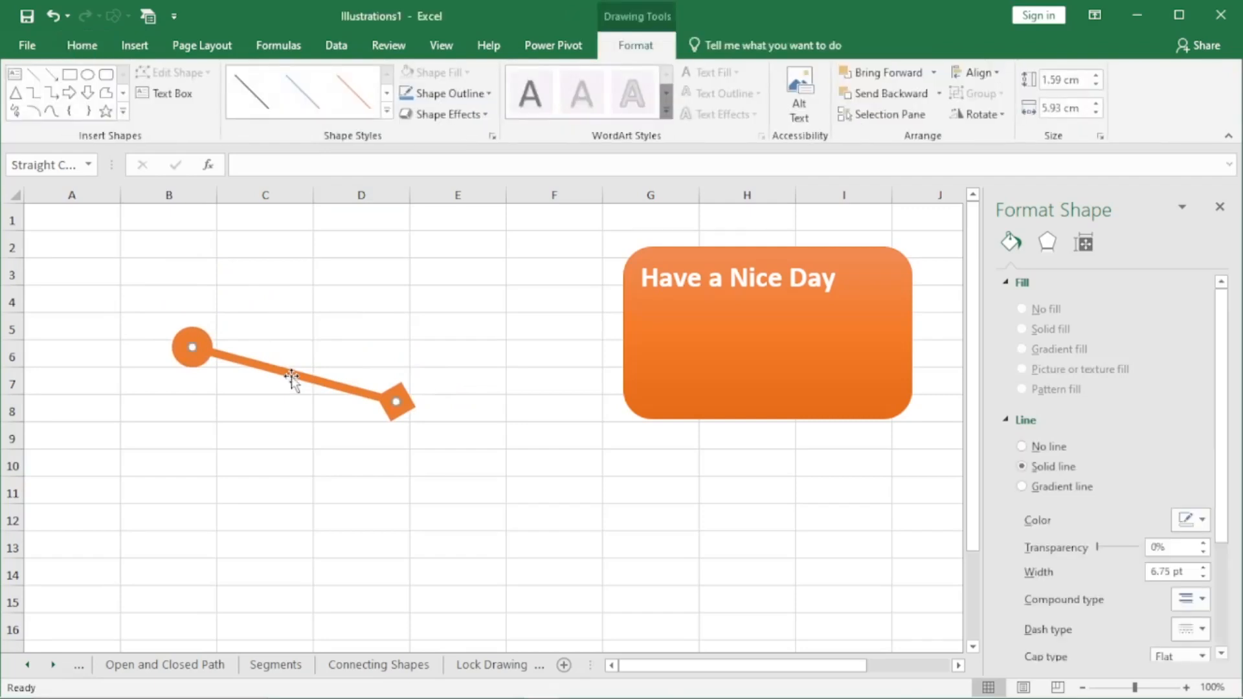
click(488, 117)
click(489, 117)
click(454, 93)
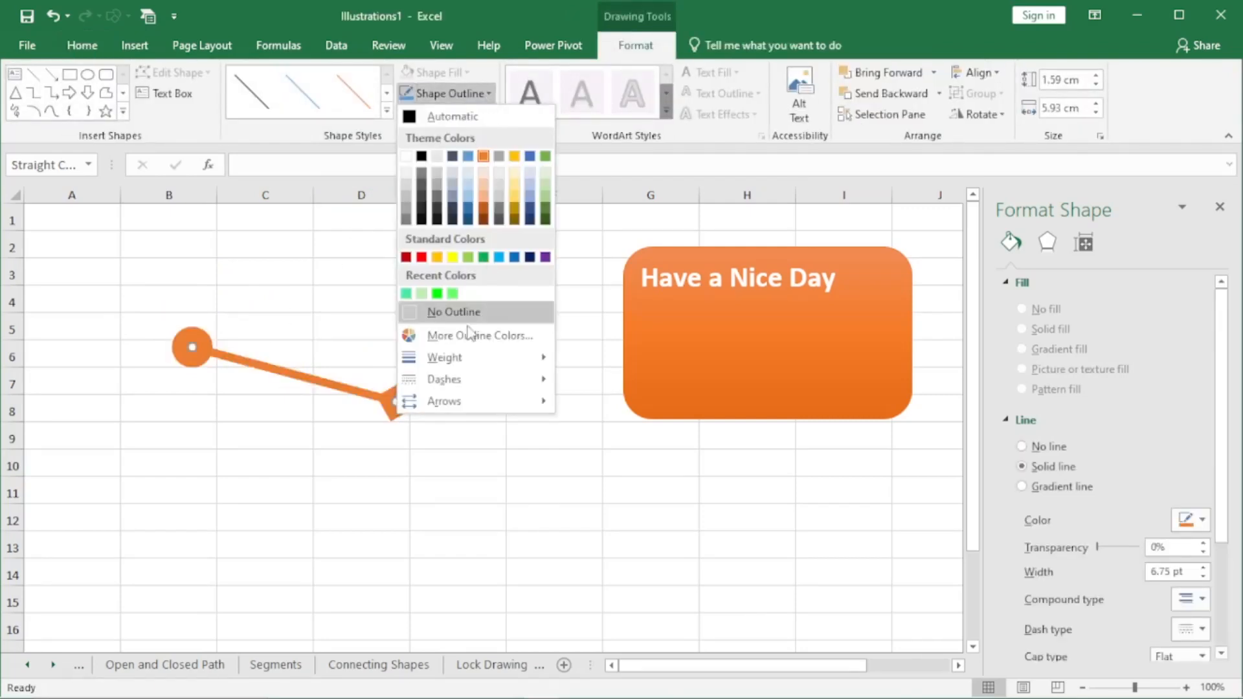
mouse_move(446, 405)
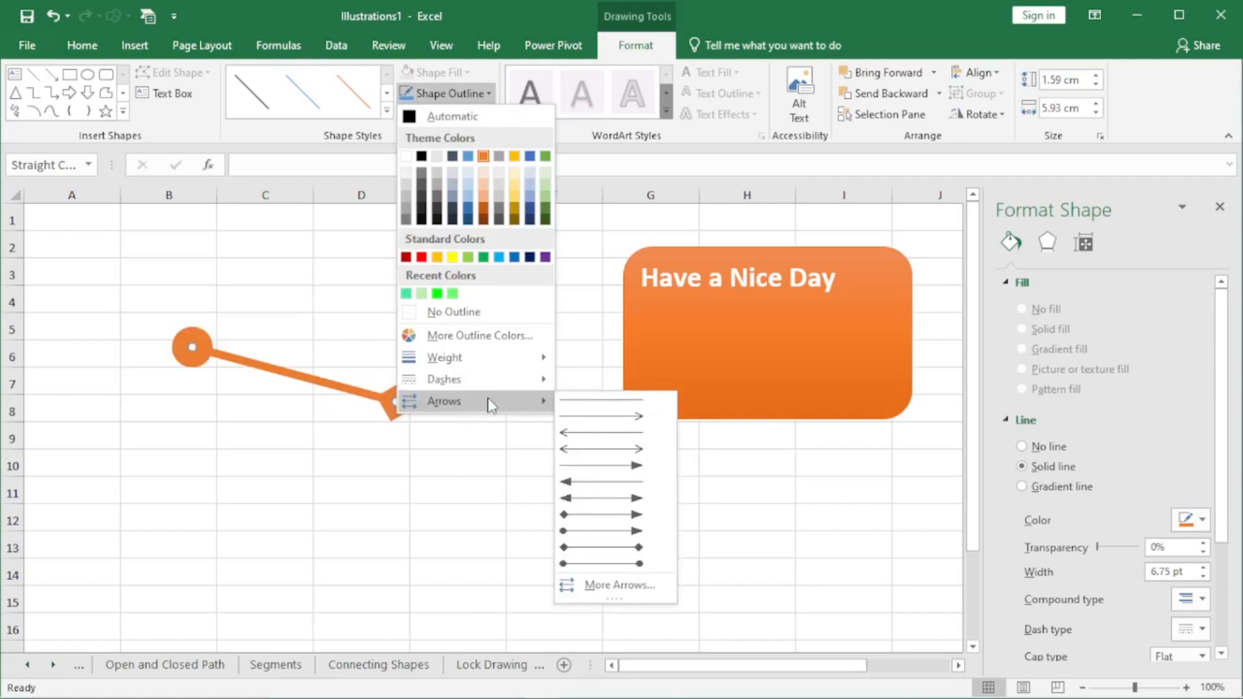
click(362, 477)
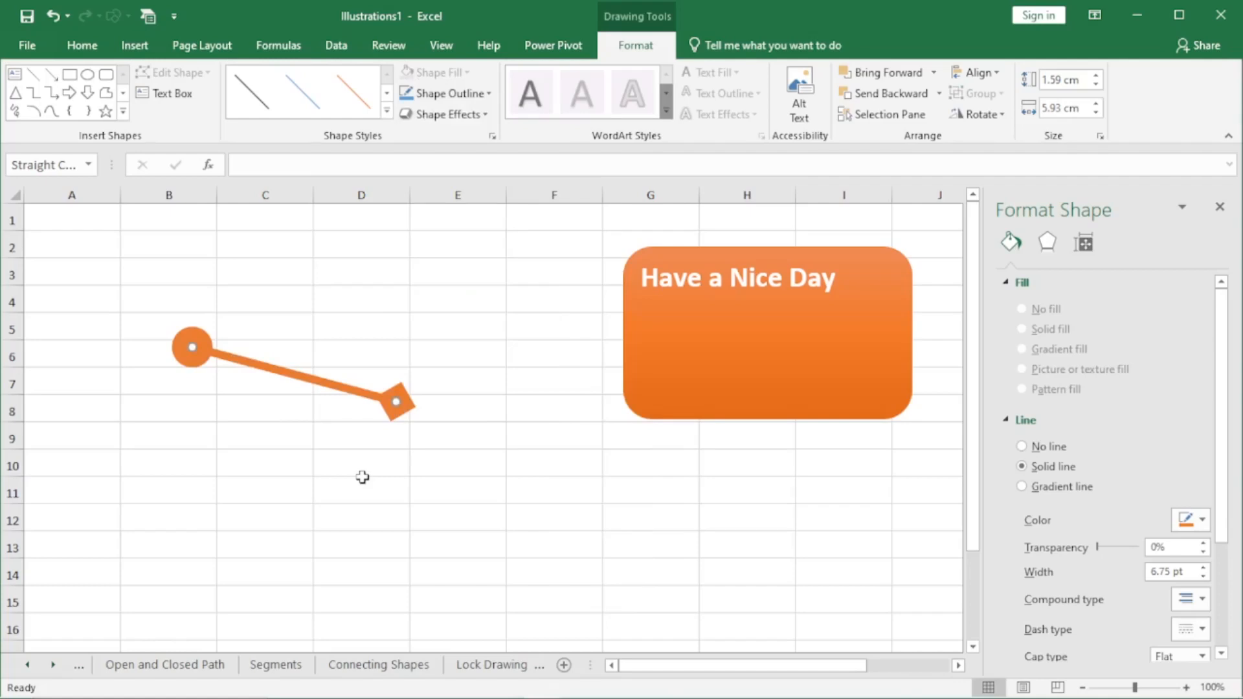
Step: Select the rounded rectangle to view its shape formatting options and deselect it
click(578, 469)
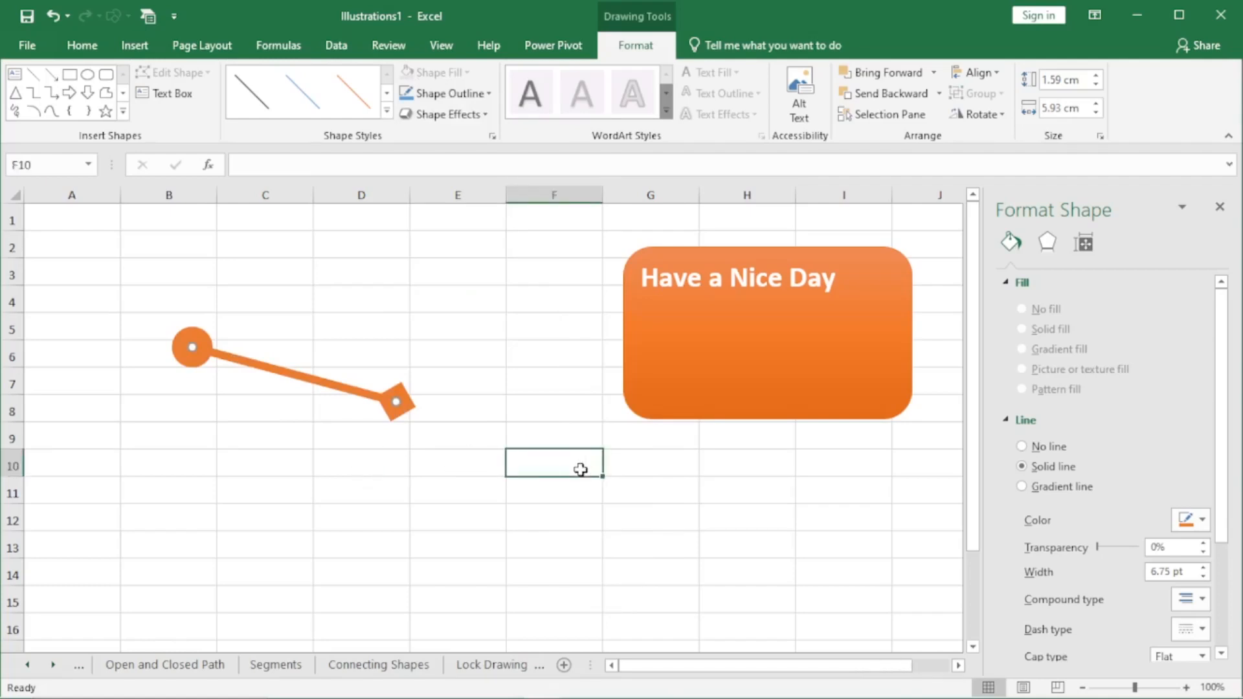
click(777, 327)
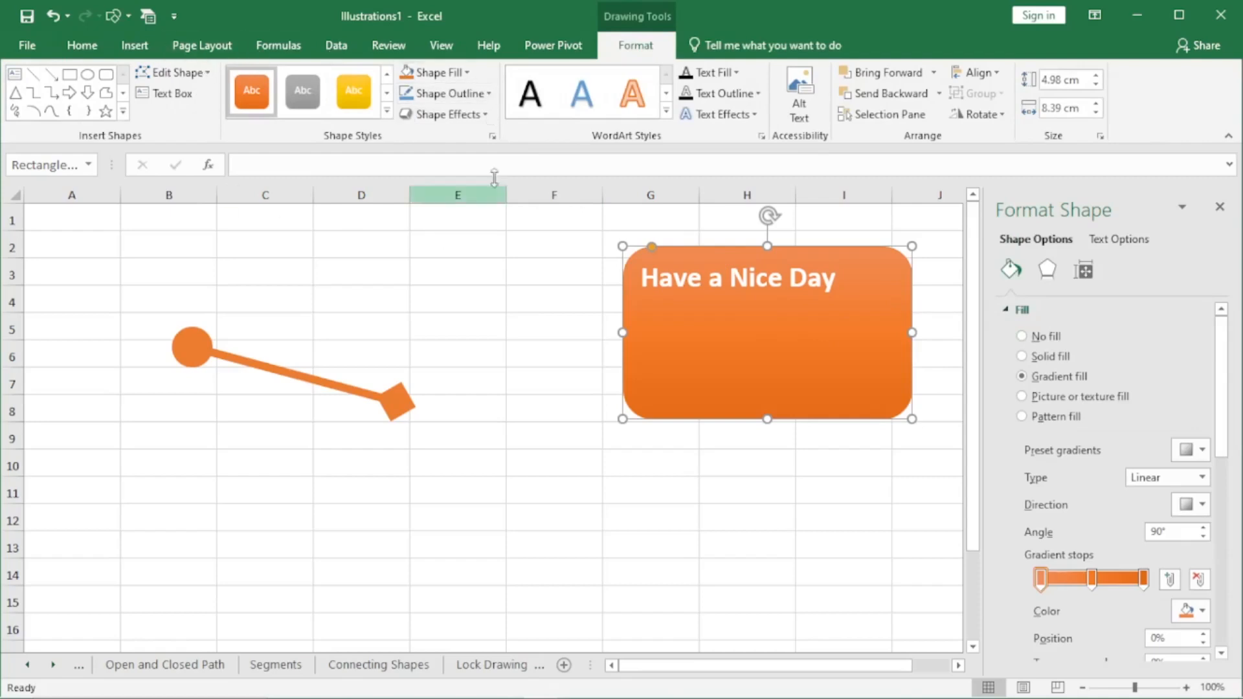
click(534, 422)
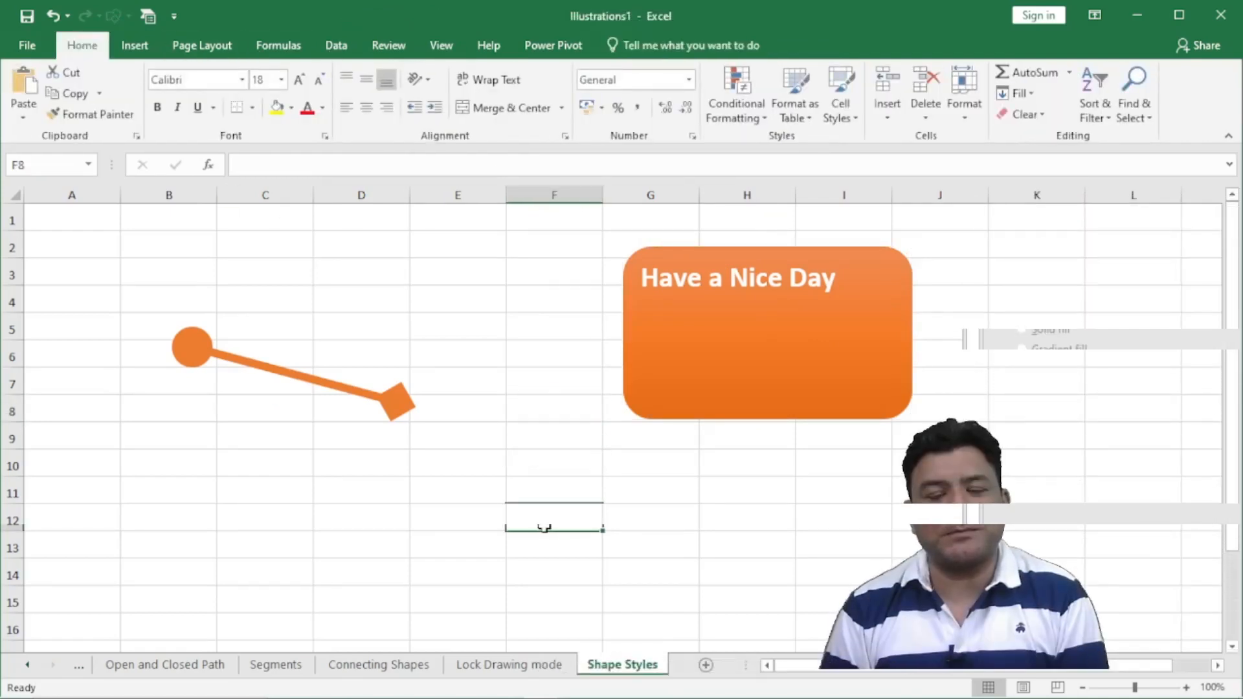